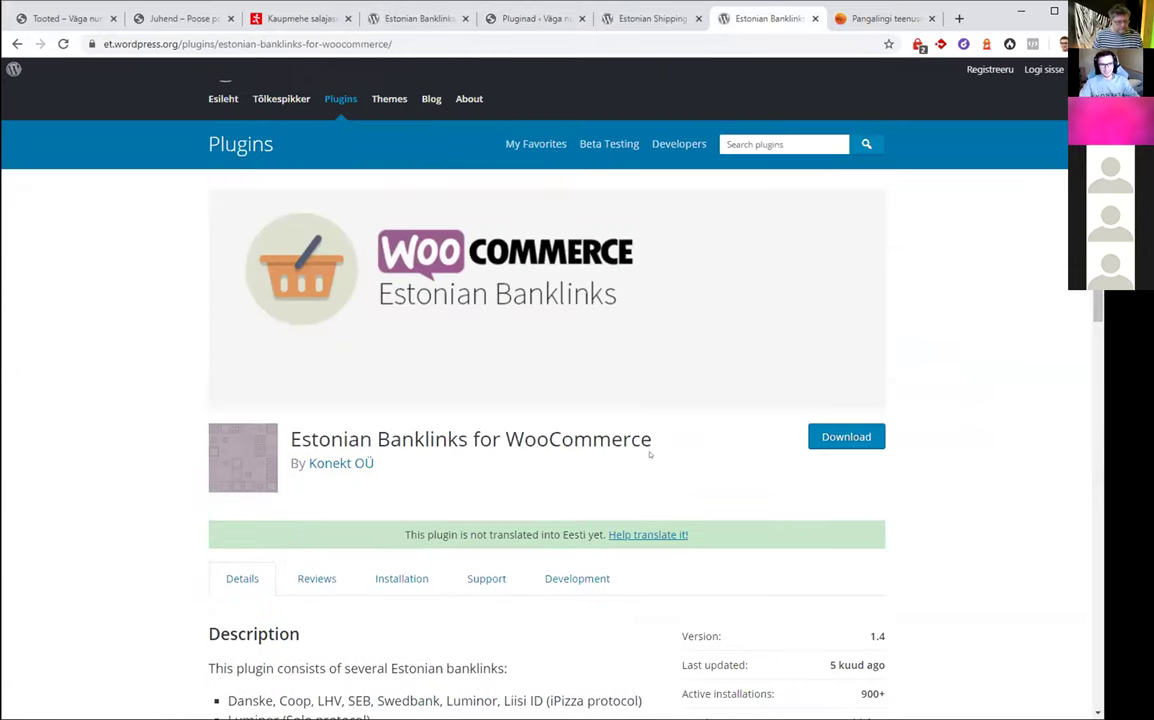
Review the Estonian Banklinks plugin page, comparing it with the Estonian Shipping Methods page
mouse_move(658, 437)
mouse_down()
mouse_move(306, 421)
mouse_move(300, 438)
mouse_move(652, 433)
mouse_up()
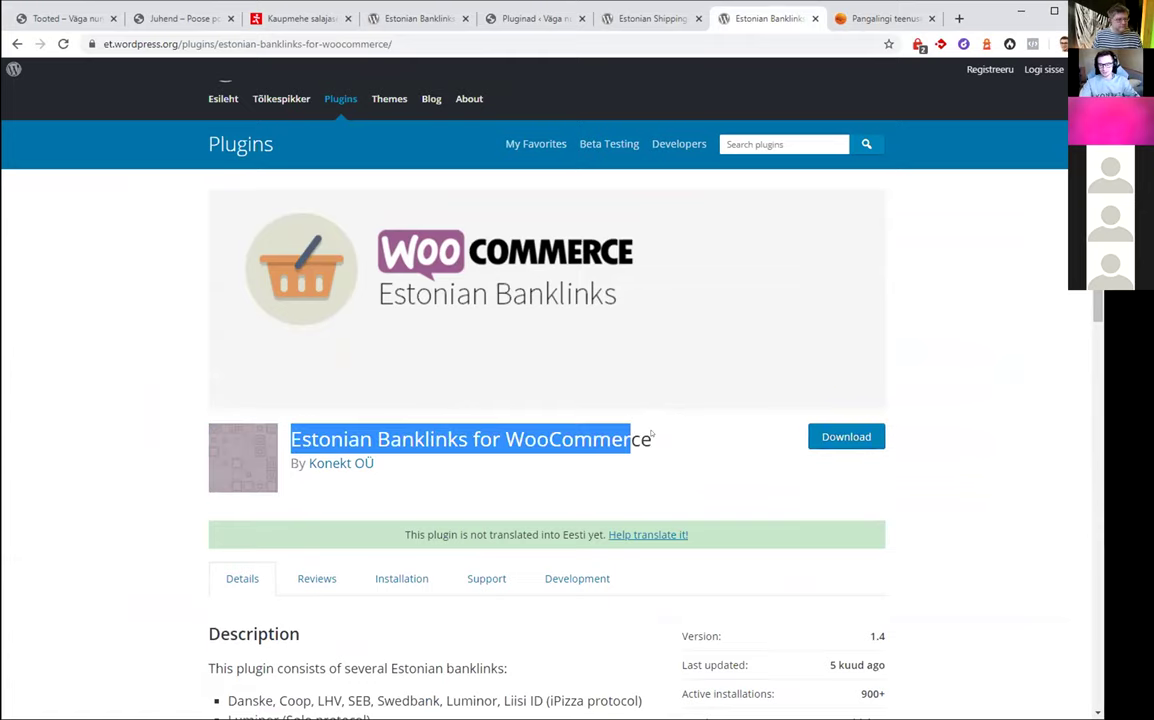
click(658, 434)
drag(257, 430, 446, 438)
click(446, 438)
scroll(591, 223, down, 3)
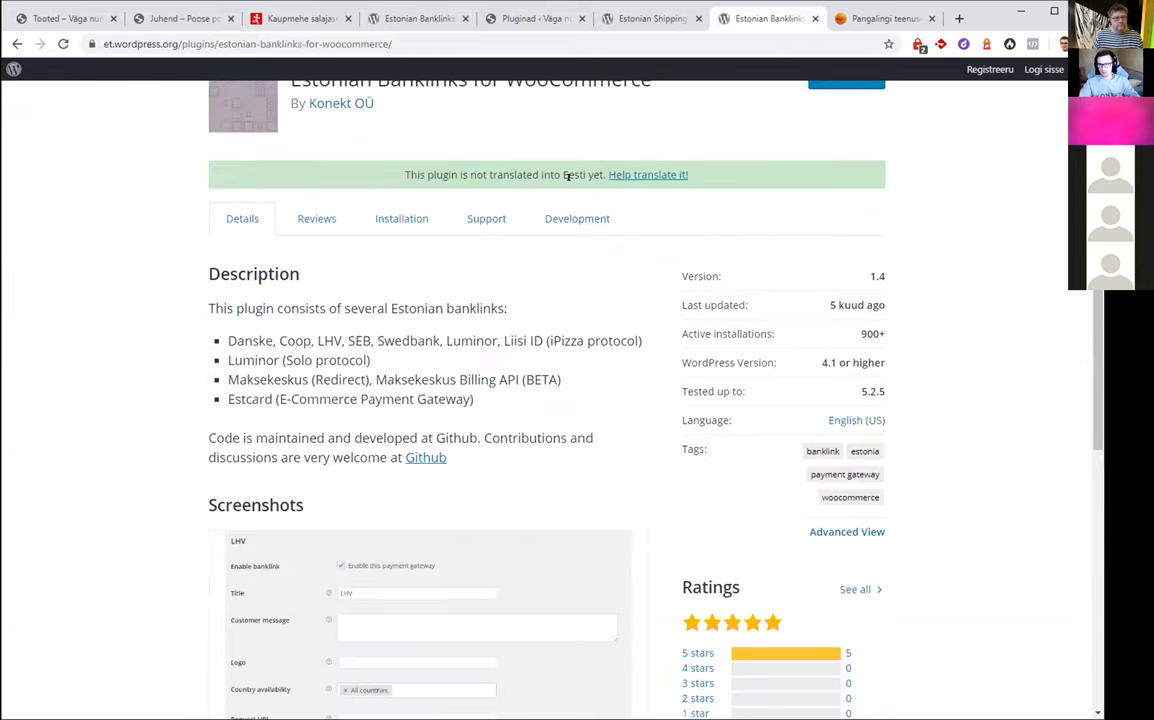
scroll(335, 110, up, 2)
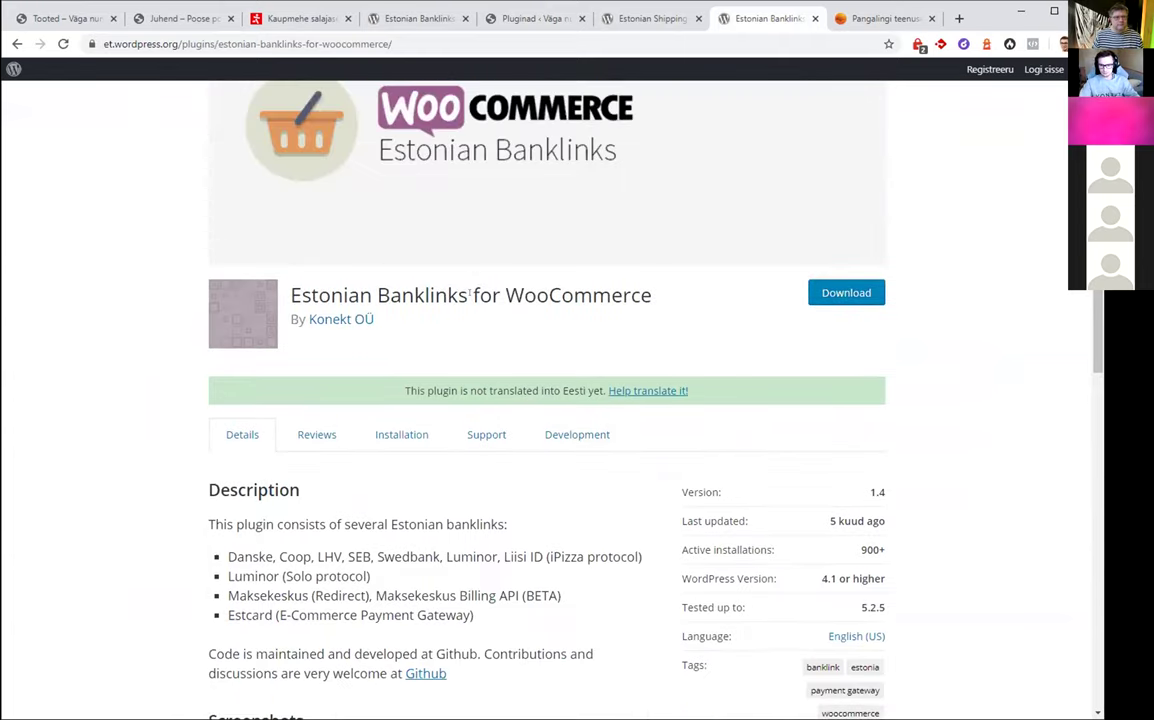
scroll(465, 300, down, 4)
scroll(508, 20, up, 3)
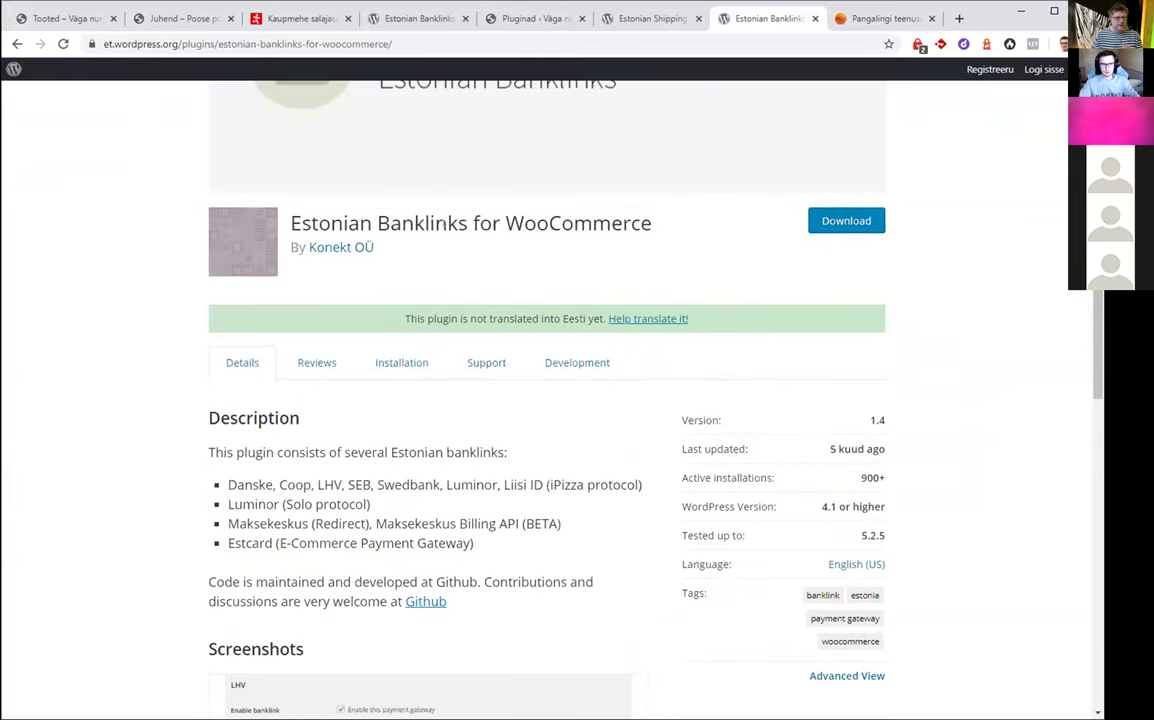
scroll(451, 258, down, 4)
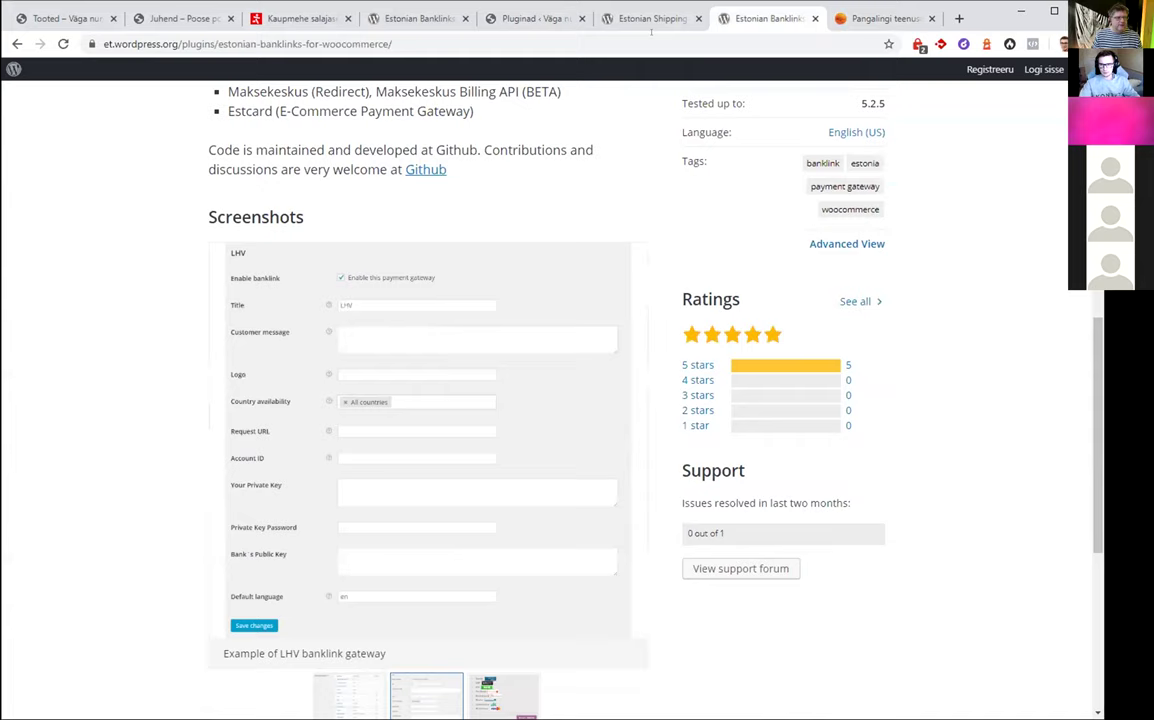
click(648, 19)
click(760, 19)
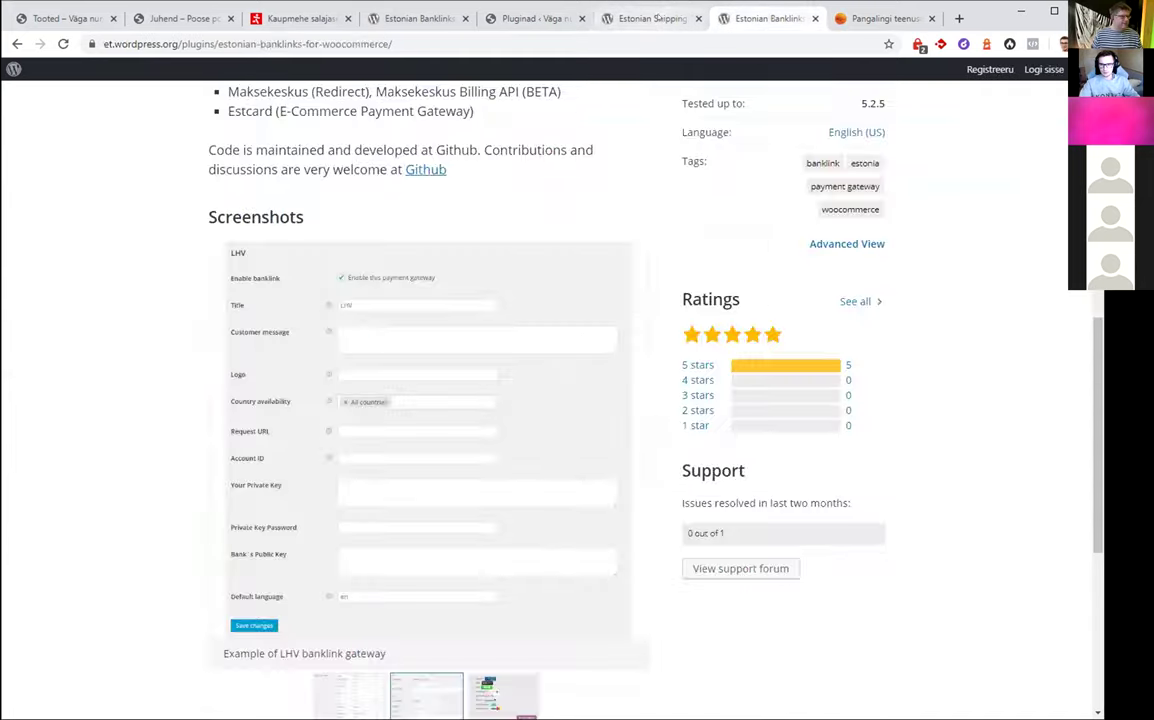
click(620, 18)
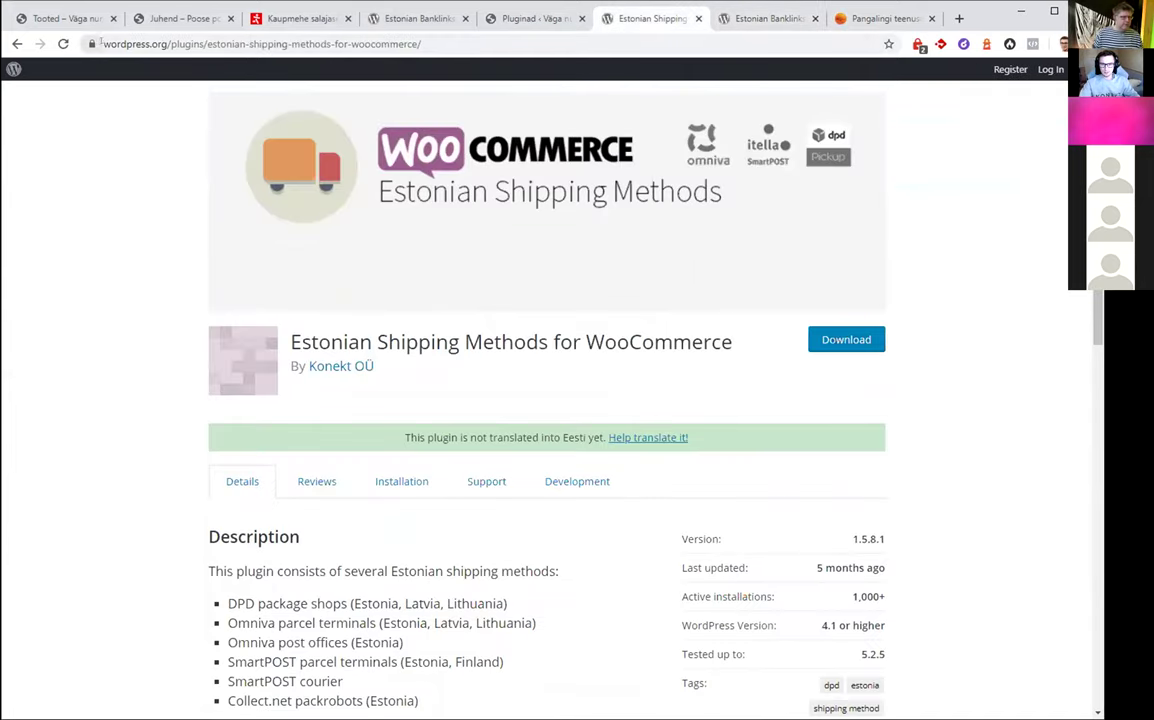
click(760, 19)
click(648, 19)
click(760, 19)
click(657, 17)
click(760, 19)
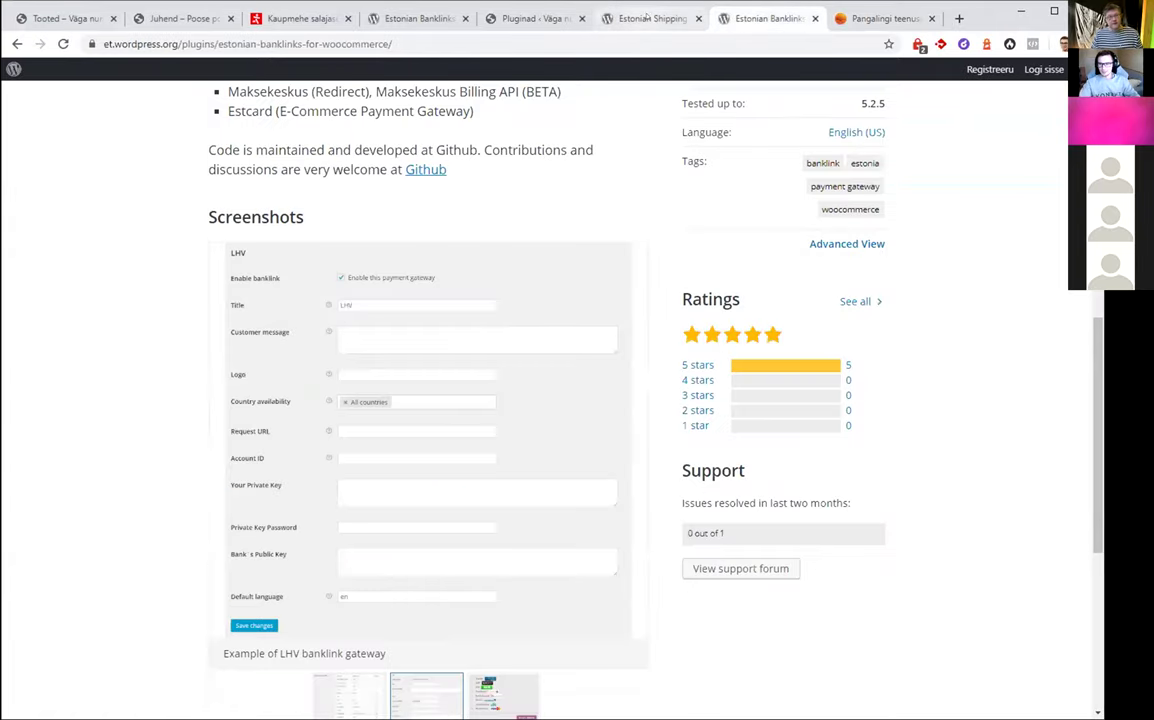
click(648, 17)
click(760, 19)
click(648, 18)
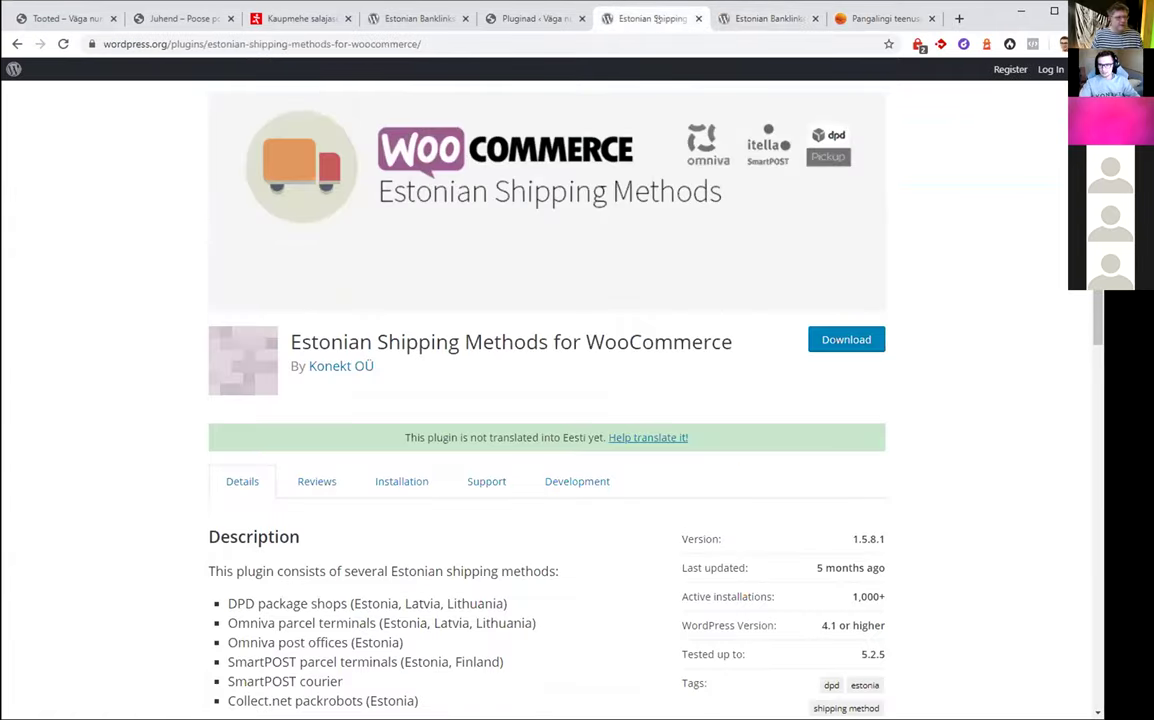
scroll(649, 178, up, 1)
scroll(649, 178, up, 1)
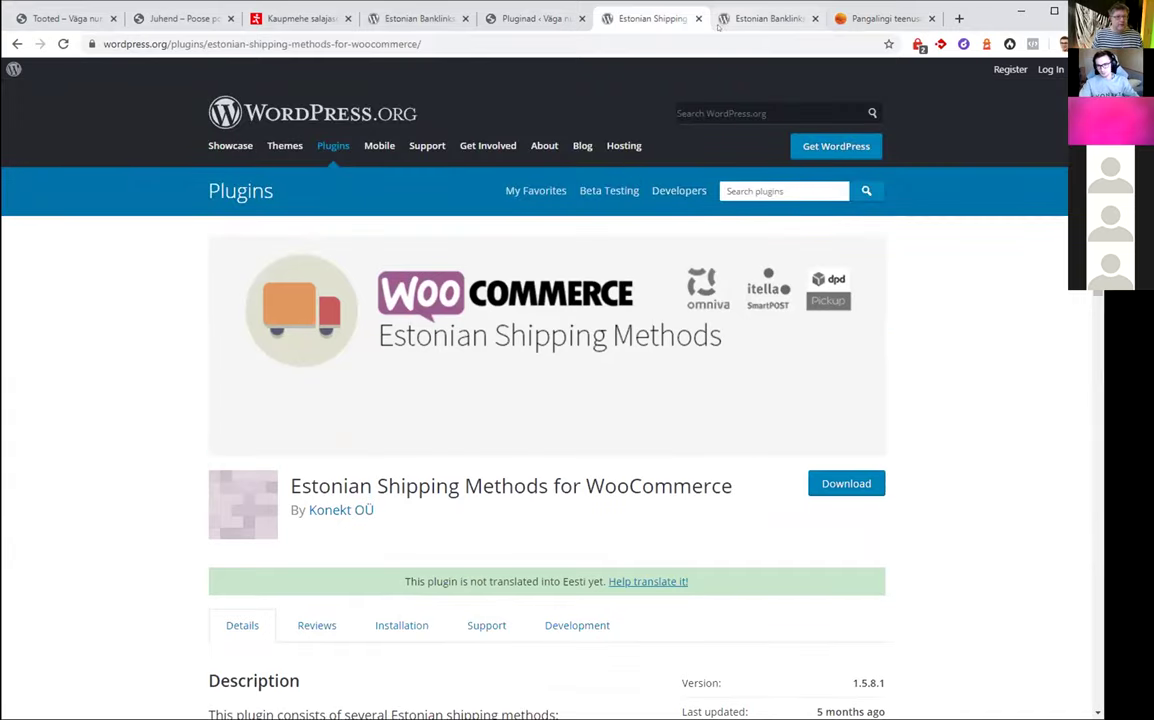
Glance at the installed plugins list, then read further down the Estonian Banklinks page
click(520, 18)
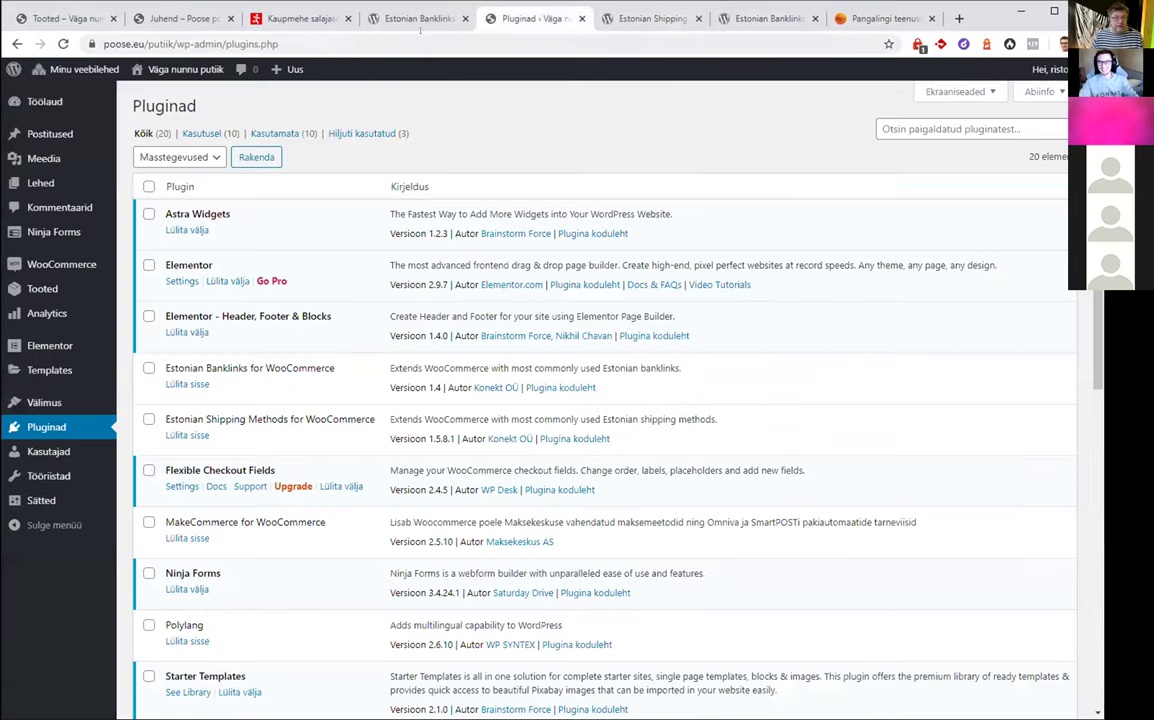
click(420, 26)
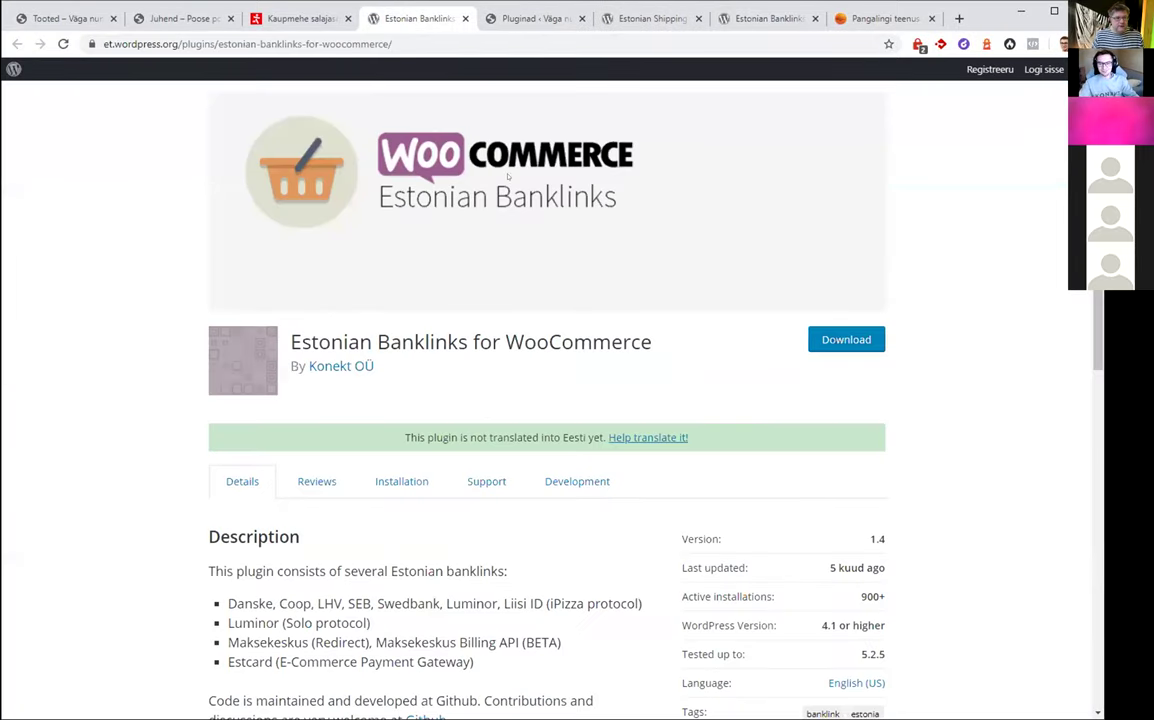
scroll(555, 172, down, 2)
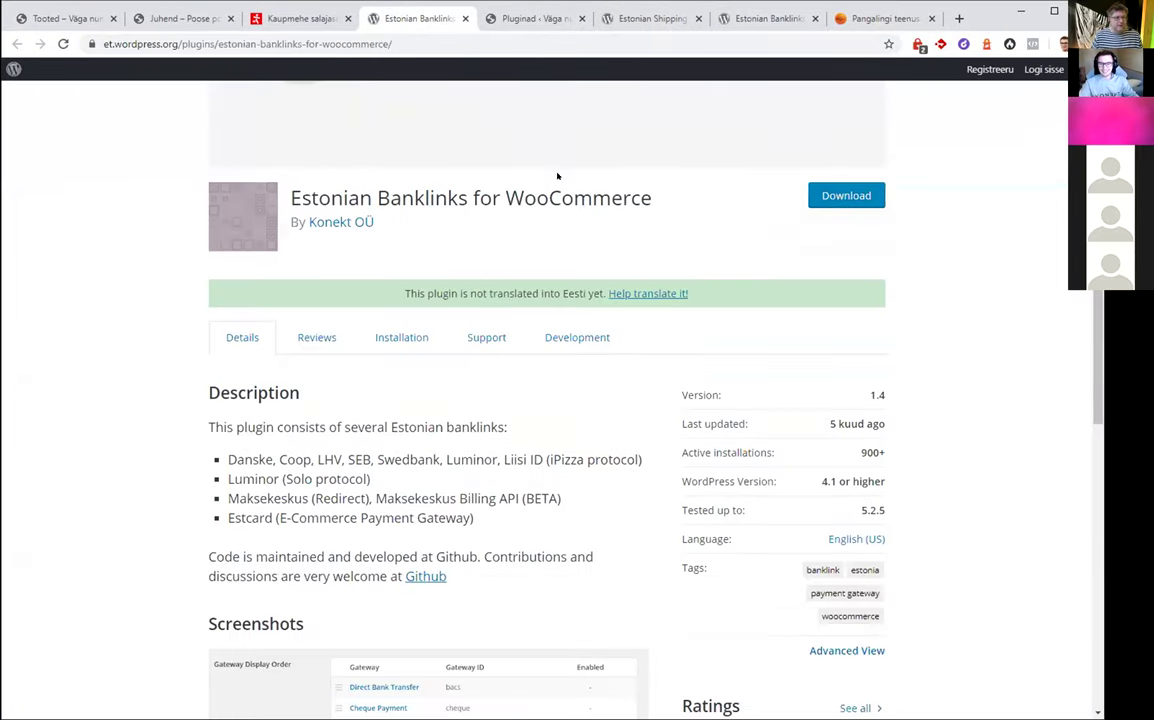
scroll(553, 167, down, 1)
scroll(553, 167, down, 1)
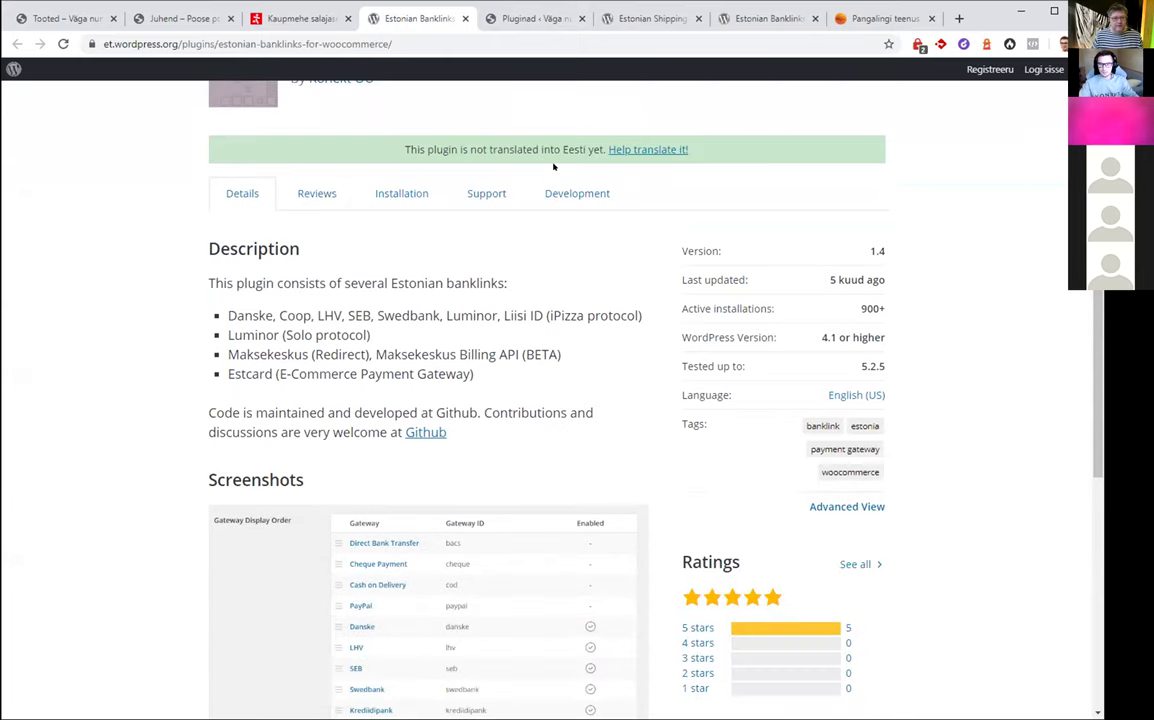
scroll(553, 167, down, 1)
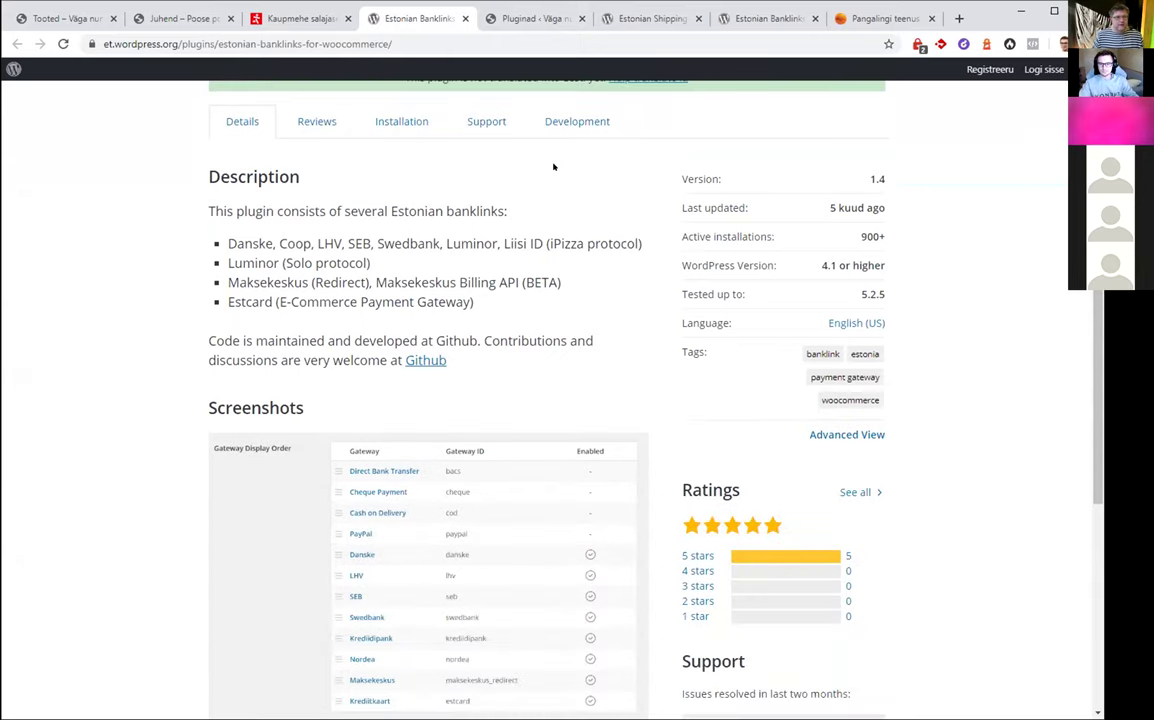
scroll(553, 167, down, 1)
scroll(553, 167, down, 1)
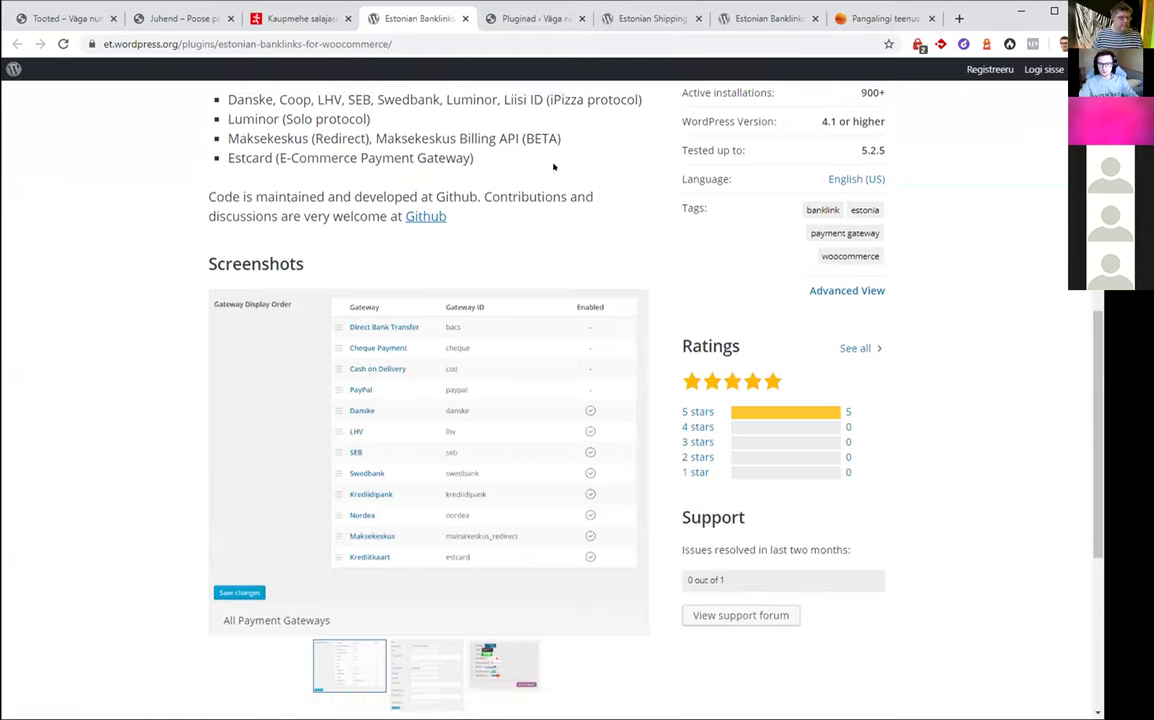
scroll(548, 158, down, 1)
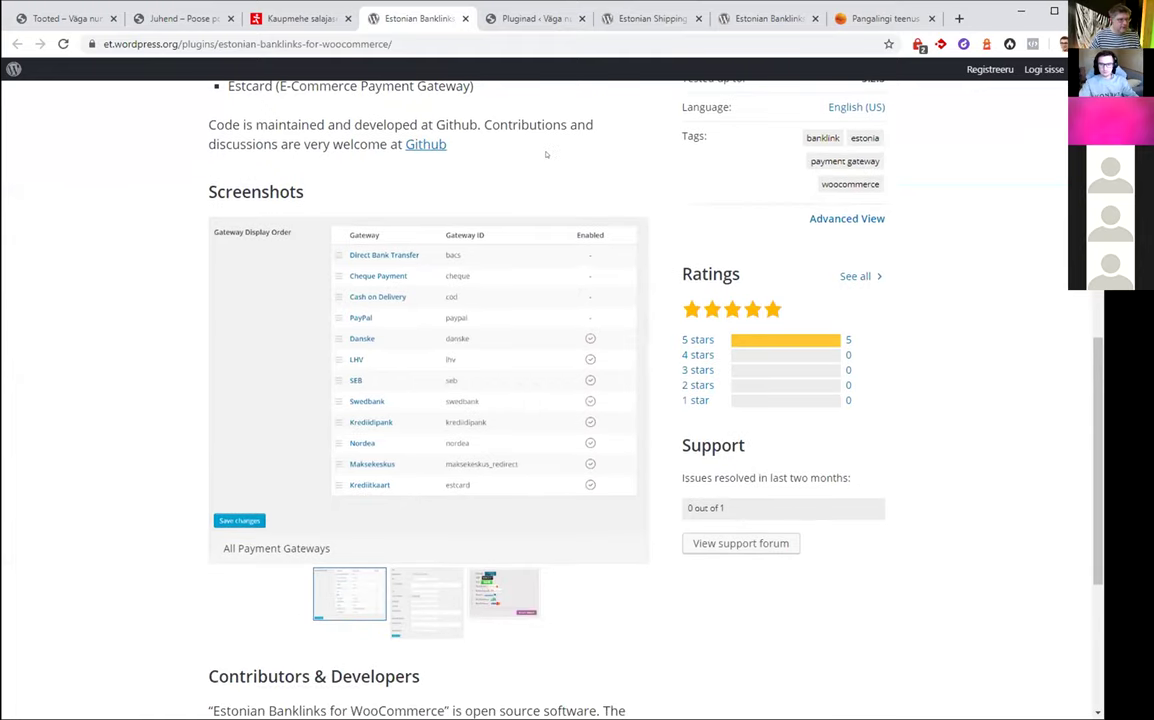
scroll(546, 154, up, 10)
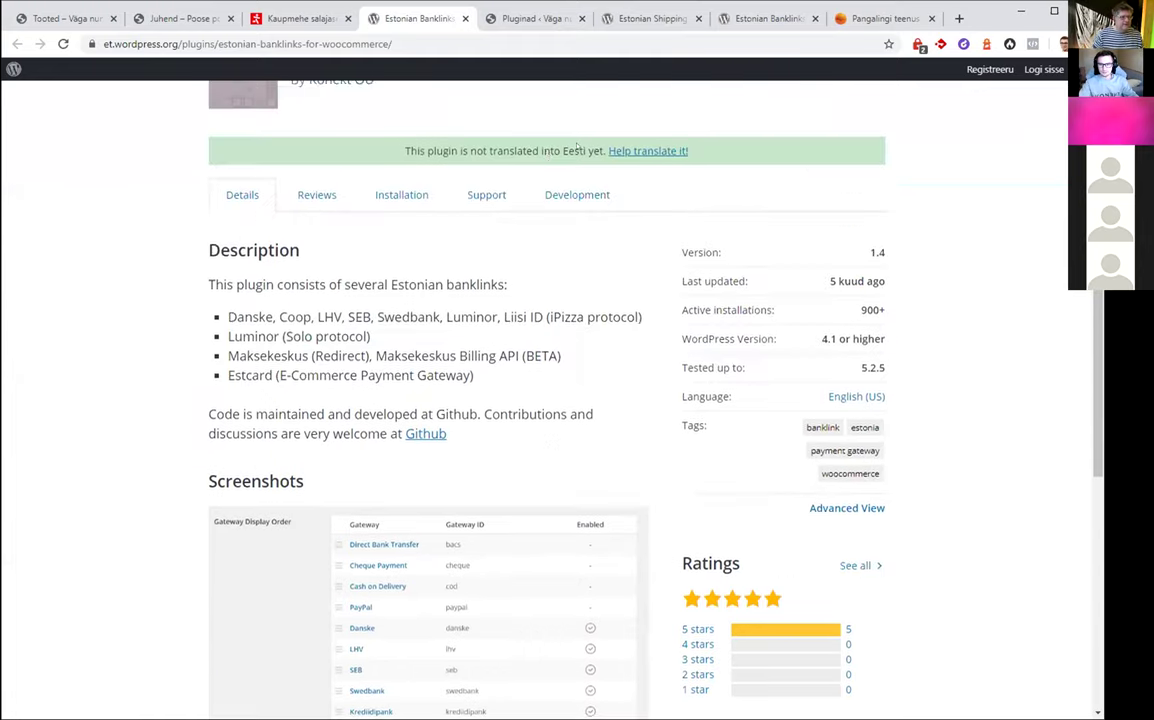
scroll(451, 419, down, 10)
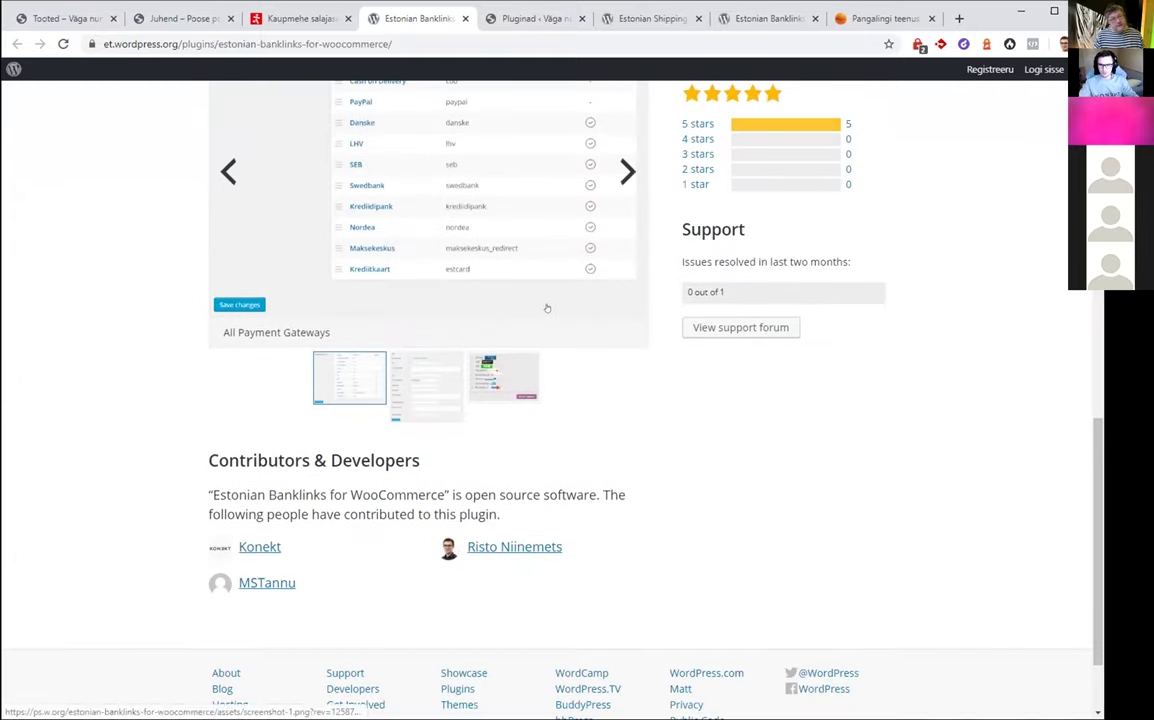
scroll(554, 330, up, 8)
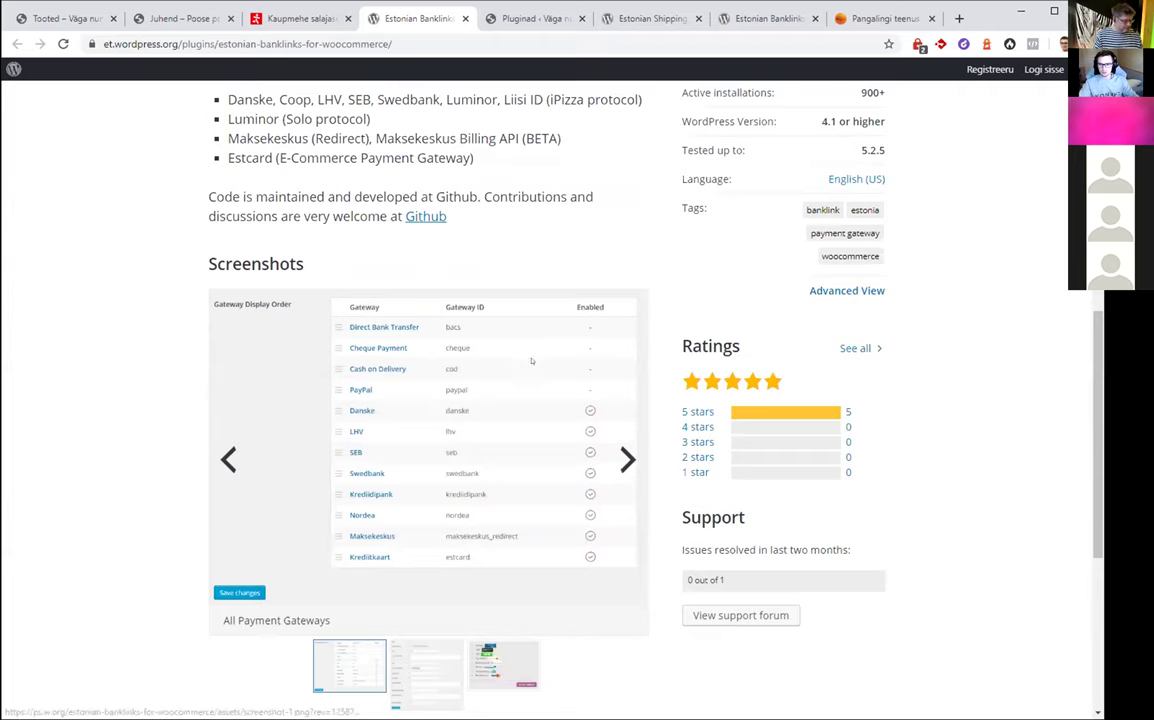
Activate Estonian Banklinks for WooCommerce from the installed plugins list
click(530, 18)
scroll(317, 234, down, 4)
scroll(317, 234, up, 4)
scroll(317, 234, down, 5)
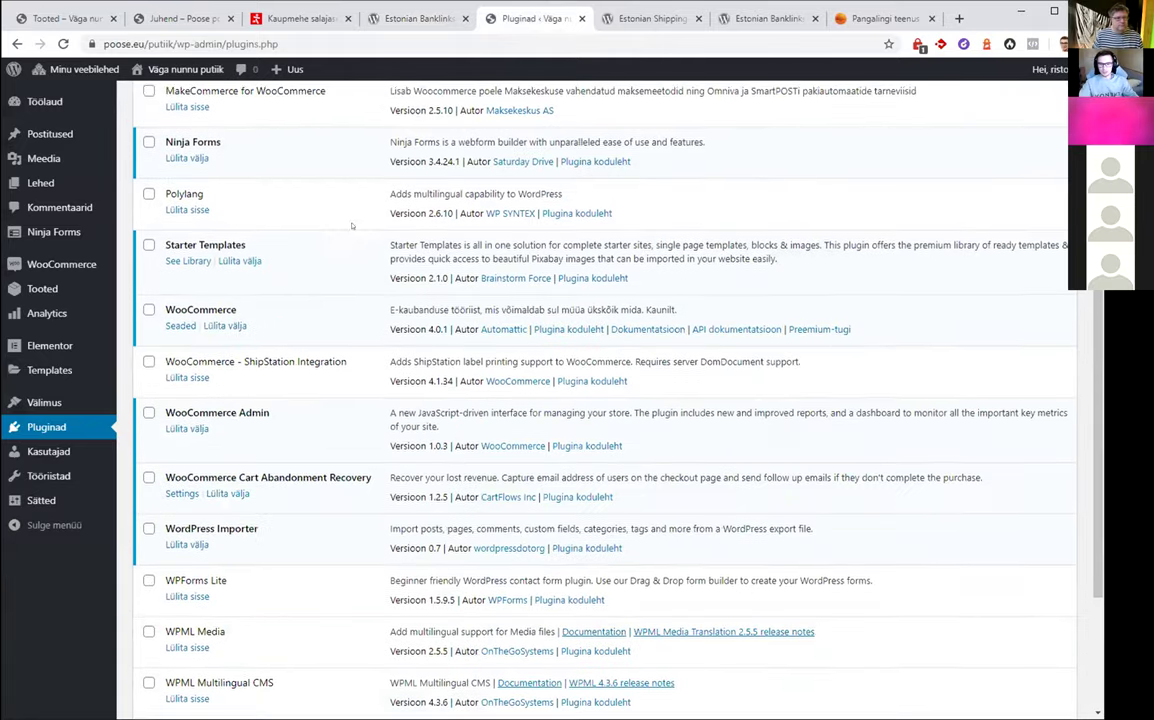
scroll(320, 275, down, 1)
scroll(335, 298, up, 4)
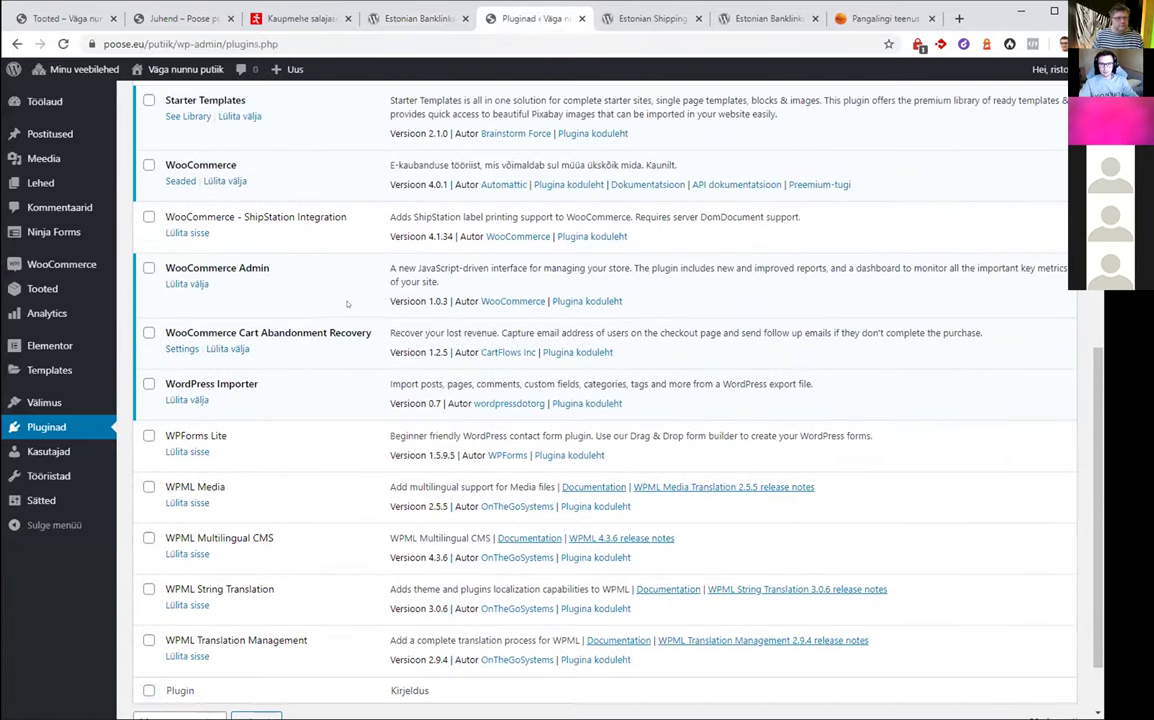
scroll(335, 296, up, 2)
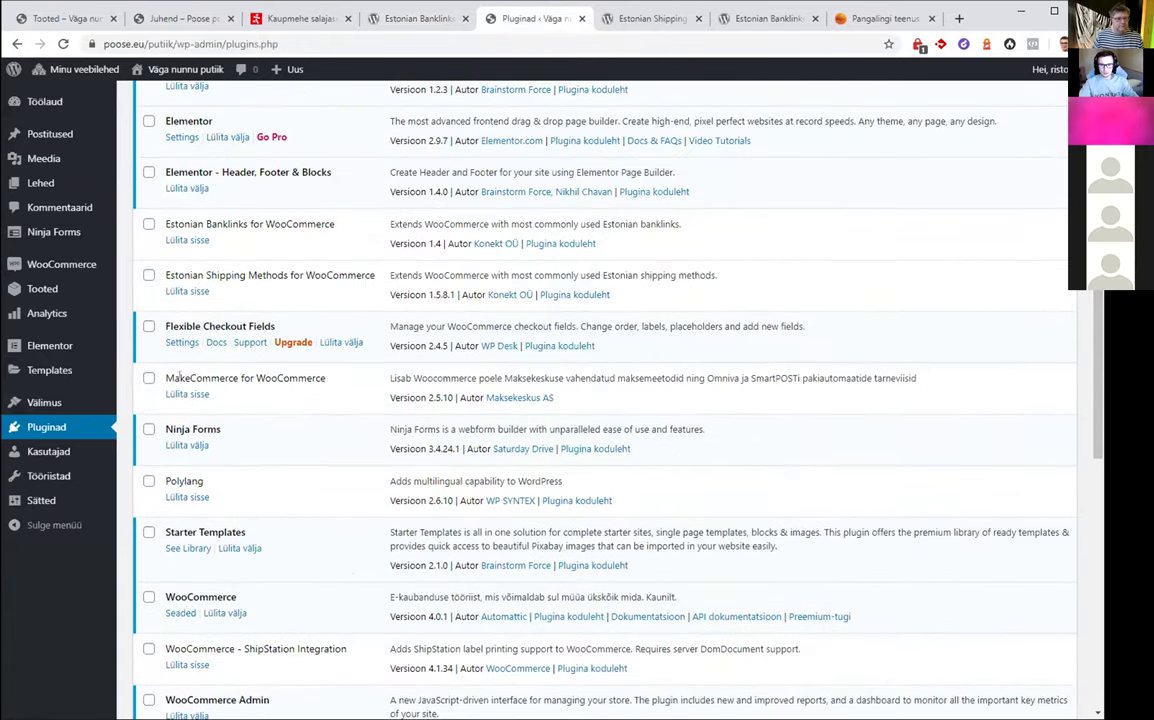
scroll(177, 376, up, 3)
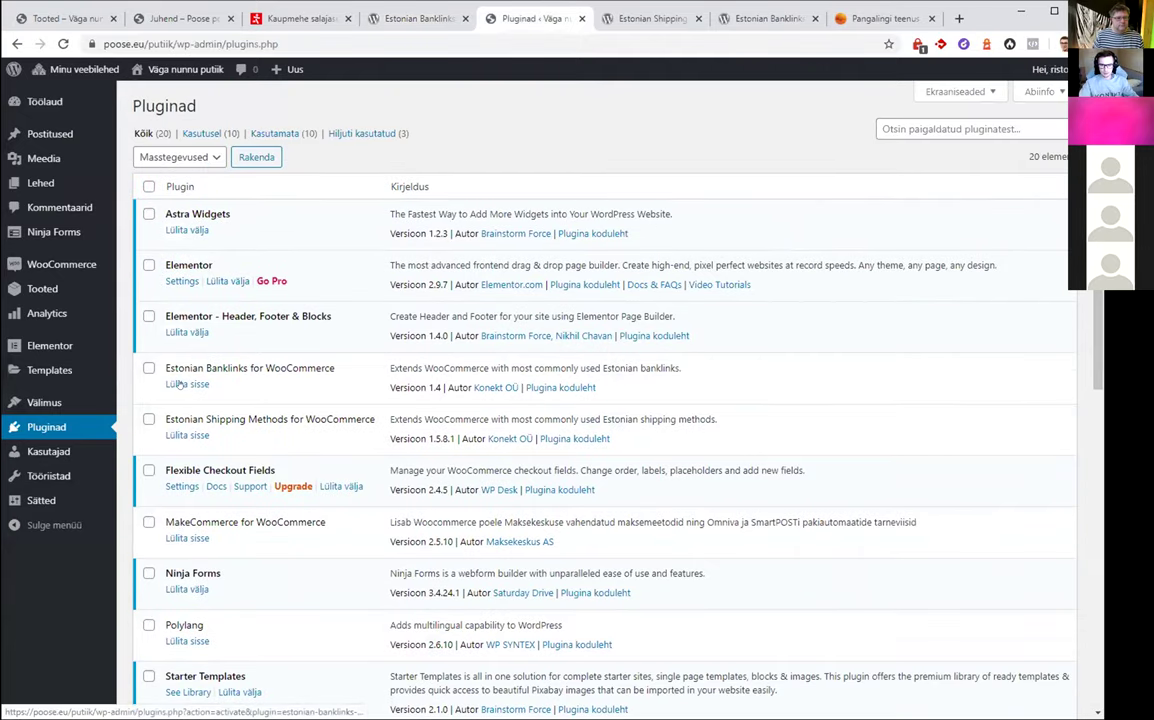
click(179, 385)
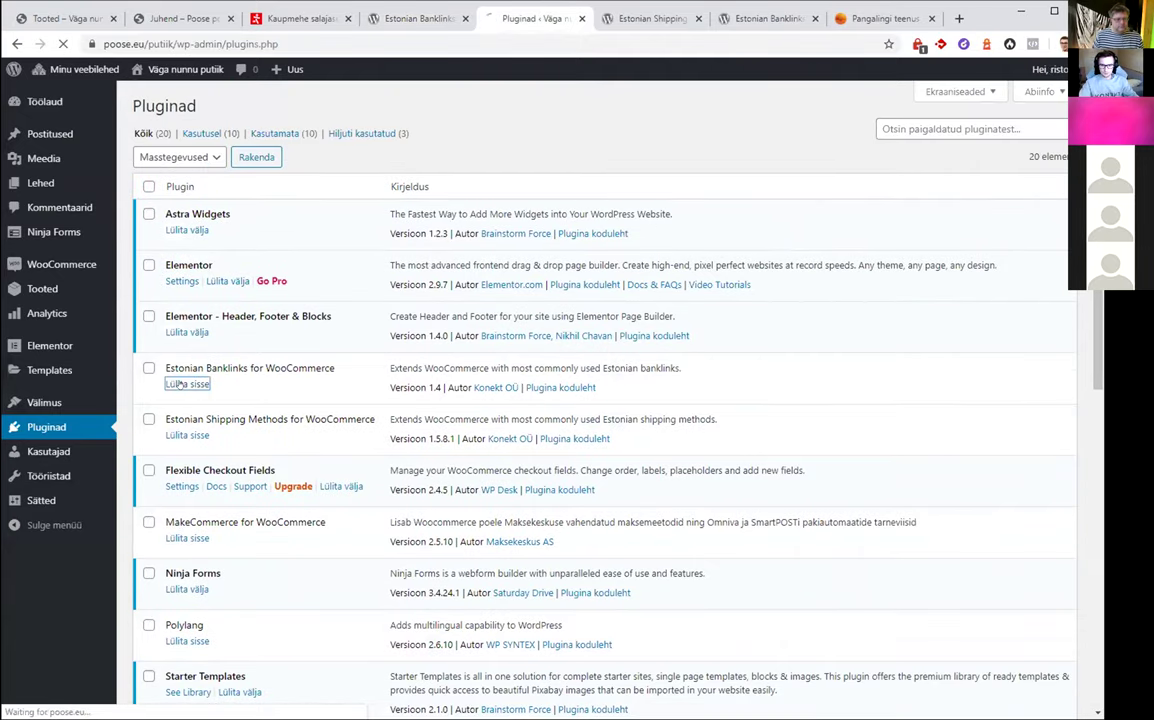
Show the WooCommerce Seaded Maksed tab listing the Danske, LHV, SEB and Swedbank gateways
mouse_move(62, 264)
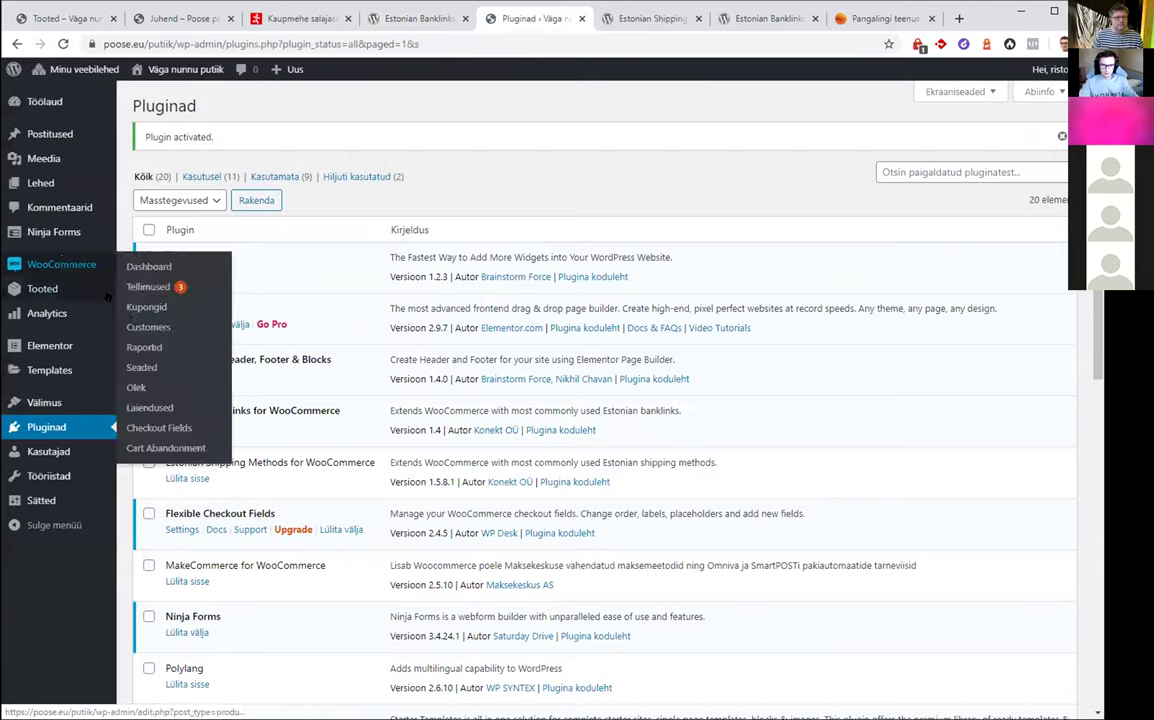
click(162, 369)
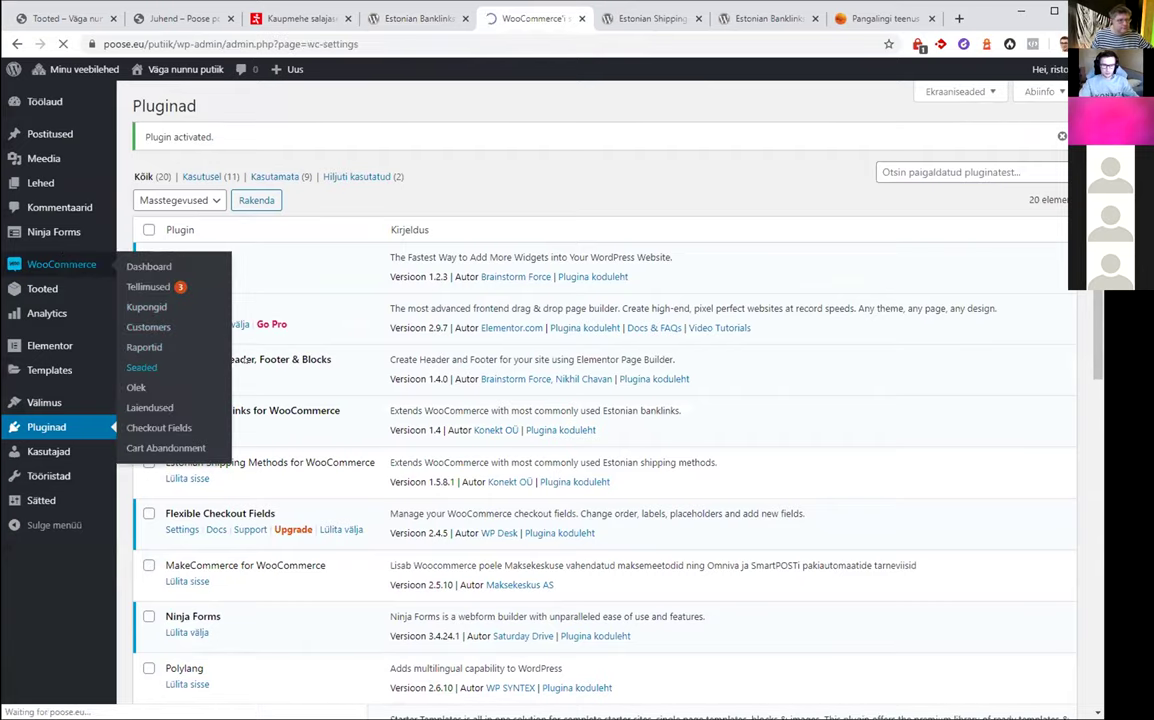
click(308, 182)
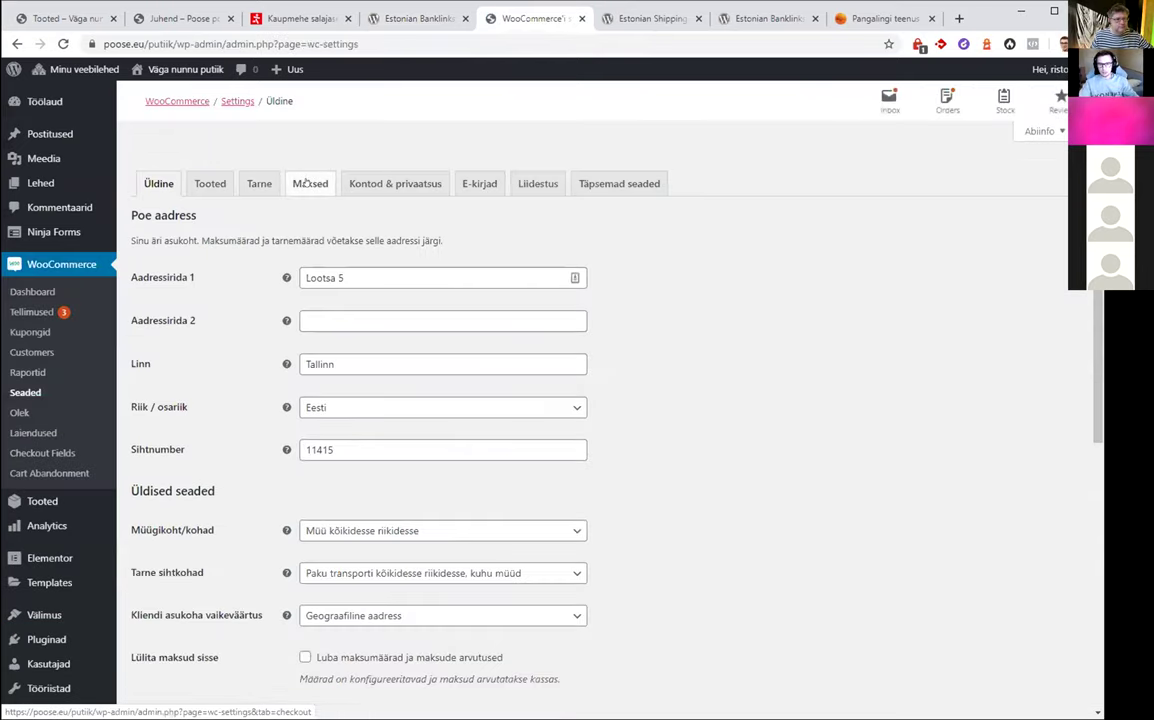
scroll(236, 375, down, 3)
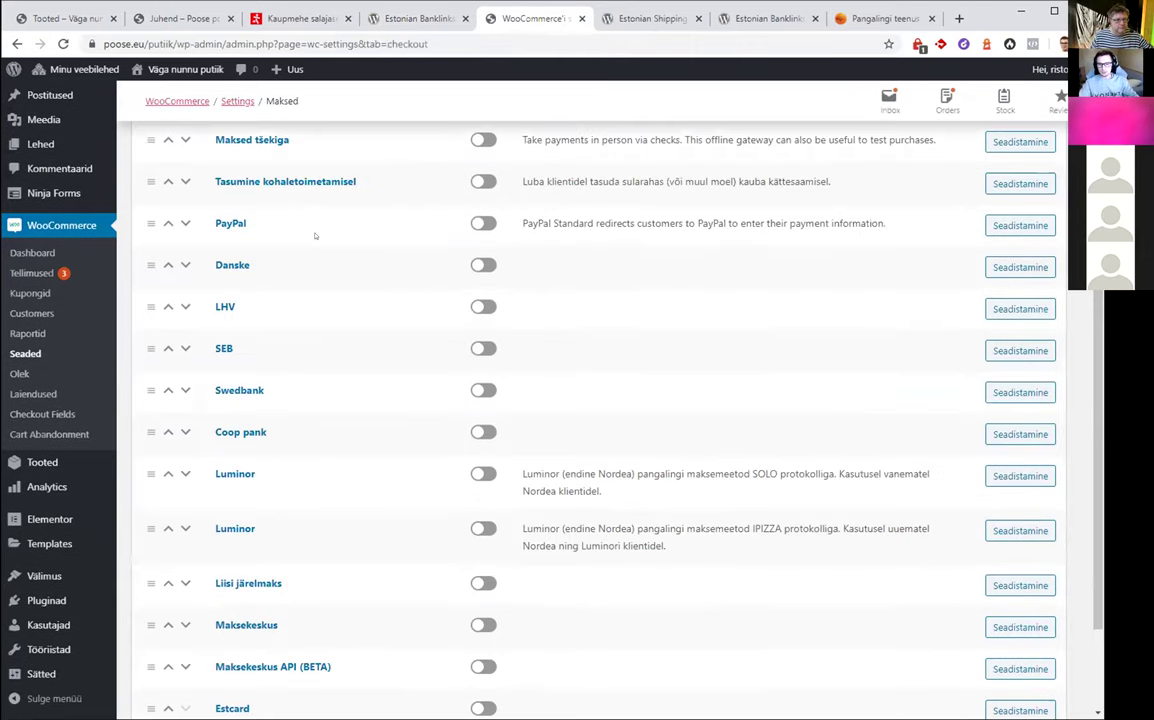
click(237, 390)
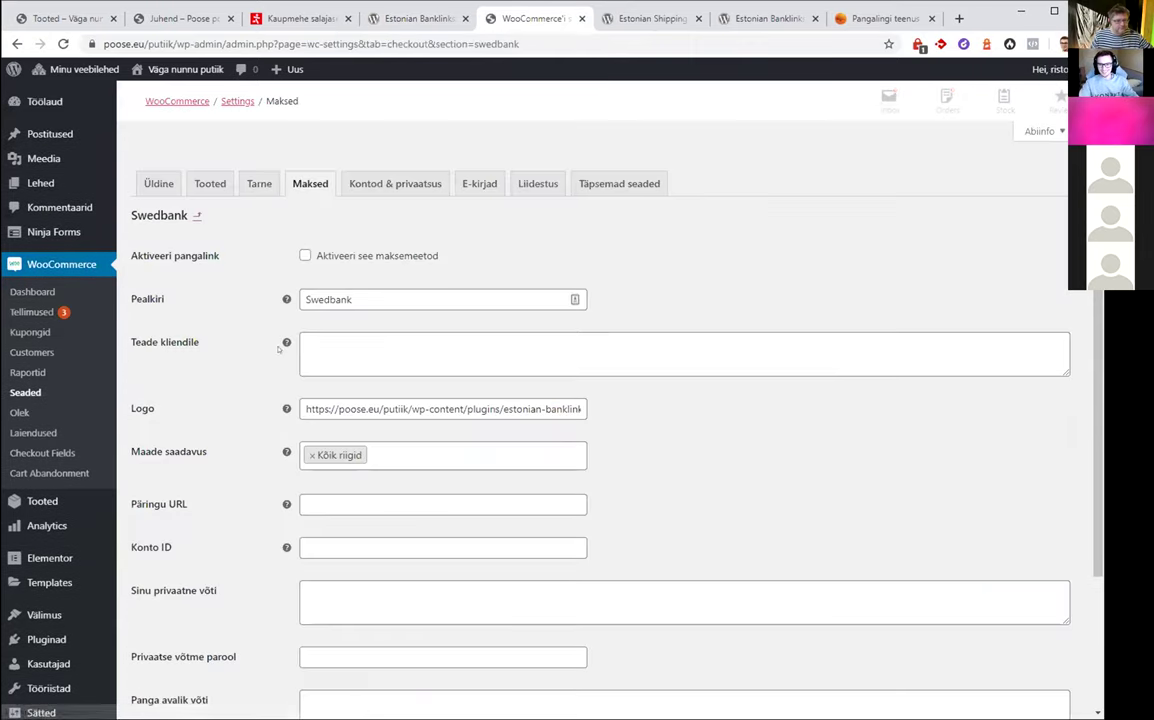
scroll(546, 224, down, 3)
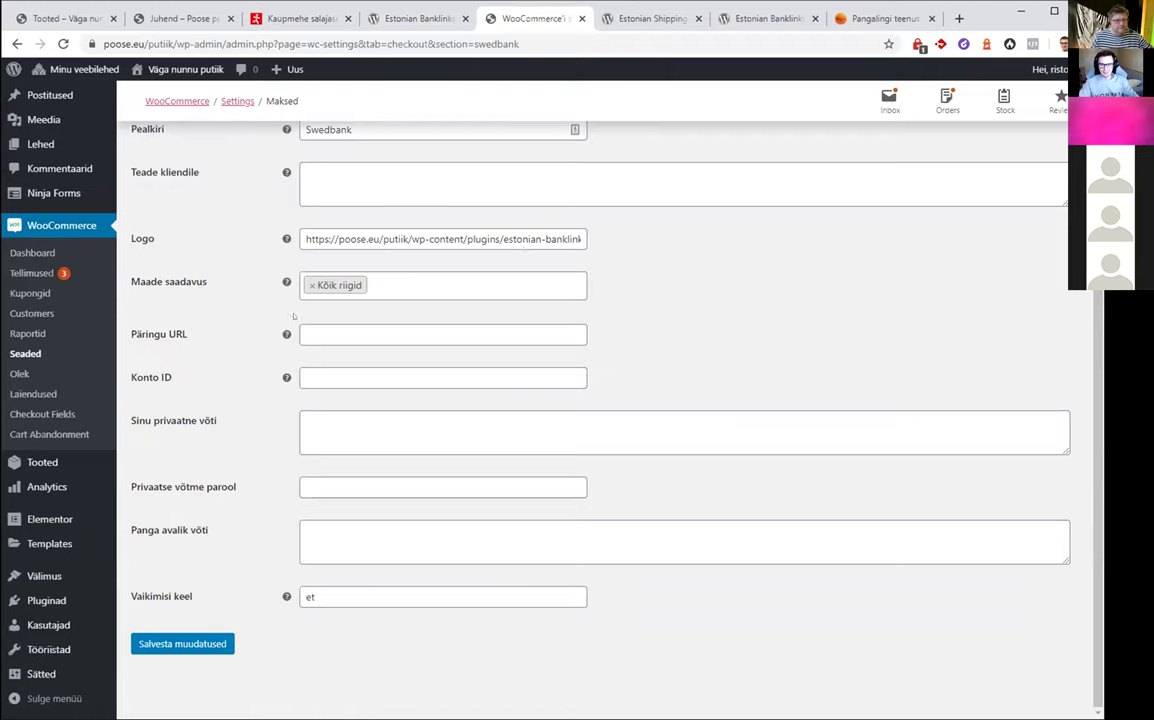
click(155, 377)
key(Tab)
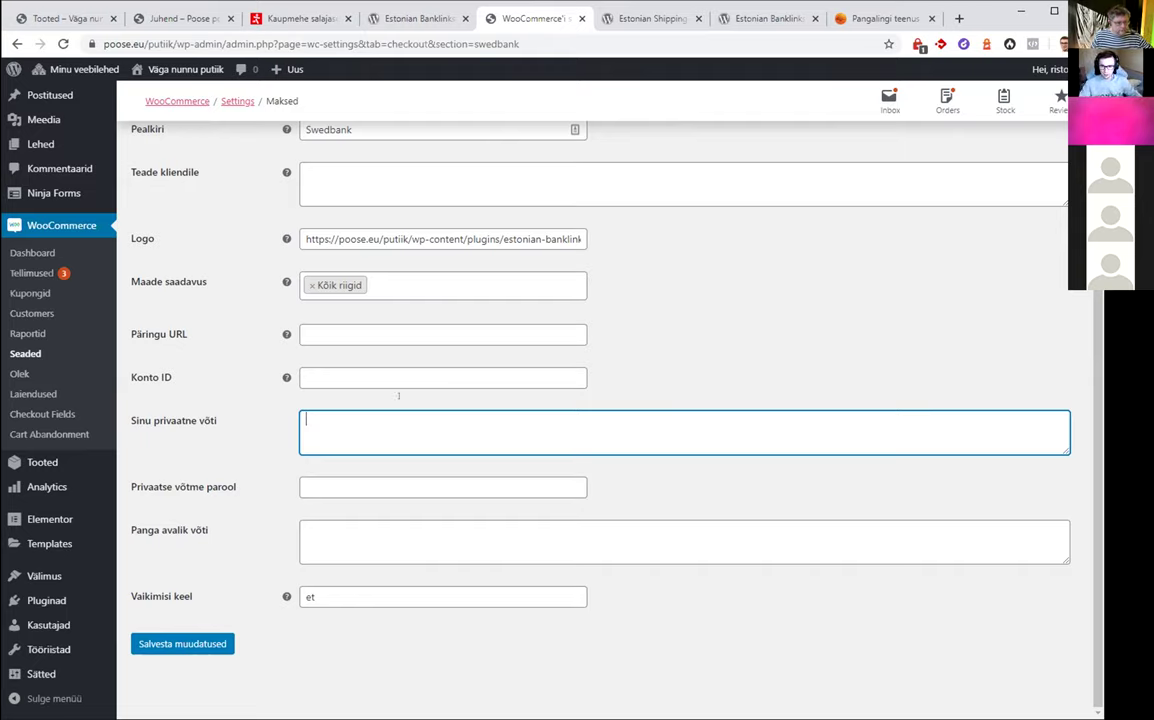
click(140, 334)
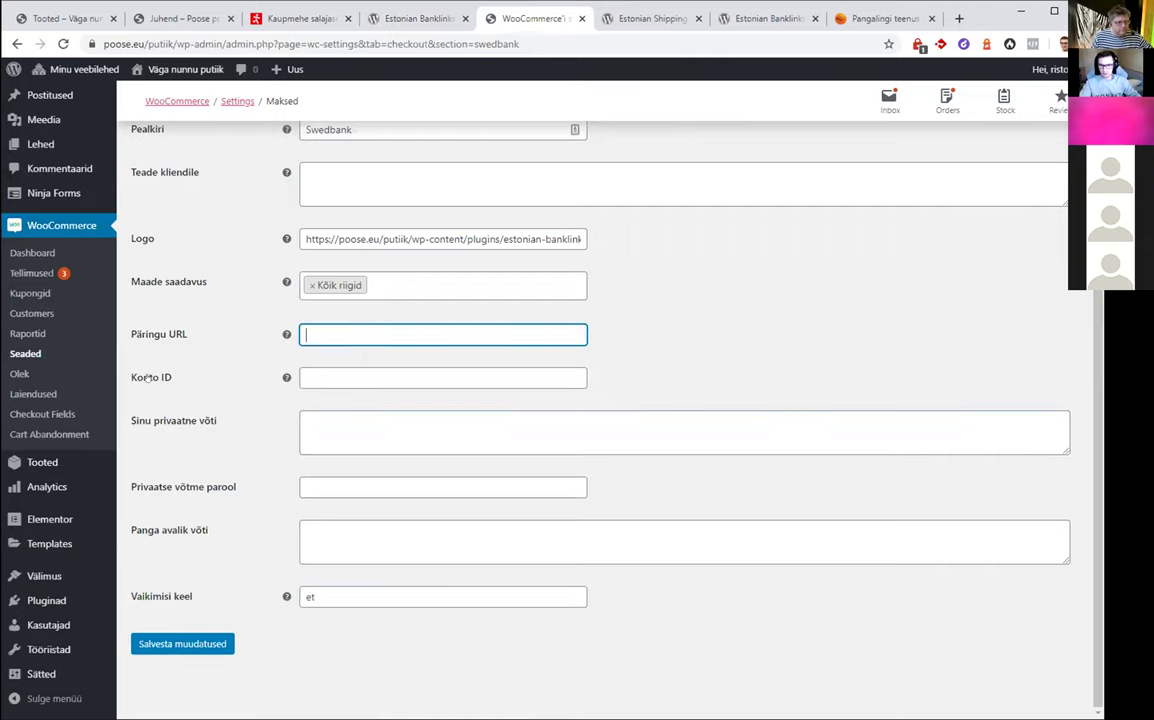
click(147, 377)
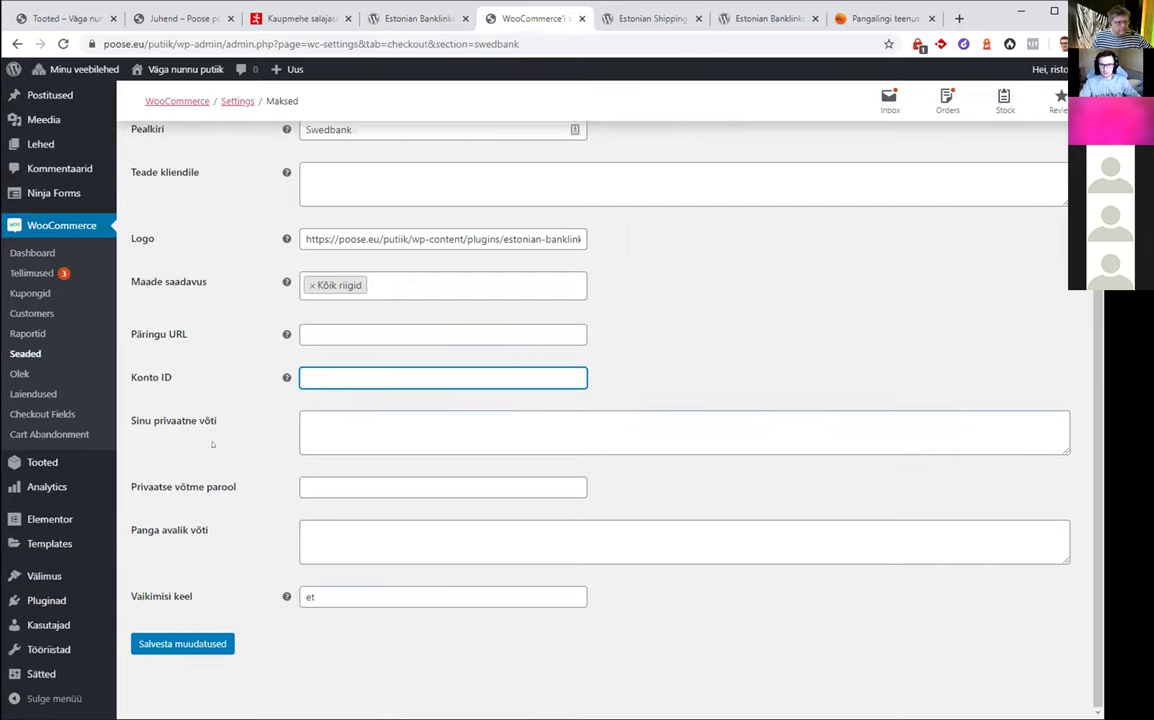
click(178, 420)
drag(212, 530, 145, 530)
drag(128, 487, 237, 487)
click(319, 485)
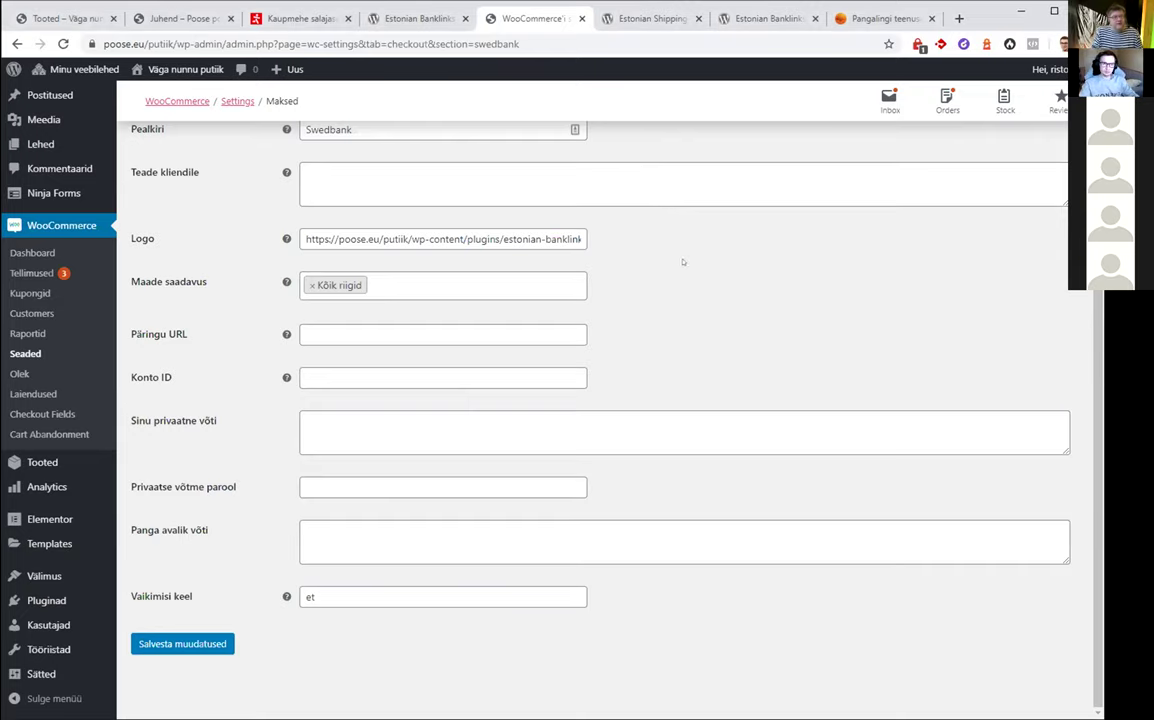
Switch to the Swedbank 'Pangalingi teenus' bank-link application tab
scroll(697, 312, up, 2)
scroll(695, 315, down, 2)
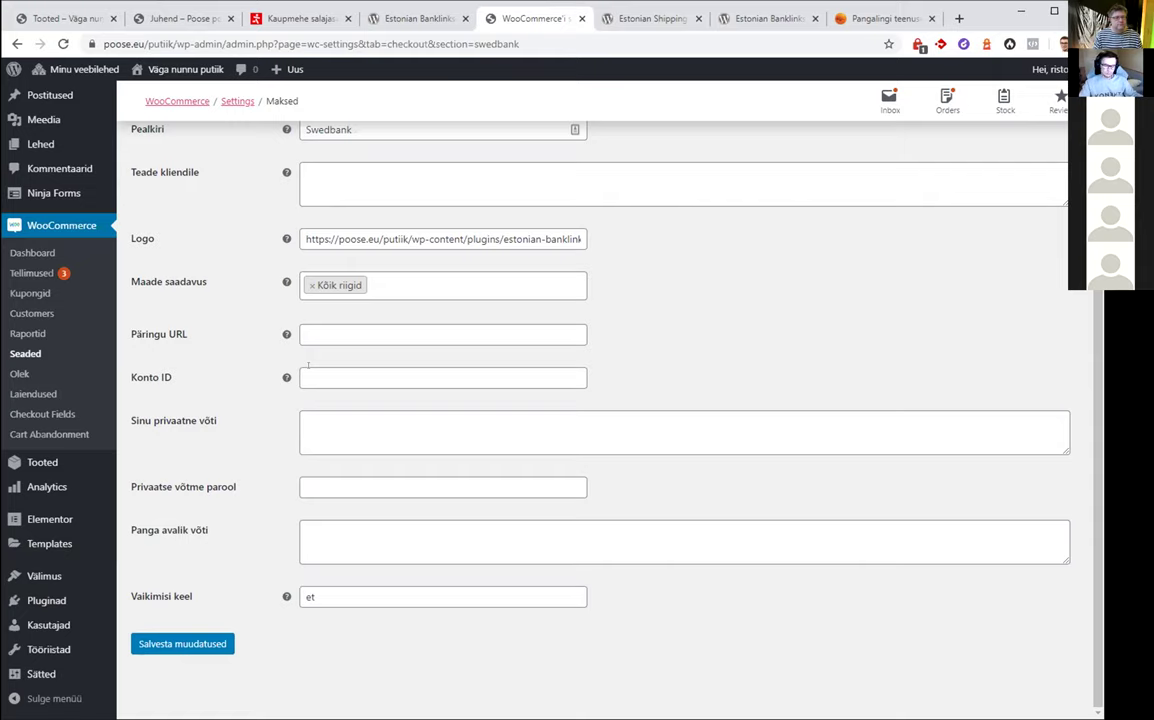
click(880, 18)
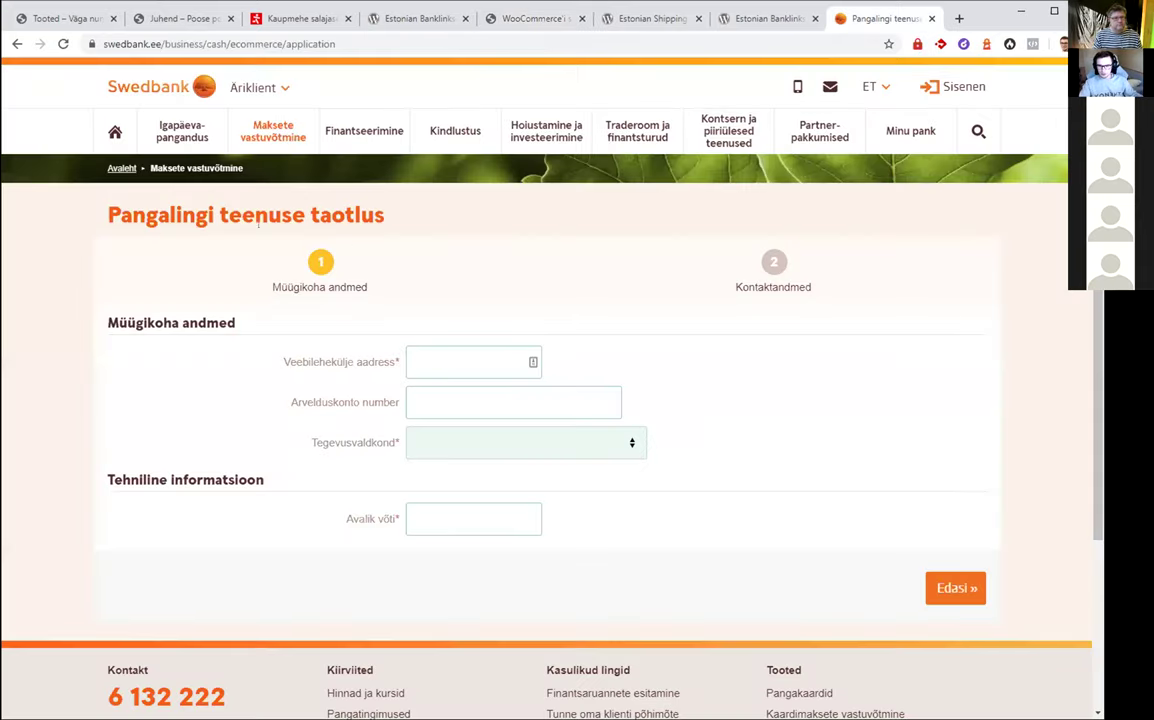
Read the Pangalink tab on Swedbank's Maksete vastuvõtmine payments page
click(190, 154)
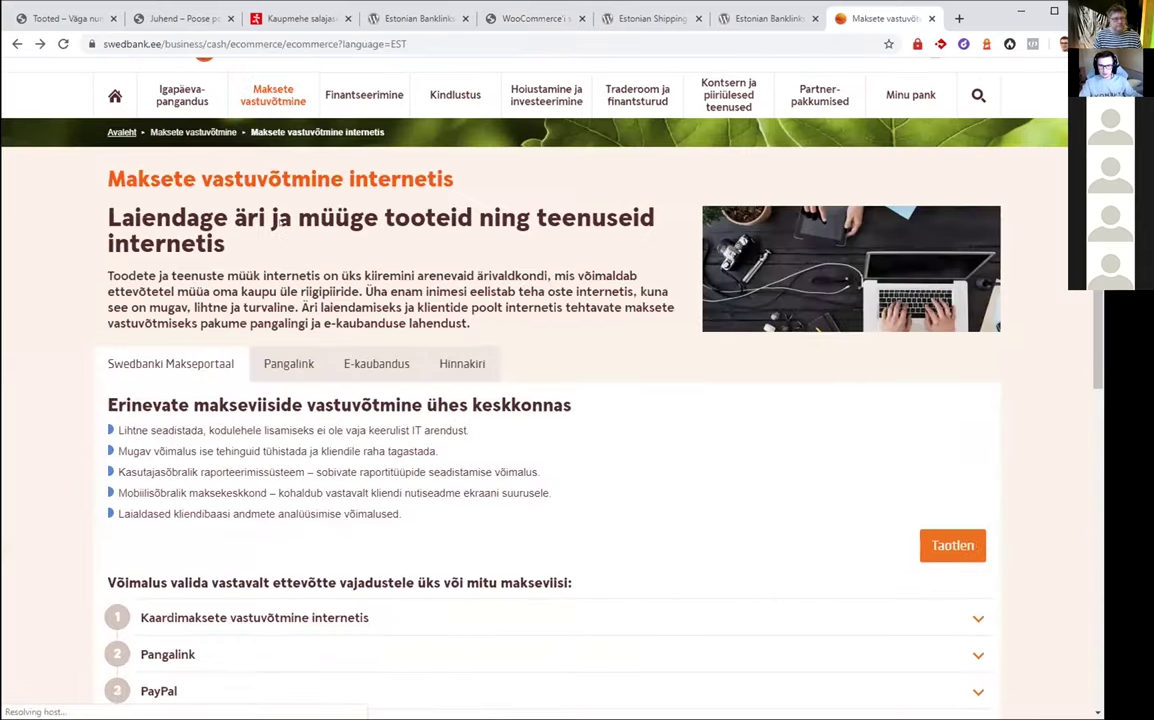
scroll(288, 471, down, 1)
click(288, 471)
scroll(288, 400, down, 3)
scroll(281, 242, down, 3)
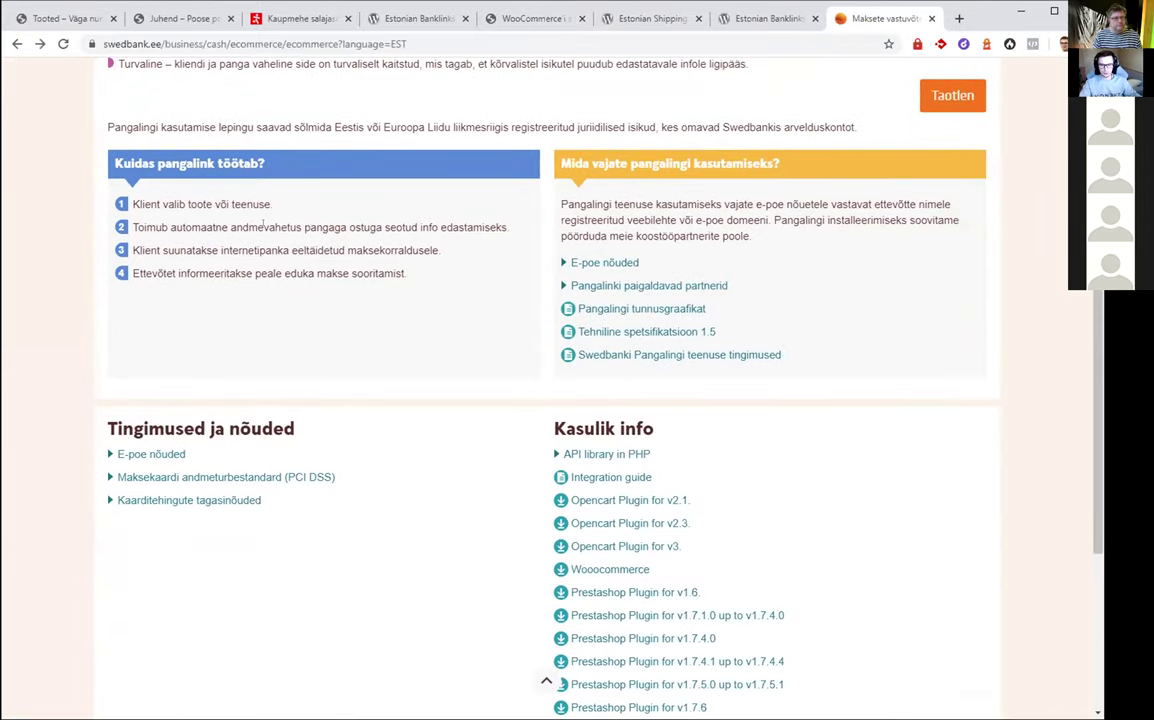
scroll(265, 230, up, 3)
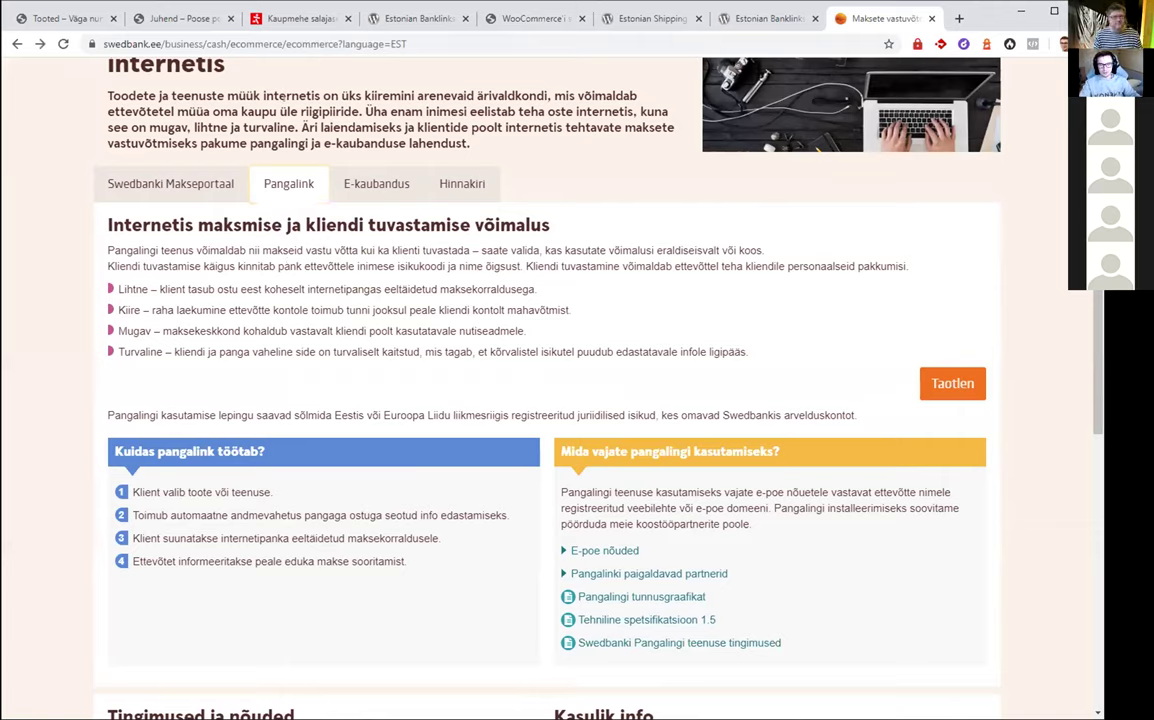
Start a 'zone.ee pangalink' search in a new browser tab
key(ctrl+t)
text(zone)
key(BackSpace)
key(BackSpace)
Search 'zone.ee pangalink' and open the 'Kaupmehe salajase võtme ja sertifikaadi generaator' article
text(.ee pangali)
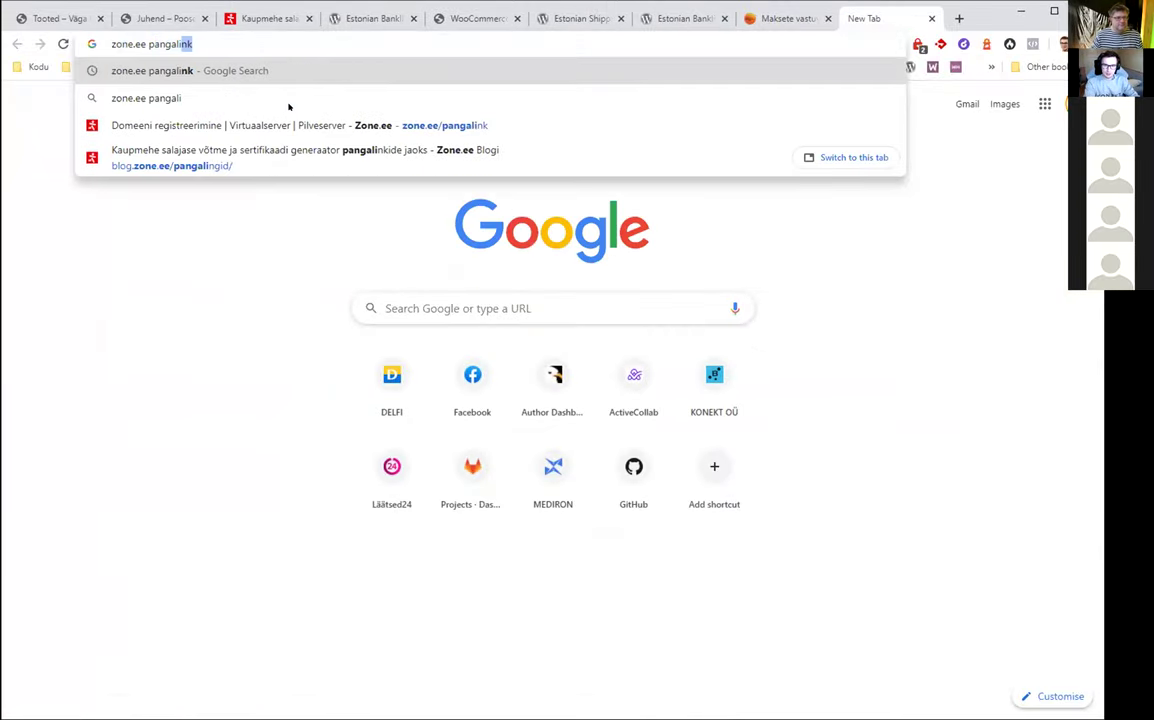
key(Return)
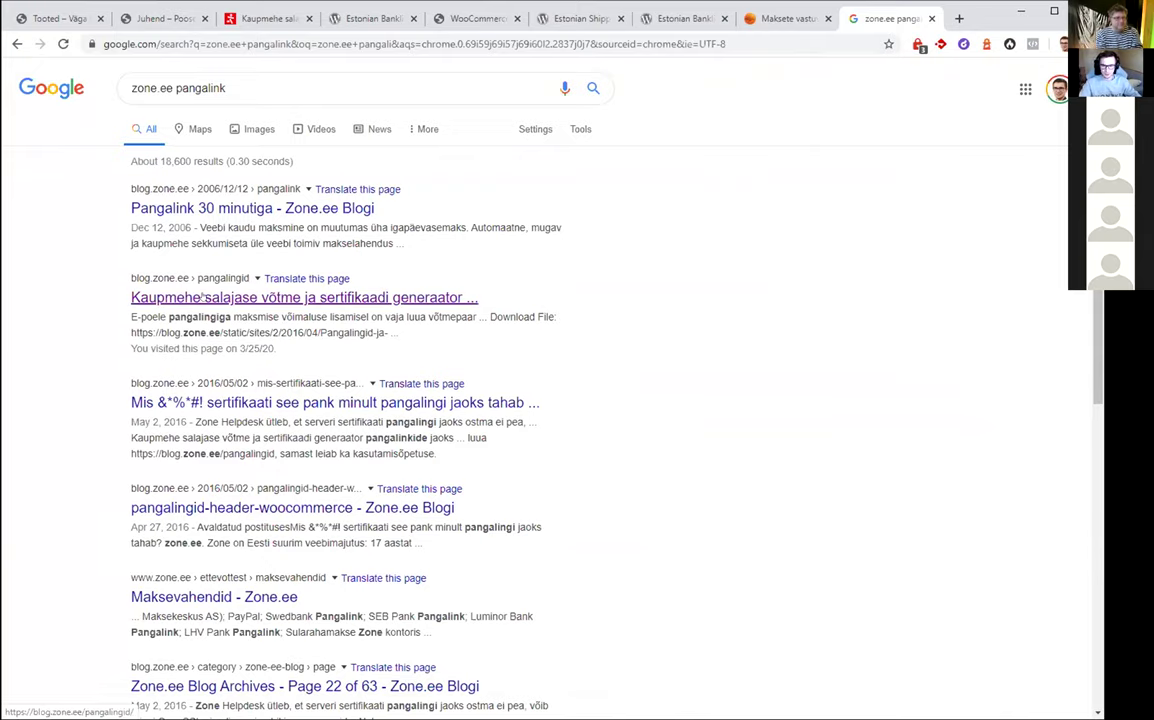
click(304, 296)
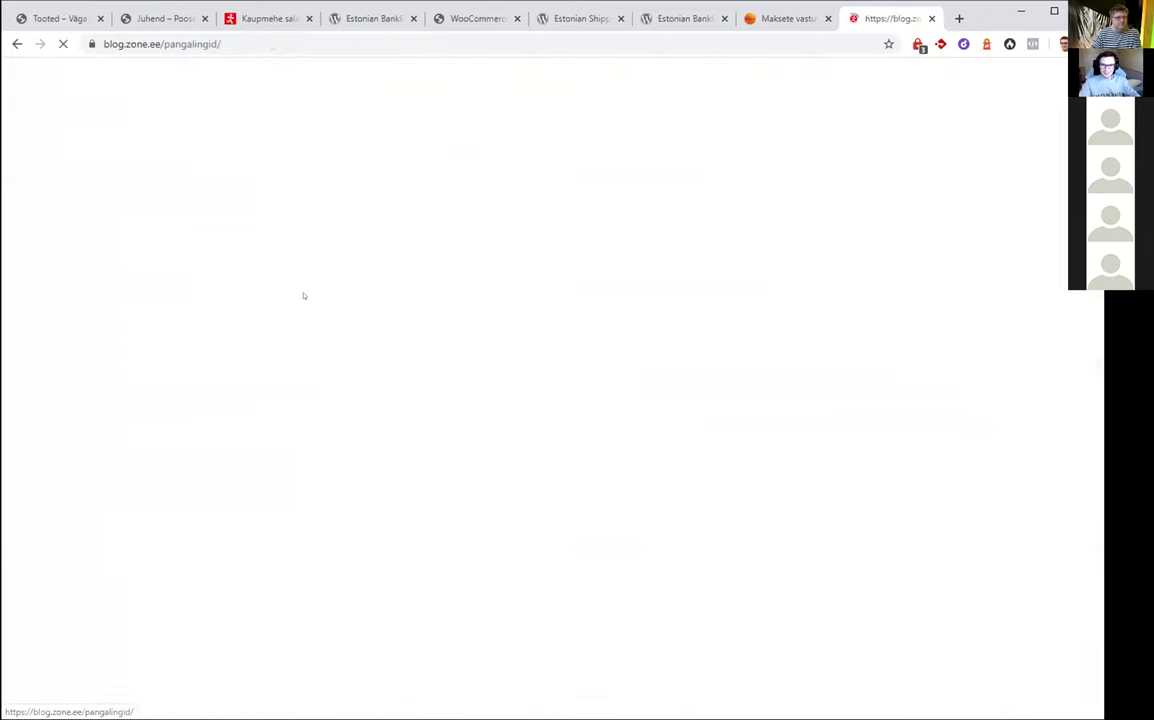
scroll(314, 219, down, 3)
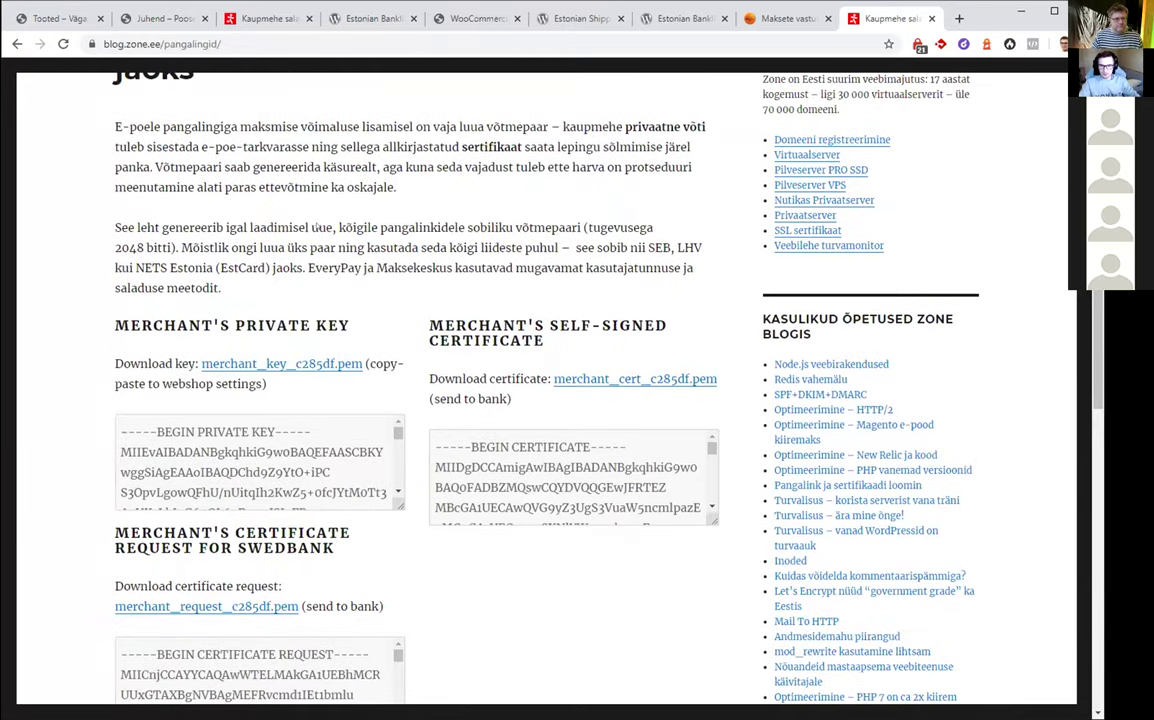
scroll(245, 211, up, 2)
scroll(245, 211, down, 3)
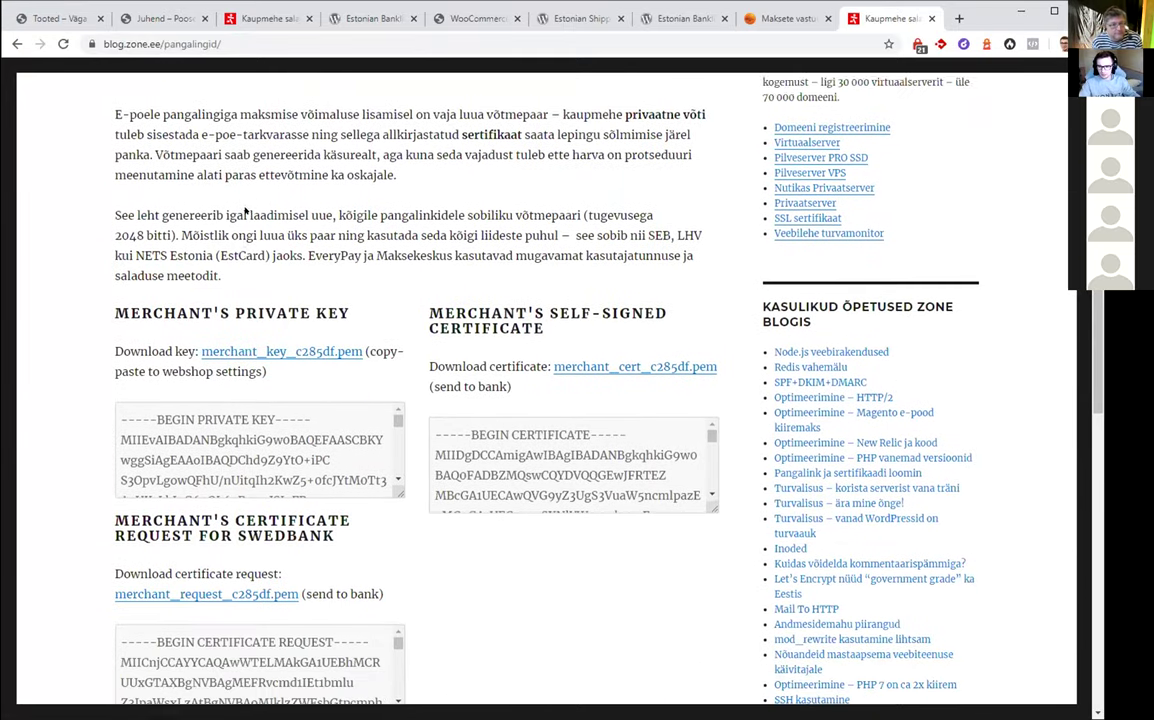
scroll(245, 211, down, 5)
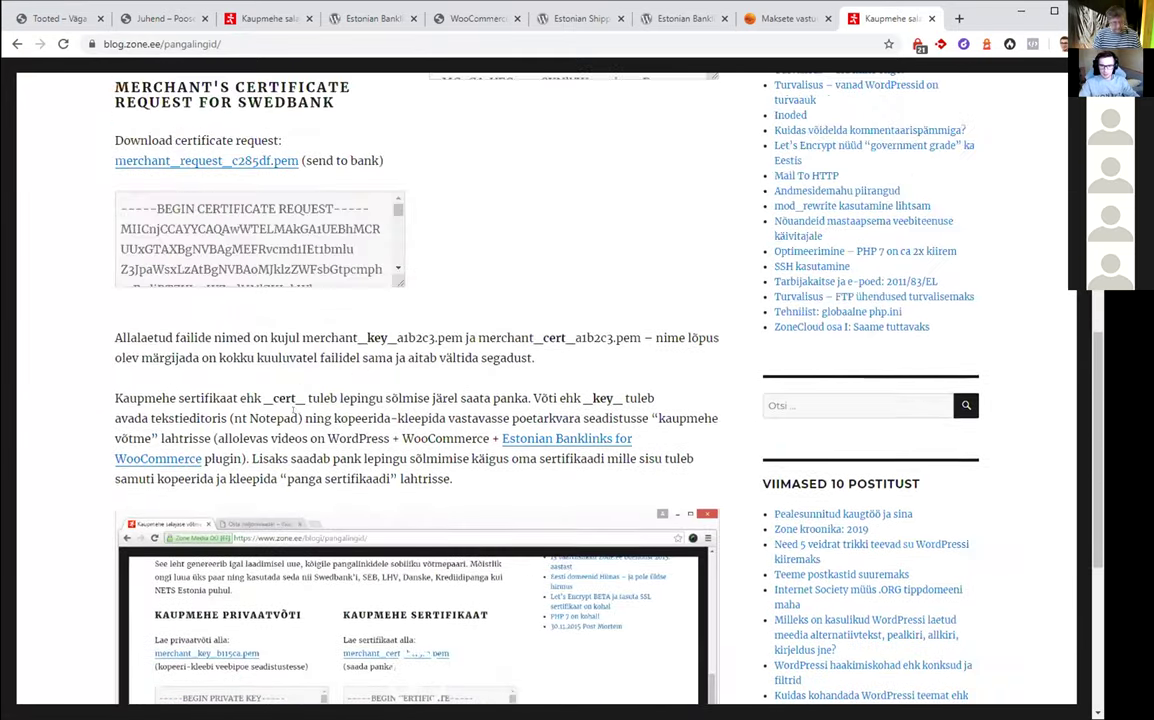
scroll(294, 413, up, 3)
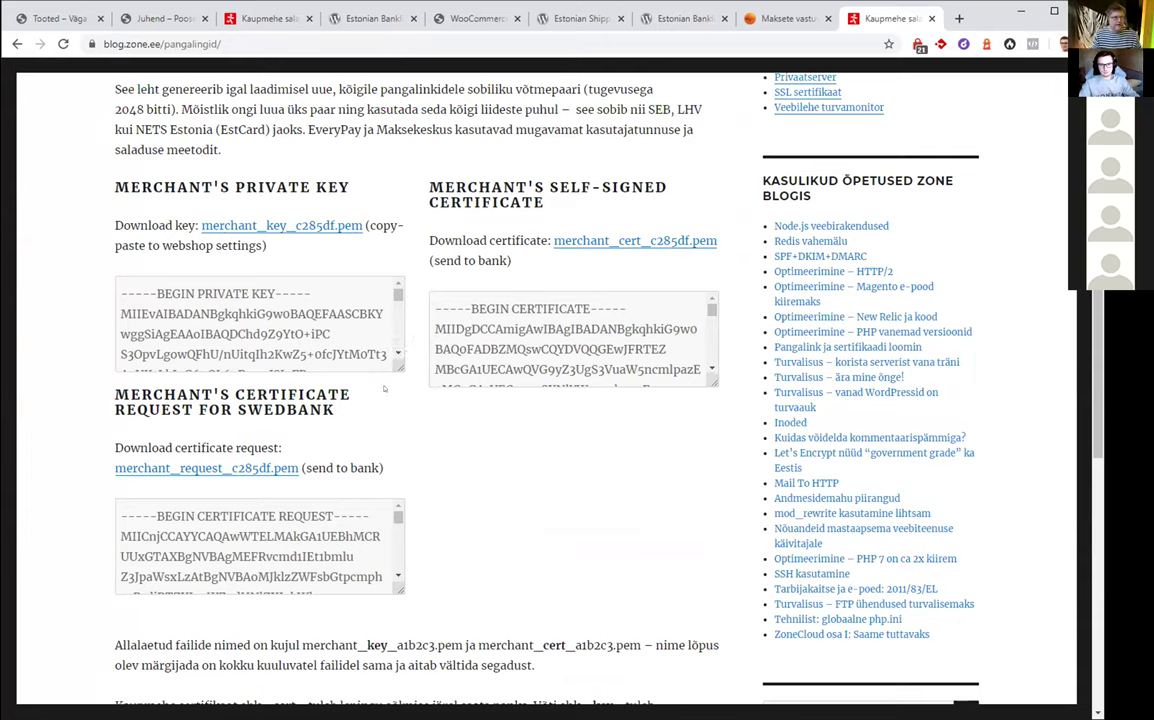
Reload the generator page several times to produce a new key pair
right_click(498, 471)
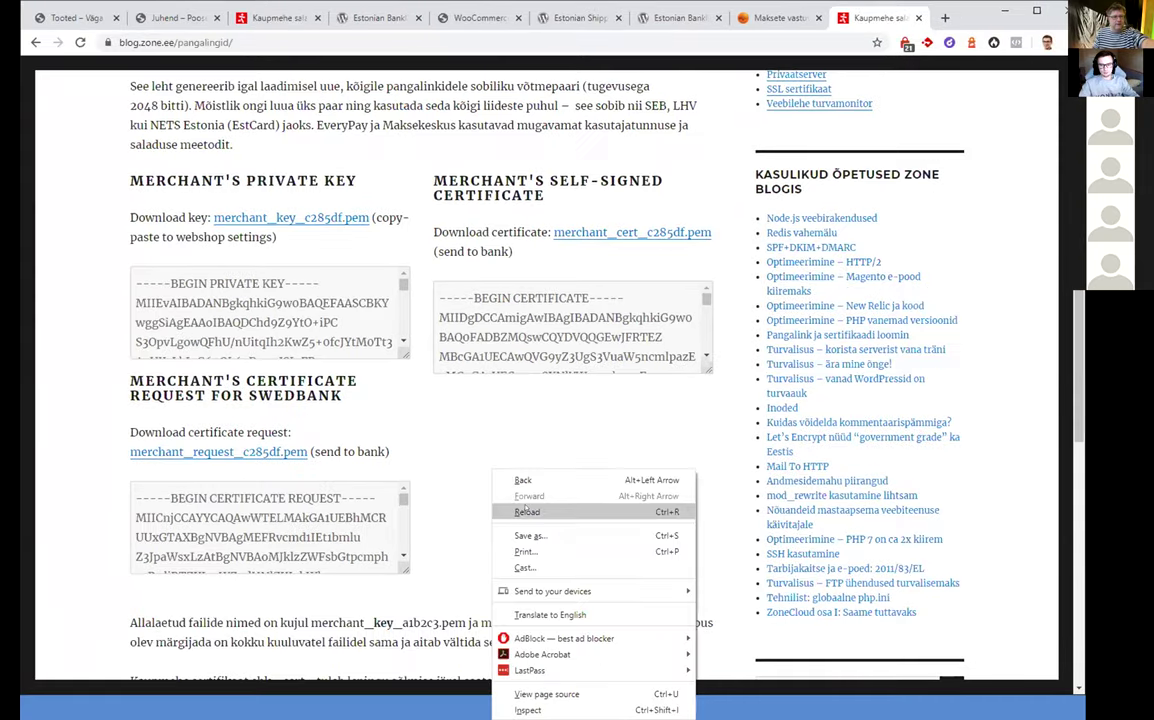
click(531, 514)
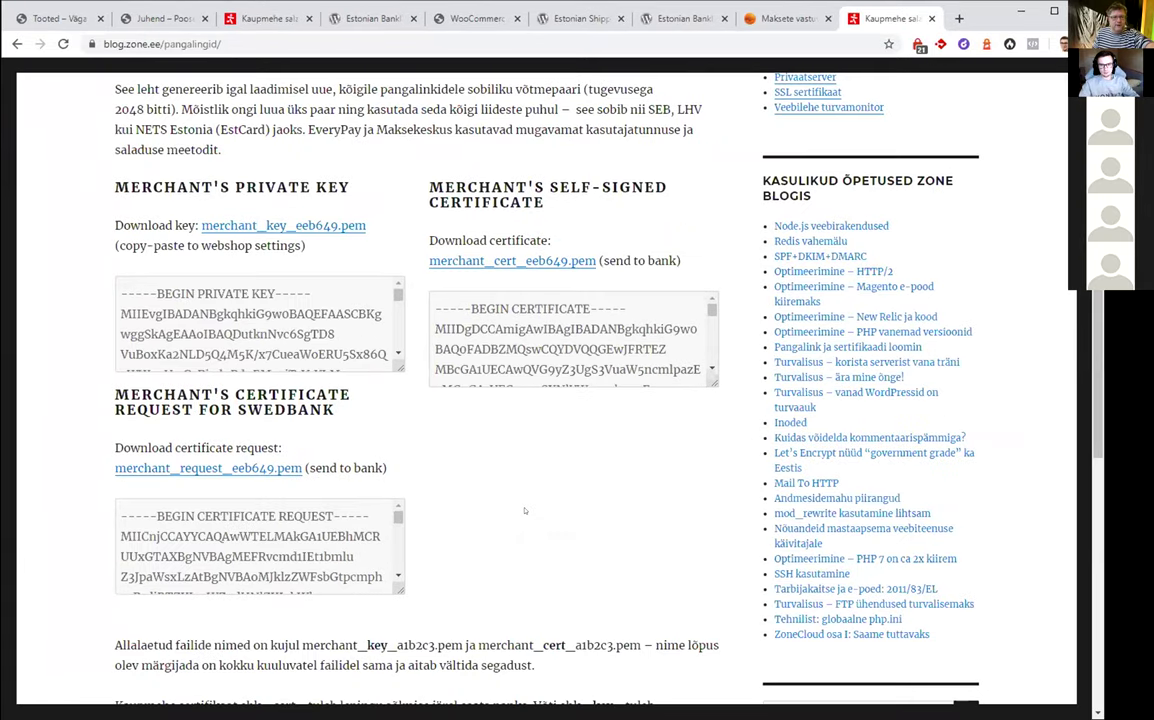
right_click(501, 482)
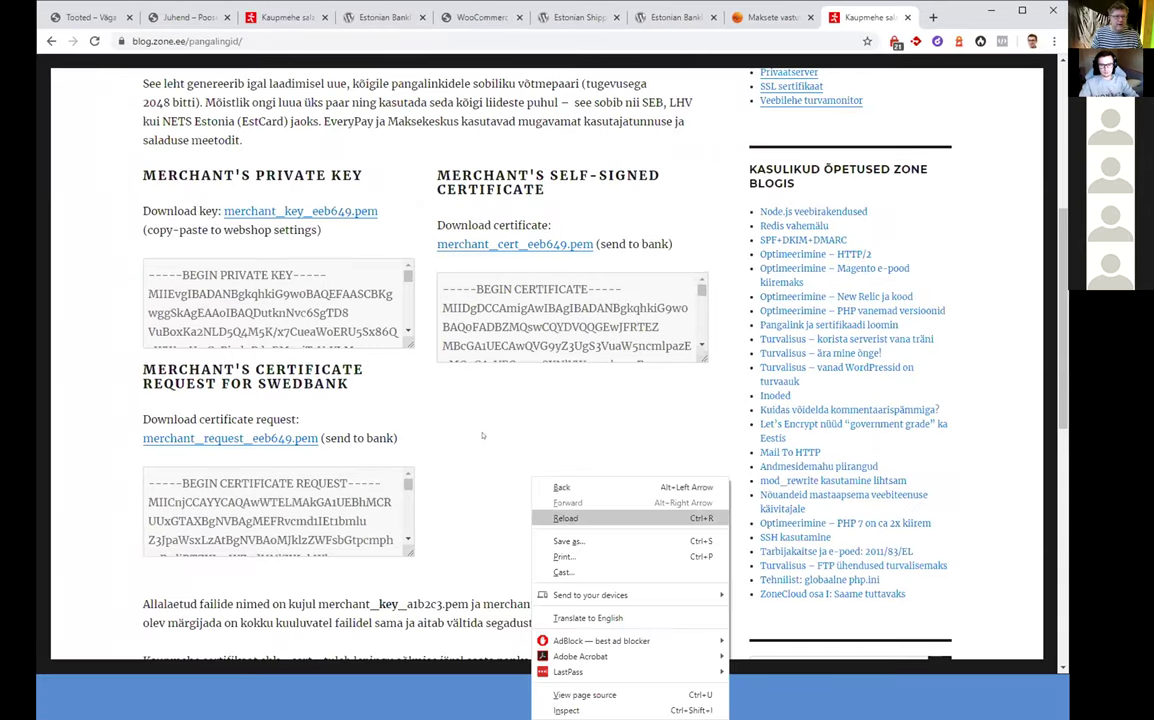
click(530, 516)
key(F5)
key(F5)
key(F5)
key(F5)
key(F5)
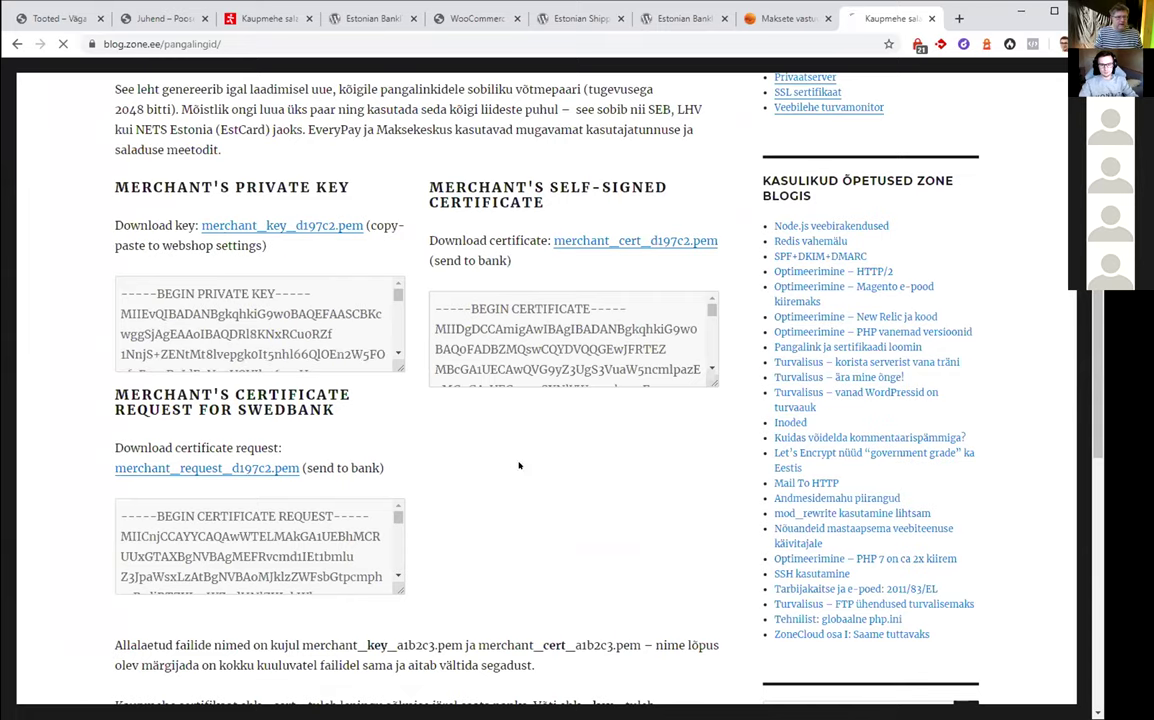
key(F5)
key(F5)
key(F5)
key(F5)
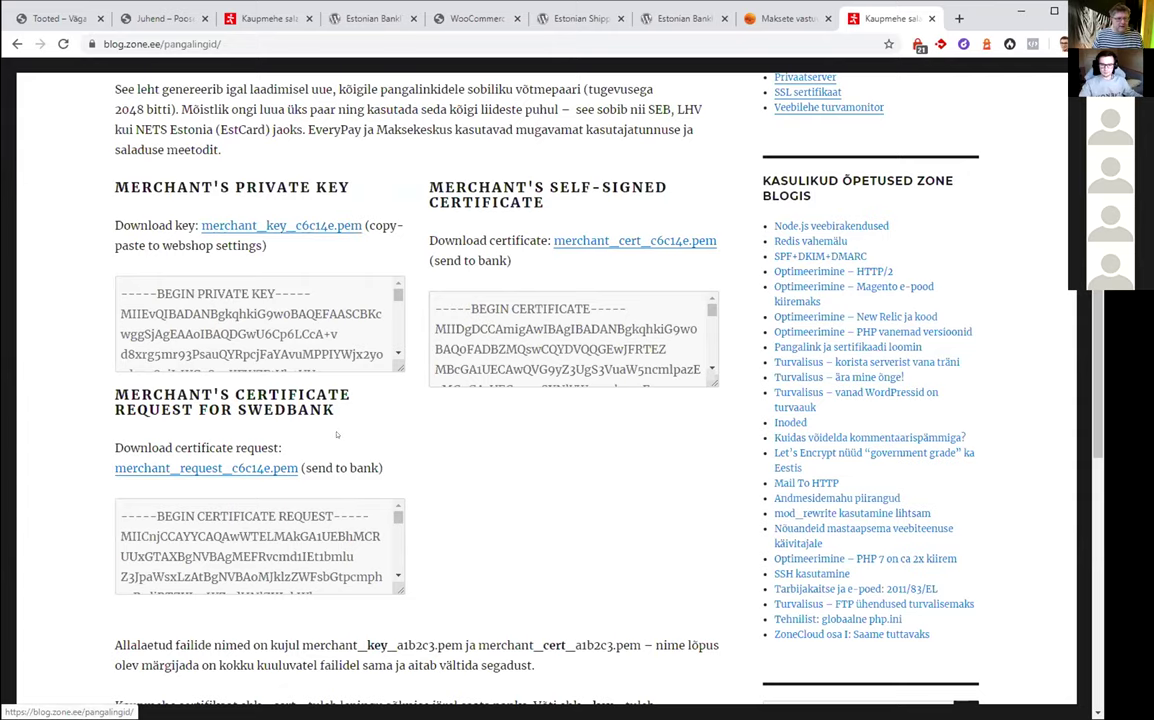
Download the merchant_key, merchant_request and merchant_cert c6c14e .pem files
click(281, 225)
click(206, 467)
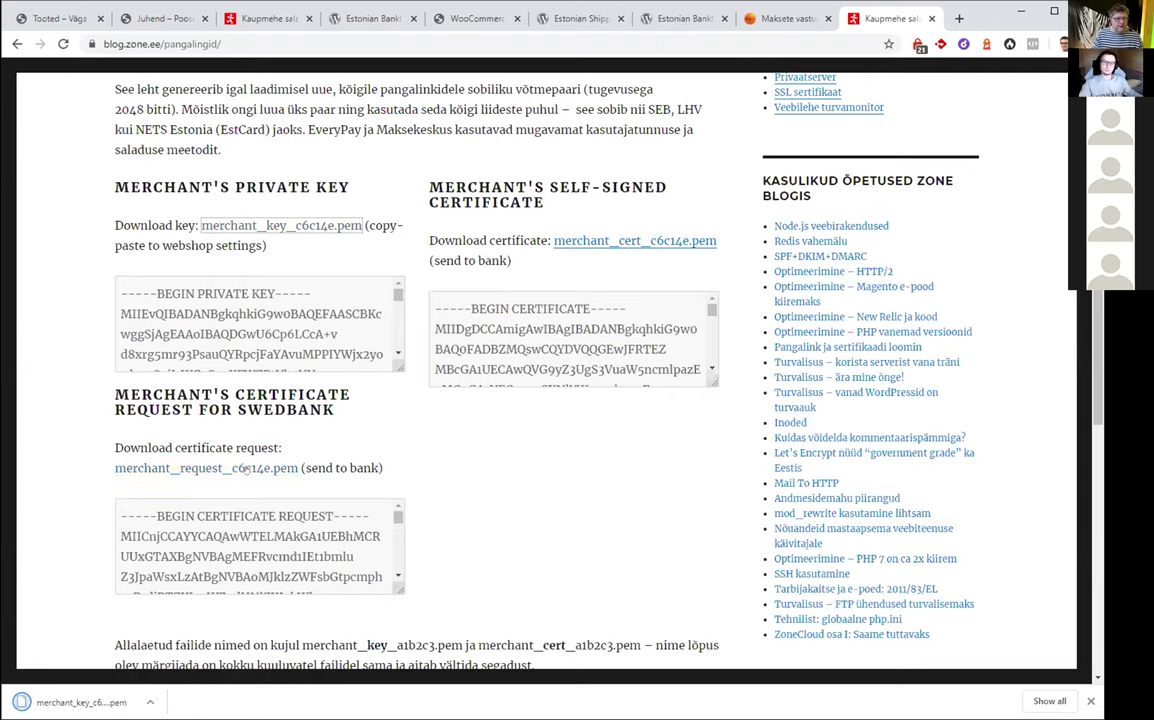
click(607, 240)
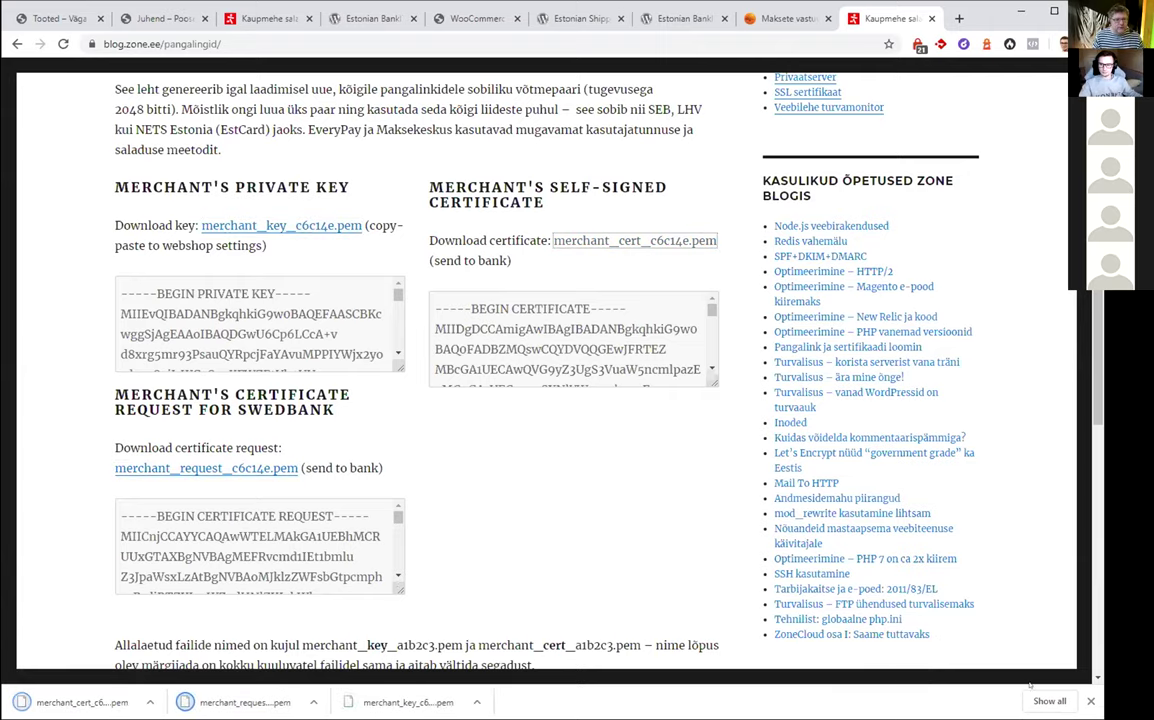
click(1090, 701)
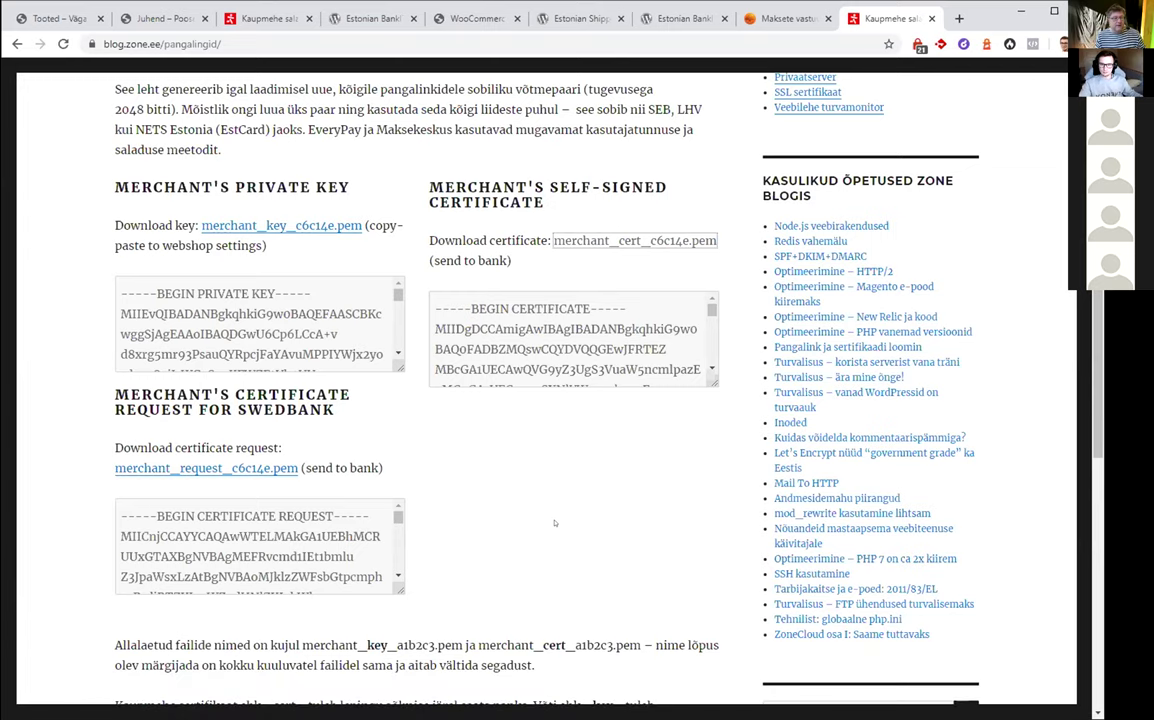
scroll(554, 520, up, 3)
scroll(585, 400, down, 2)
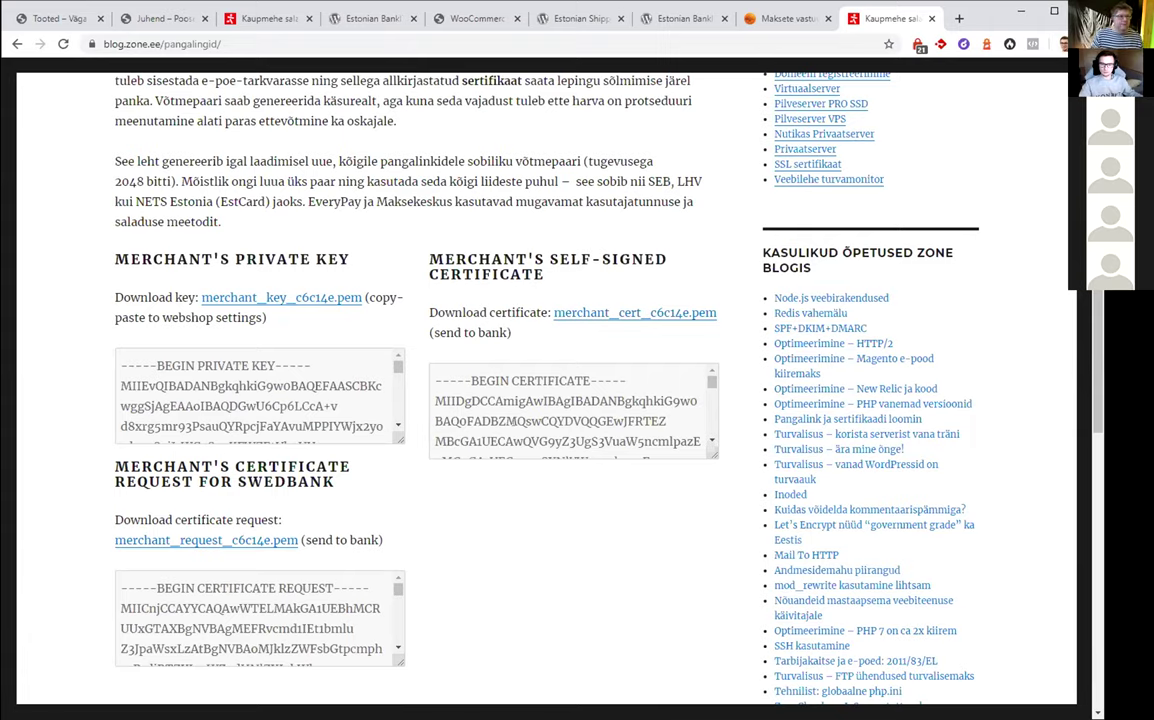
scroll(366, 580, down, 5)
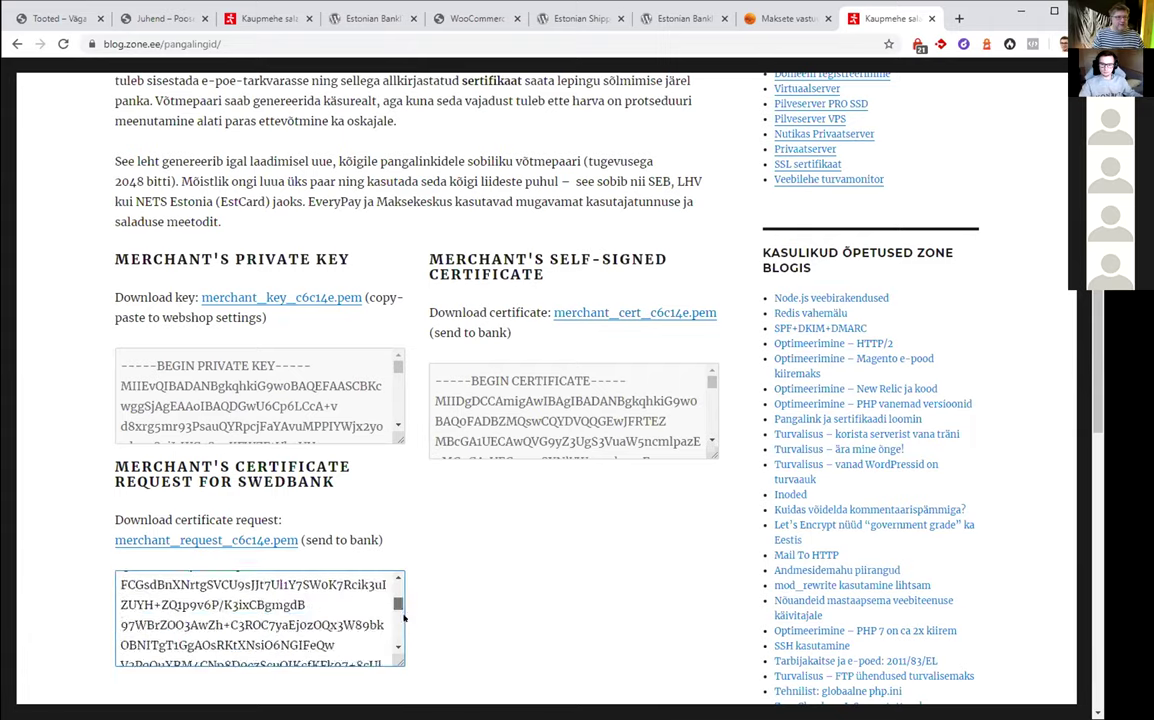
scroll(400, 640, up, 5)
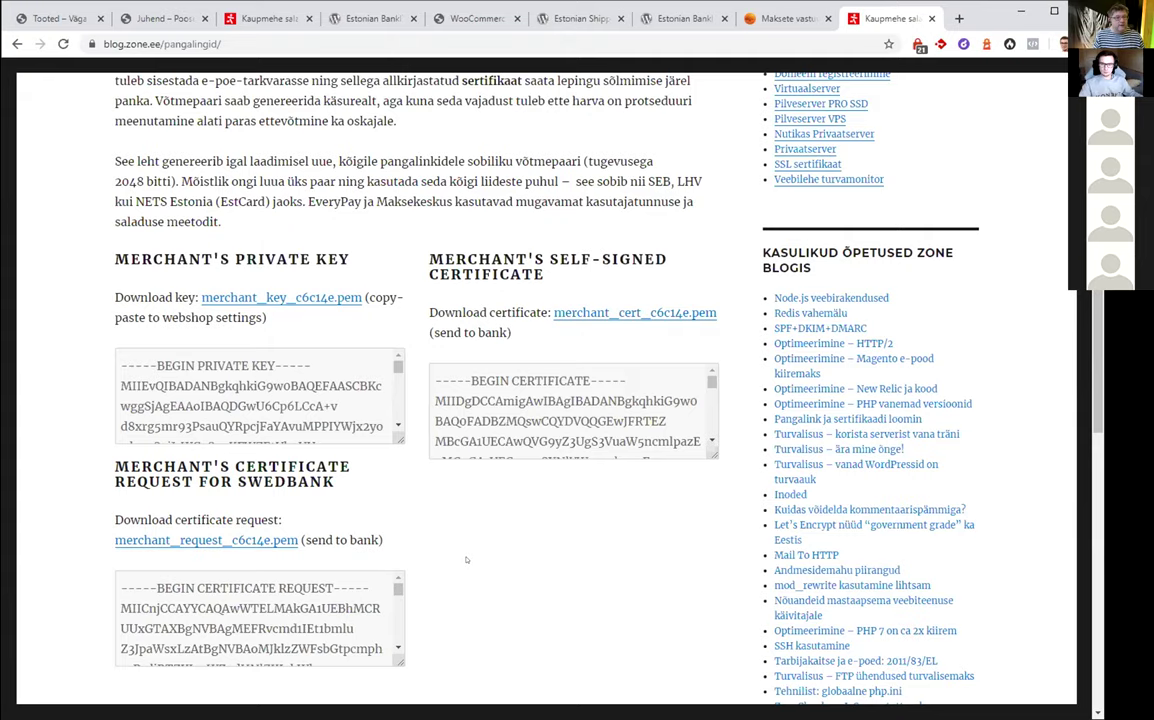
scroll(466, 557, down, 3)
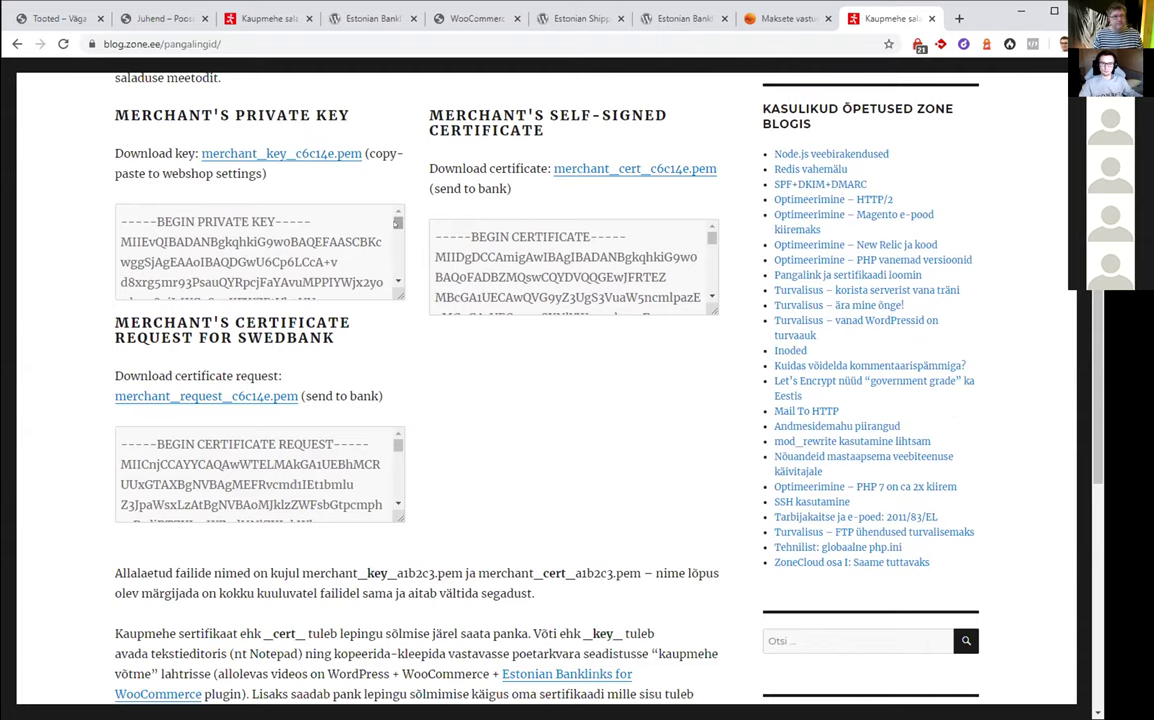
scroll(397, 222, down, 5)
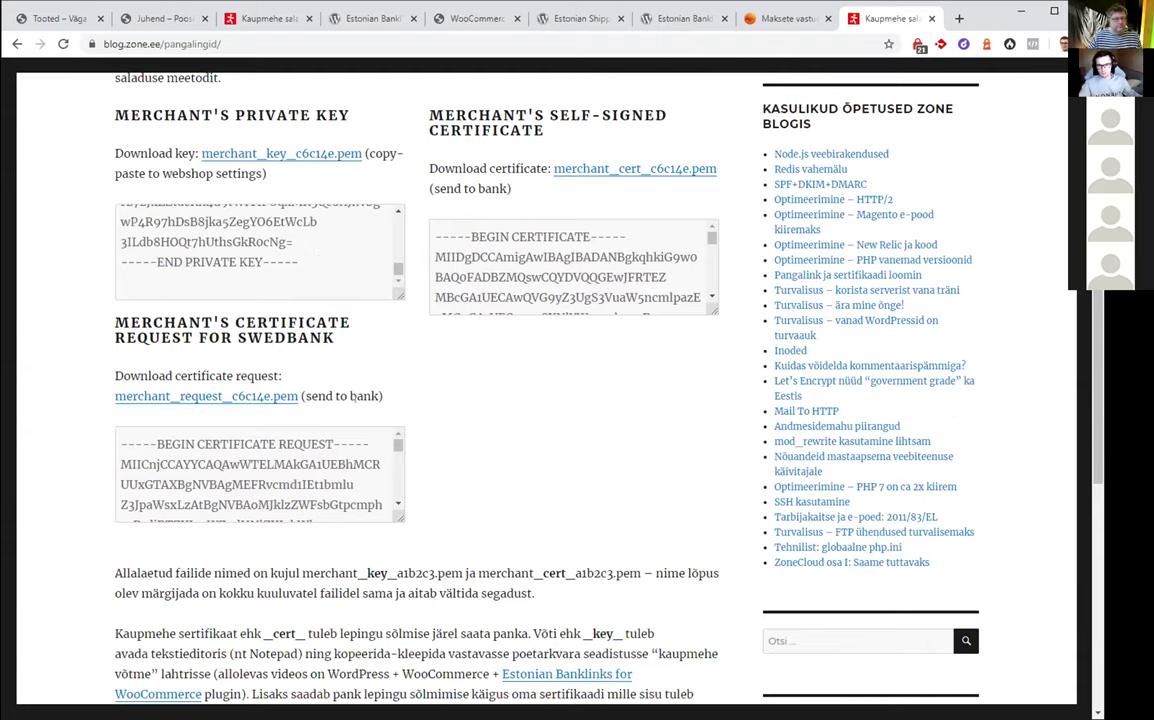
click(124, 434)
key(ctrl+a)
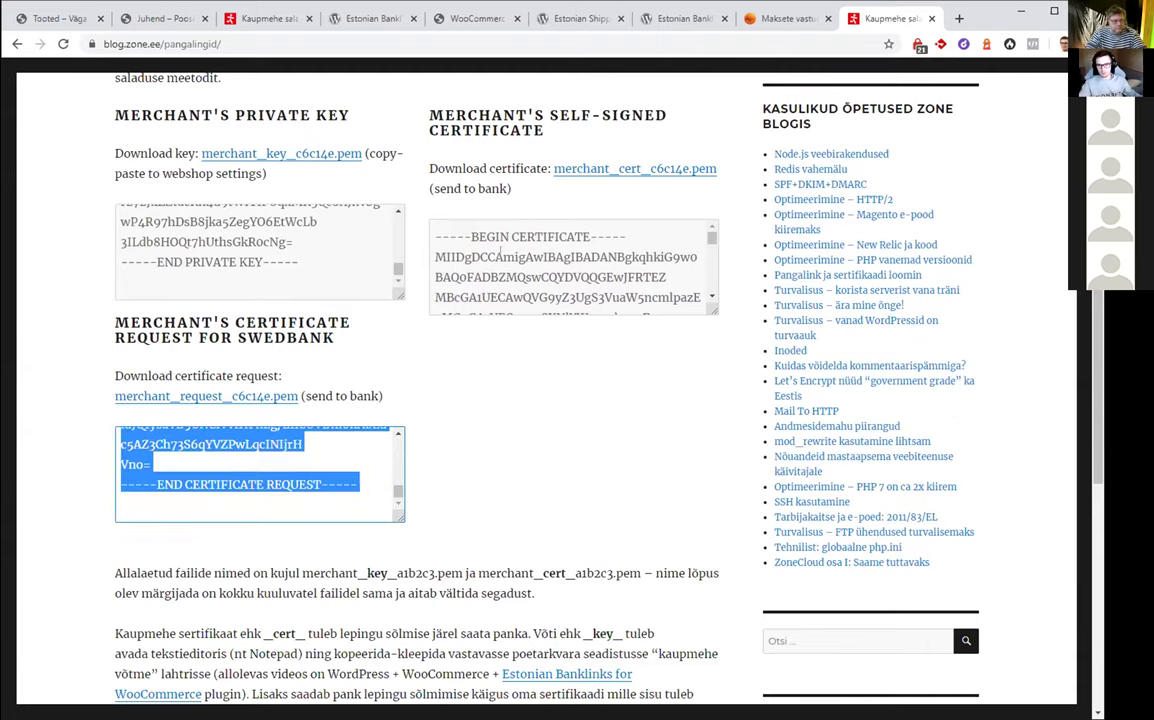
click(503, 257)
drag(435, 236, 580, 314)
scroll(521, 245, up, 5)
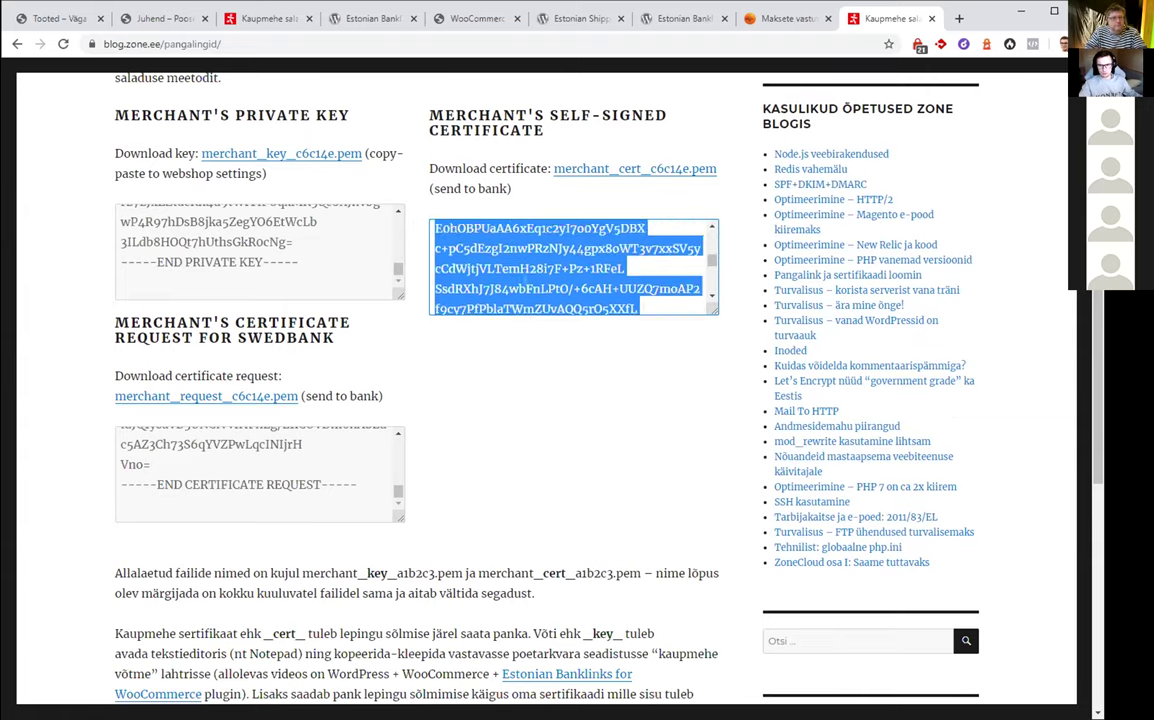
click(521, 245)
scroll(521, 245, up, 3)
click(493, 183)
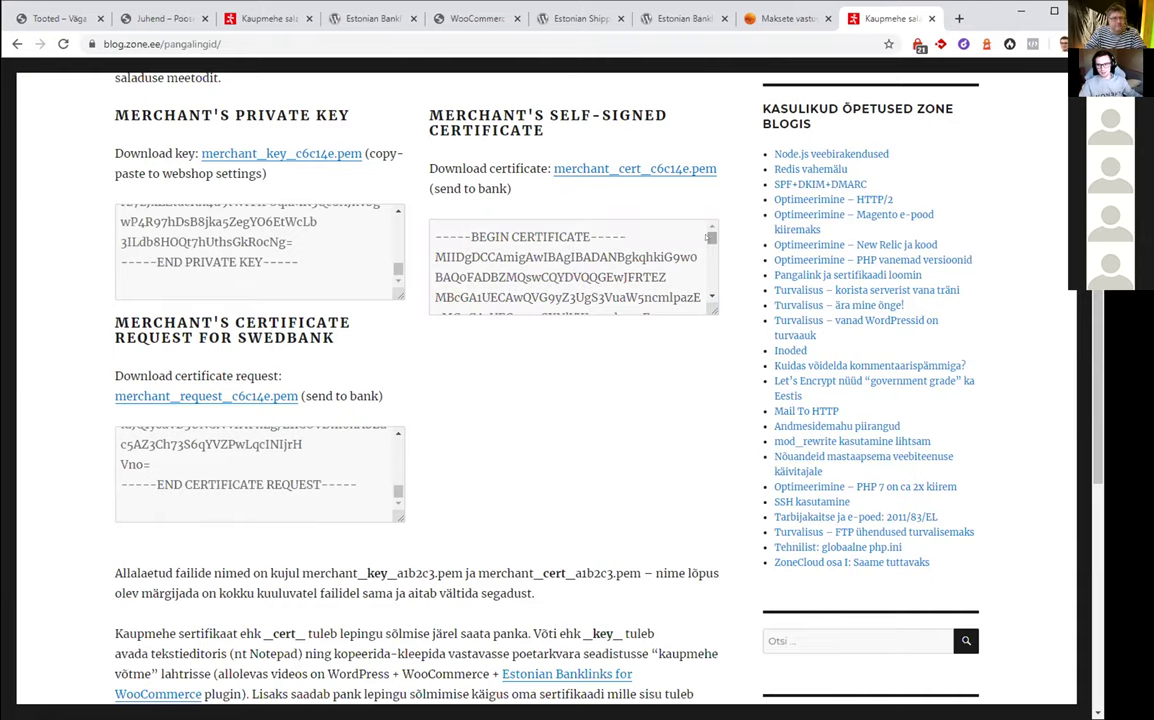
scroll(542, 305, up, 3)
scroll(542, 305, up, 1)
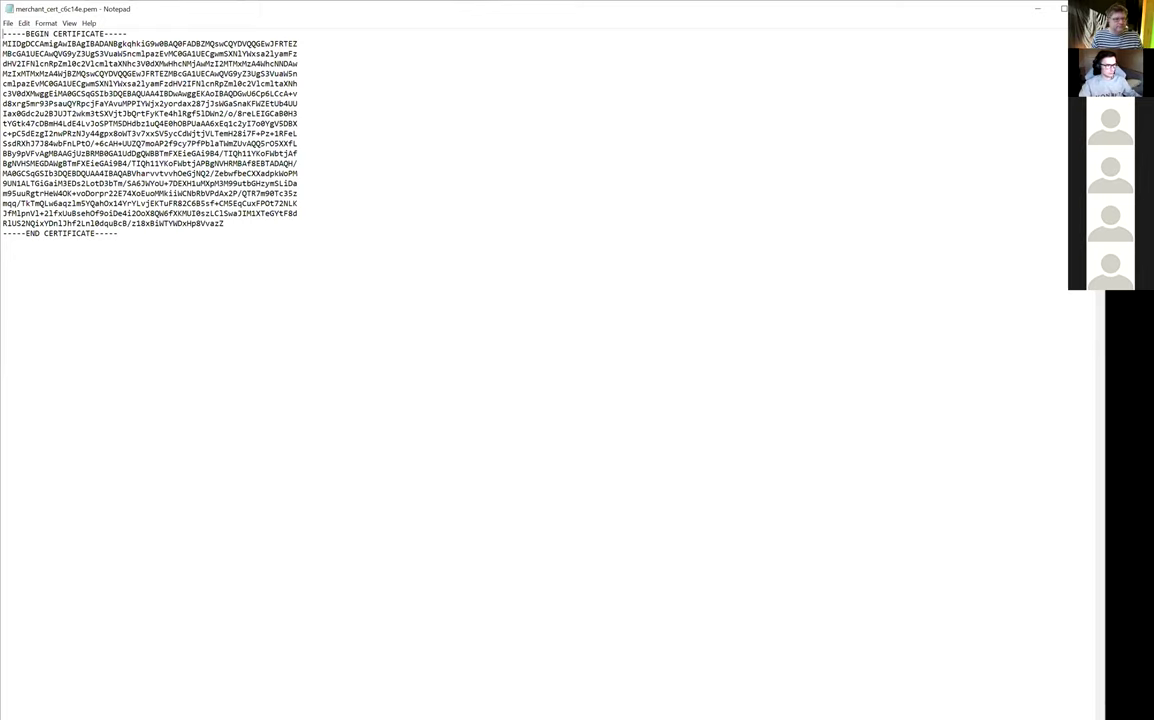
Copy the full merchant certificate text in Notepad and go back to Chrome
double_click(80, 12)
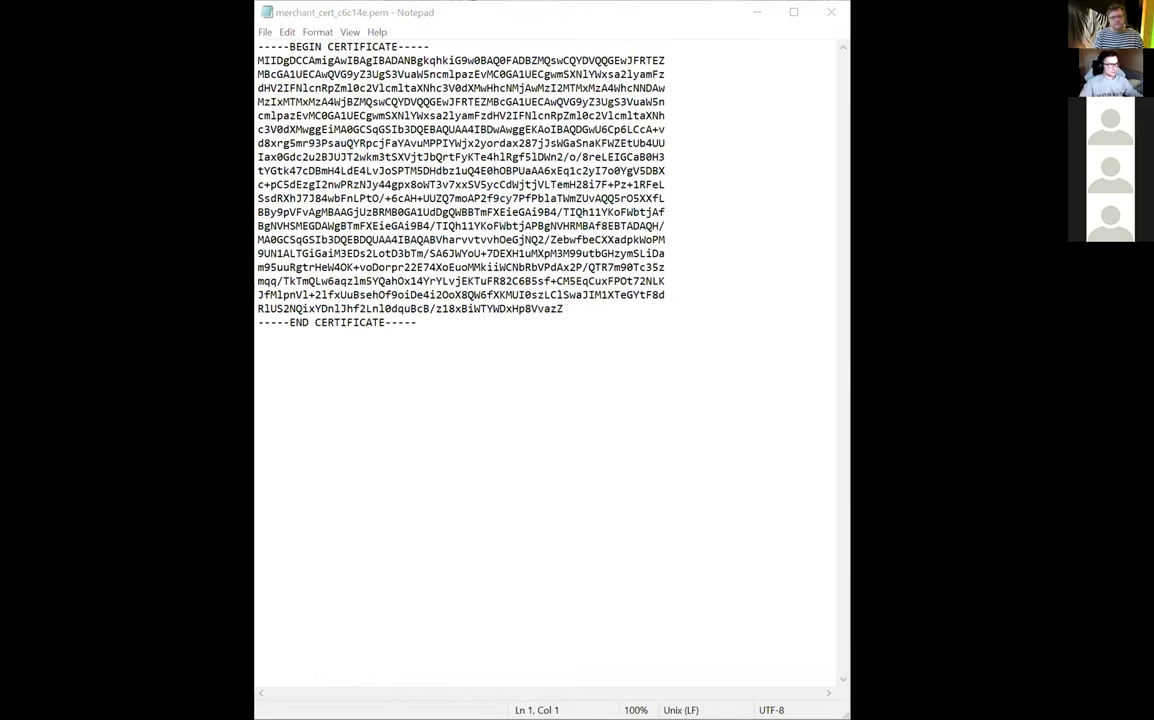
key(ctrl+a)
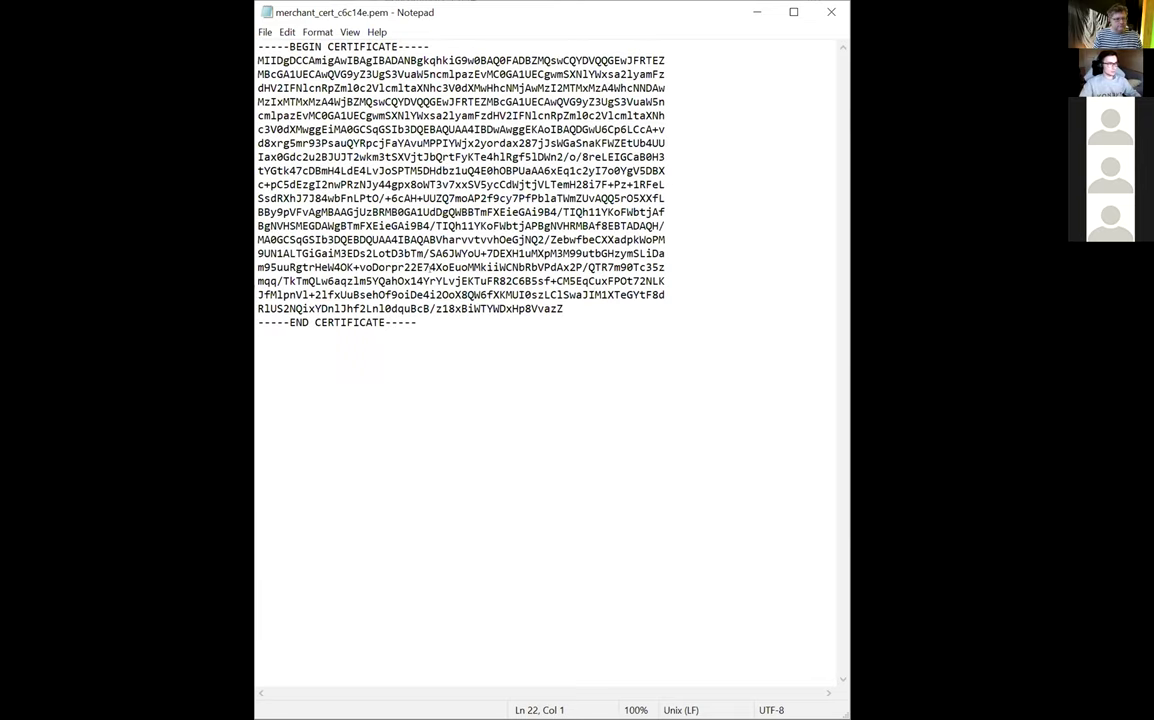
key(ctrl+a)
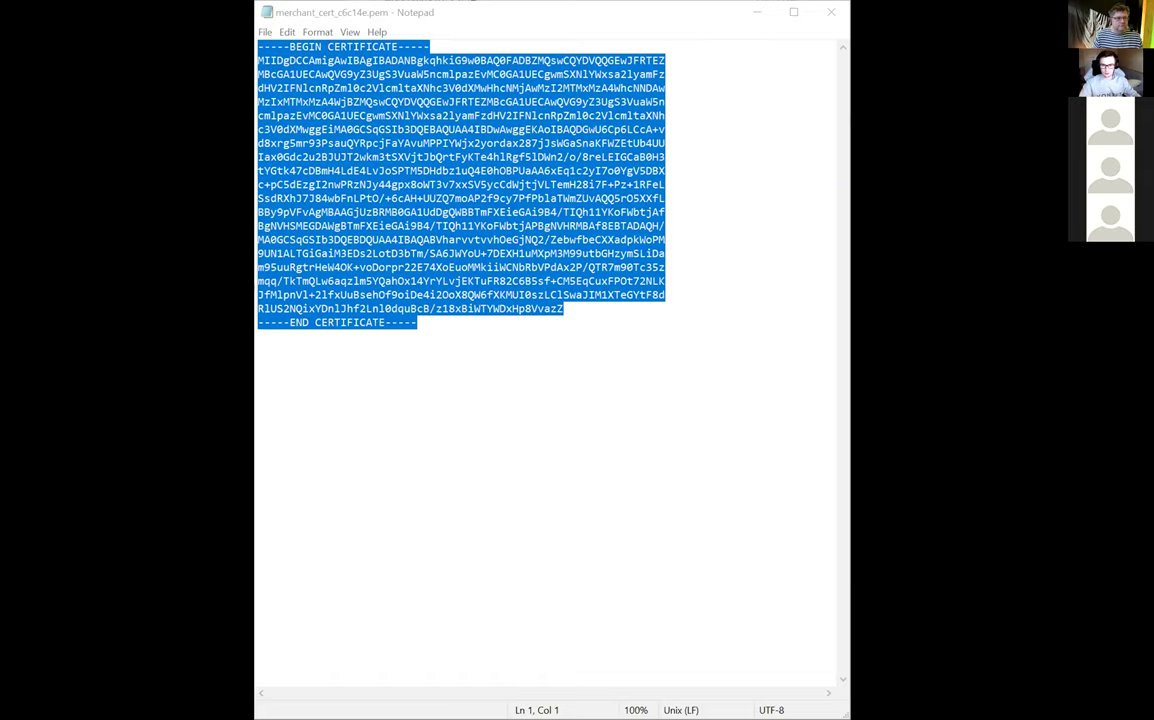
key(alt+Tab)
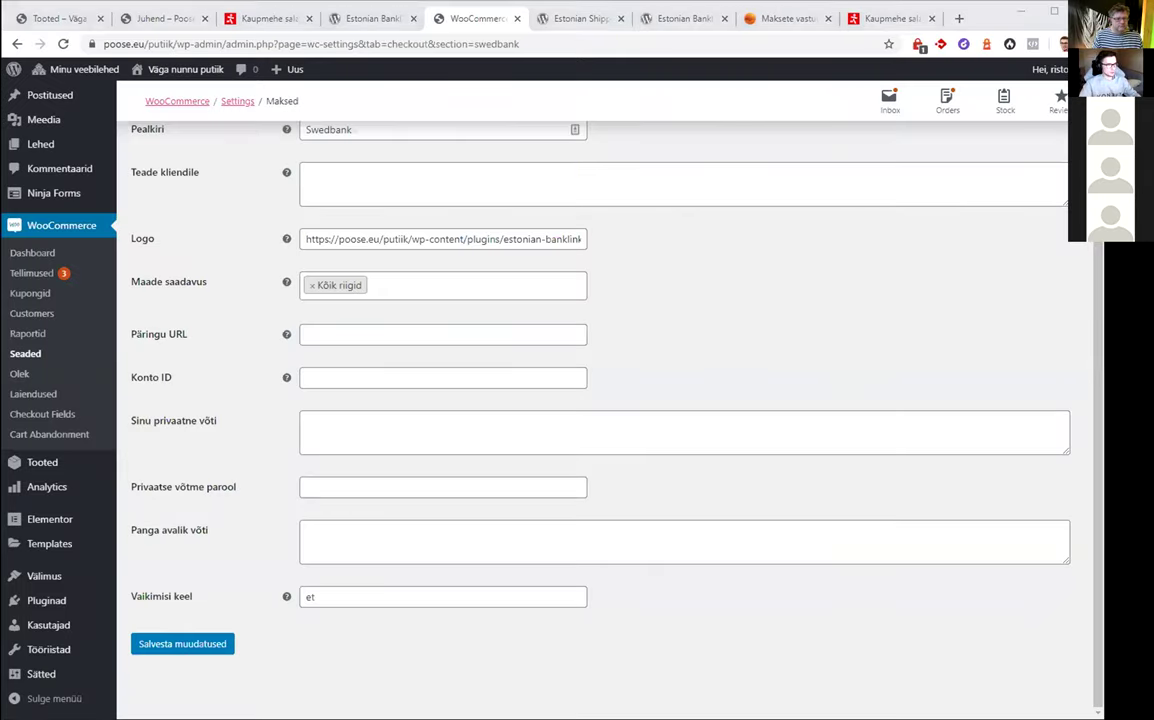
Paste the certificate into both 'Sinu privaatne võti' and 'Panga avalik võti' fields
click(337, 428)
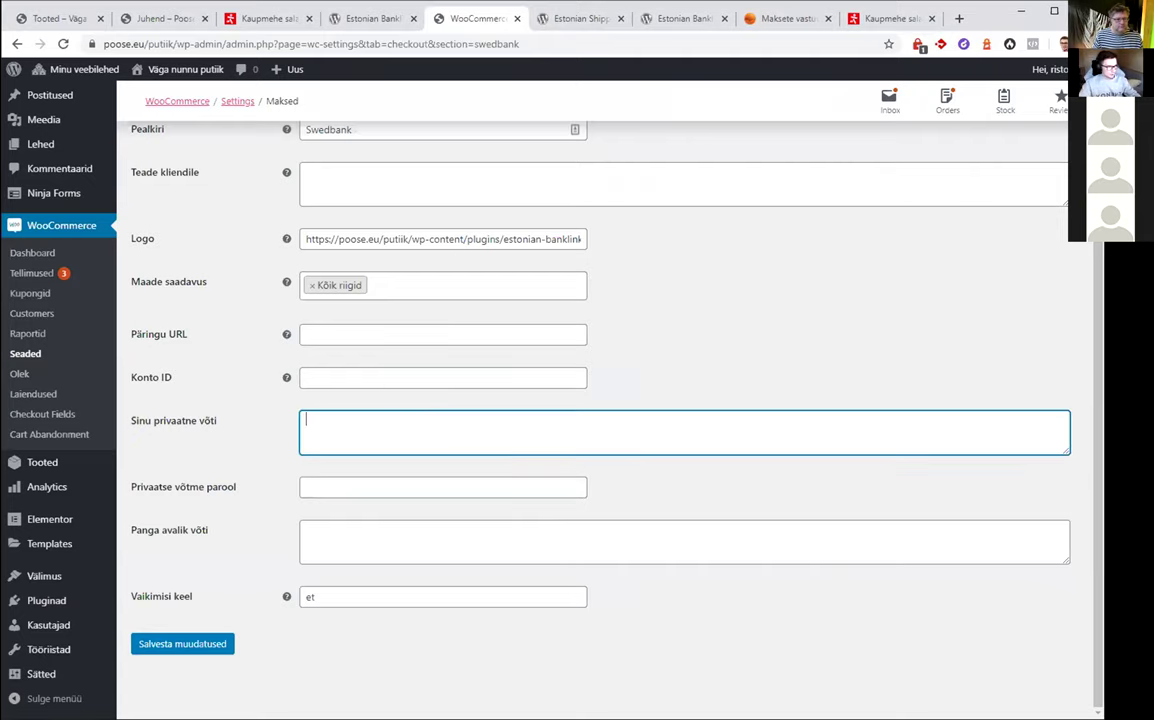
key(alt+Tab)
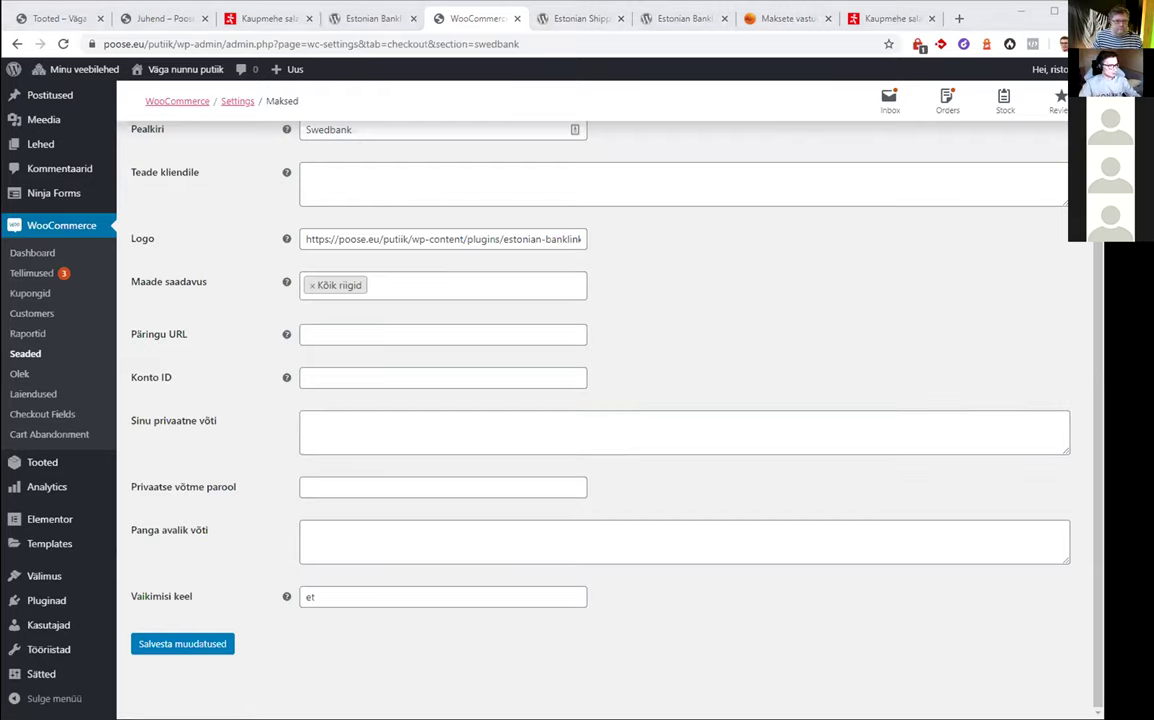
key(alt+Tab)
key(ctrl+v)
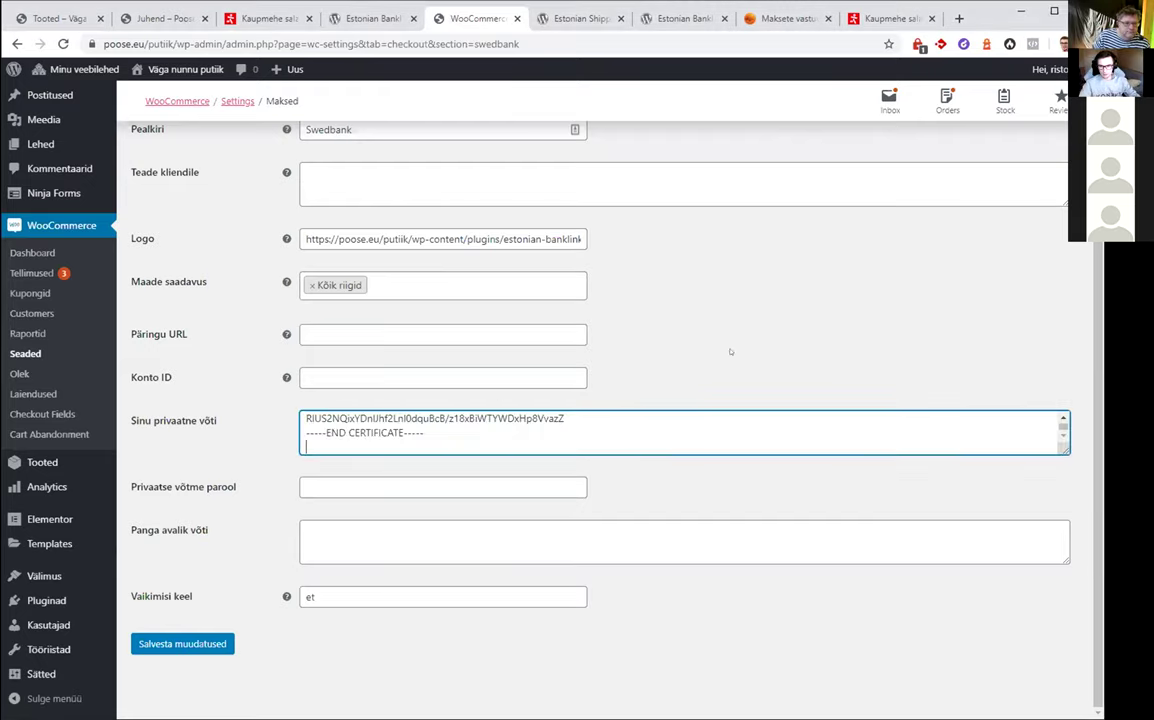
scroll(684, 432, up, 5)
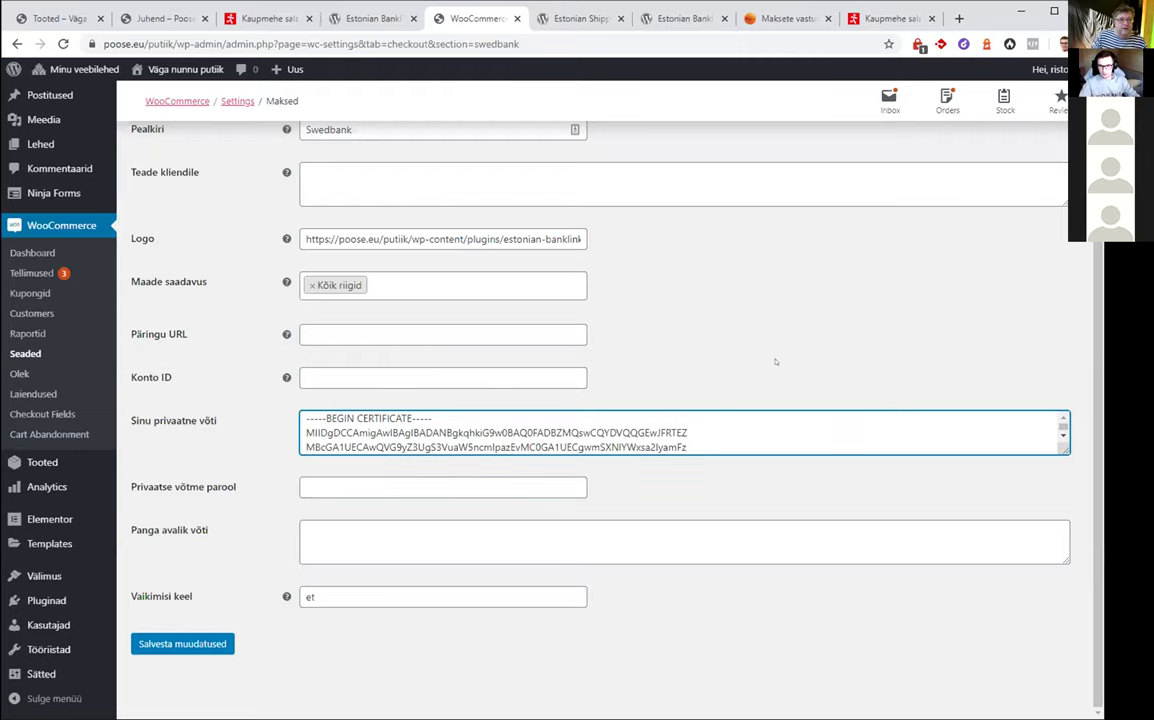
scroll(1033, 443, down, 1)
click(1017, 363)
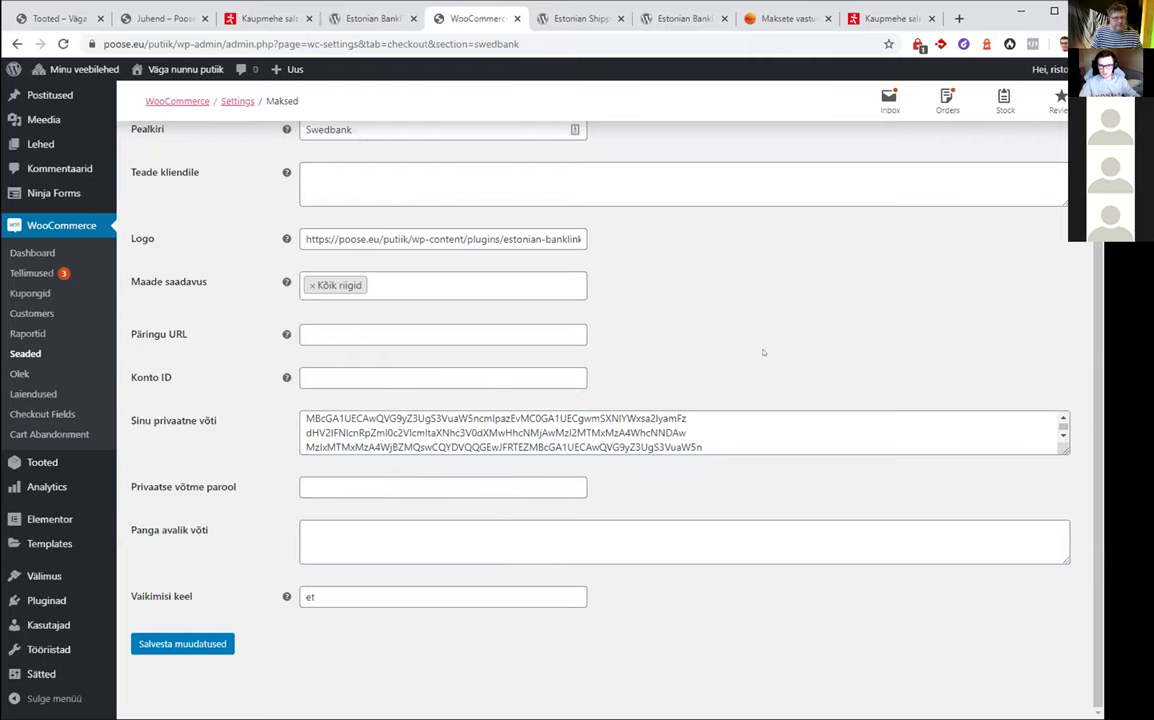
click(401, 530)
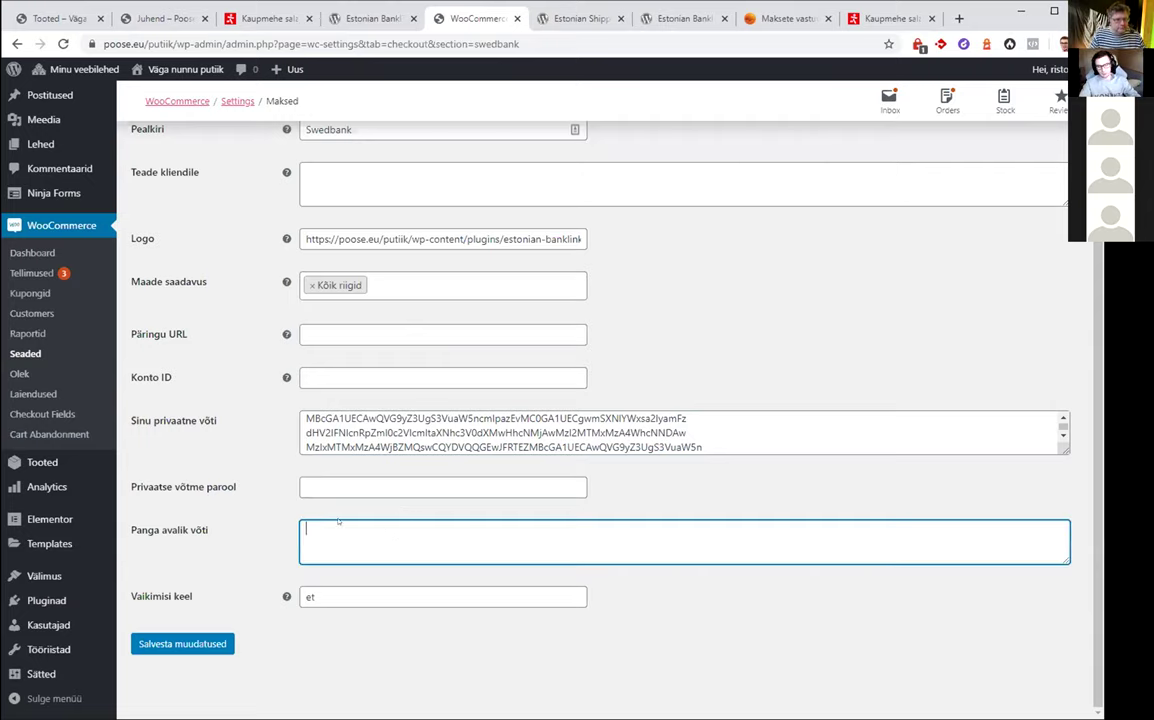
key(ctrl+v)
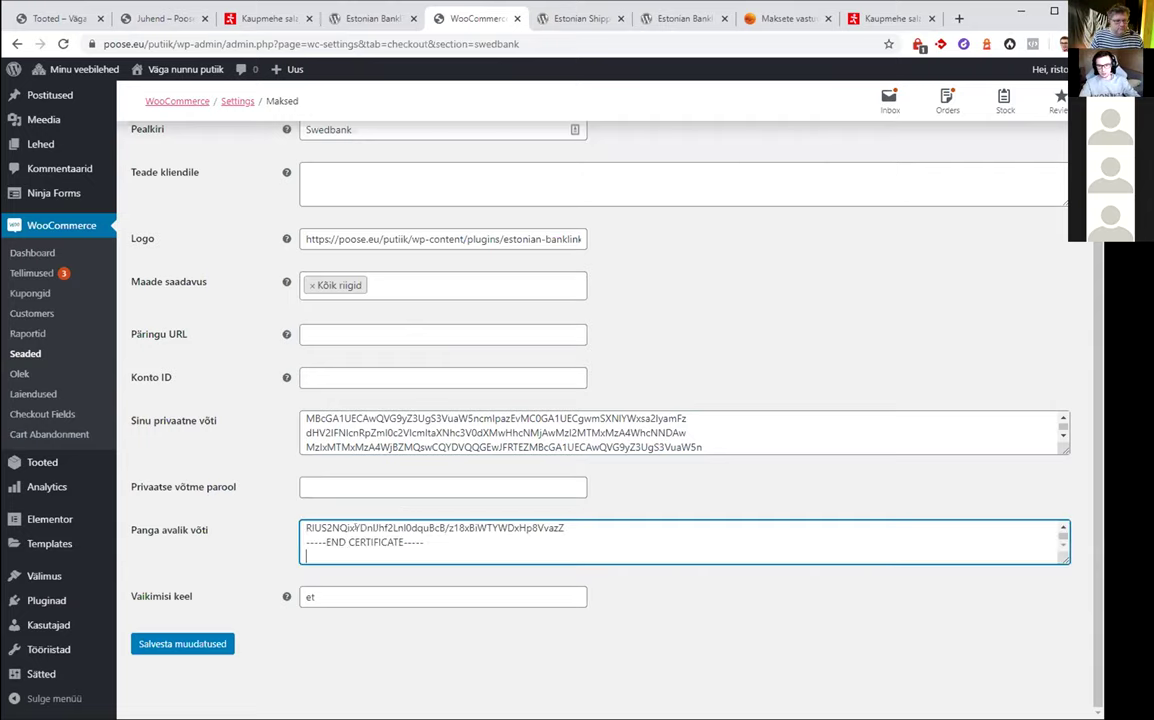
key(BackSpace)
Enter the merchant Konto ID and save the Swedbank gateway settings
click(425, 377)
text(poose)
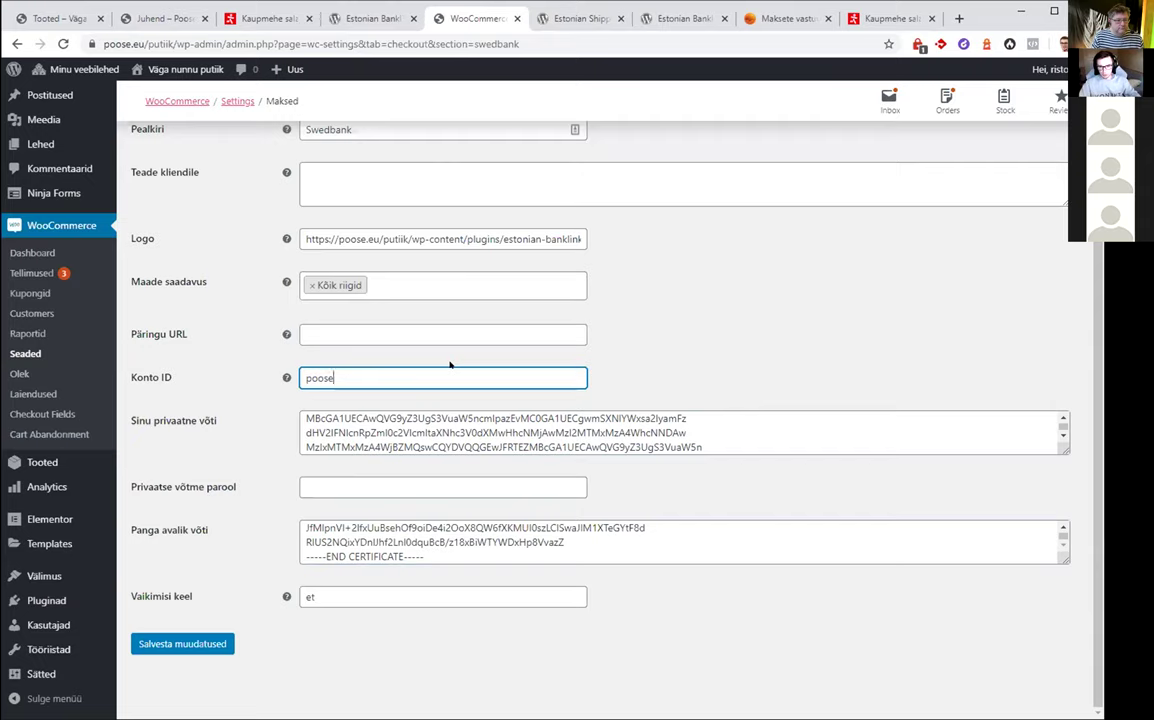
click(674, 272)
click(489, 336)
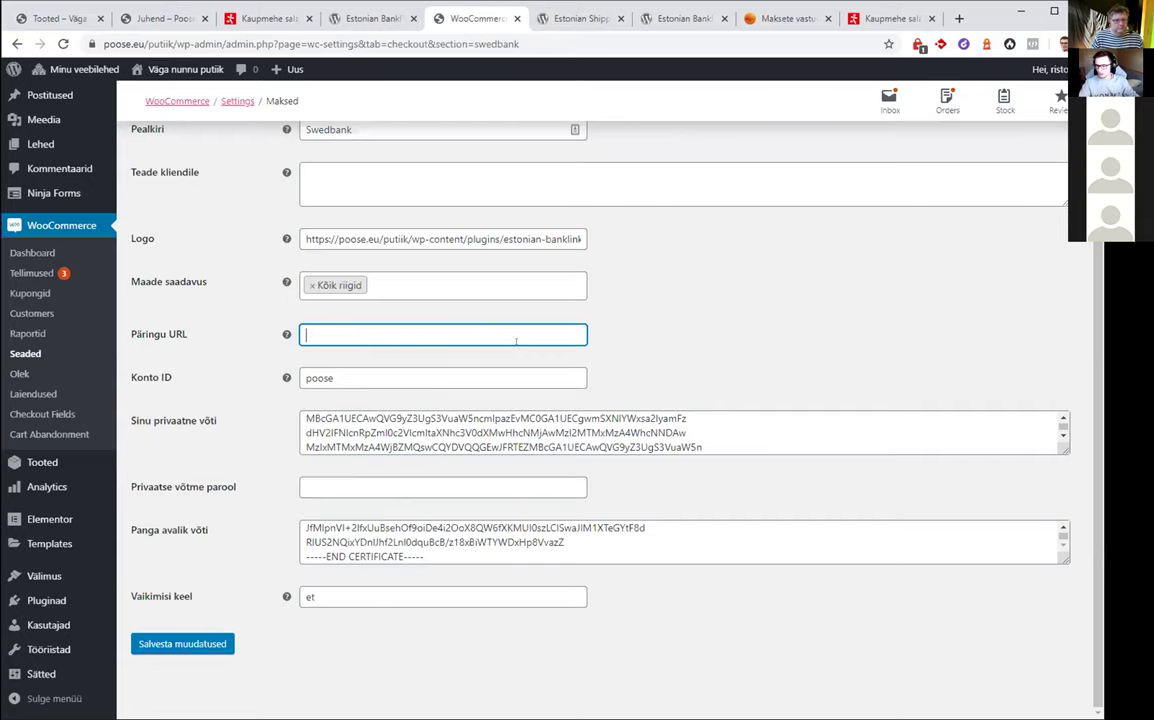
scroll(536, 364, up, 2)
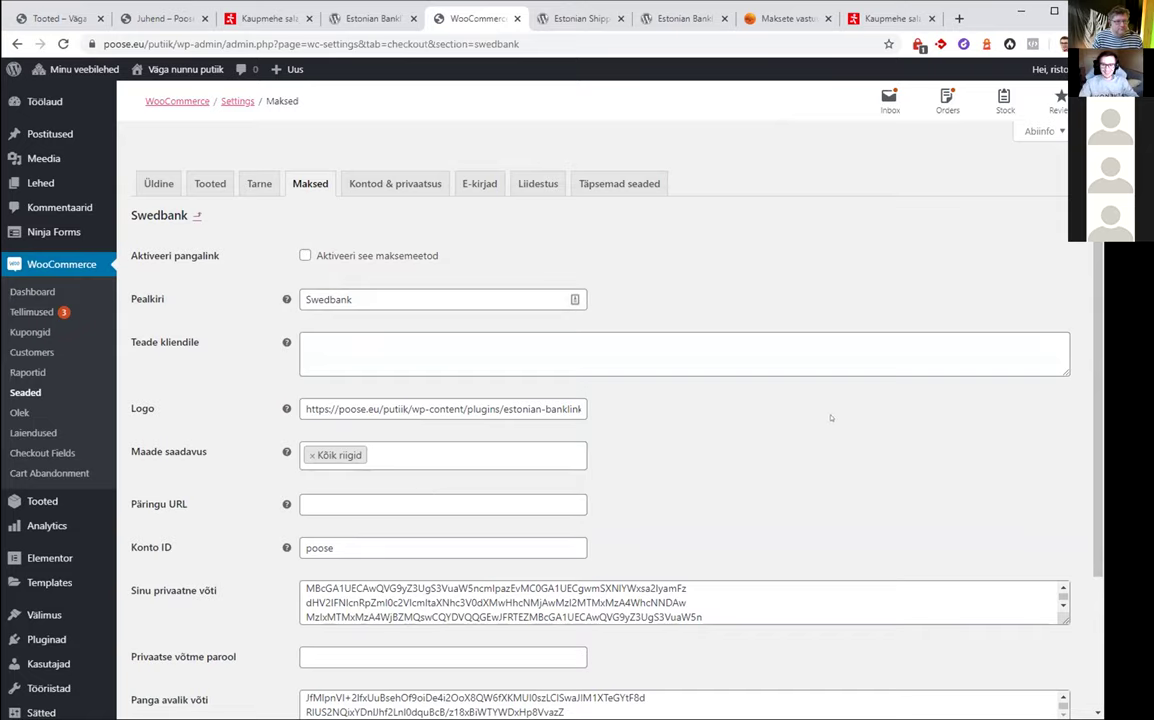
scroll(815, 390, down, 2)
scroll(795, 392, up, 2)
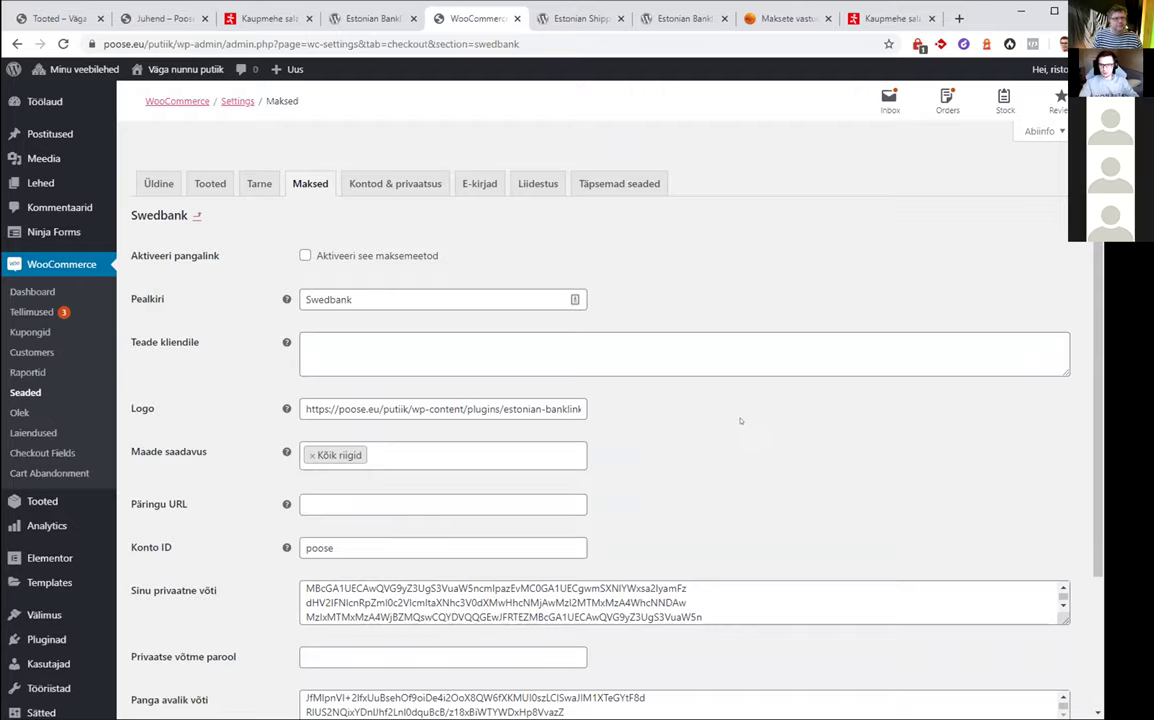
scroll(740, 420, down, 3)
scroll(150, 640, up, 2)
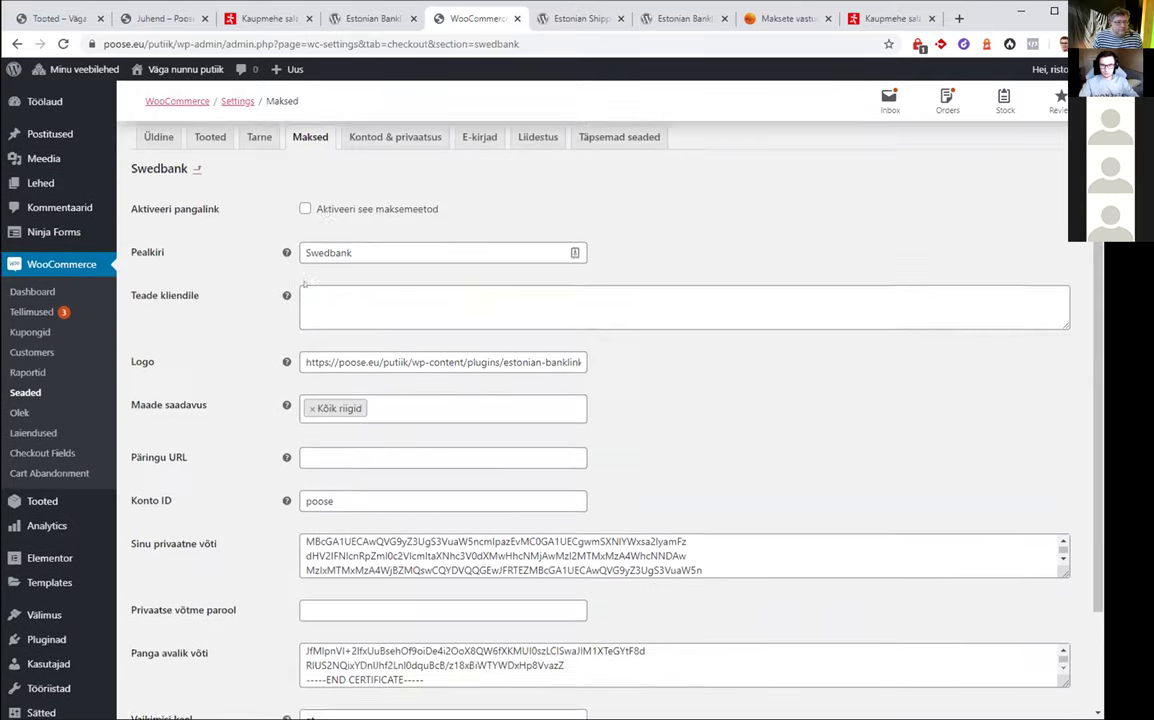
scroll(262, 420, down, 3)
click(190, 645)
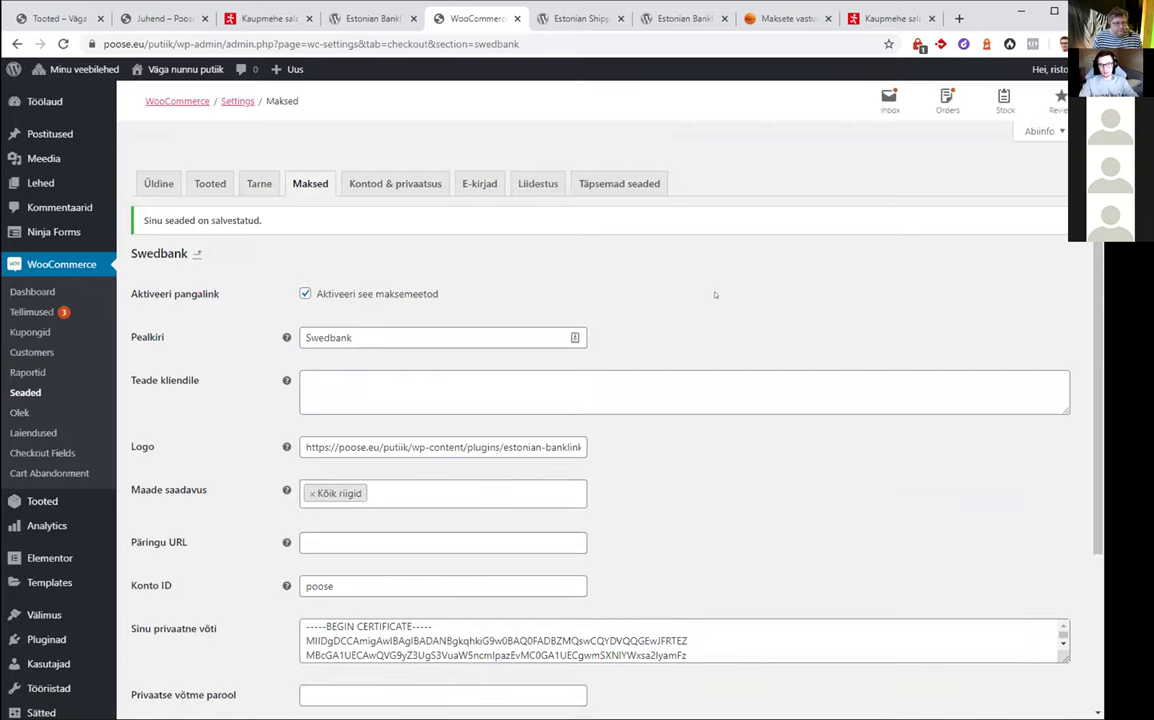
Open the storefront in a new tab and go to the Black Lentils product
mouse_move(180, 69)
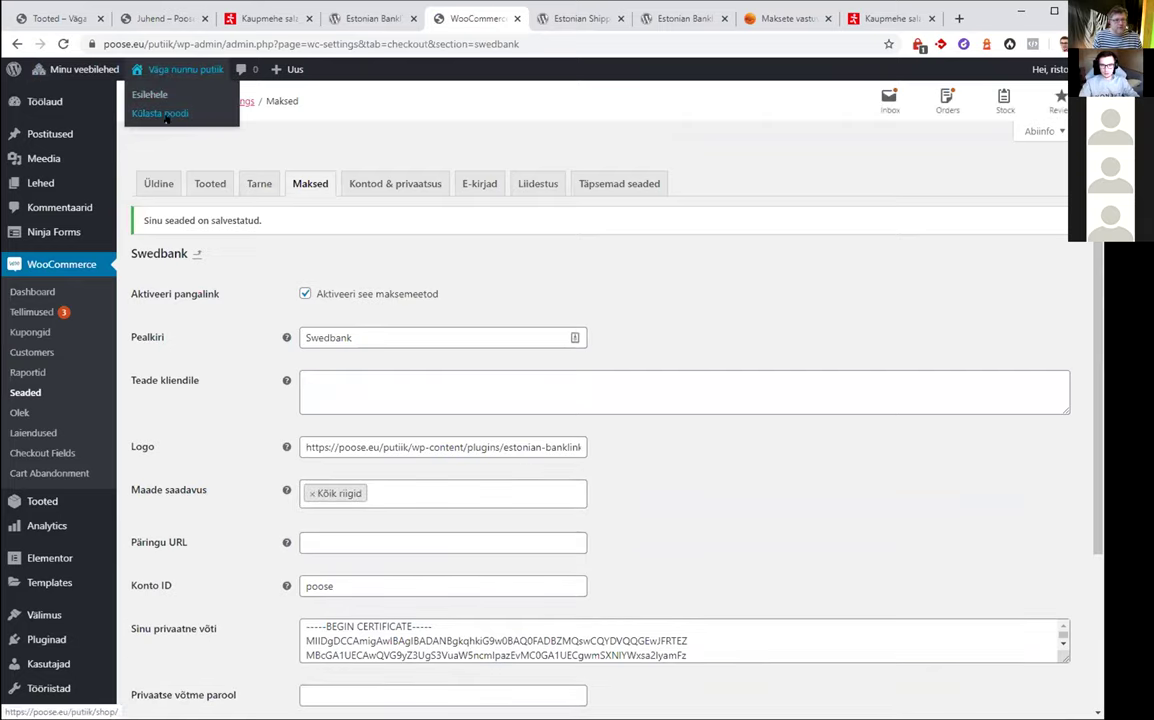
click(165, 116)
scroll(717, 283, down, 4)
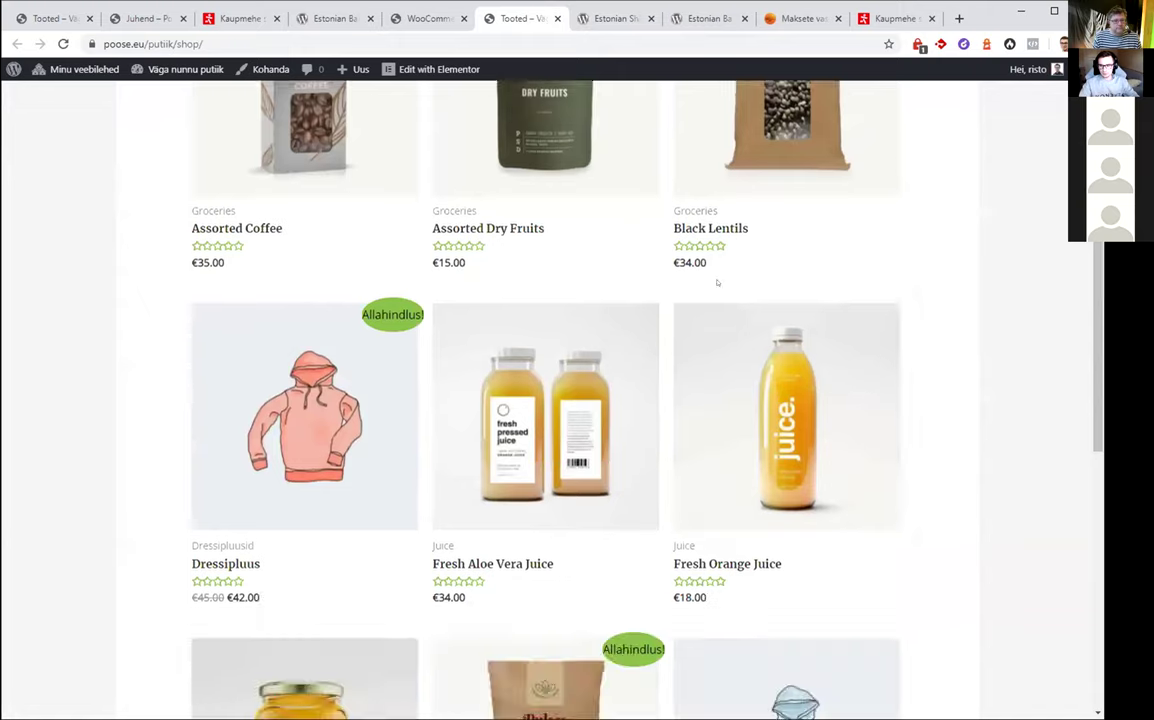
click(740, 172)
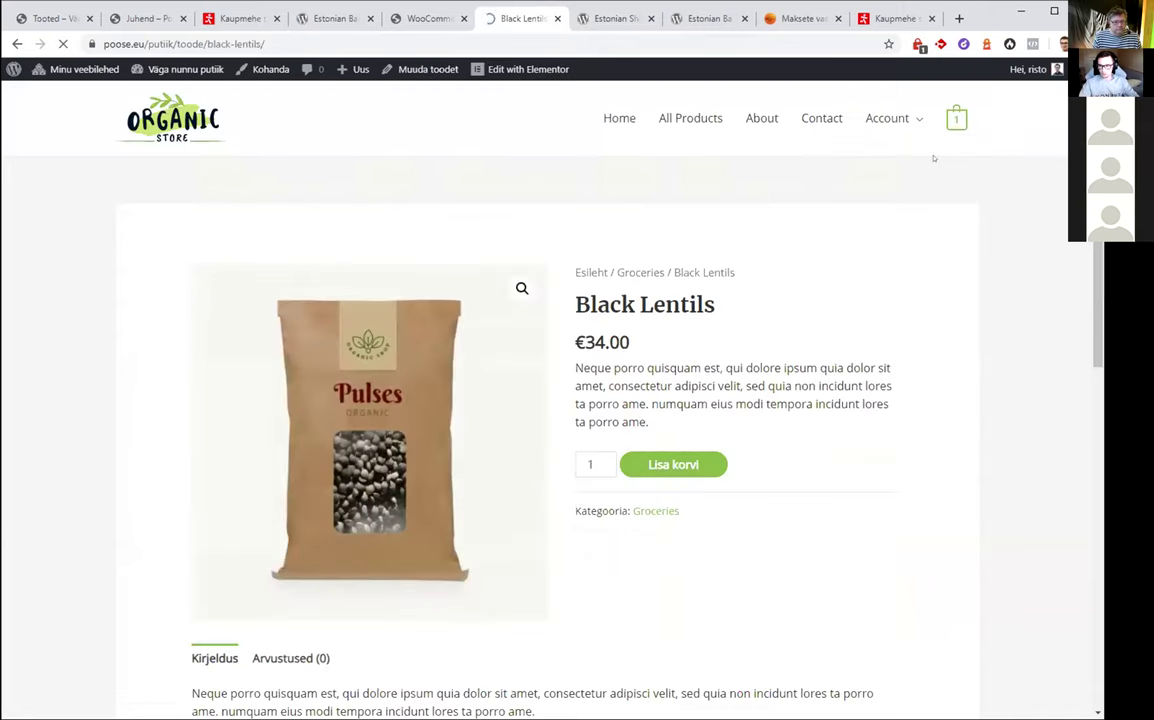
Proceed to checkout and confirm Swedbank is offered for the €49.00 order
mouse_move(956, 118)
click(868, 352)
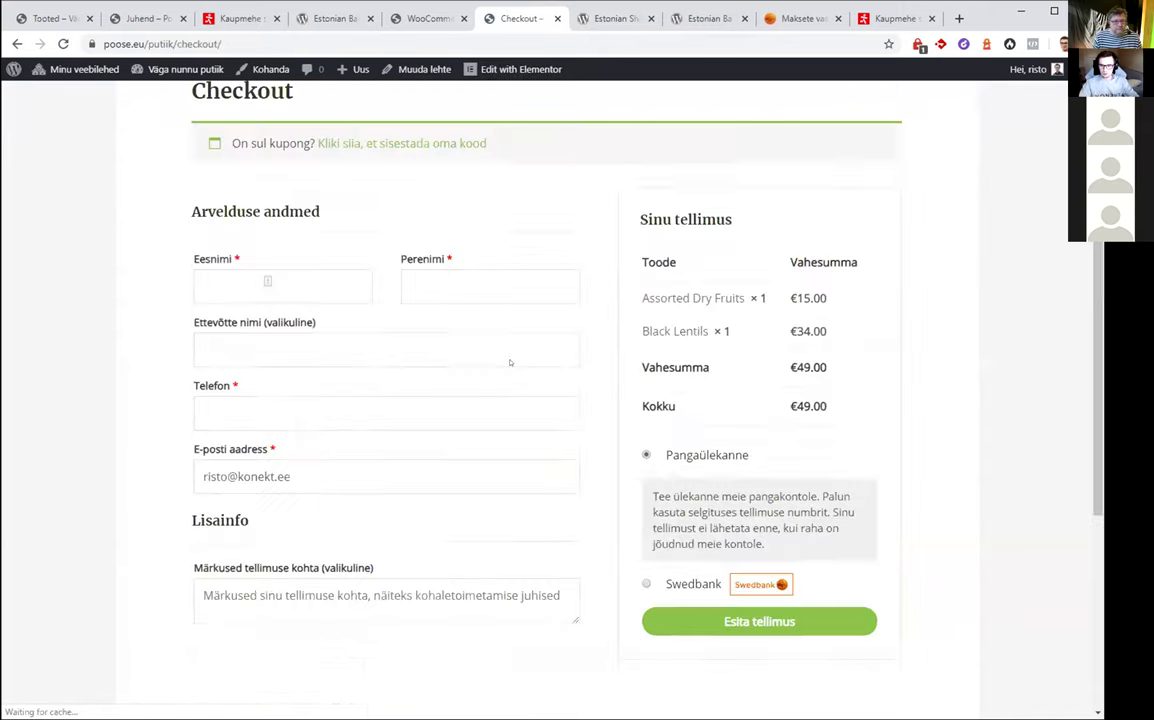
scroll(510, 362, down, 4)
scroll(574, 404, up, 3)
scroll(574, 404, up, 3)
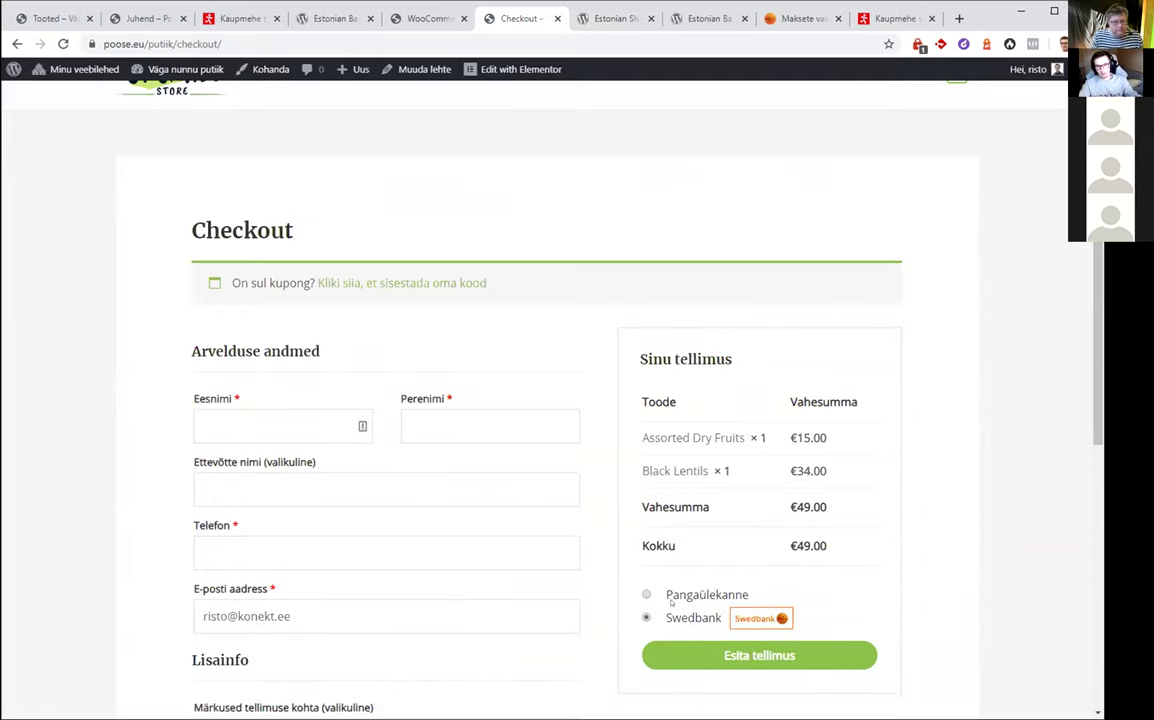
scroll(590, 365, down, 2)
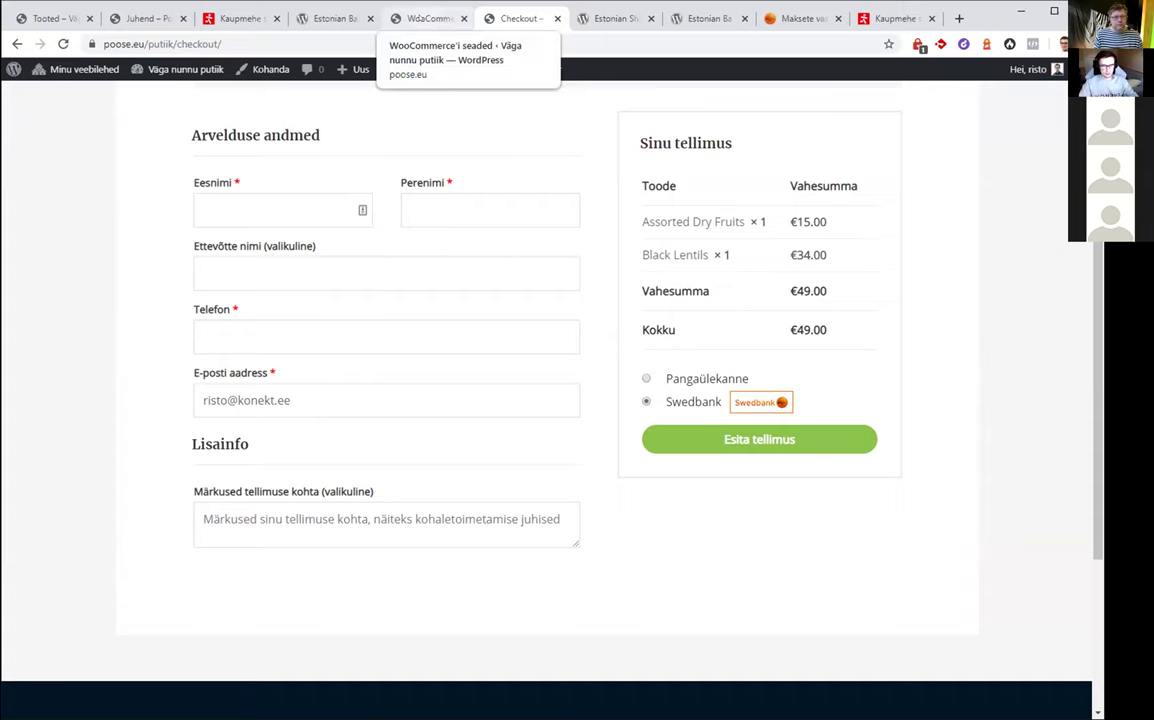
click(430, 18)
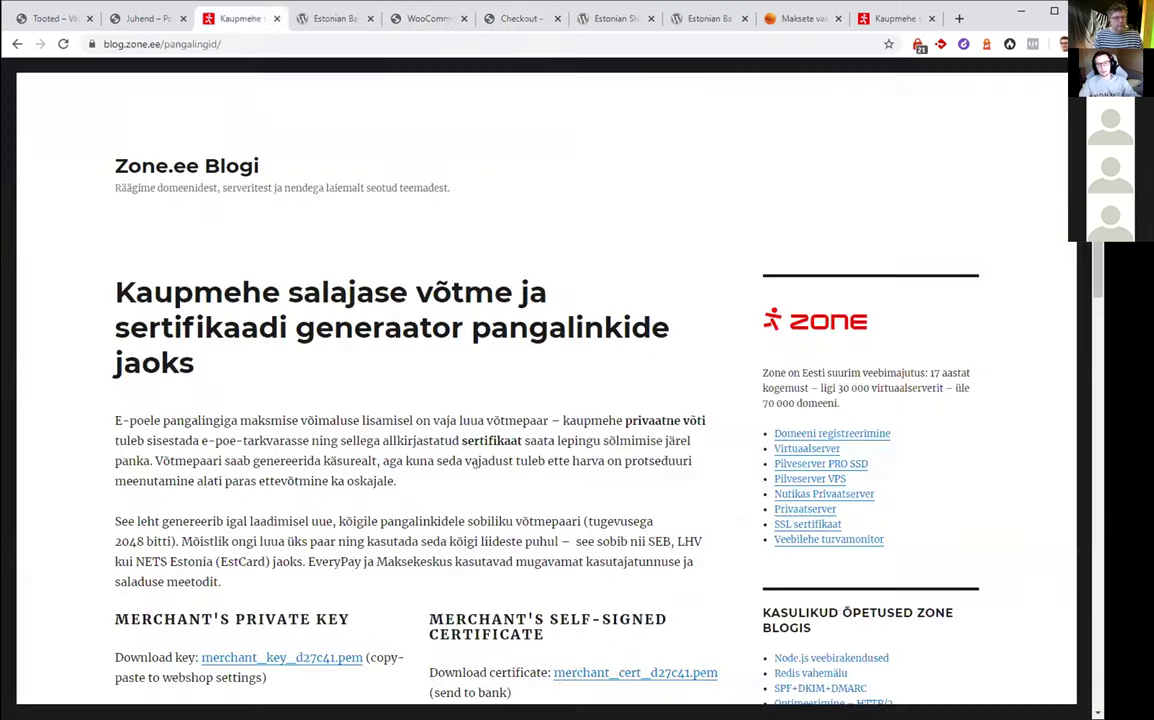
Review the zone.ee key generator and the Estonian Banklinks plugin page
click(203, 17)
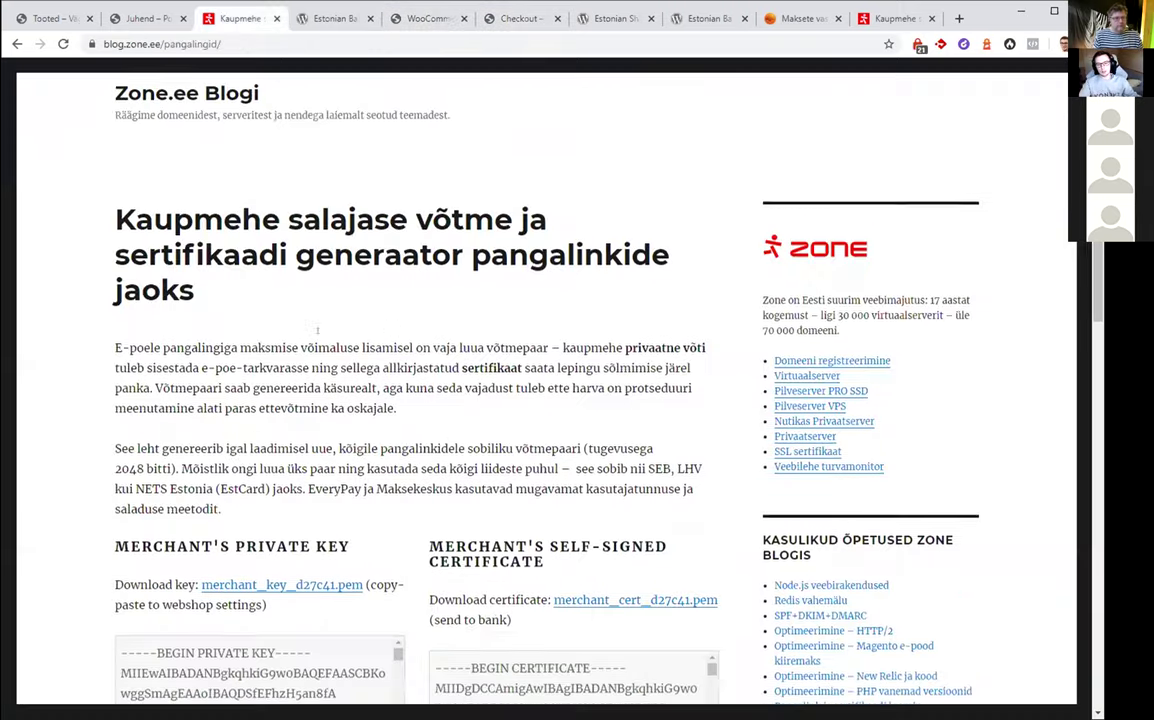
scroll(317, 330, down, 2)
drag(398, 515, 398, 632)
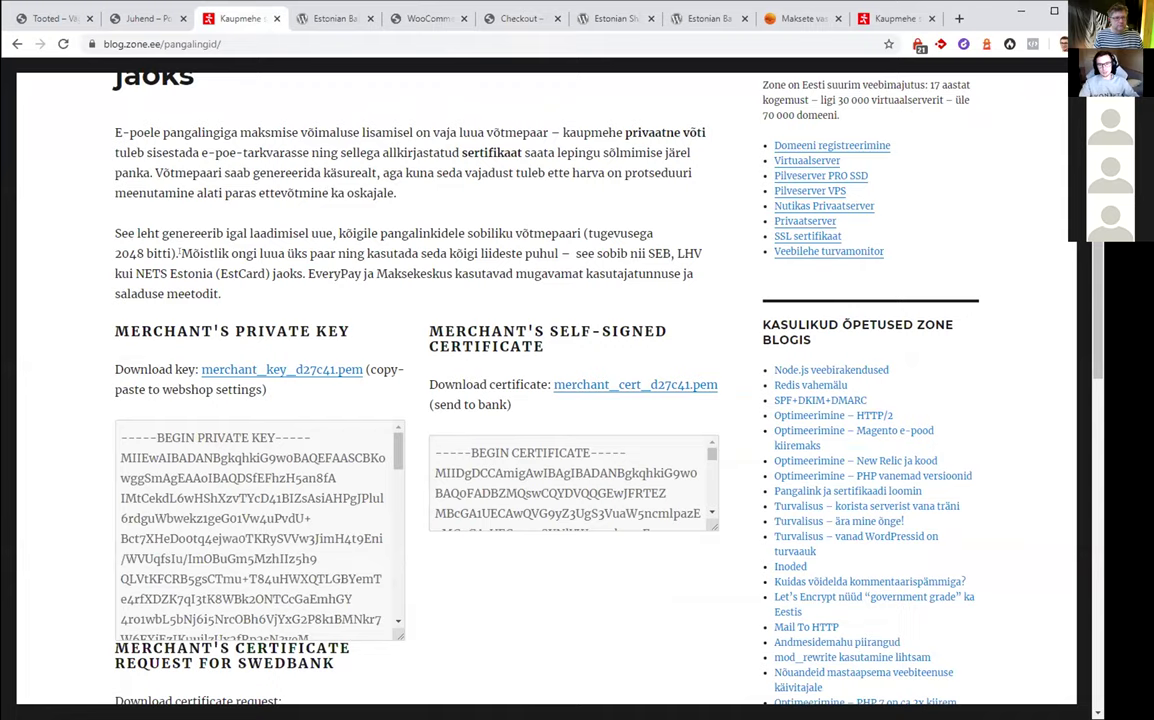
click(323, 20)
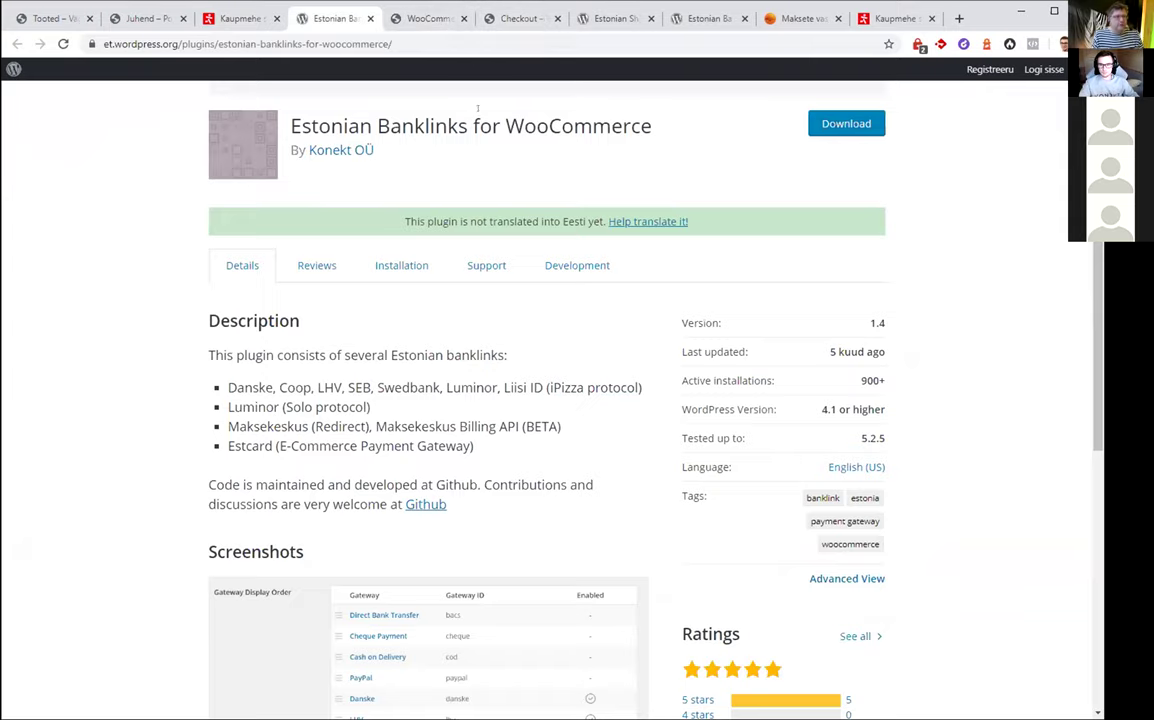
scroll(476, 125, down, 3)
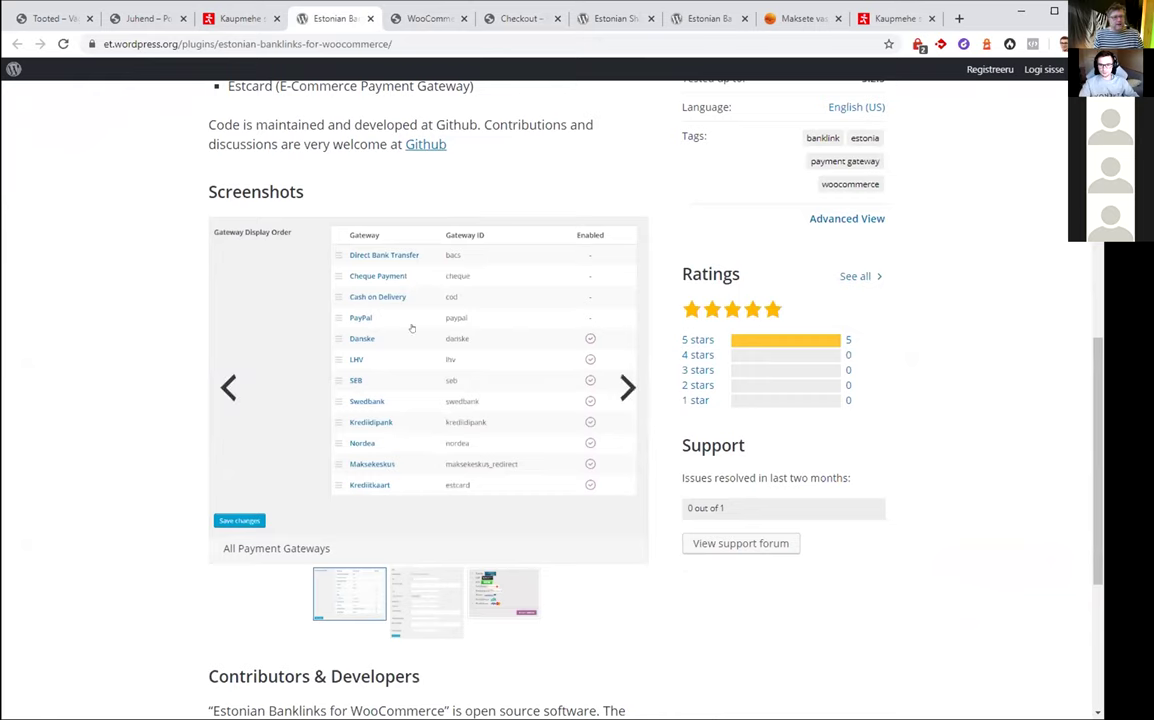
scroll(384, 482, up, 2)
Look over the fresh d27c41 private key, certificate and Swedbank request on the generator
click(226, 18)
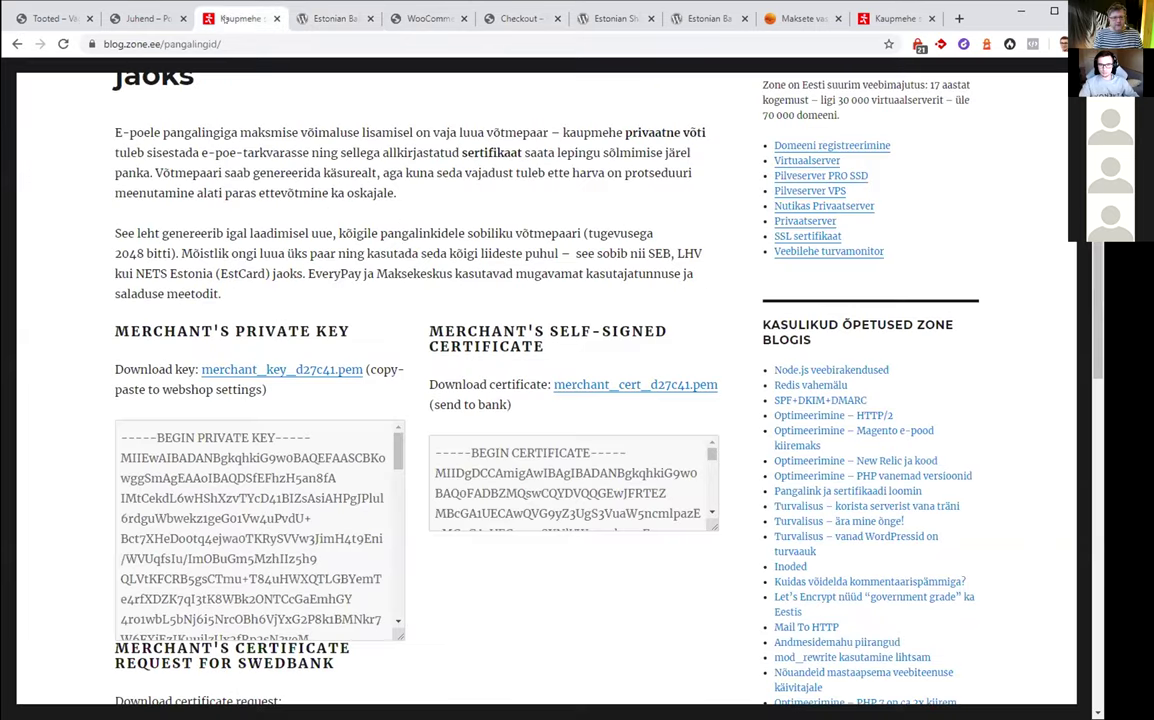
scroll(281, 330, down, 2)
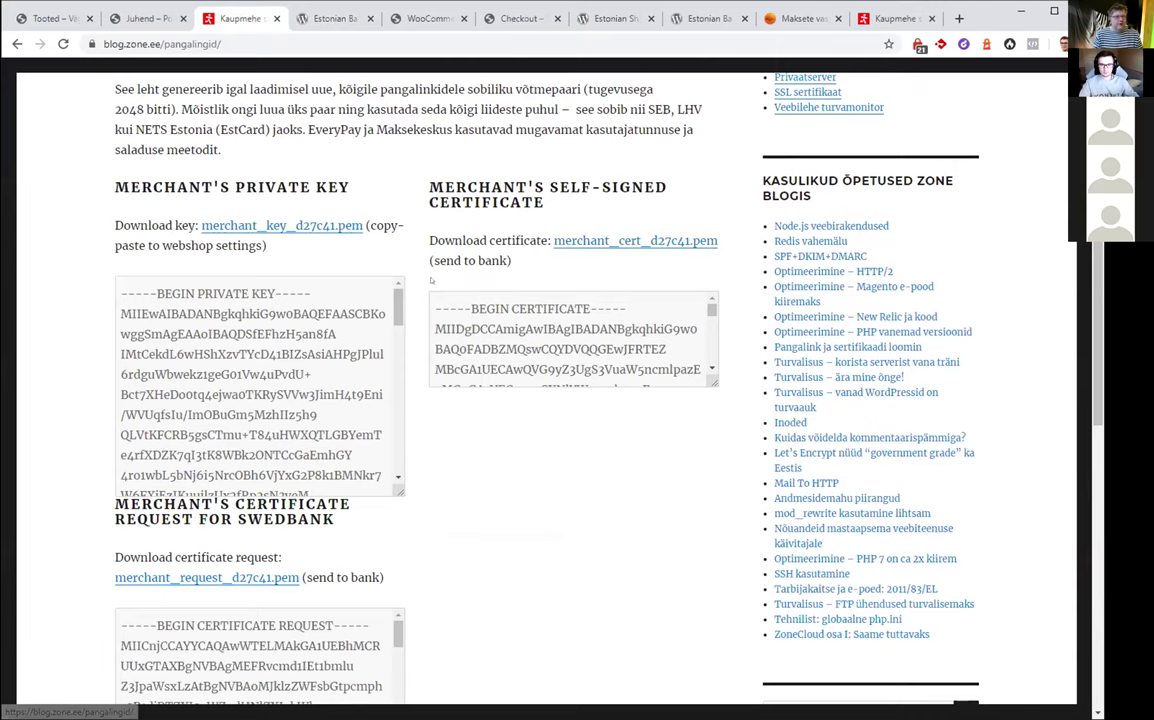
scroll(390, 253, down, 1)
scroll(452, 303, down, 2)
scroll(452, 303, up, 2)
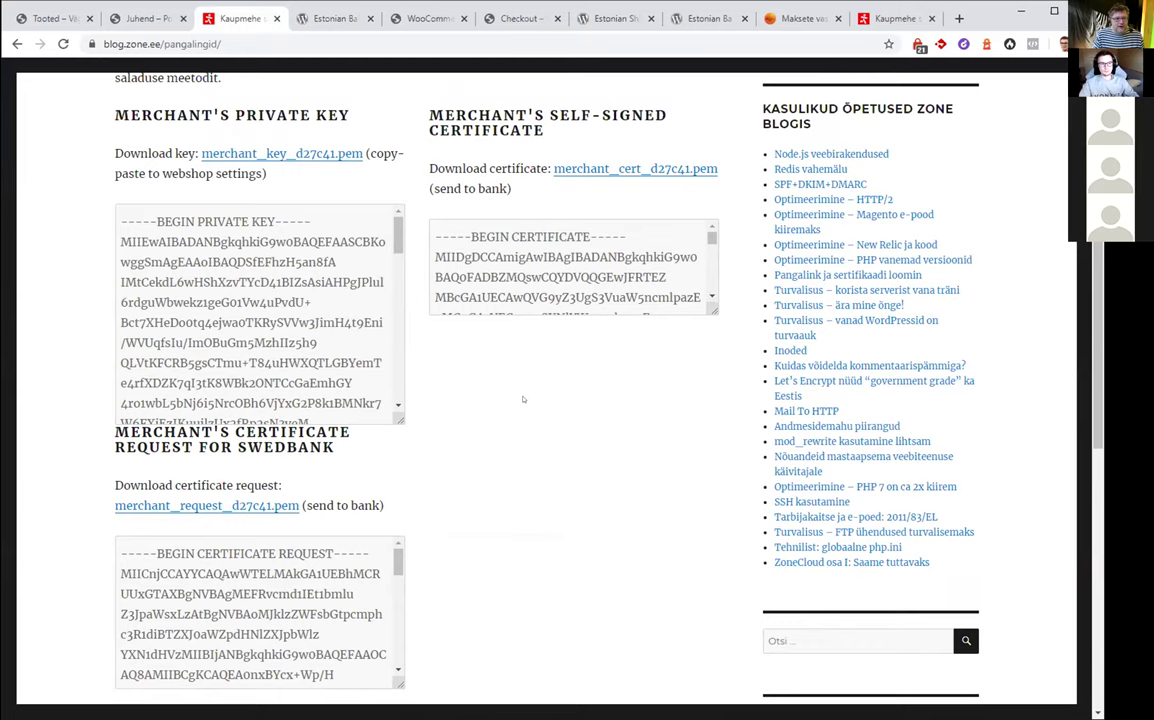
scroll(520, 398, up, 1)
scroll(522, 400, up, 1)
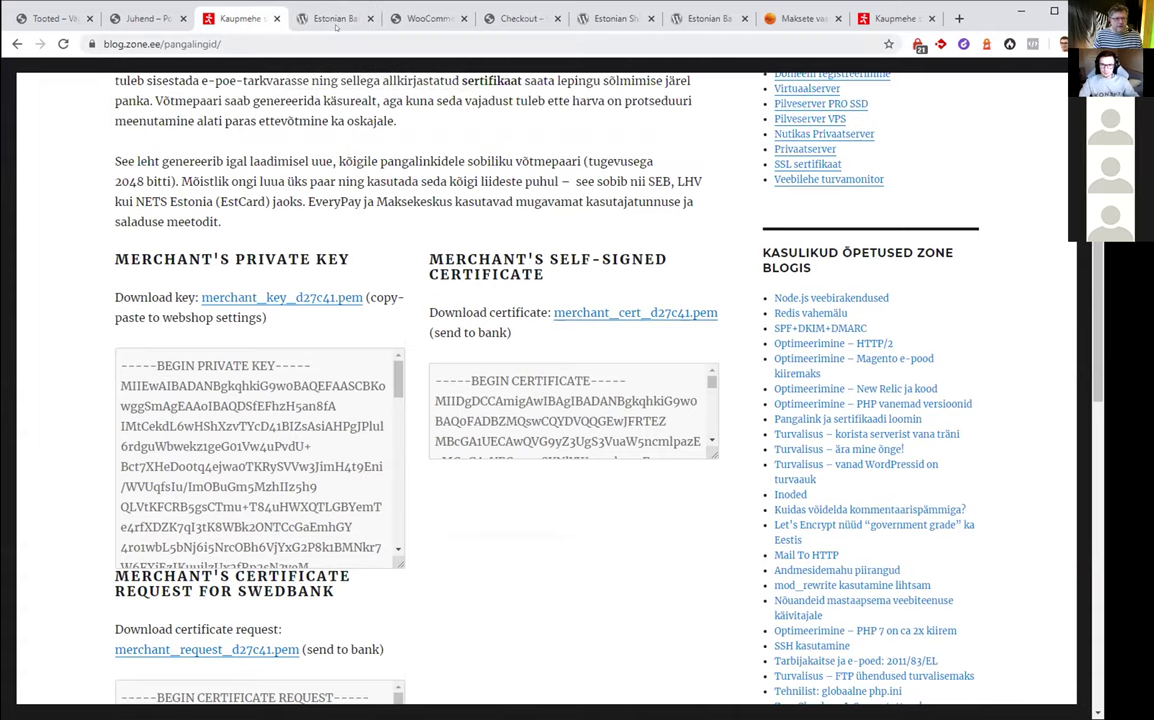
click(425, 18)
Go to the store checkout and try placing the €49.00 order with Swedbank selected
click(515, 18)
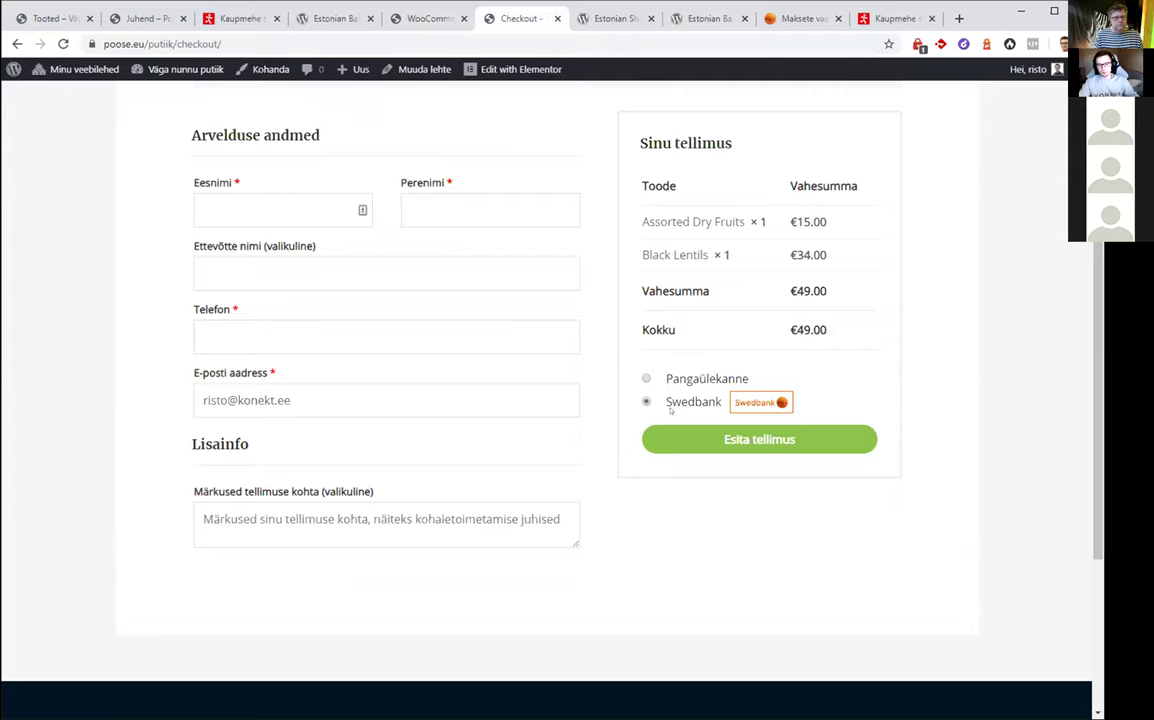
drag(668, 404, 722, 404)
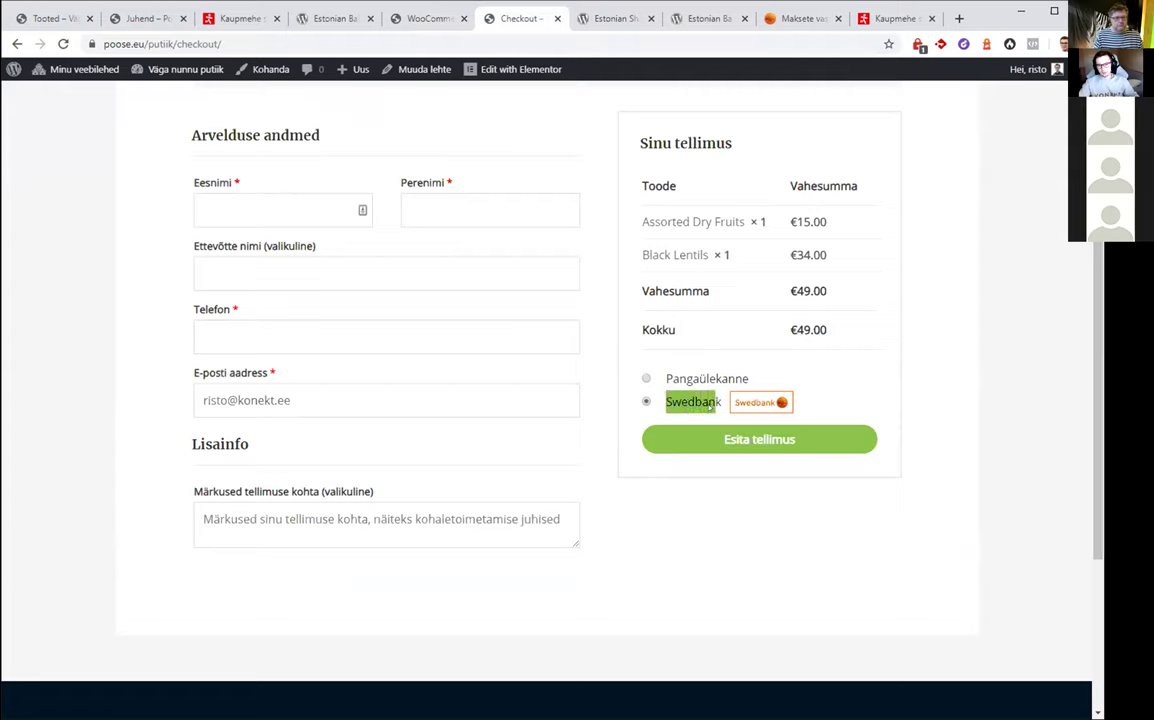
click(727, 407)
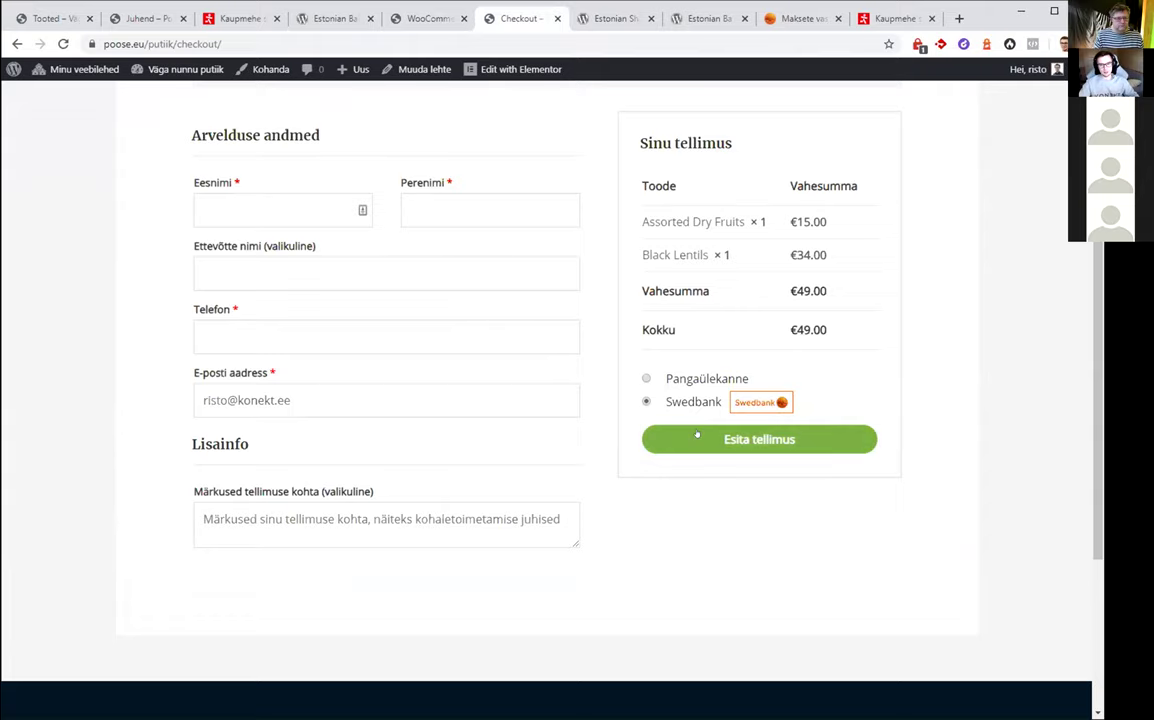
click(742, 441)
Fill in the customer's first name, last name and phone number, then resubmit the order
click(247, 330)
key(Tab)
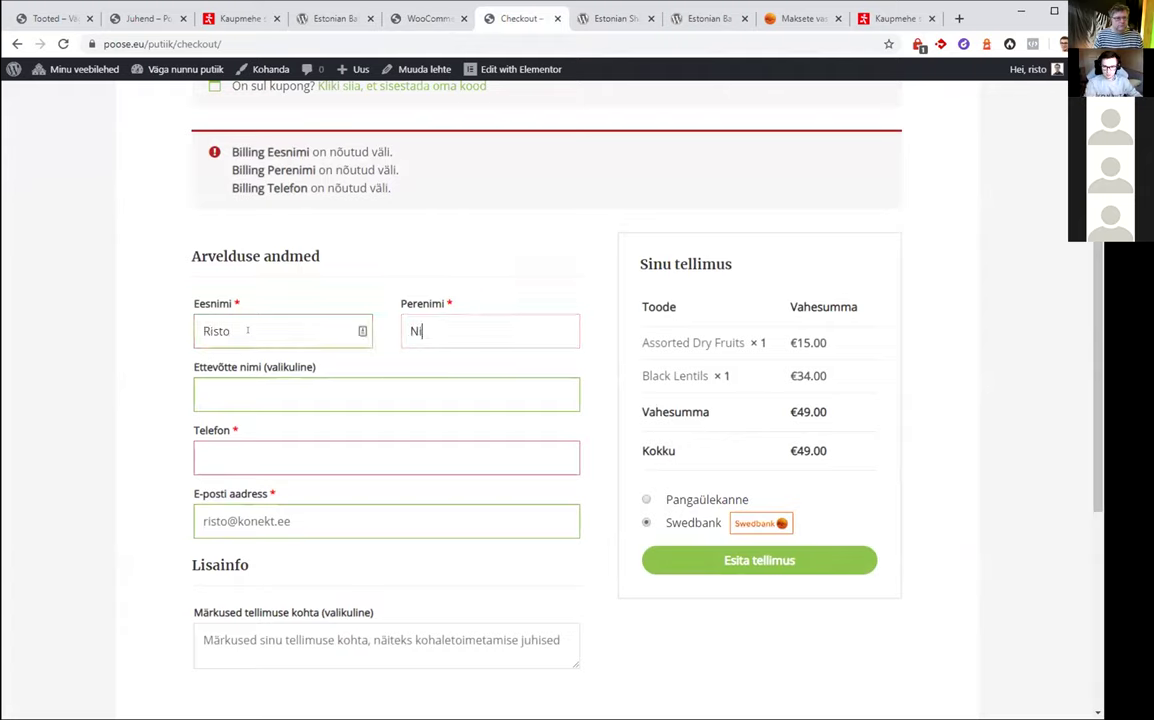
key(BackSpace)
key(BackSpace)
key(Tab)
key(Tab)
key(BackSpace)
key(BackSpace)
key(BackSpace)
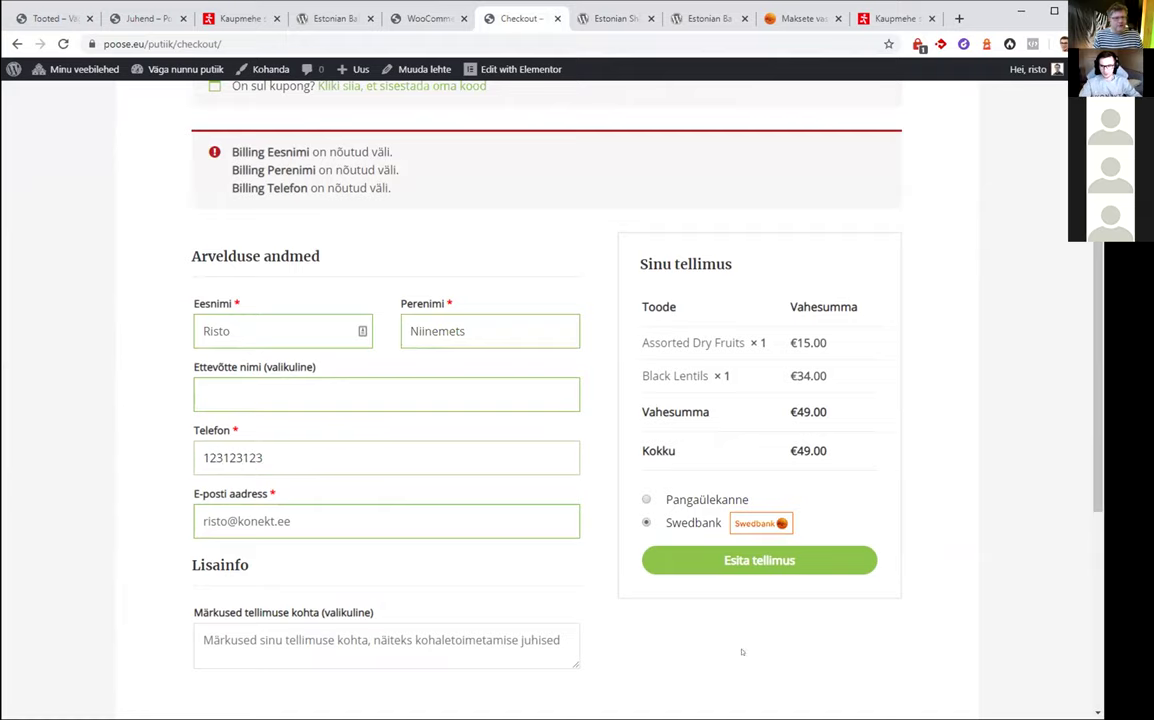
click(711, 561)
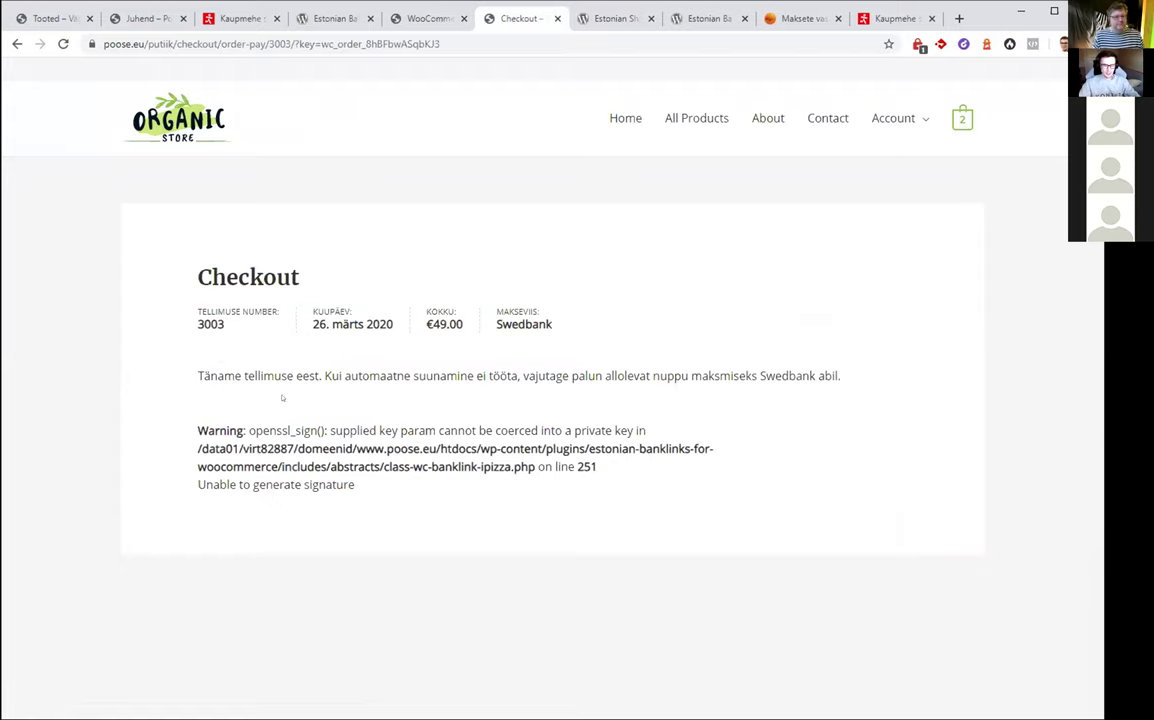
Go back from the failed order-pay page to the filled-in checkout form
key(alt+Left)
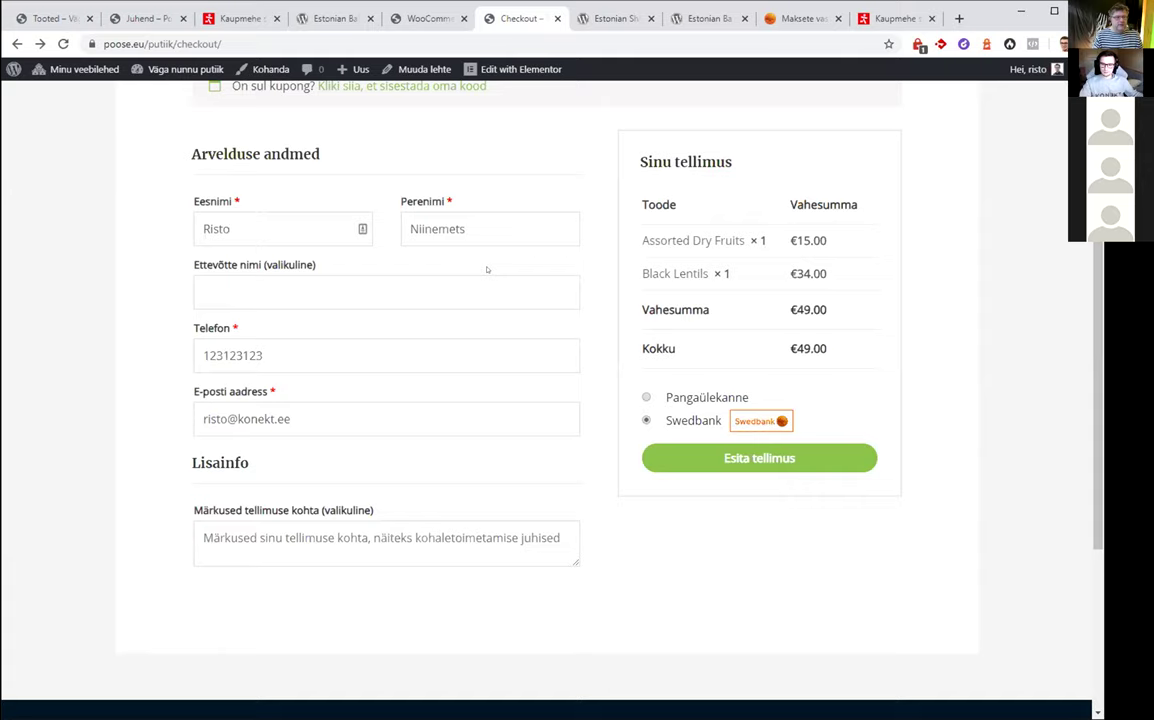
Look over the checkout page, then return to the saved Swedbank gateway settings tab
scroll(490, 268, down, 2)
scroll(490, 268, up, 2)
scroll(493, 236, up, 2)
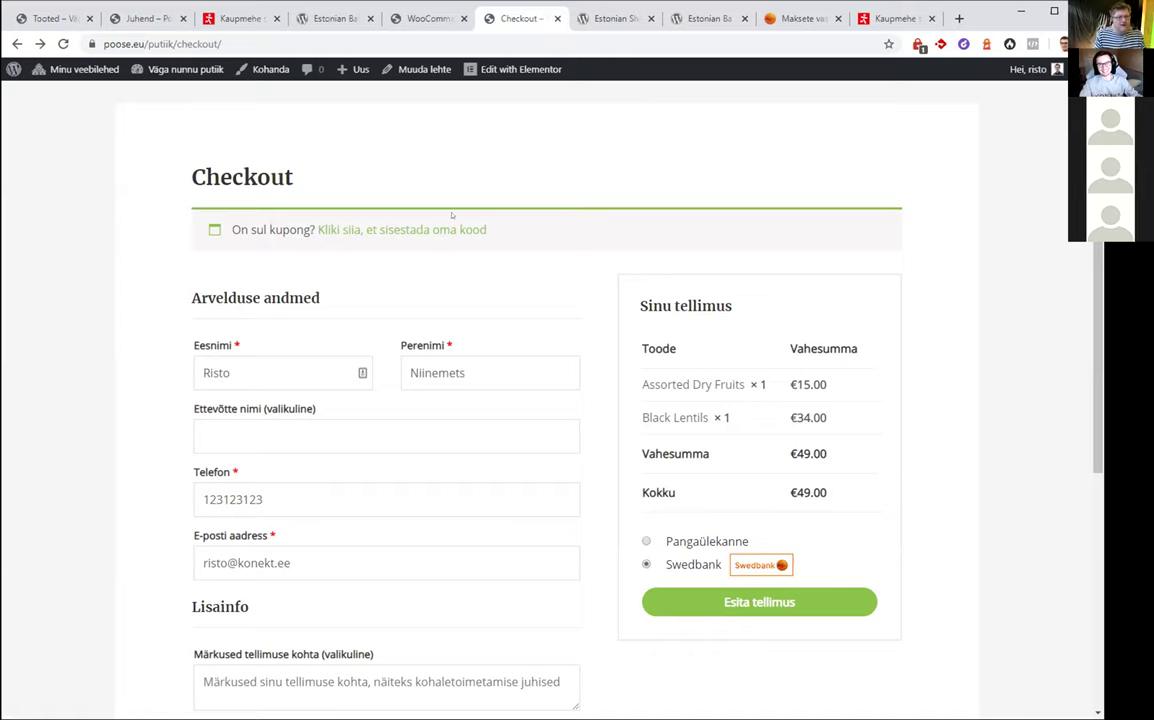
scroll(466, 154, up, 1)
scroll(466, 154, down, 2)
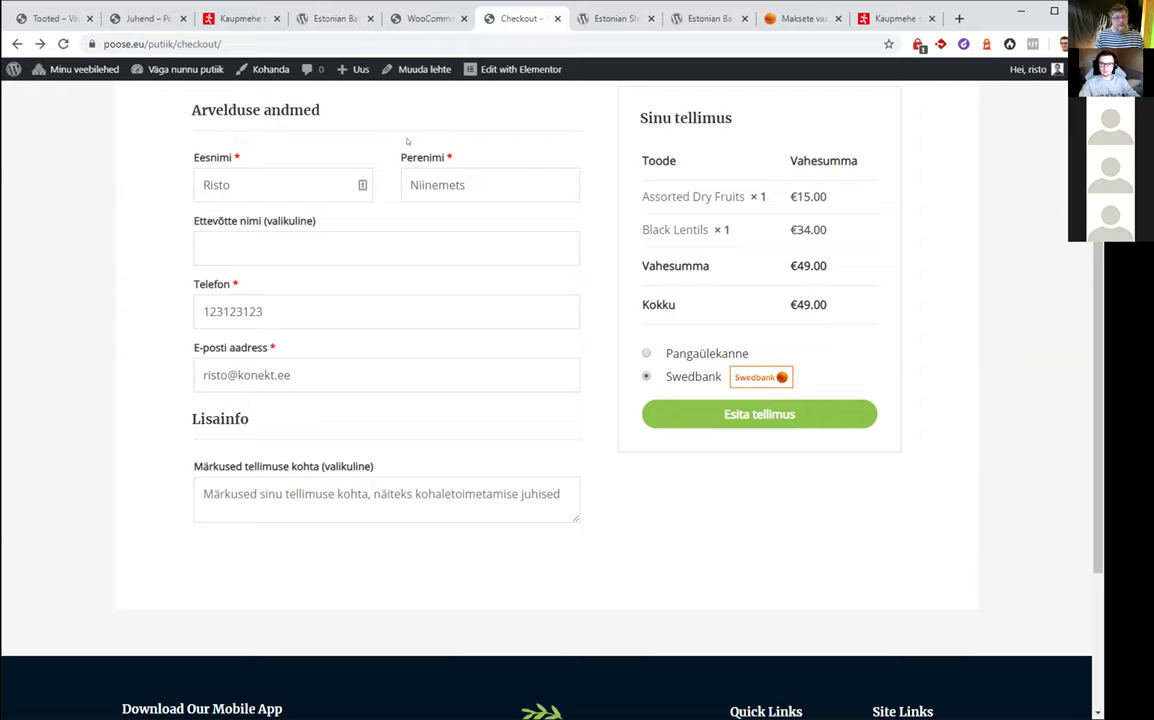
click(392, 18)
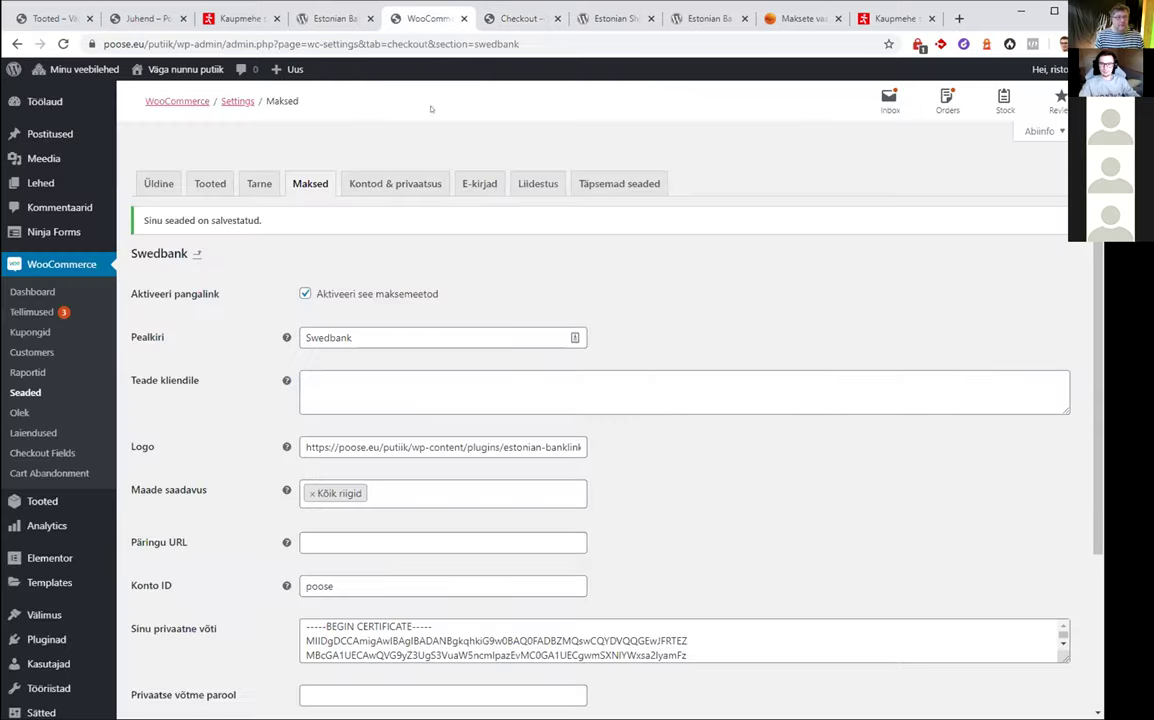
Return to the Maksed payment methods list and look at the Estcard gateway settings
click(198, 253)
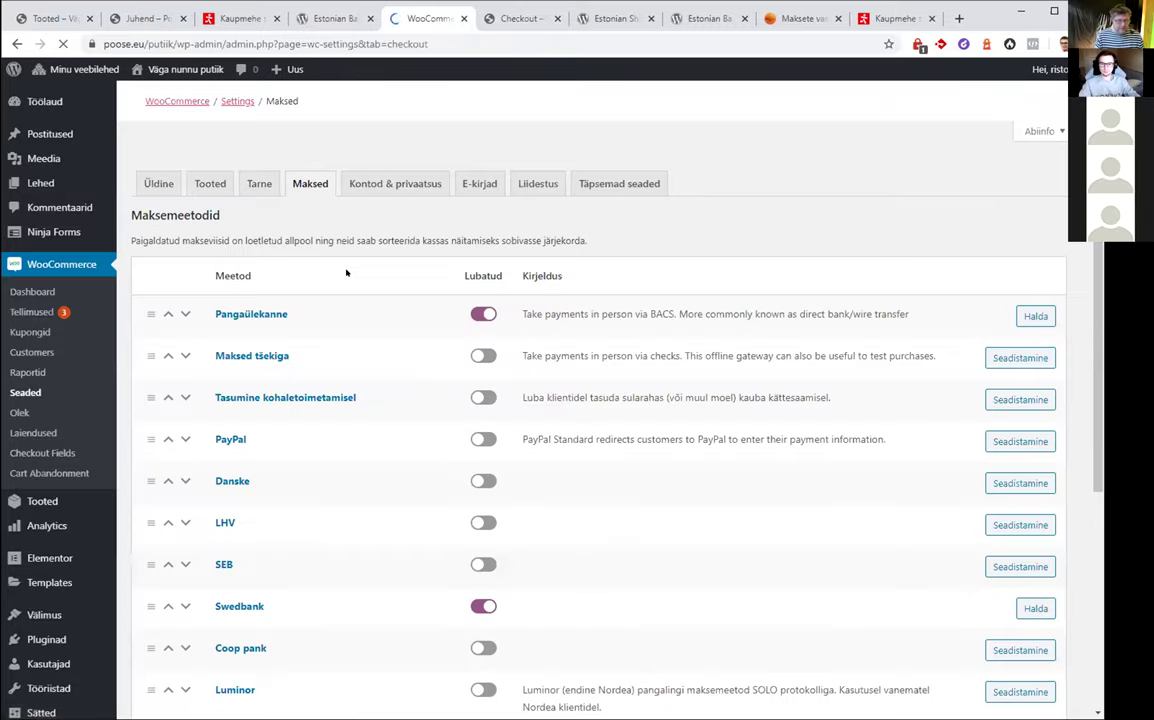
scroll(346, 272, down, 4)
scroll(346, 272, down, 1)
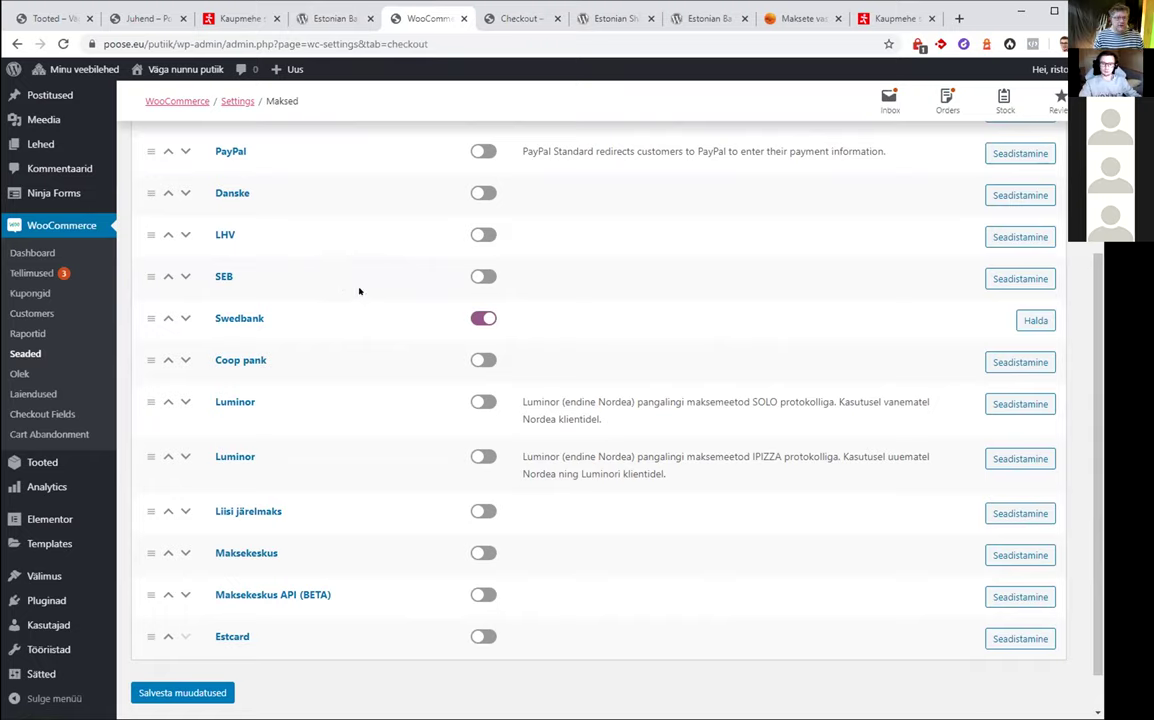
click(224, 638)
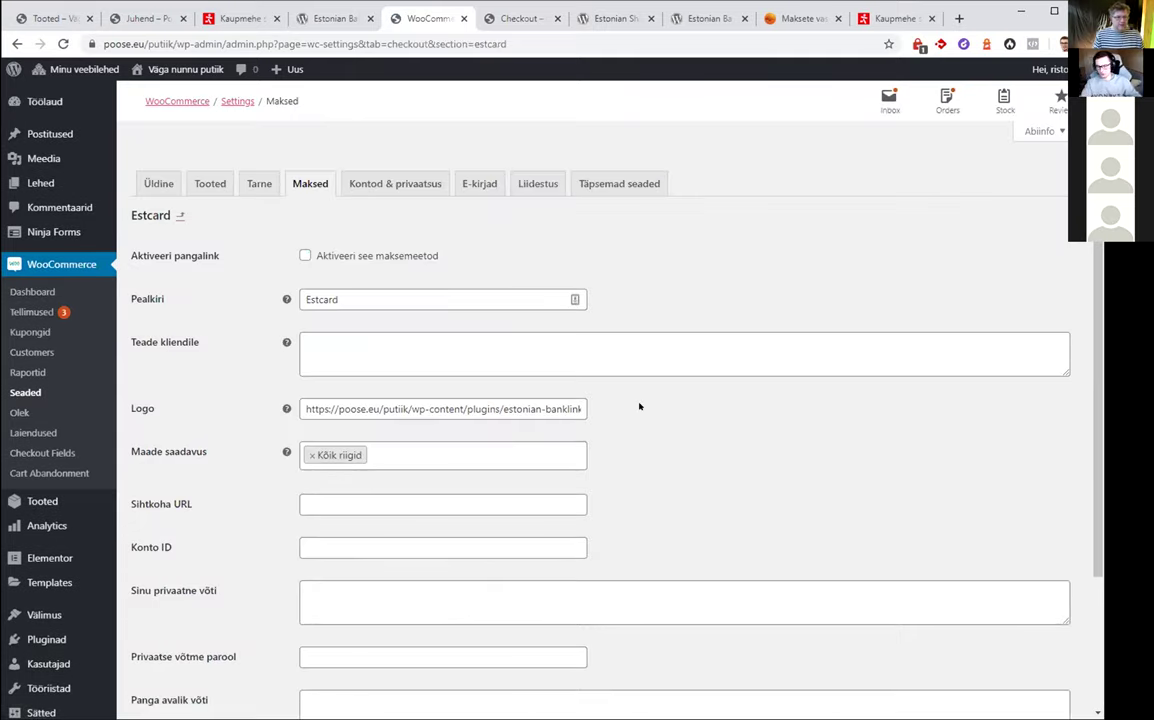
click(180, 215)
Scroll the payment methods list, then switch to the Estonian Banklinks for WooCommerce plugin page
scroll(396, 227, down, 2)
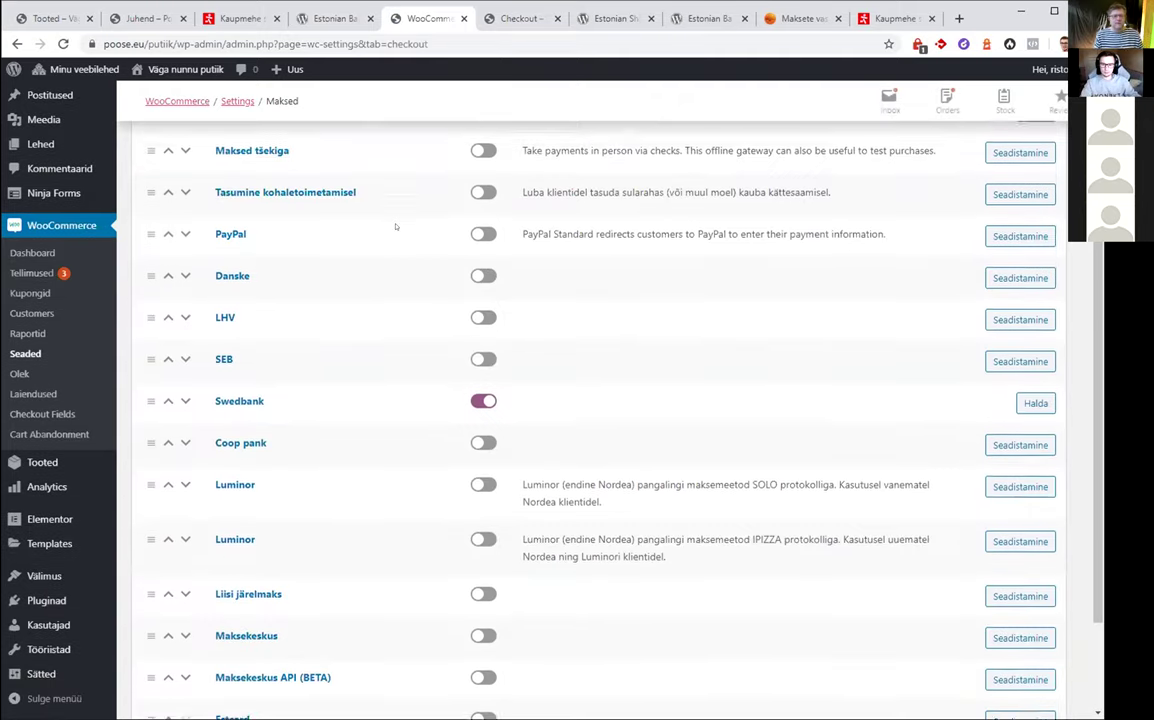
scroll(396, 227, down, 2)
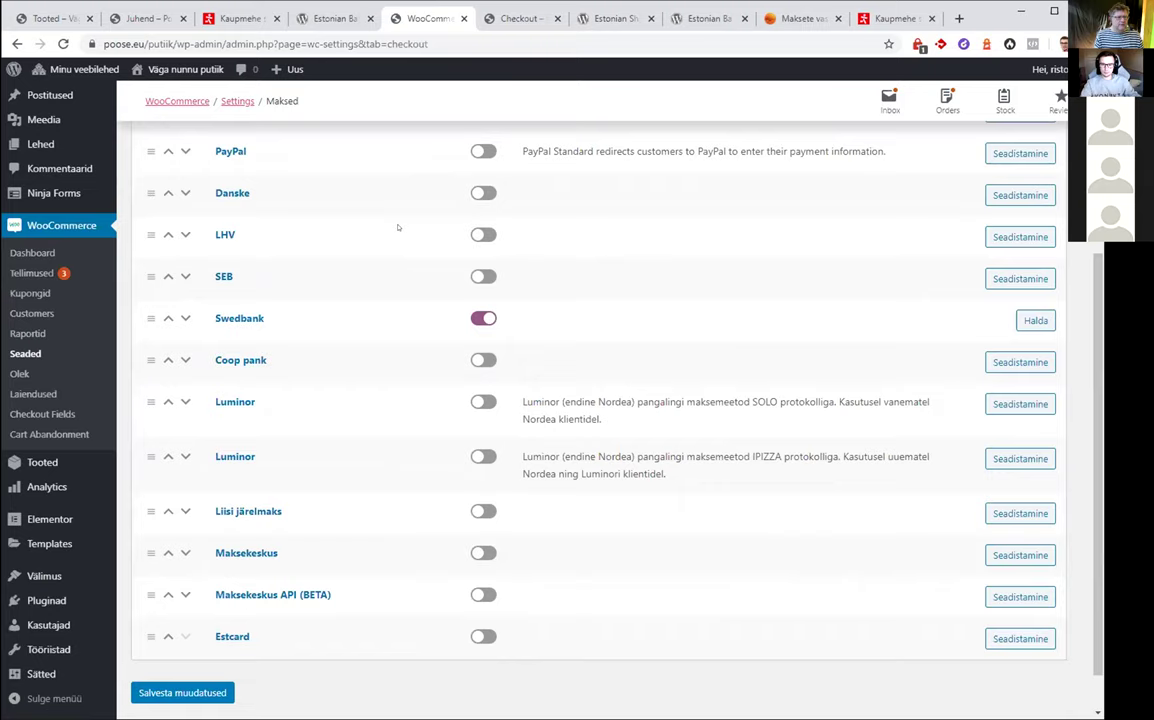
drag(1096, 386, 1094, 360)
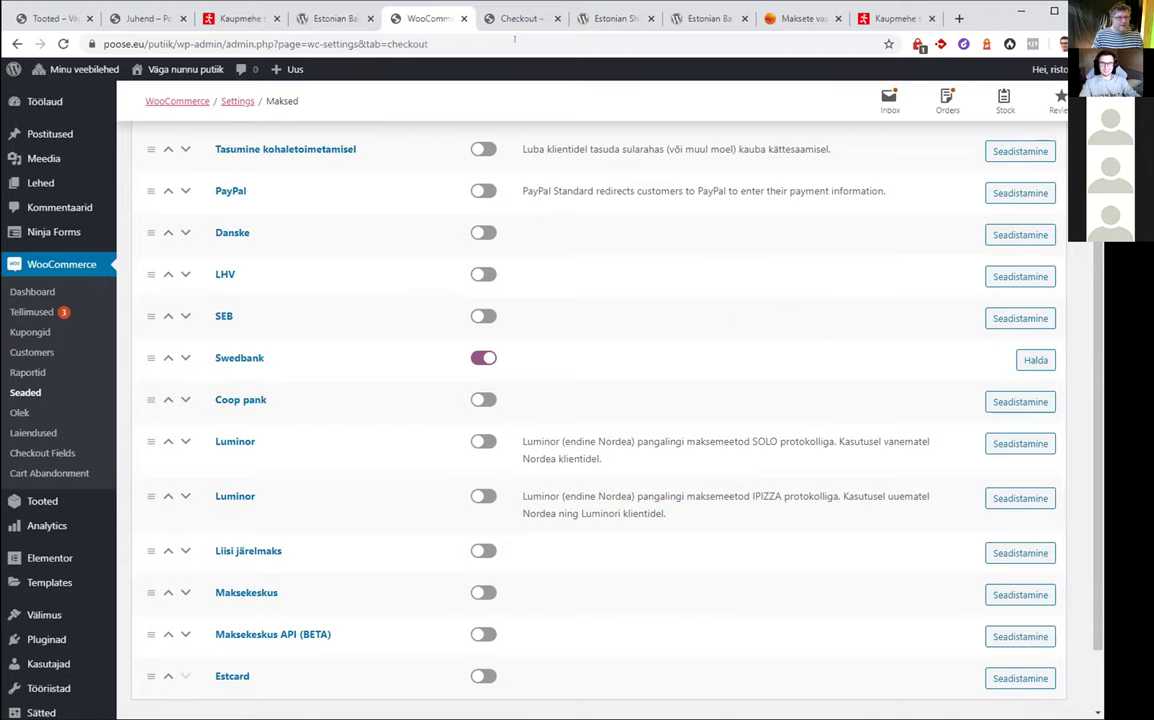
click(335, 18)
scroll(769, 191, up, 6)
Search plugins for 'everypay', view the EveryPay WooCommerce Payment Gateway page, then go back
click(769, 191)
text(everypa)
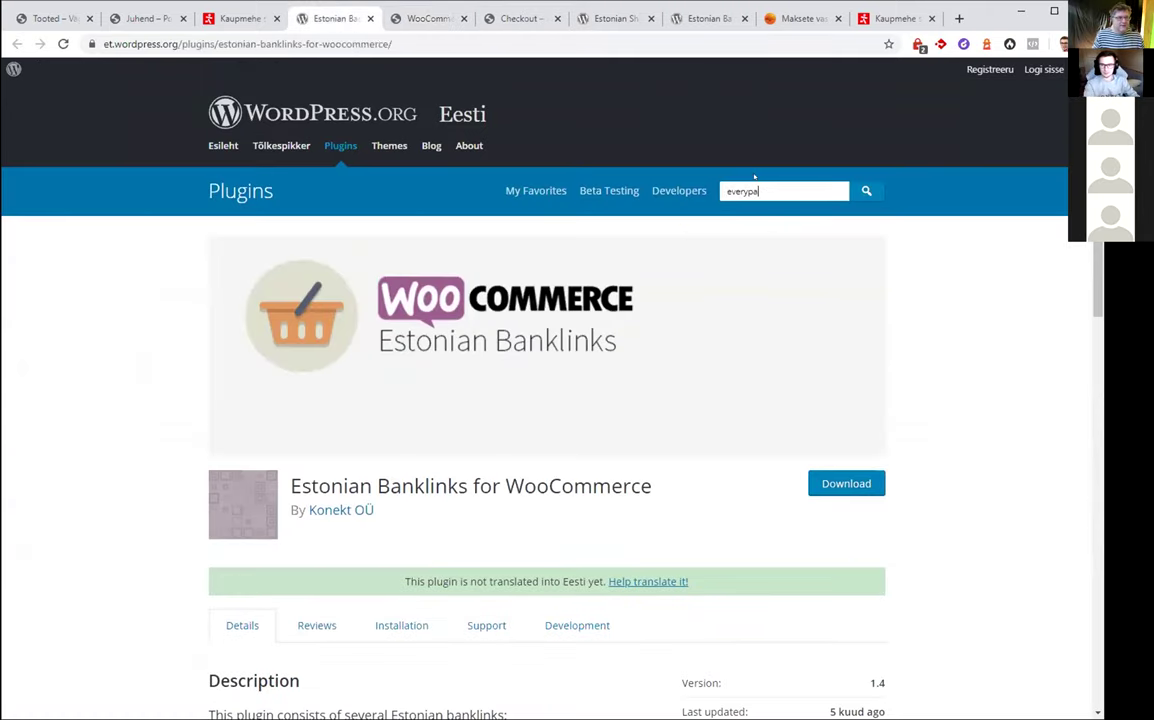
text(y)
key(Return)
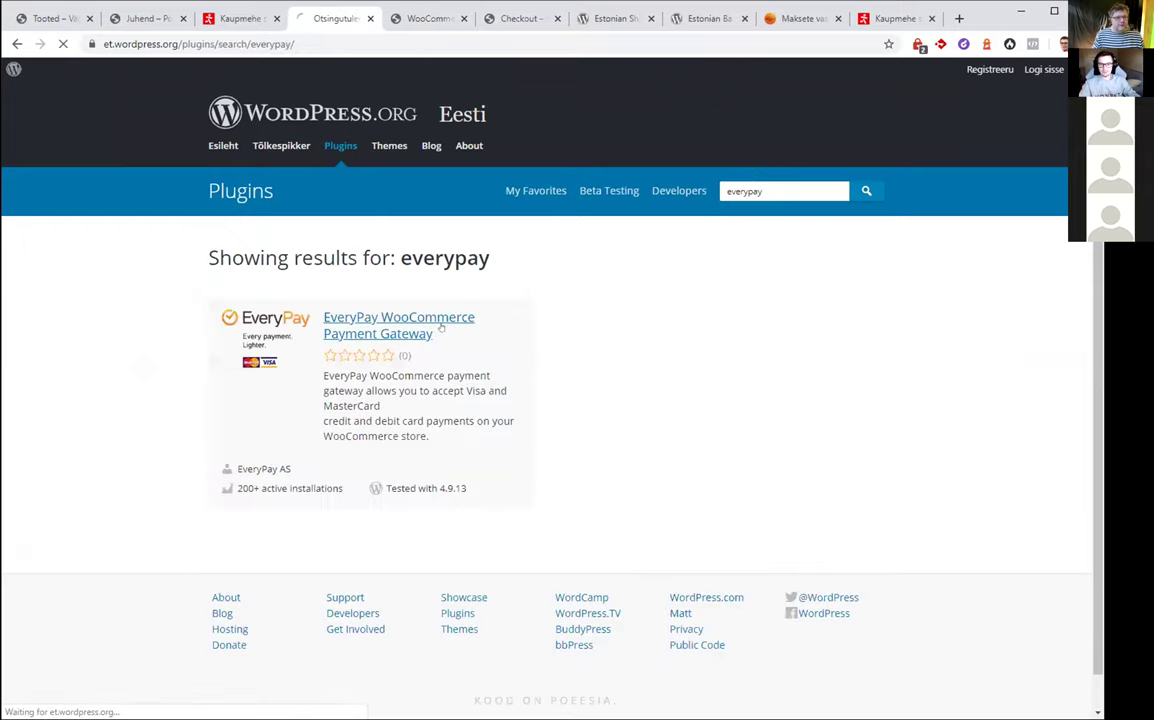
click(440, 327)
scroll(629, 350, down, 3)
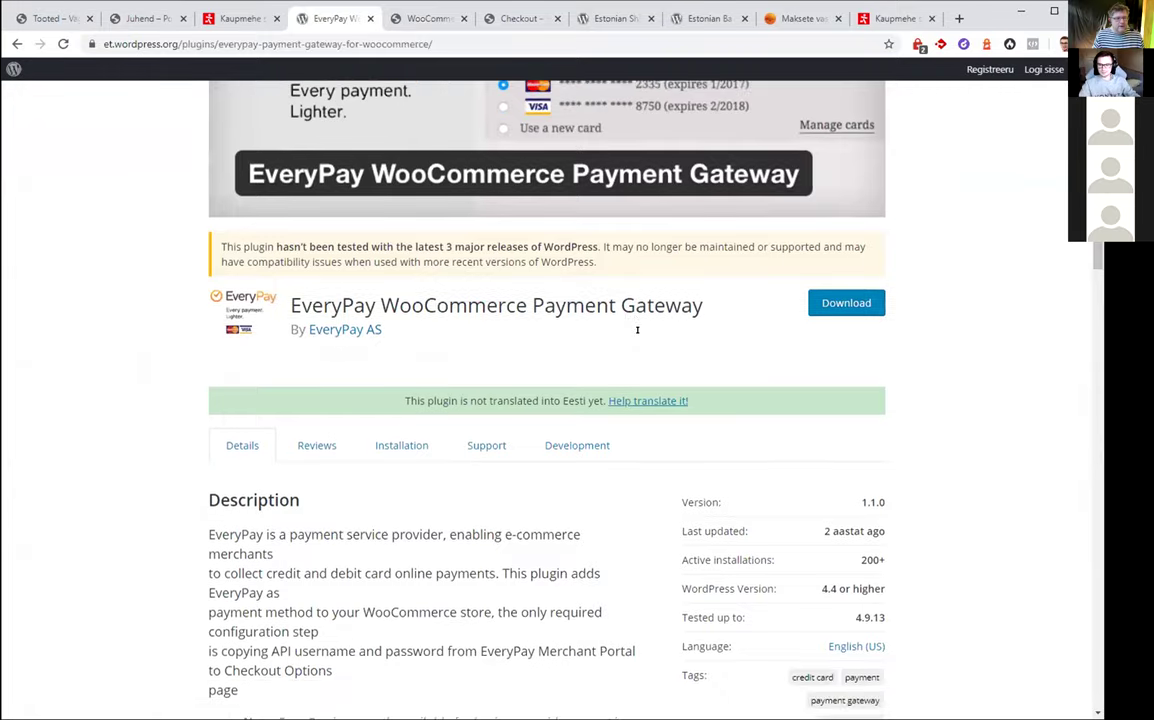
scroll(637, 329, down, 2)
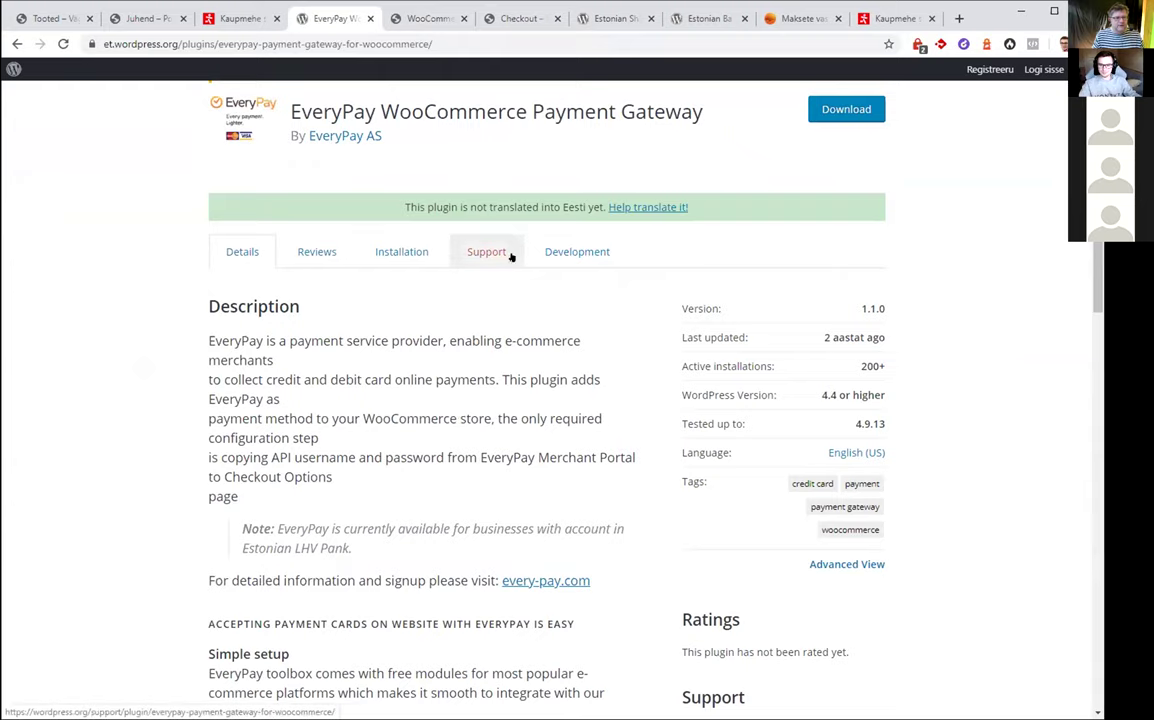
key(alt+Left)
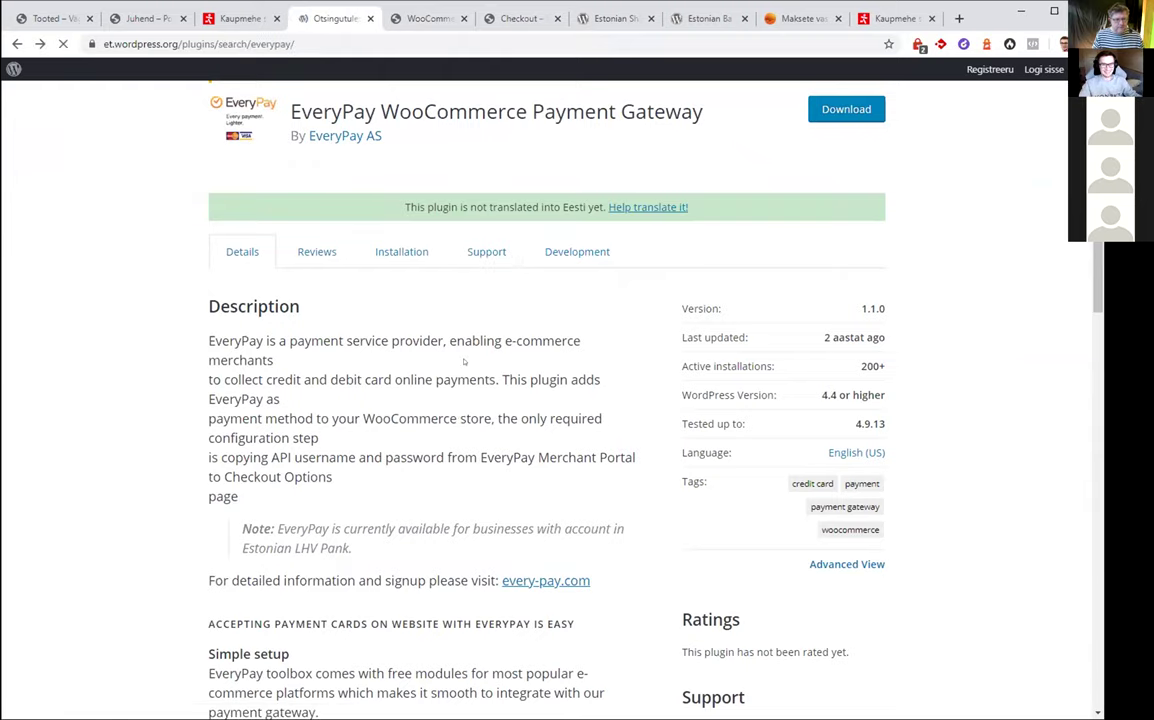
key(alt+Left)
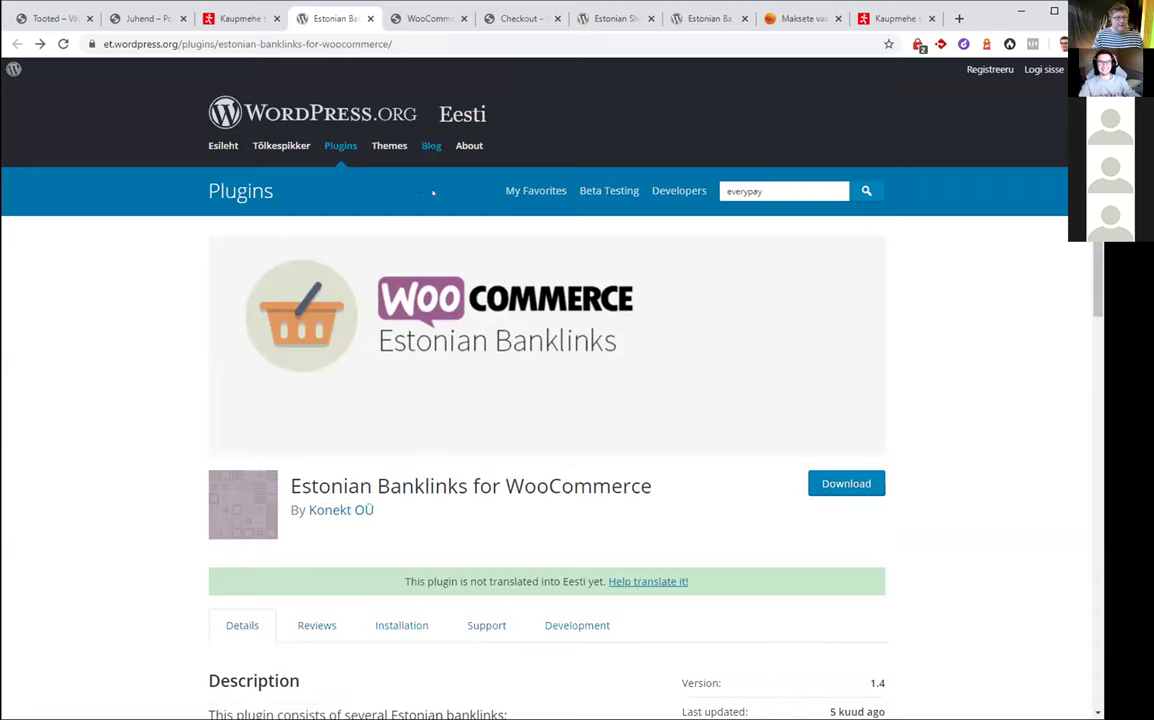
scroll(535, 327, down, 3)
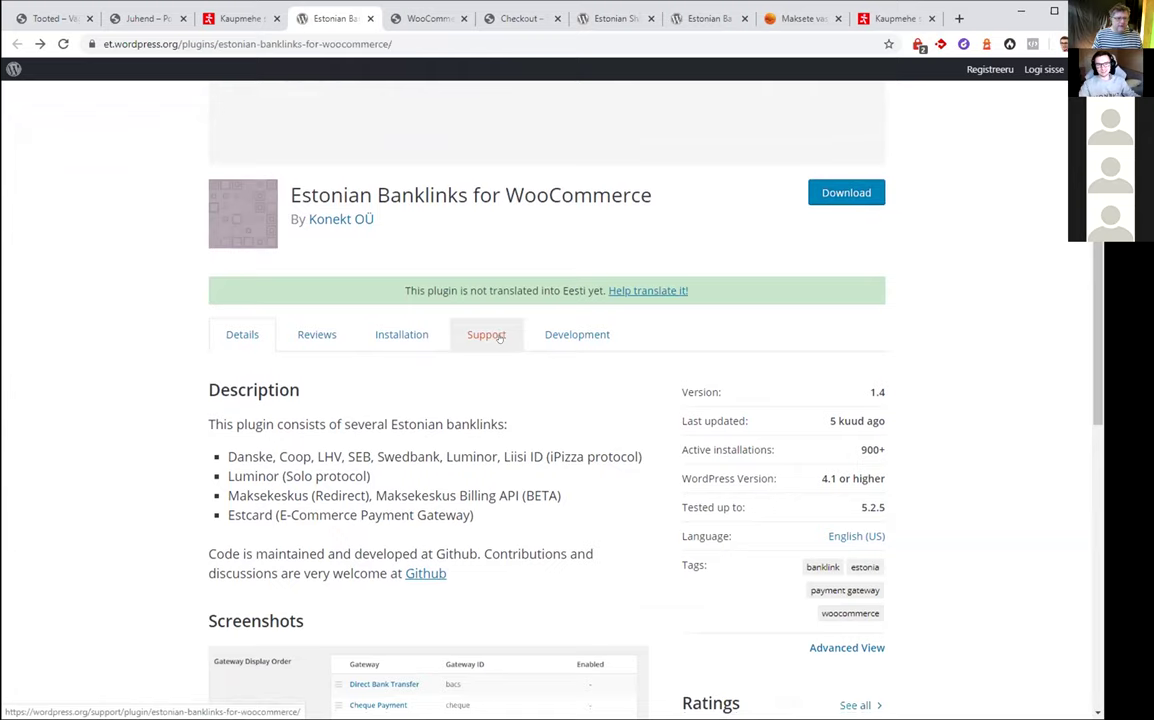
scroll(500, 337, down, 1)
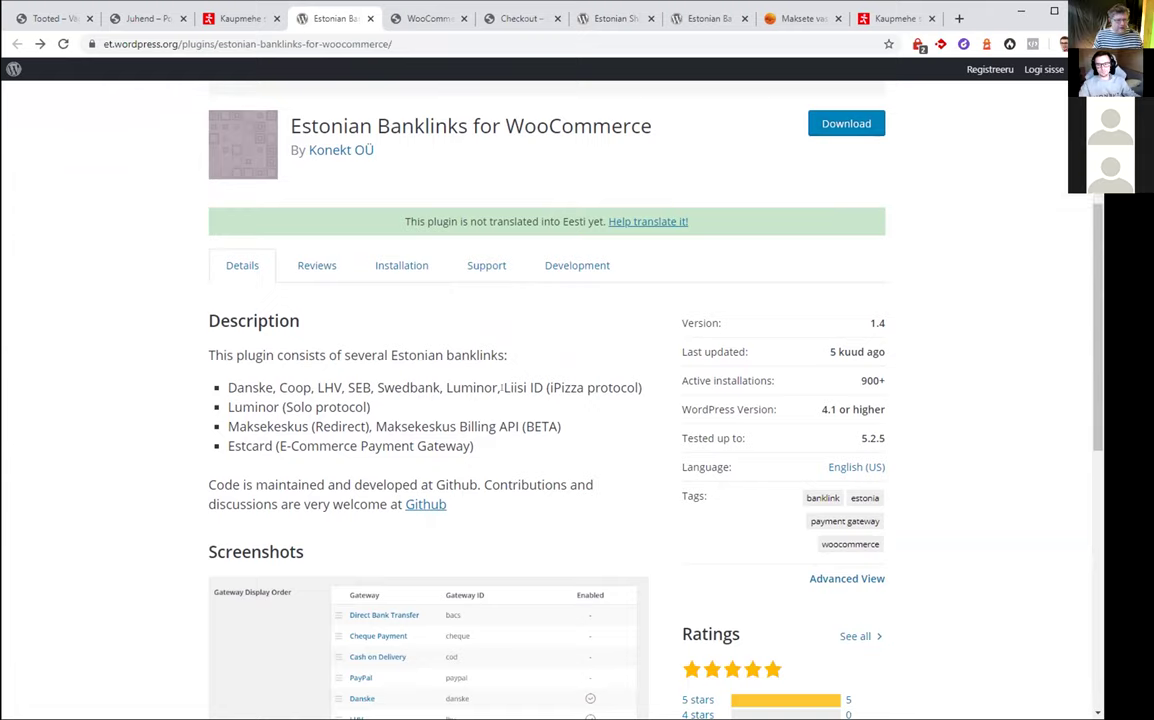
drag(503, 388, 546, 388)
drag(642, 388, 228, 388)
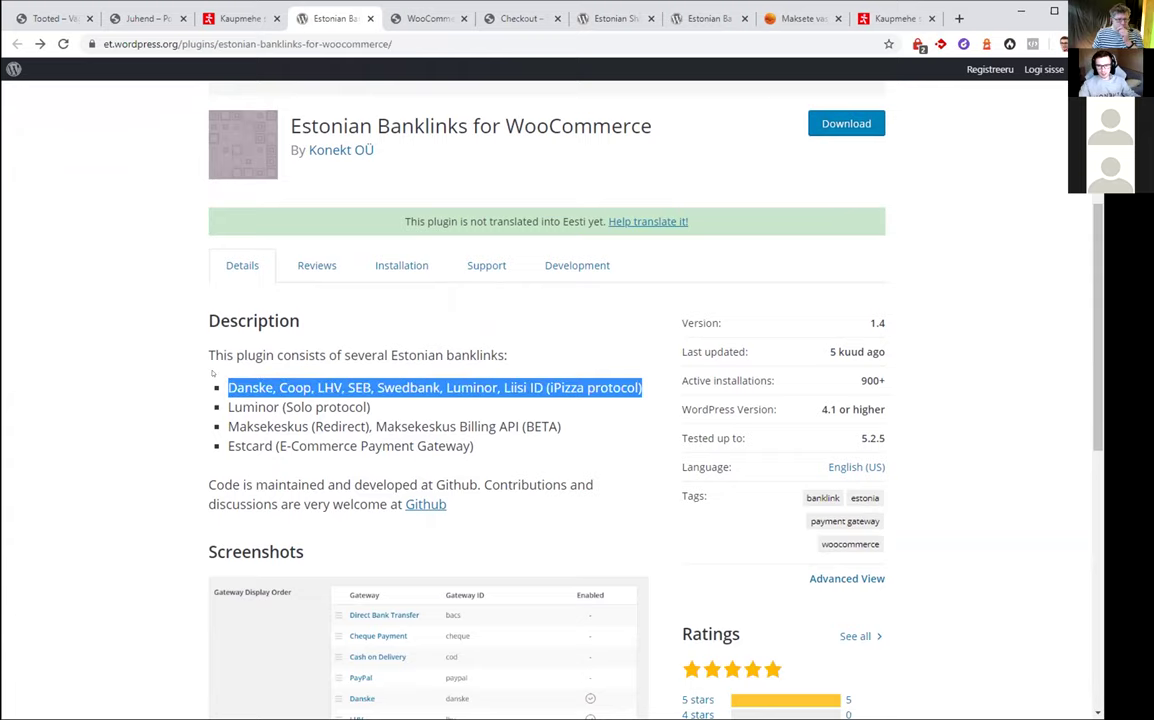
click(234, 387)
double_click(565, 388)
click(565, 388)
drag(228, 388, 638, 388)
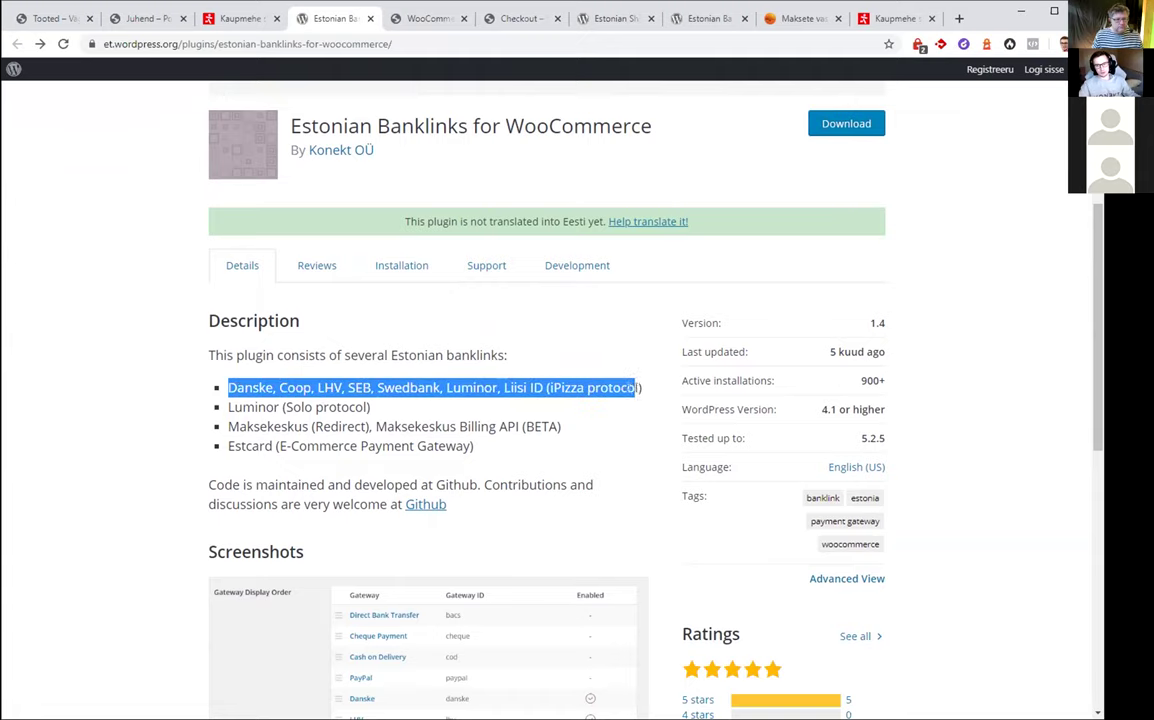
click(513, 376)
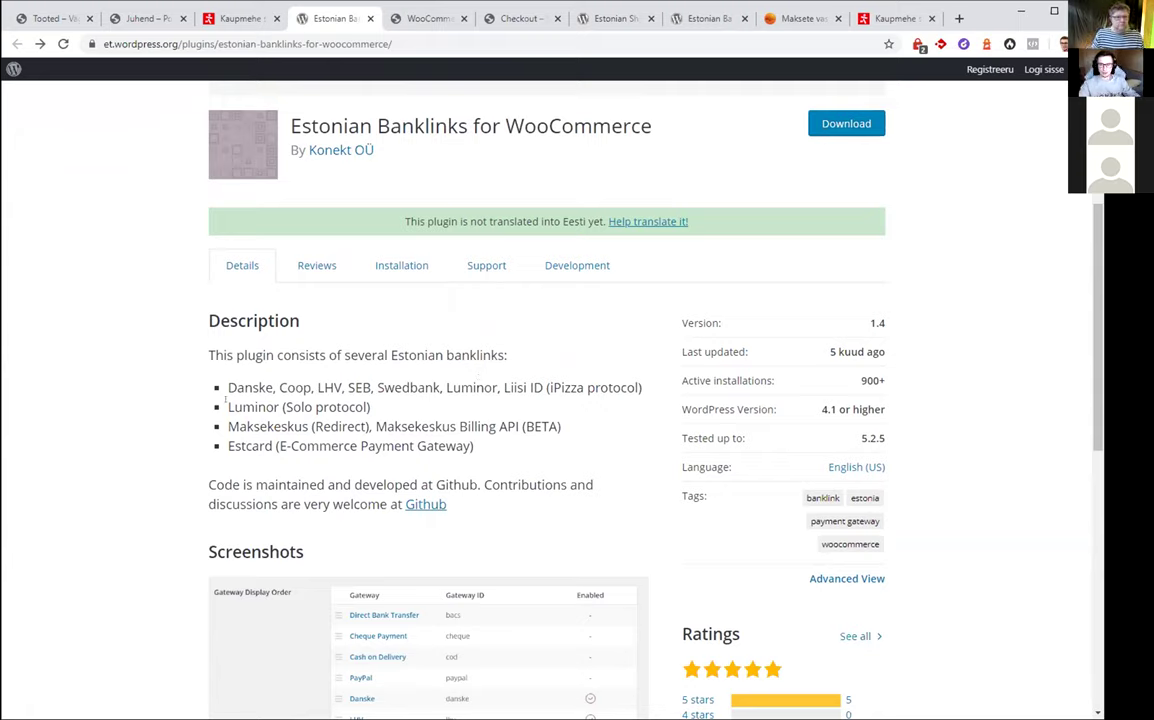
drag(227, 407, 393, 407)
click(393, 407)
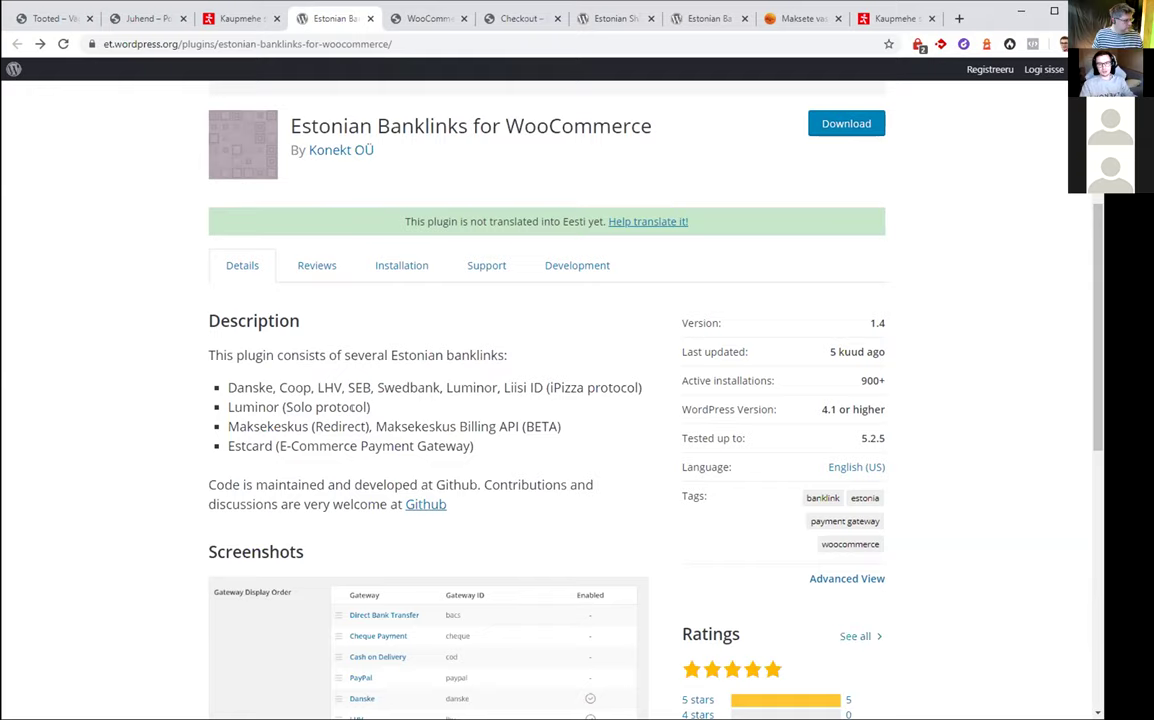
drag(237, 388, 537, 377)
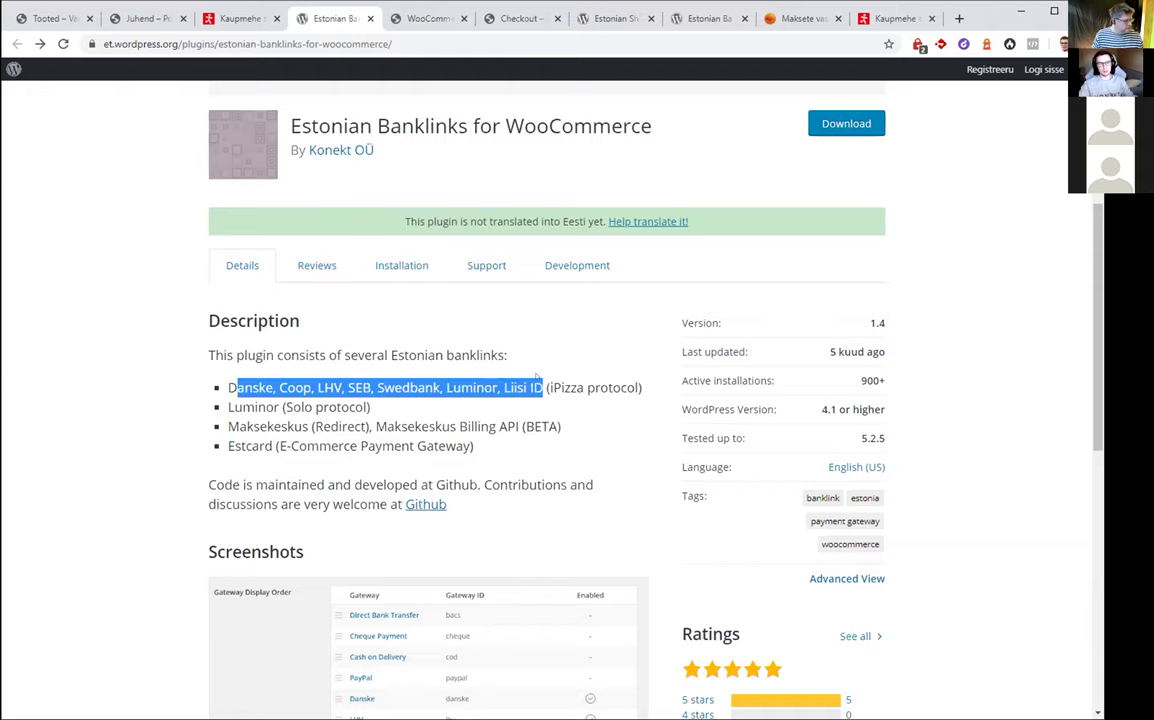
drag(371, 407, 202, 407)
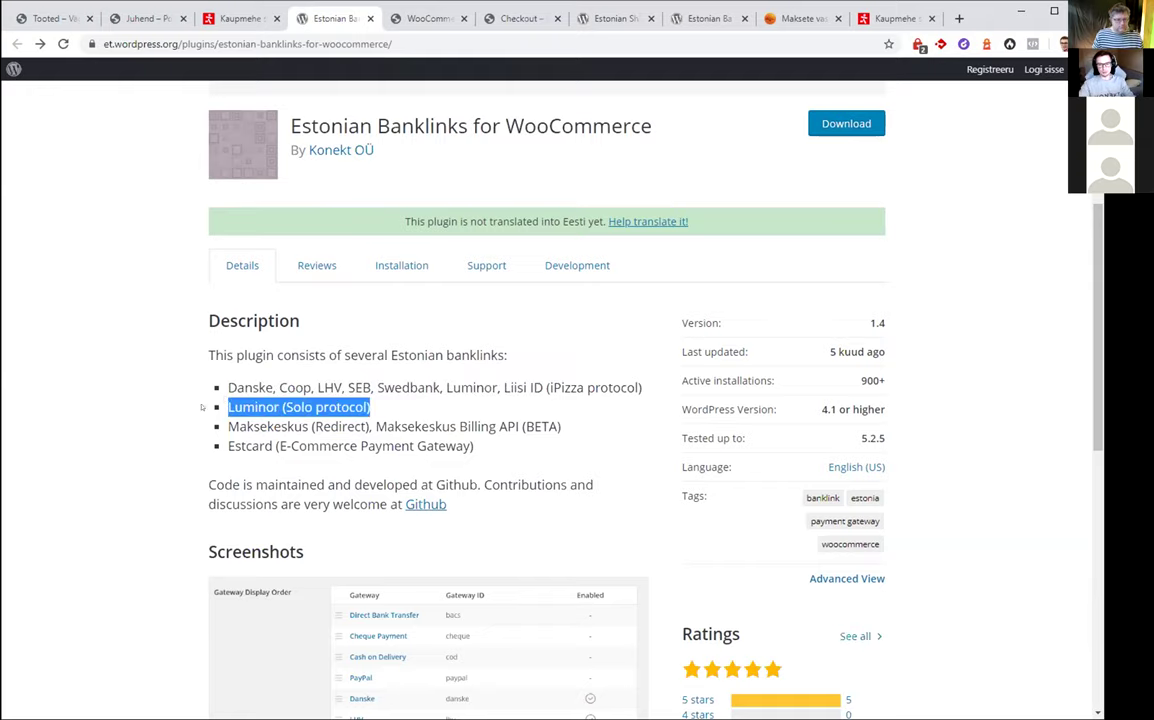
click(234, 394)
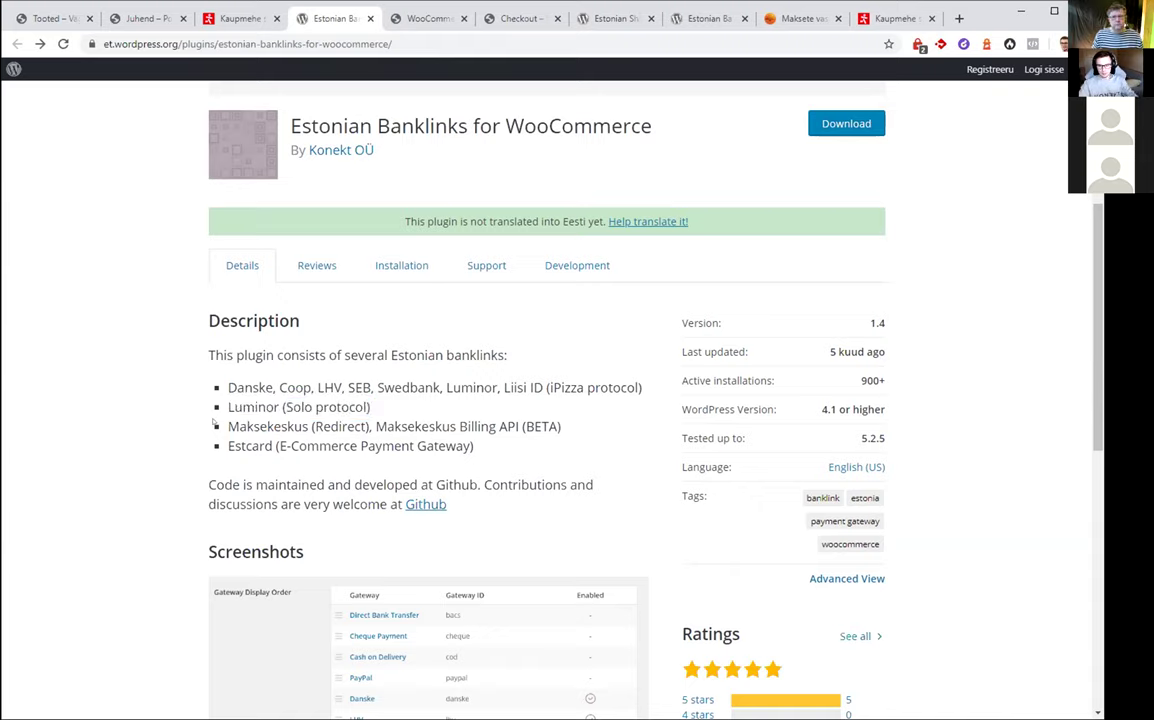
drag(216, 426, 310, 427)
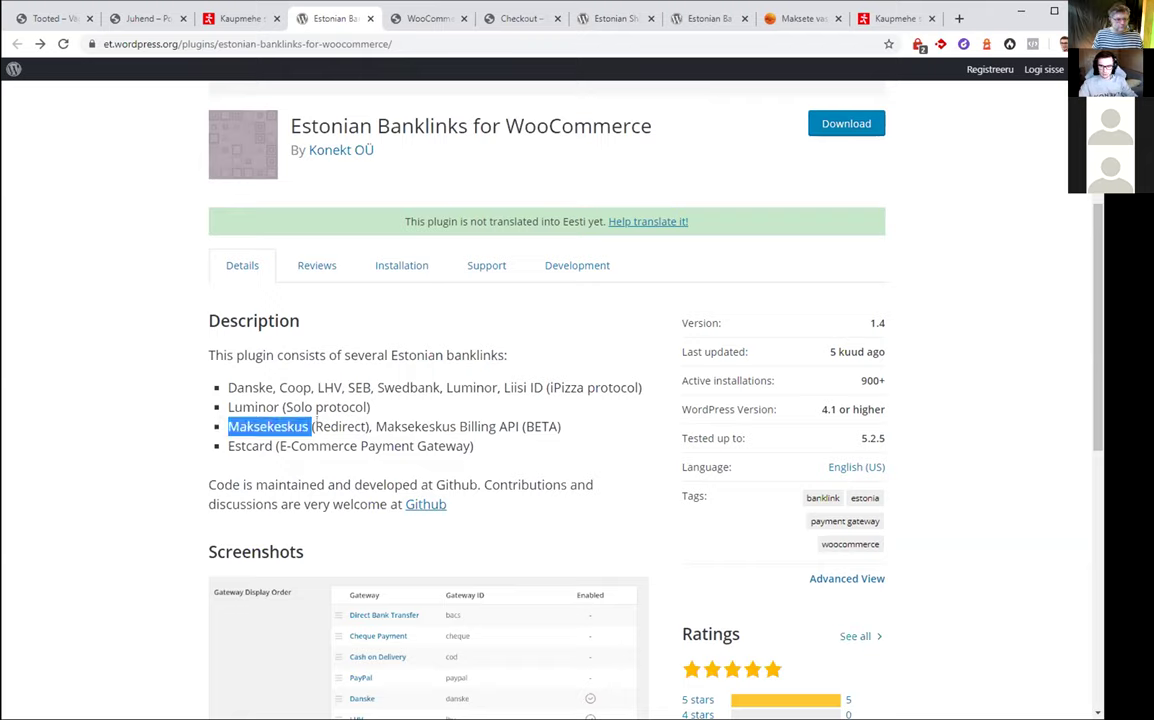
click(548, 430)
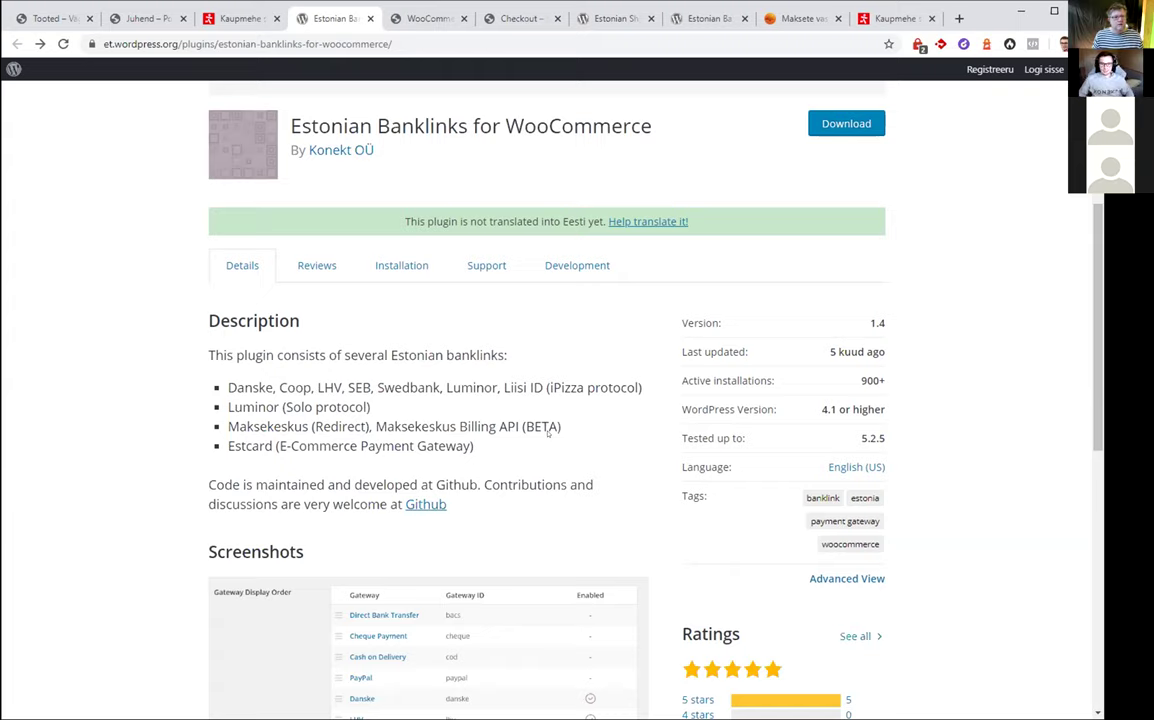
drag(474, 447, 234, 447)
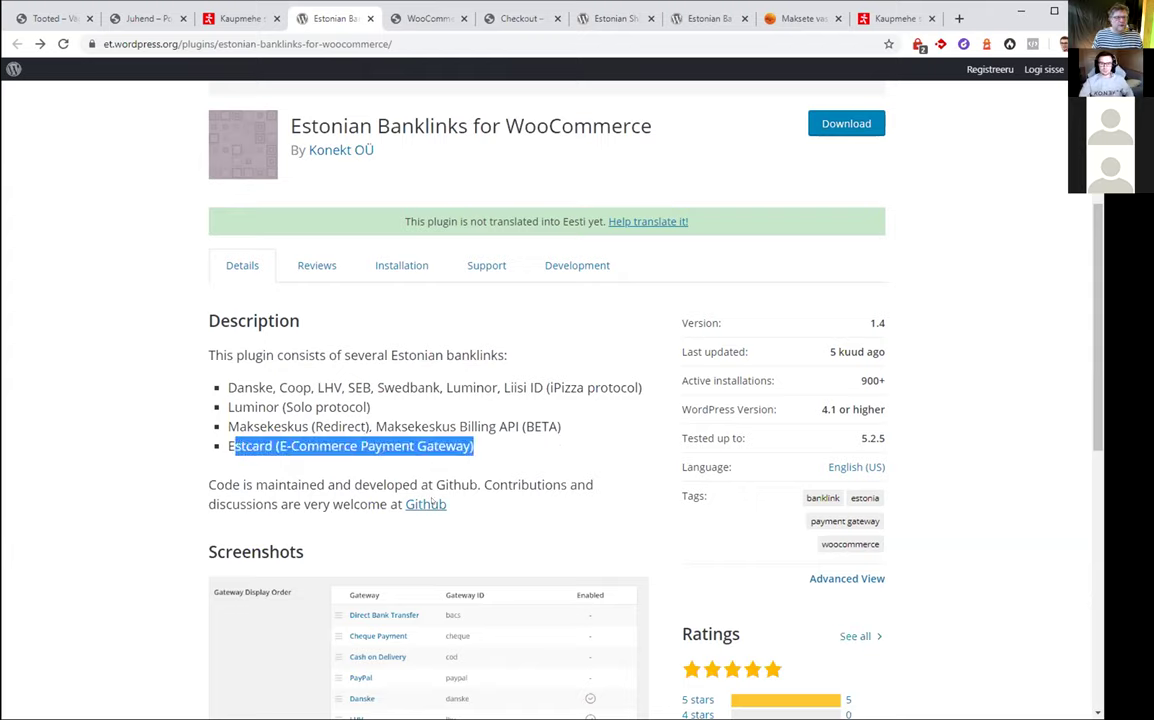
click(548, 460)
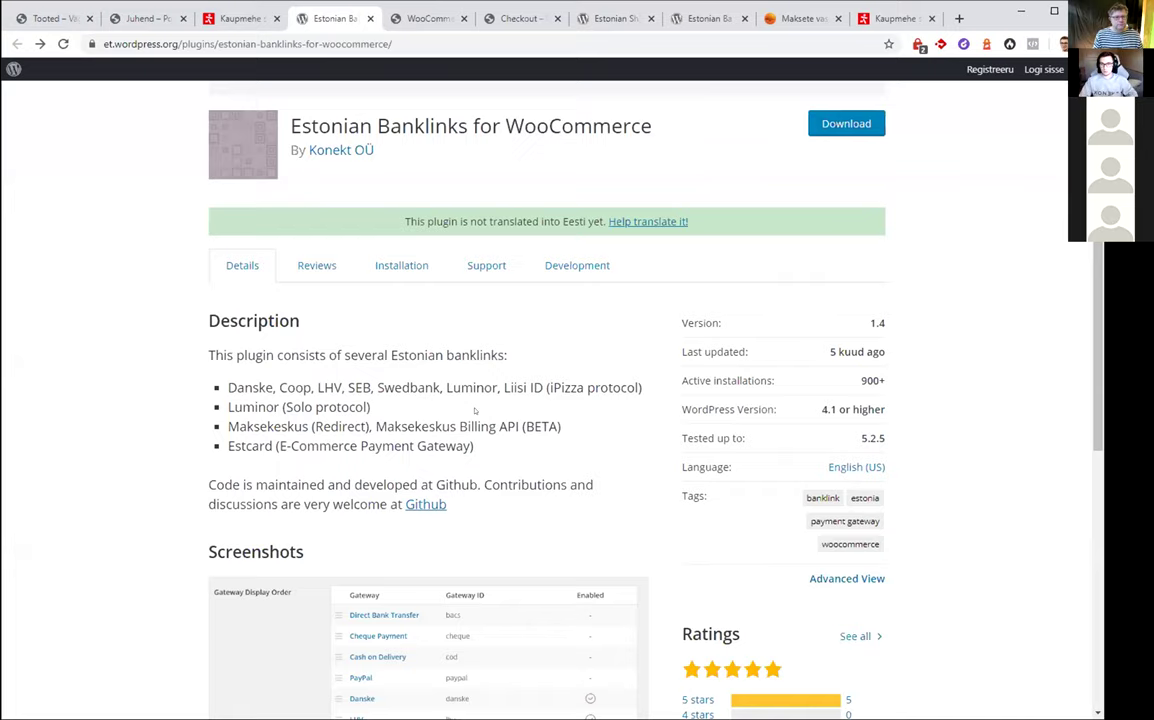
Check the unenabled Liisi järelmaks gateway settings, then open the Pluginad list of 20 plugins
click(398, 17)
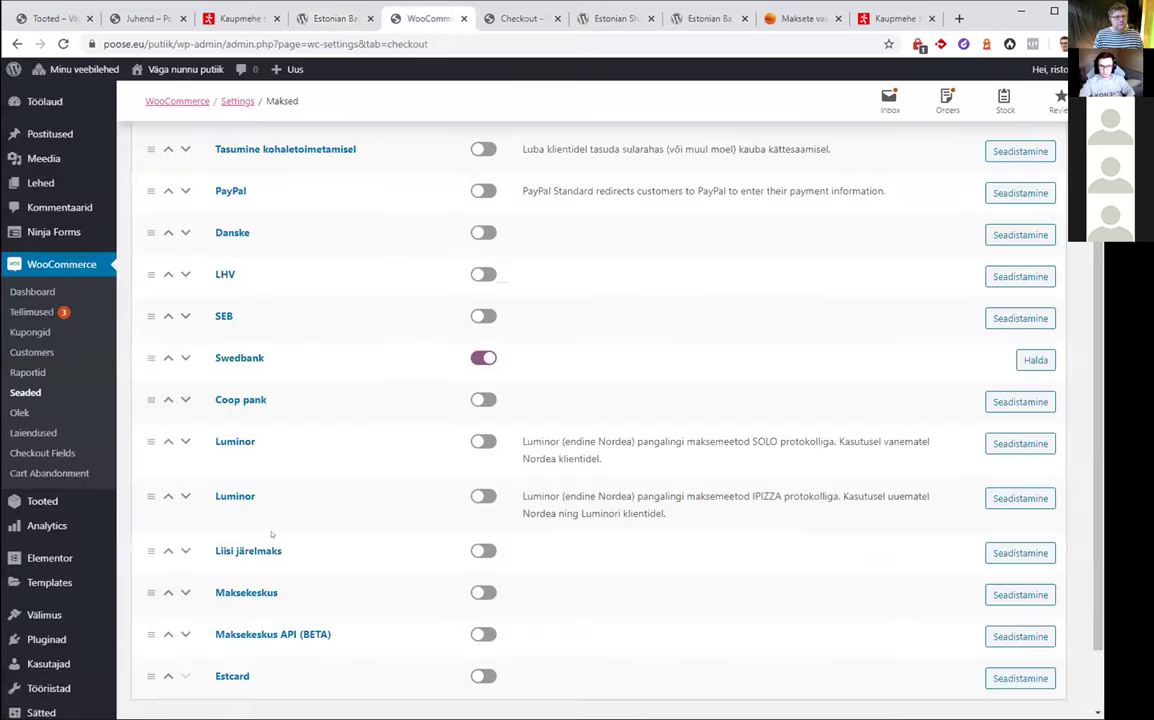
scroll(385, 538, down, 1)
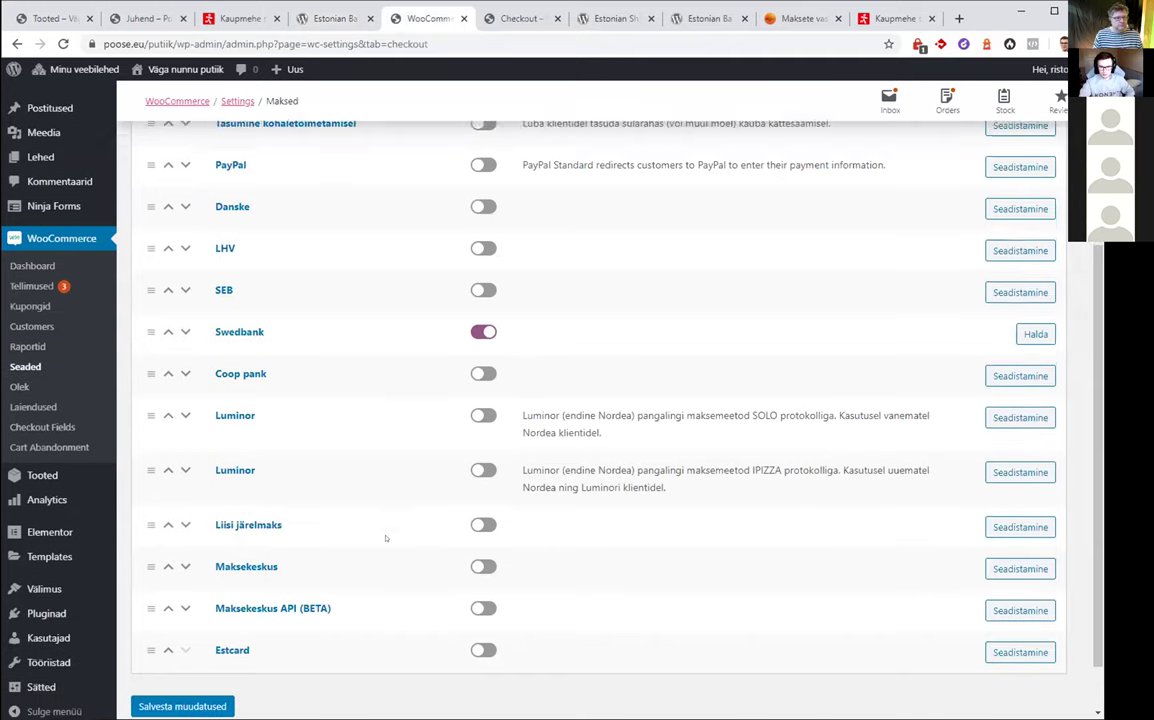
scroll(381, 523, up, 3)
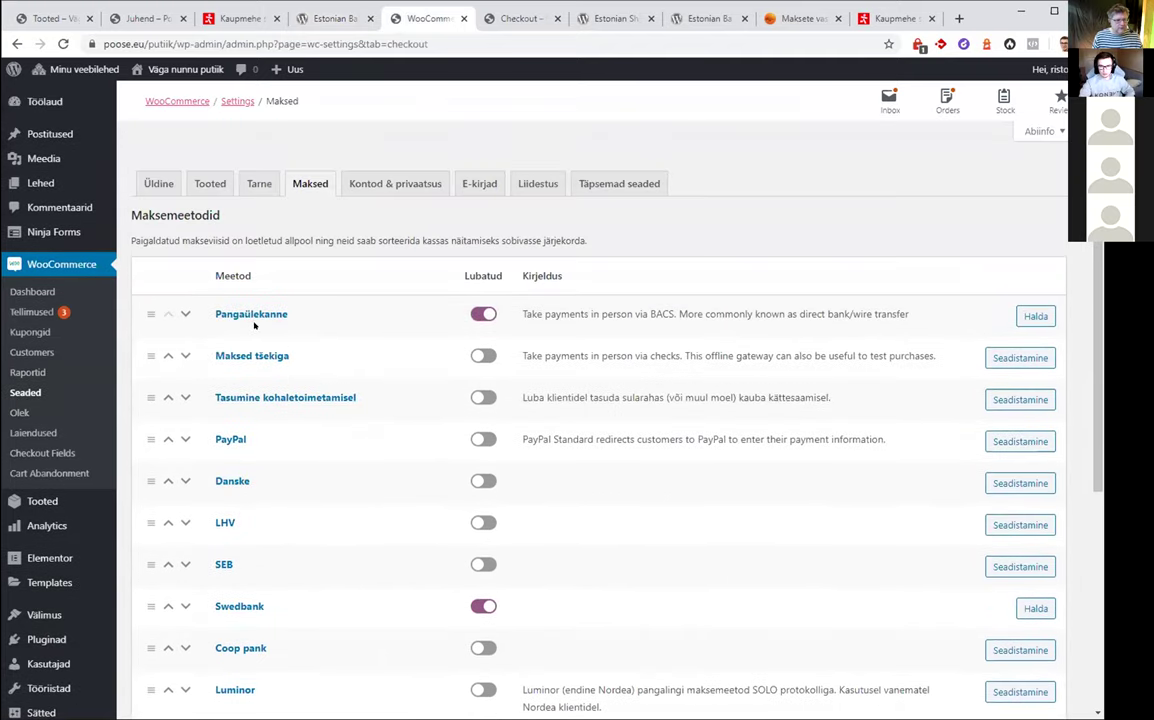
scroll(298, 385, down, 3)
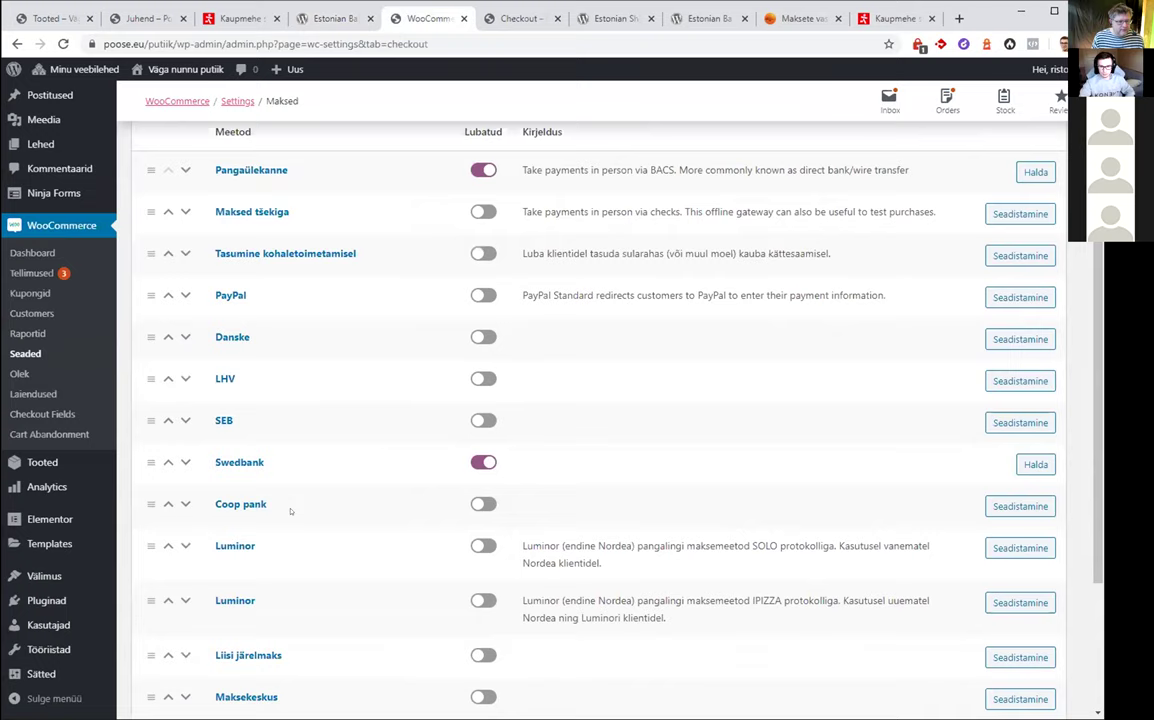
scroll(290, 511, down, 1)
click(262, 583)
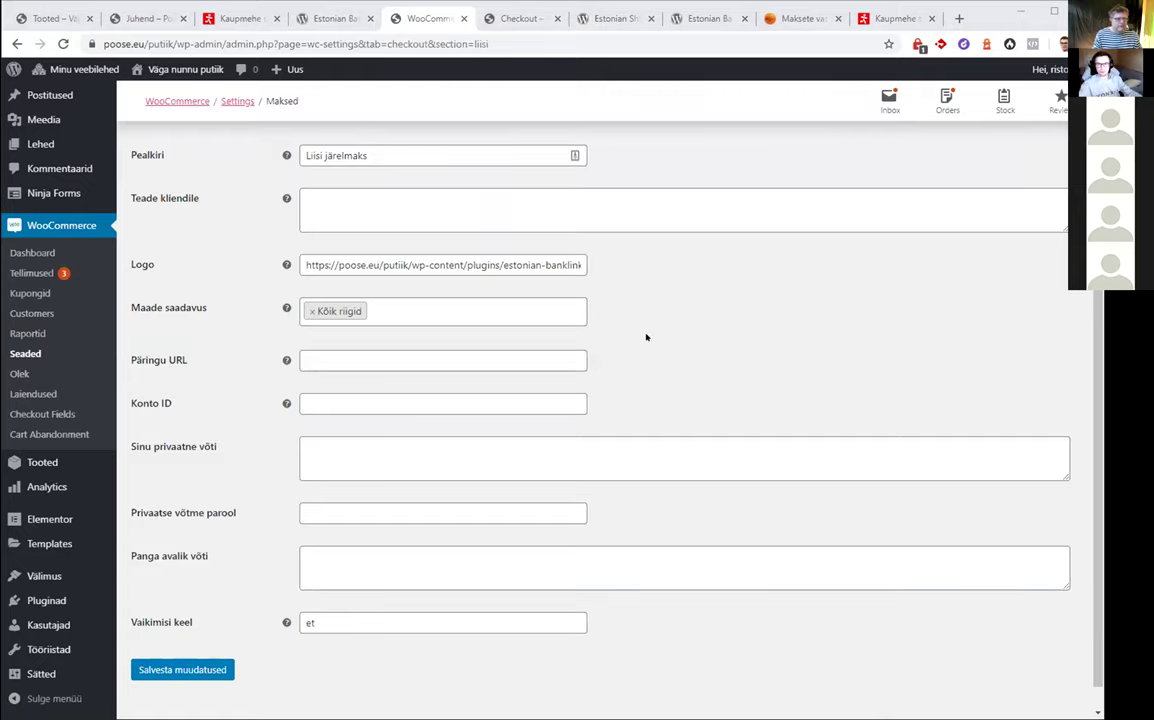
scroll(650, 325, up, 2)
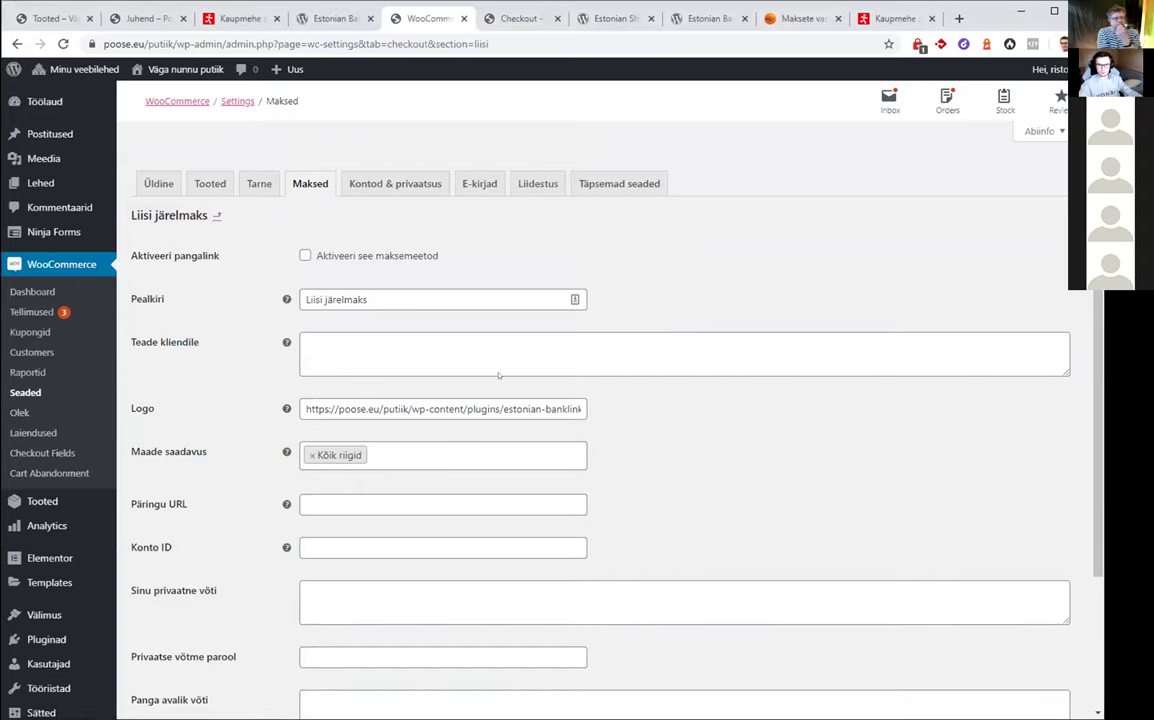
click(46, 639)
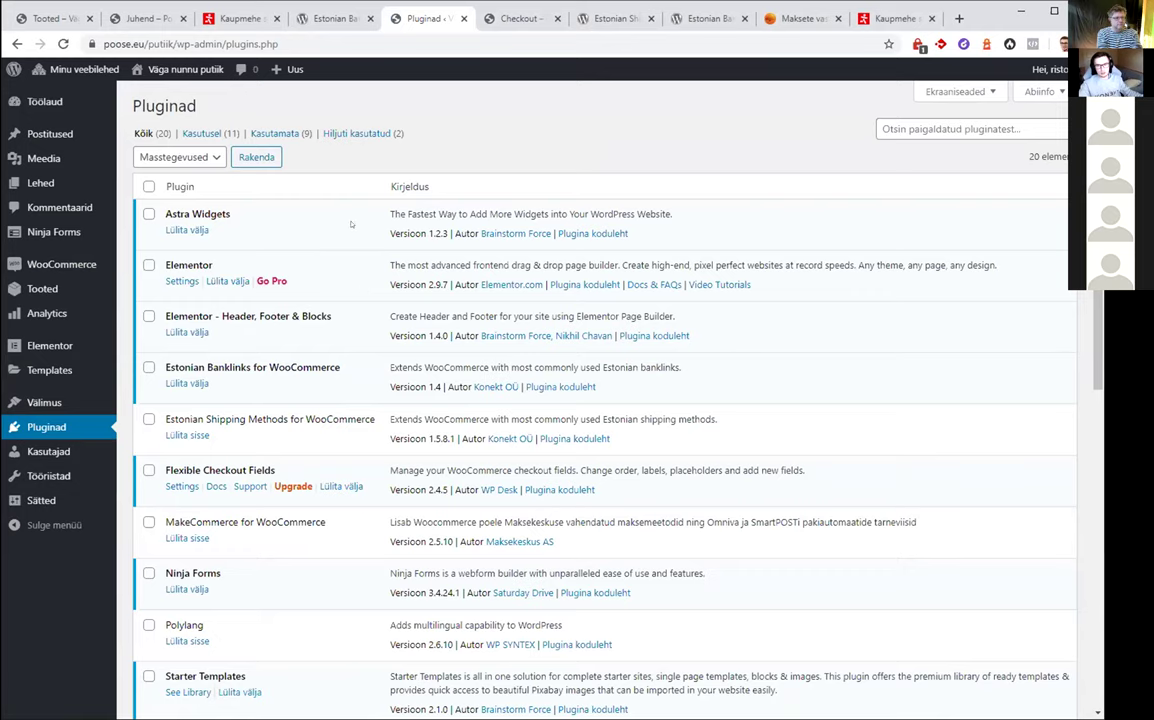
Switch to the Estonian Shipping Methods plugin page and read its list, starting with DPD package shops
scroll(351, 224, down, 5)
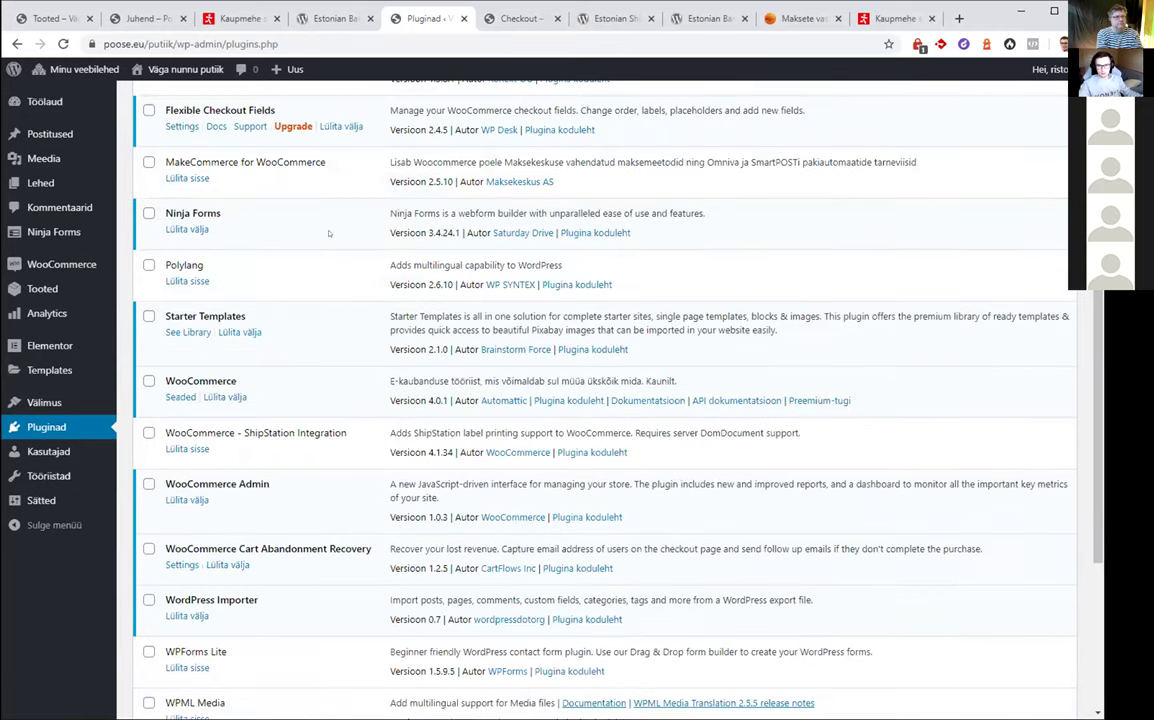
scroll(328, 234, down, 2)
scroll(328, 234, up, 4)
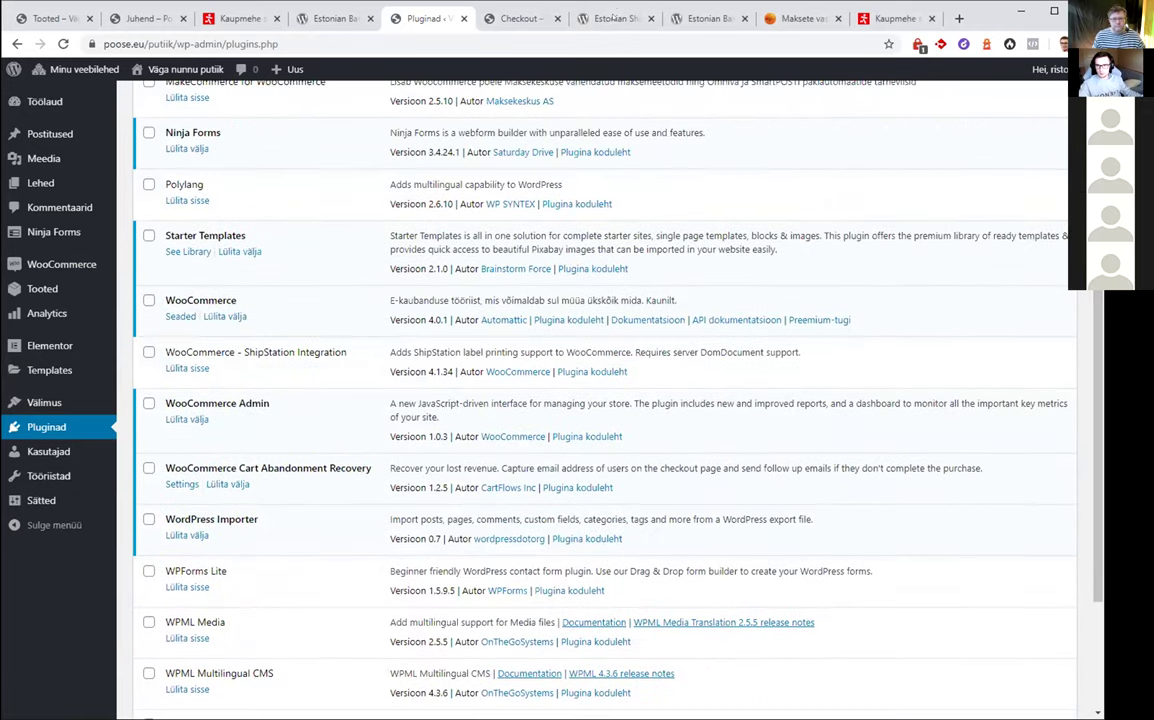
click(612, 18)
scroll(254, 258, down, 2)
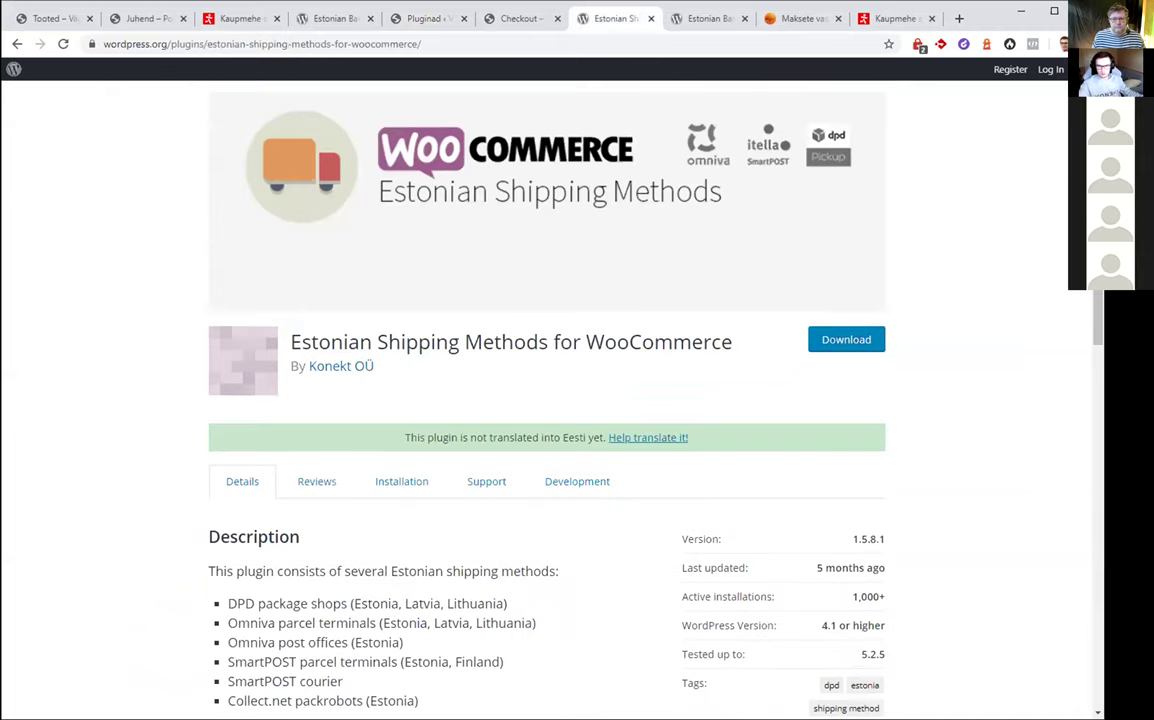
scroll(254, 258, down, 1)
scroll(254, 258, down, 1)
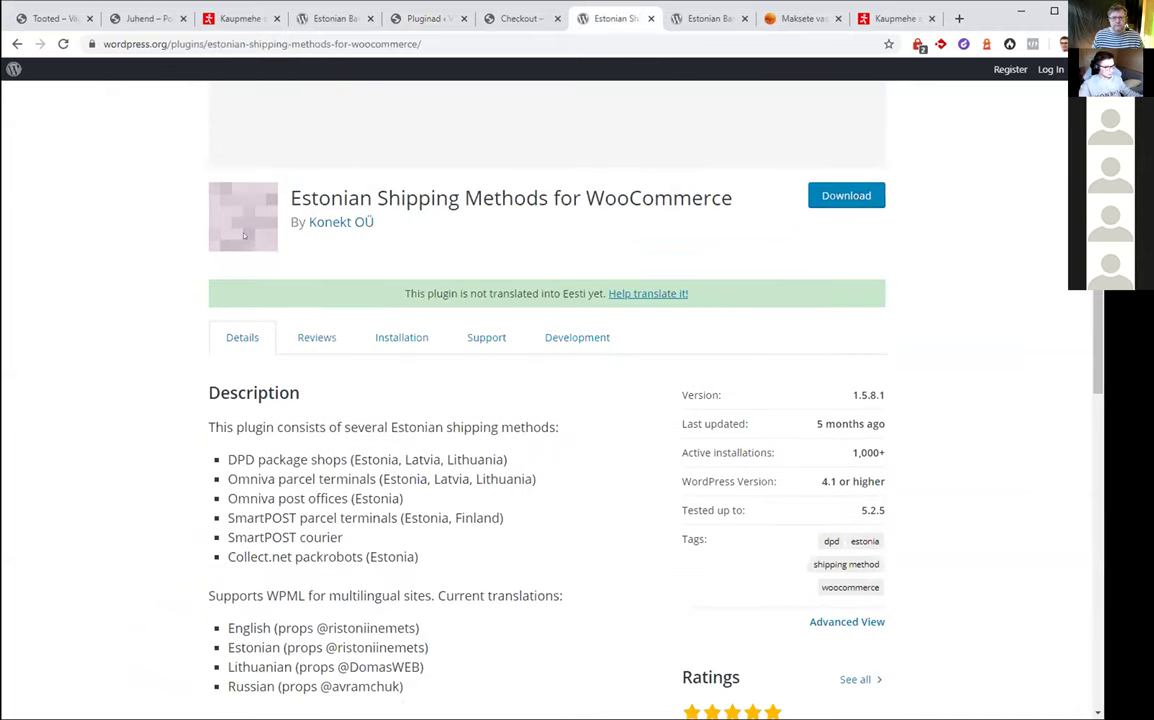
scroll(286, 213, down, 3)
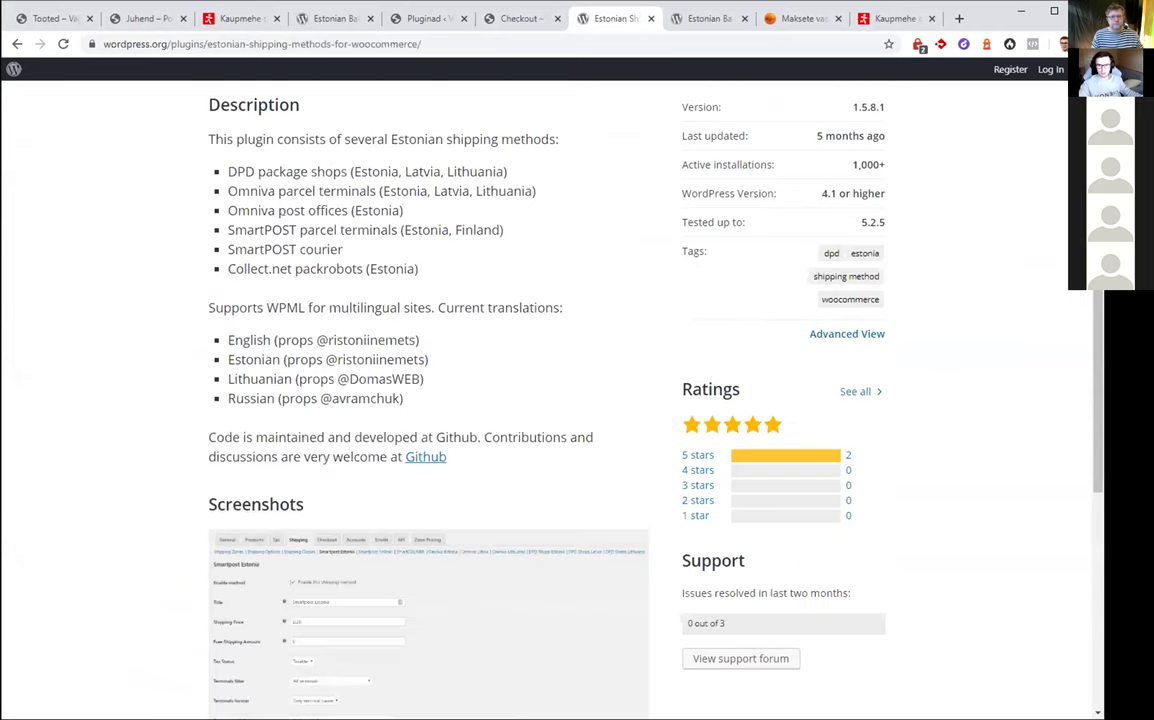
scroll(340, 376, up, 2)
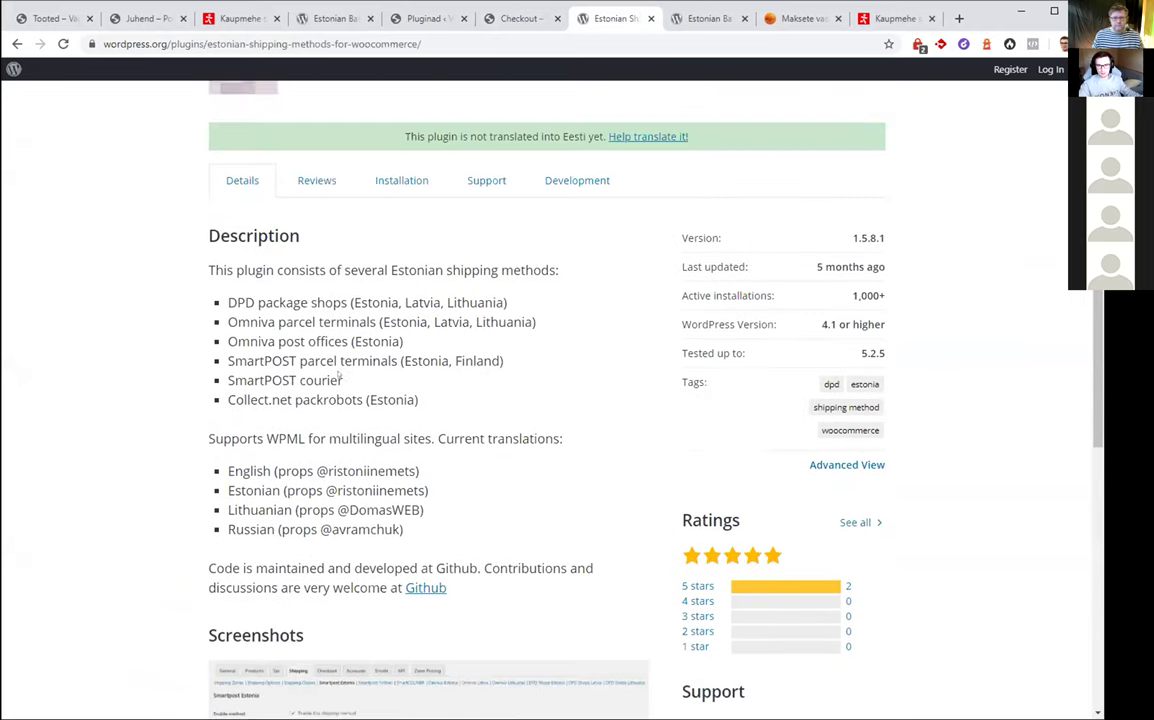
drag(228, 387, 347, 387)
click(347, 387)
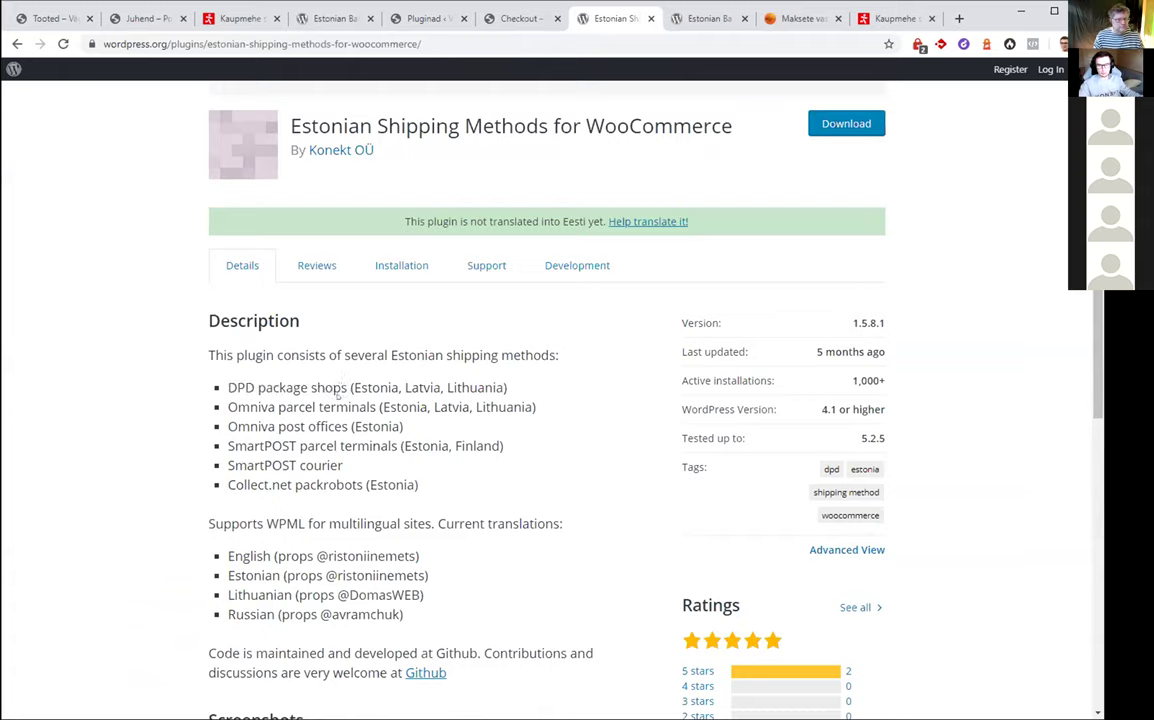
Review the Omniva, SmartPOST and Collect.net packrobot entries in the shipping methods list
drag(228, 407, 376, 407)
drag(228, 426, 348, 426)
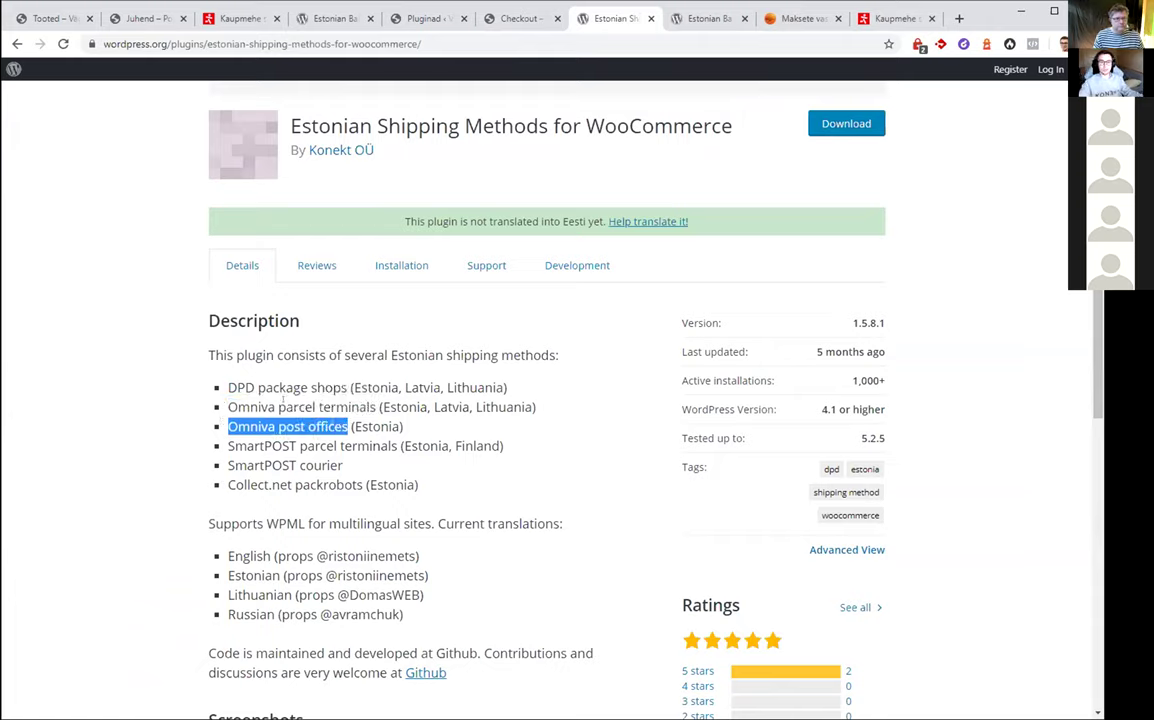
drag(228, 446, 327, 465)
click(315, 464)
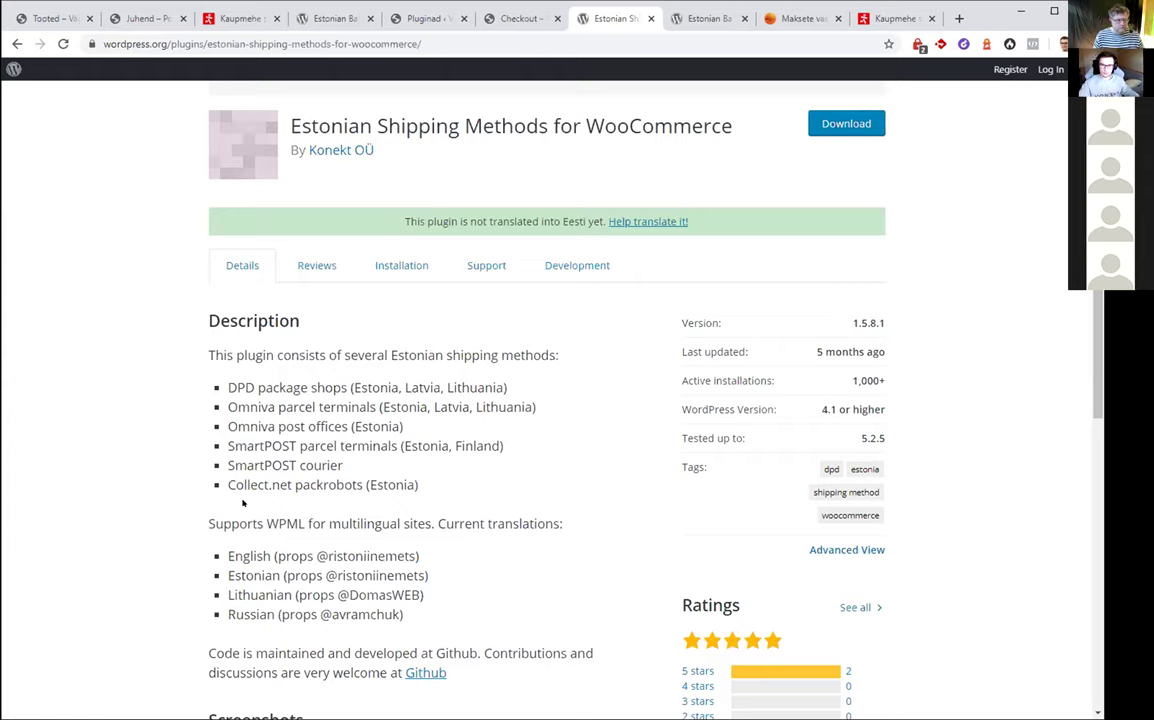
drag(214, 487, 369, 485)
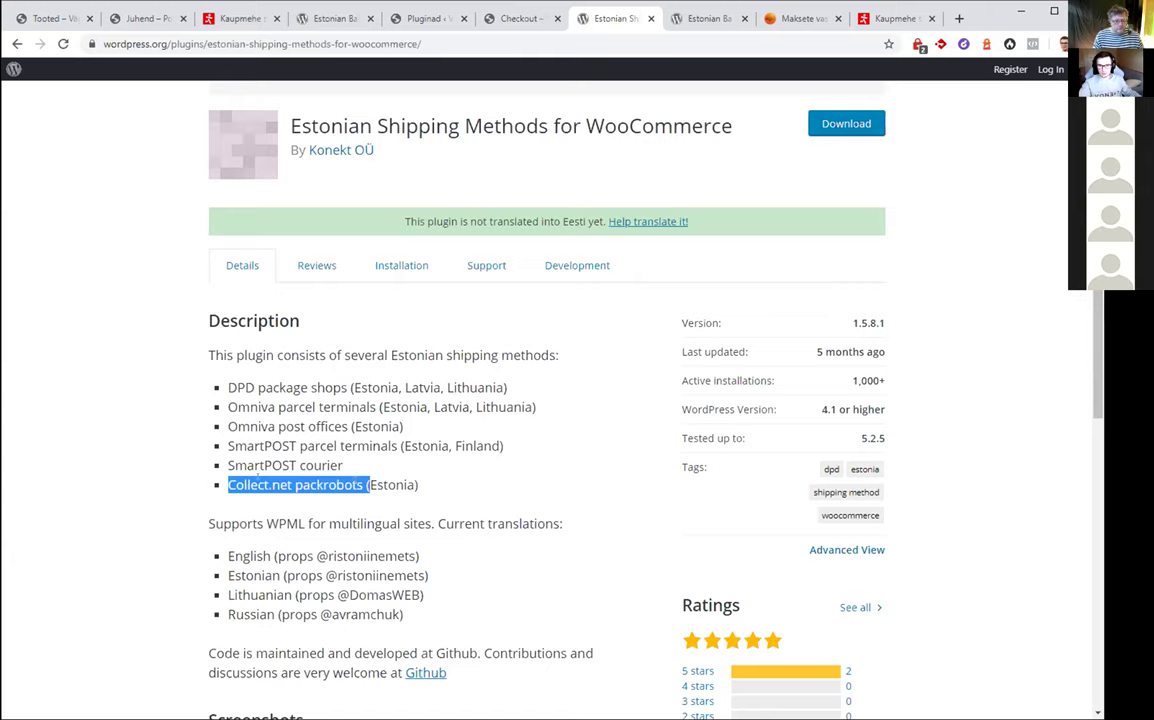
click(229, 482)
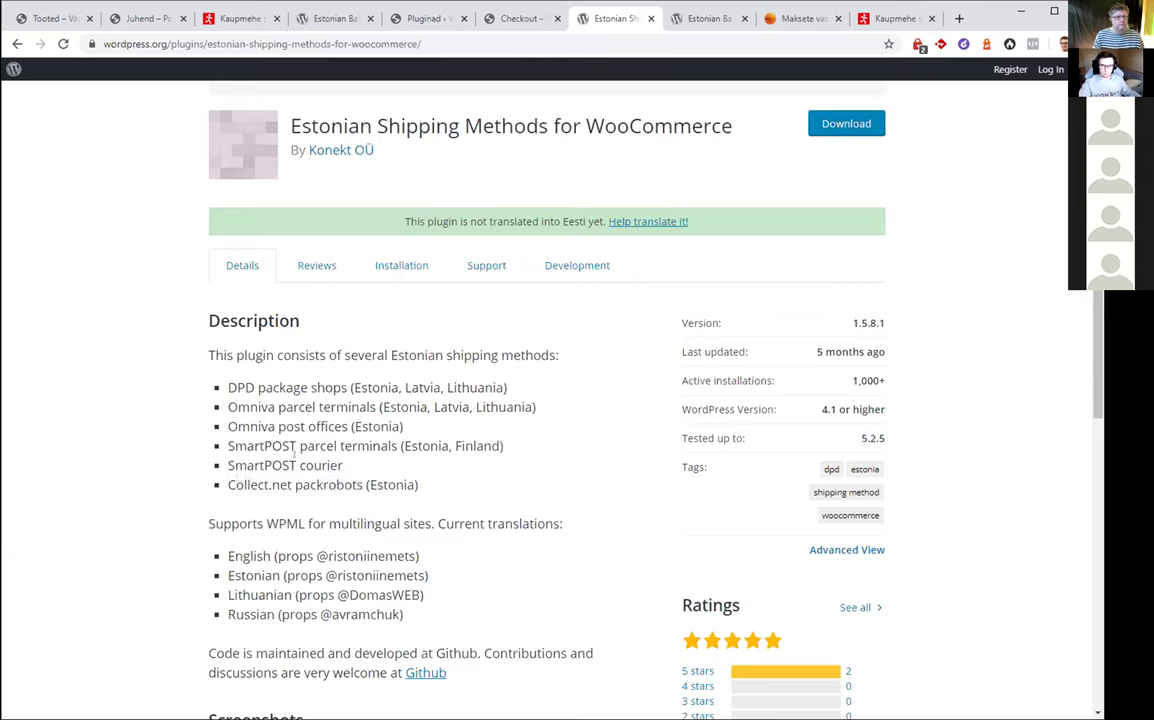
scroll(453, 351, down, 3)
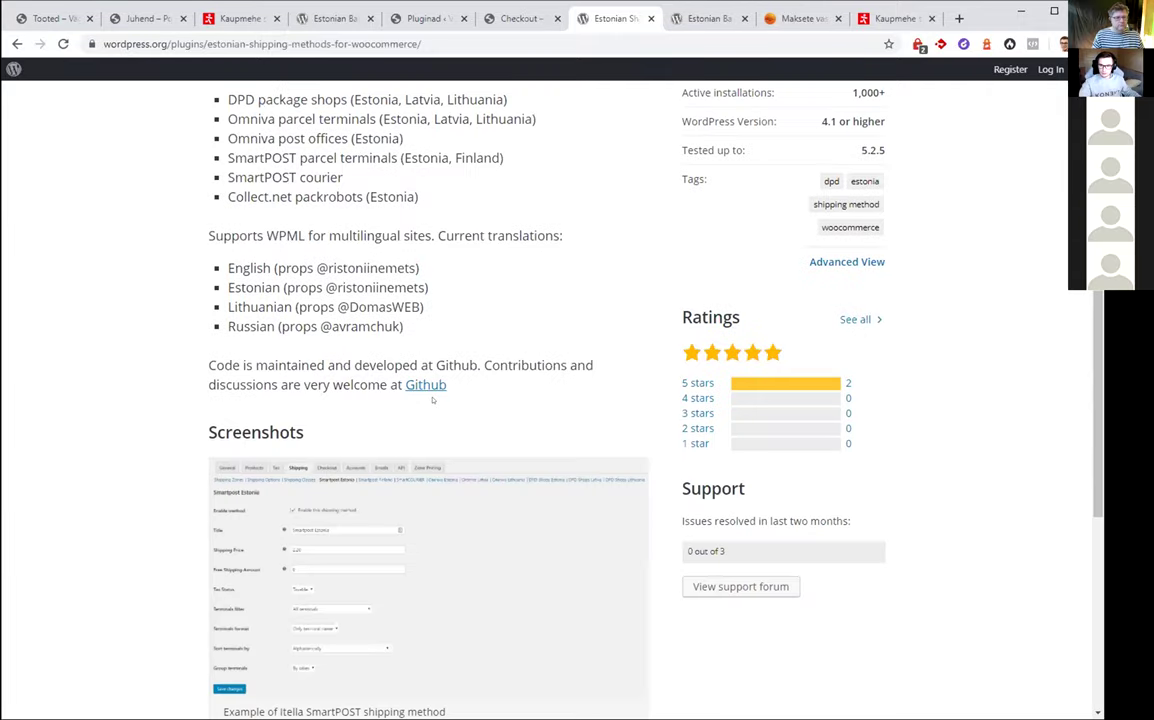
scroll(453, 351, up, 5)
Activate Estonian Shipping Methods for WooCommerce on the store and open WooCommerce Seaded
click(425, 18)
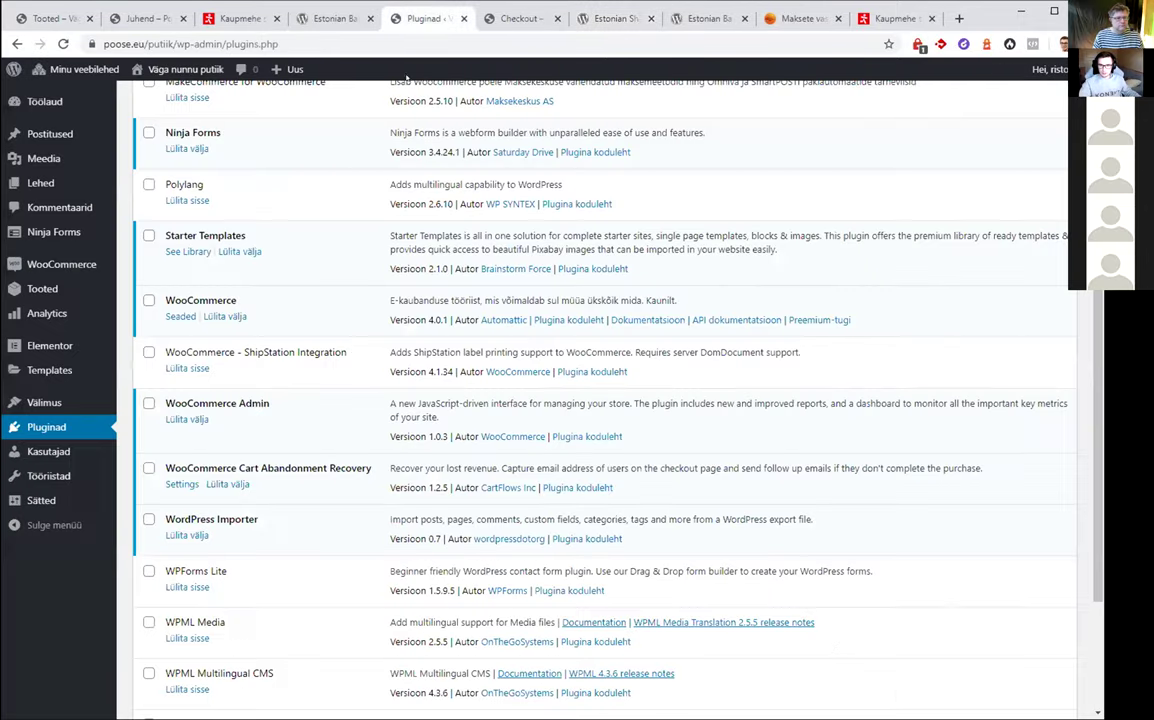
scroll(258, 395, up, 6)
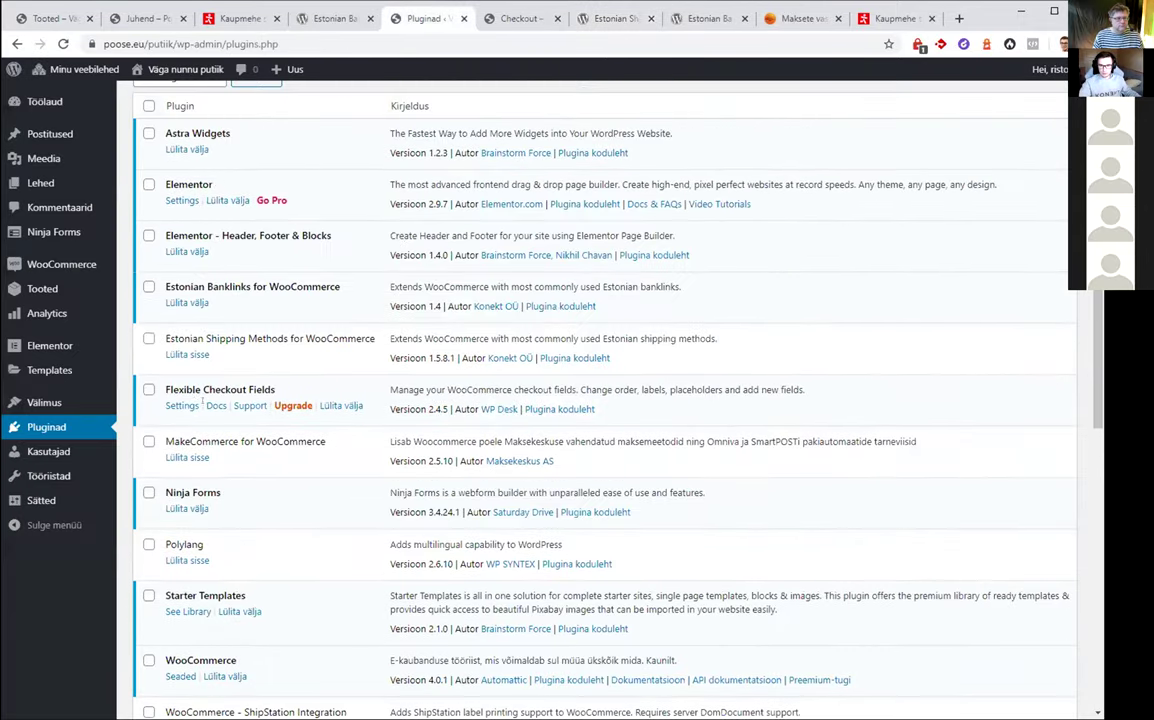
click(181, 353)
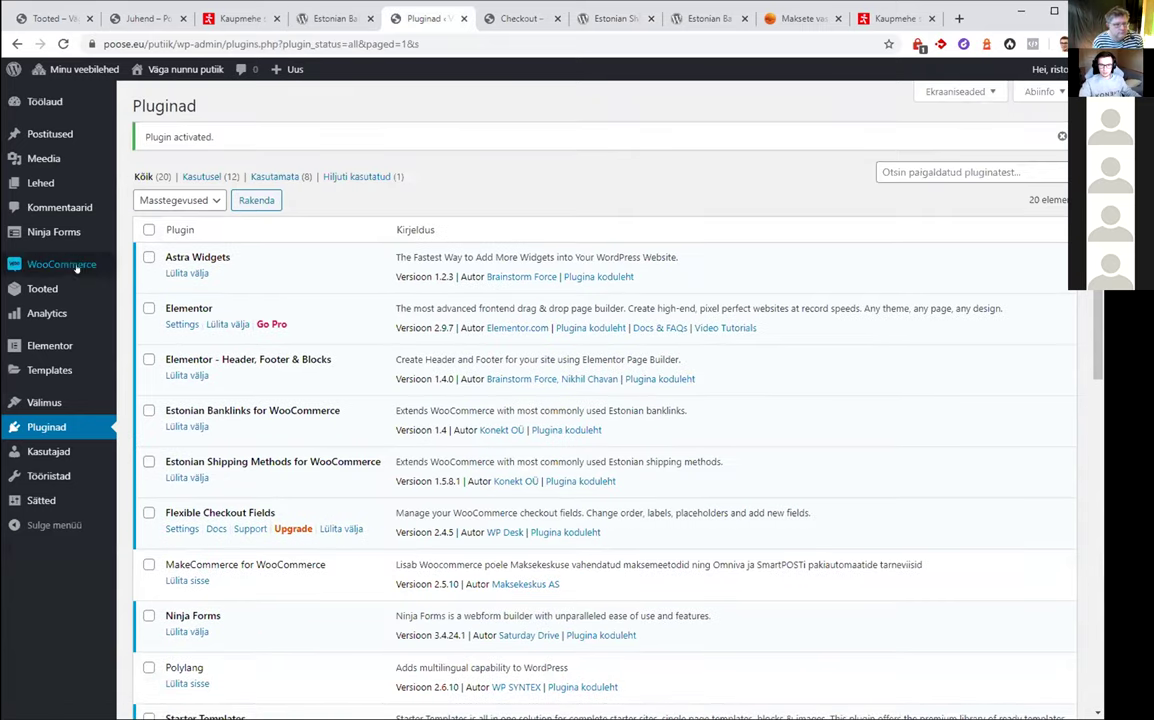
mouse_move(62, 264)
click(143, 366)
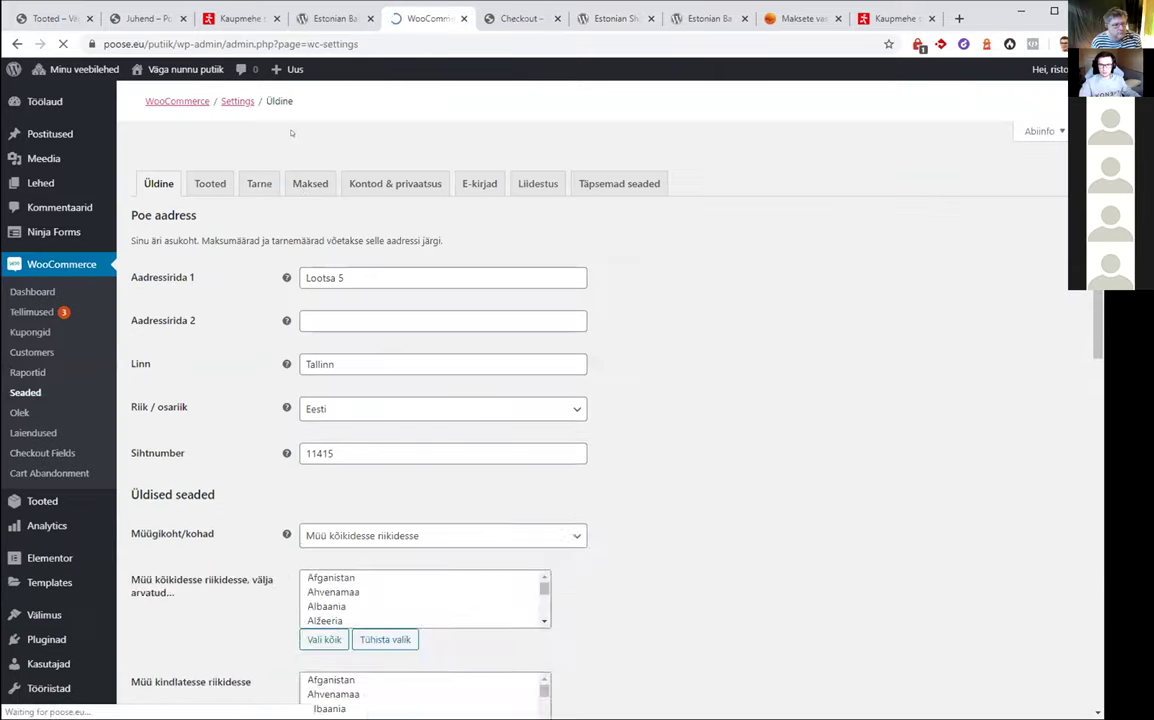
On the Tarne tab, tick Aktiveeri for Smartpost Eesti, set Saatekulu to 3 and save
click(258, 183)
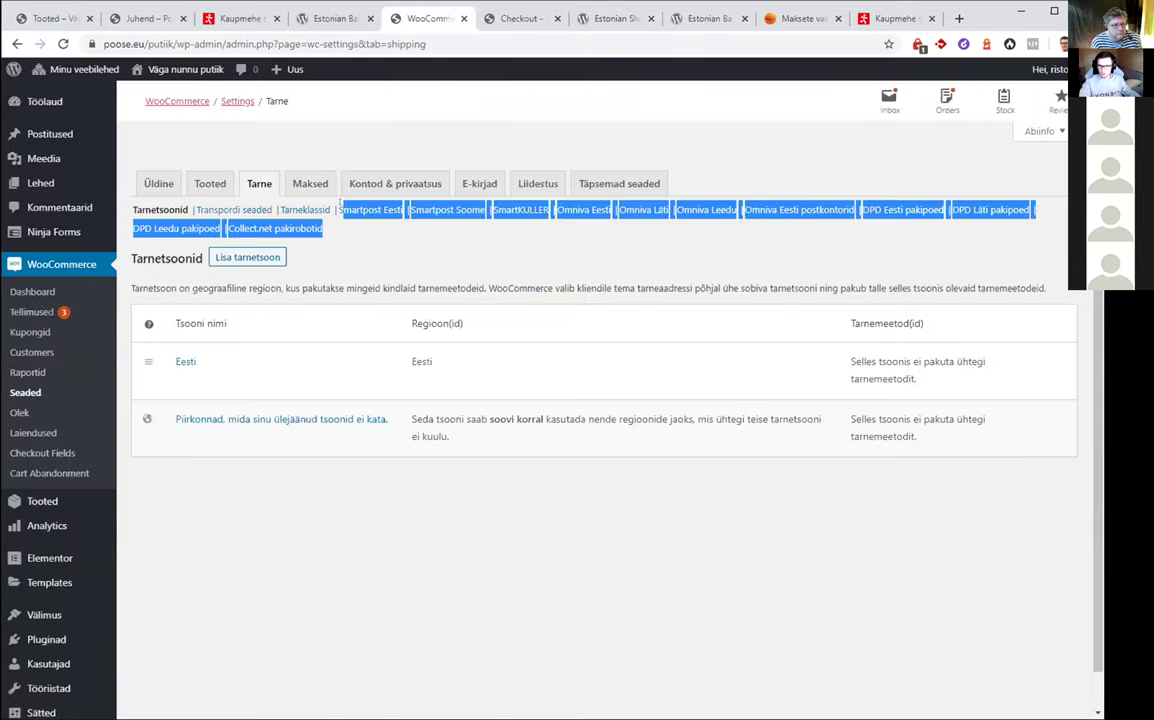
drag(338, 209, 326, 240)
click(421, 226)
click(369, 209)
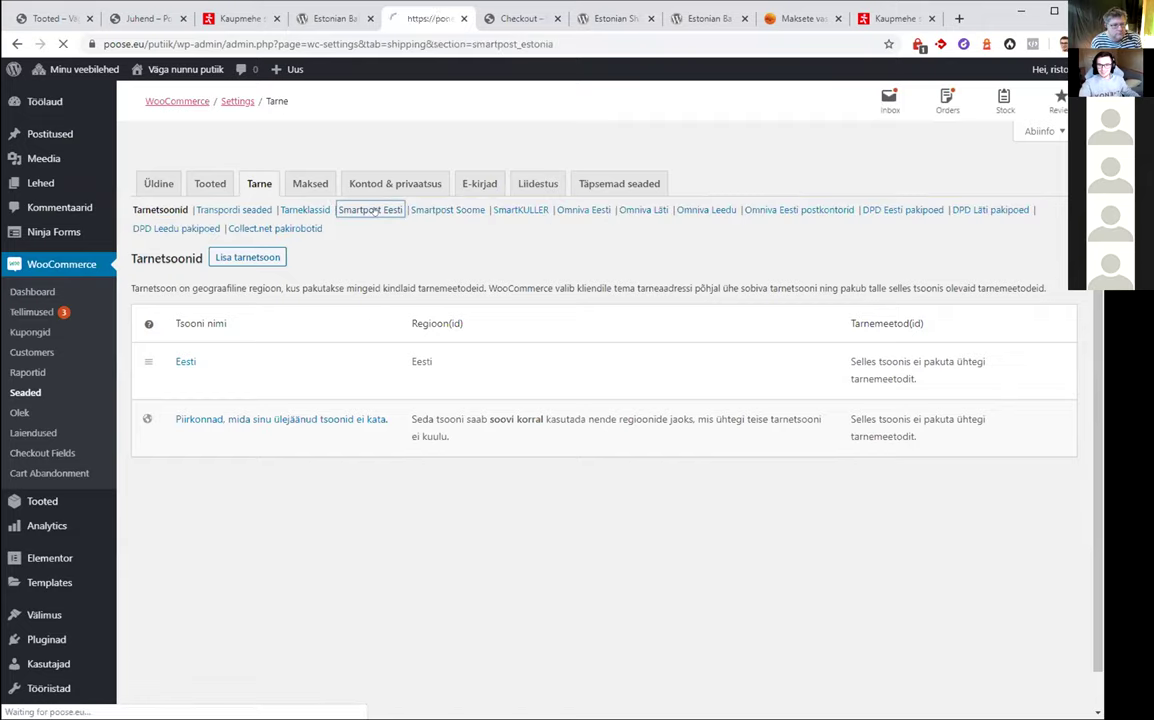
click(330, 295)
key(Tab)
key(Tab)
text(3)
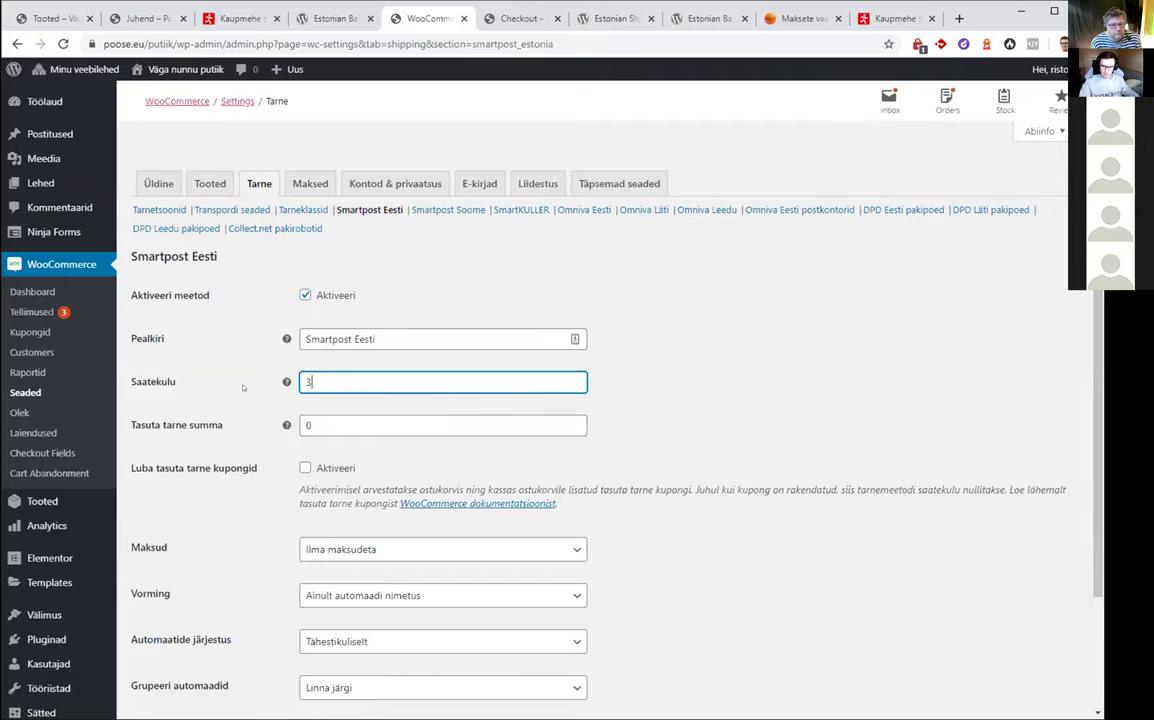
scroll(600, 450, down, 2)
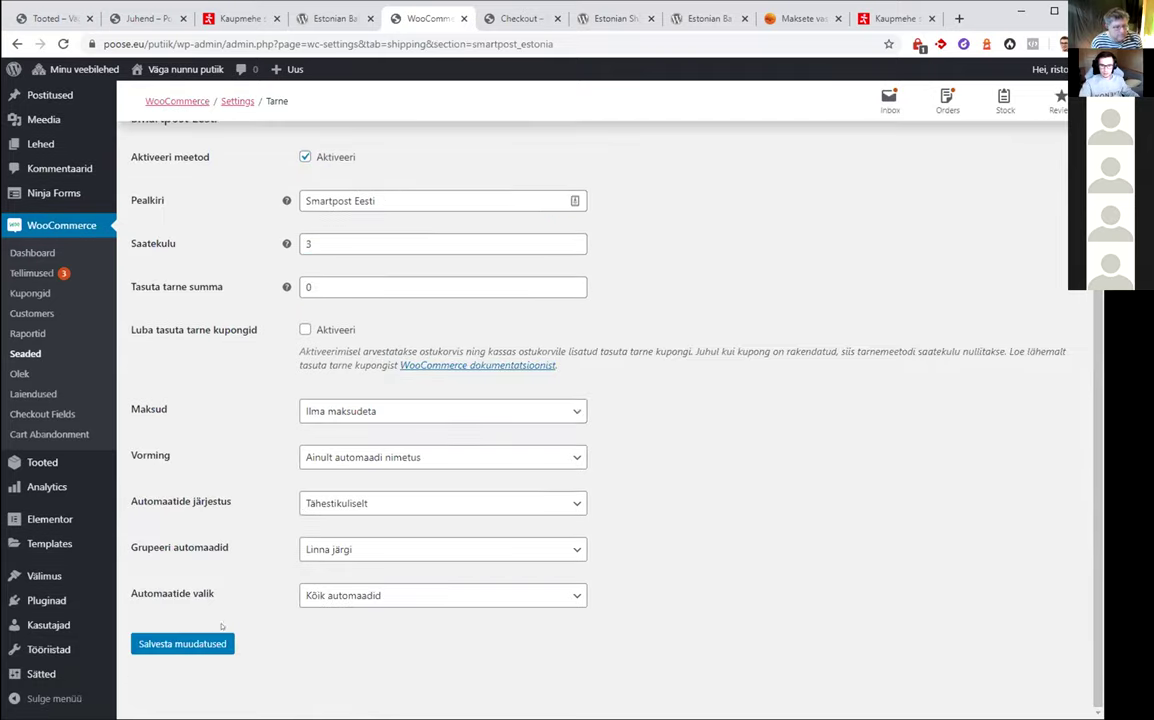
click(199, 643)
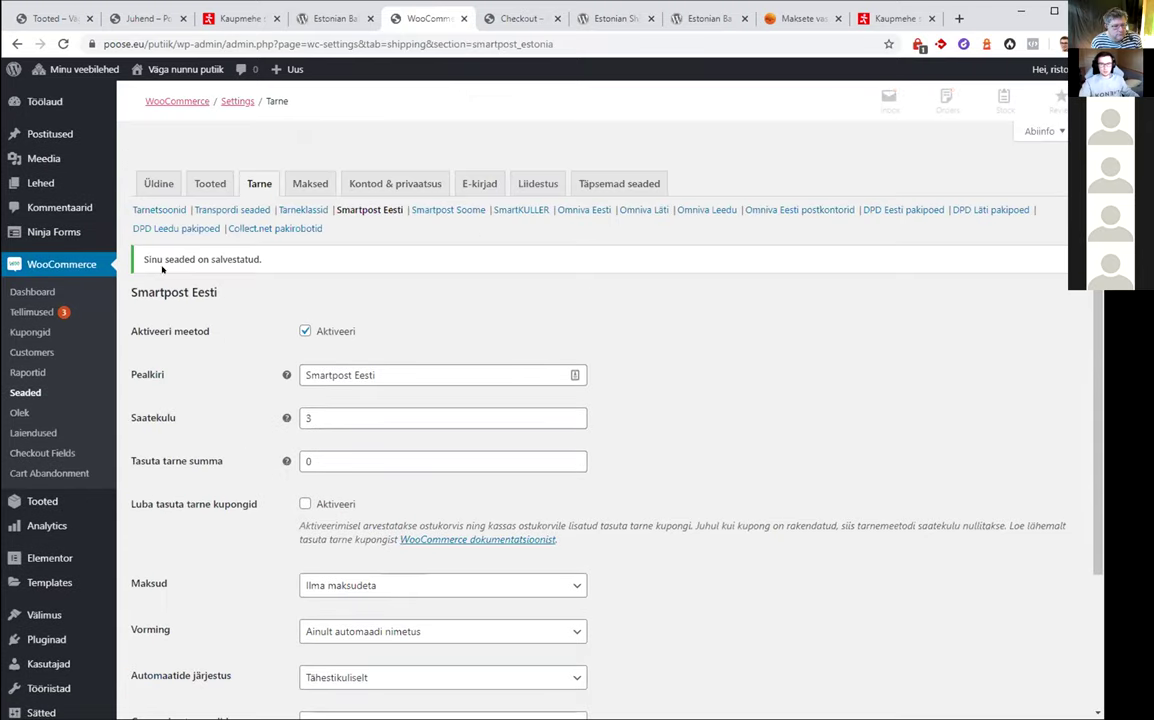
mouse_move(155, 75)
right_click(168, 112)
key(Escape)
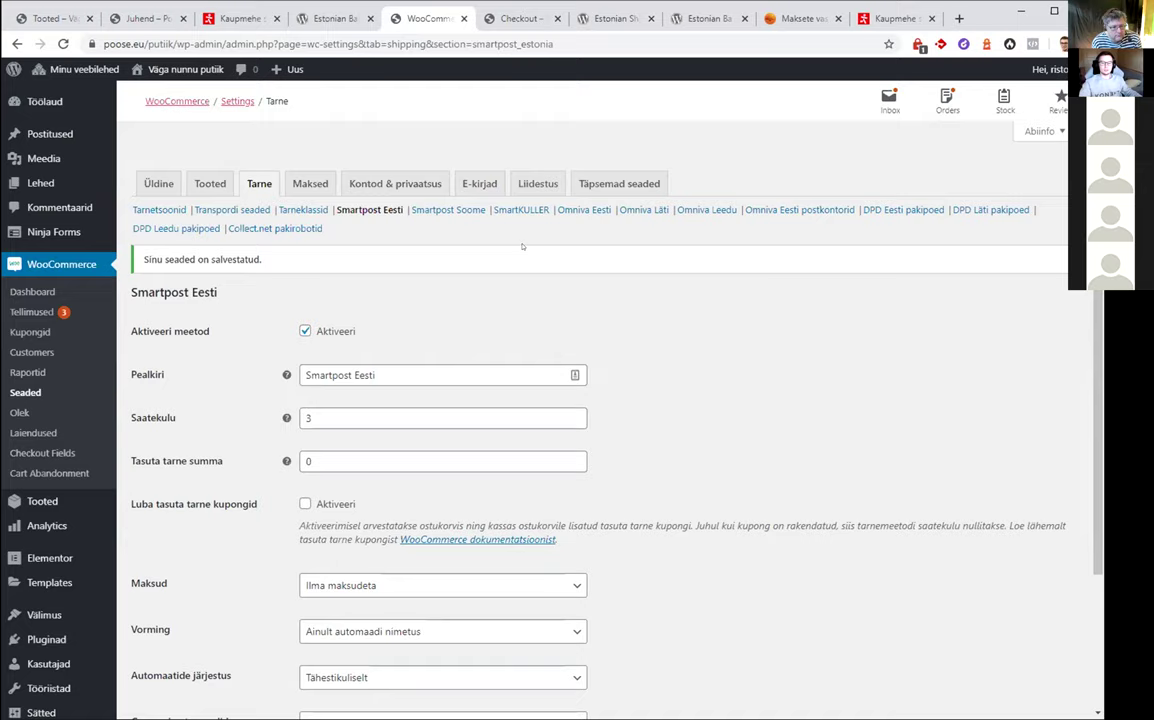
click(519, 18)
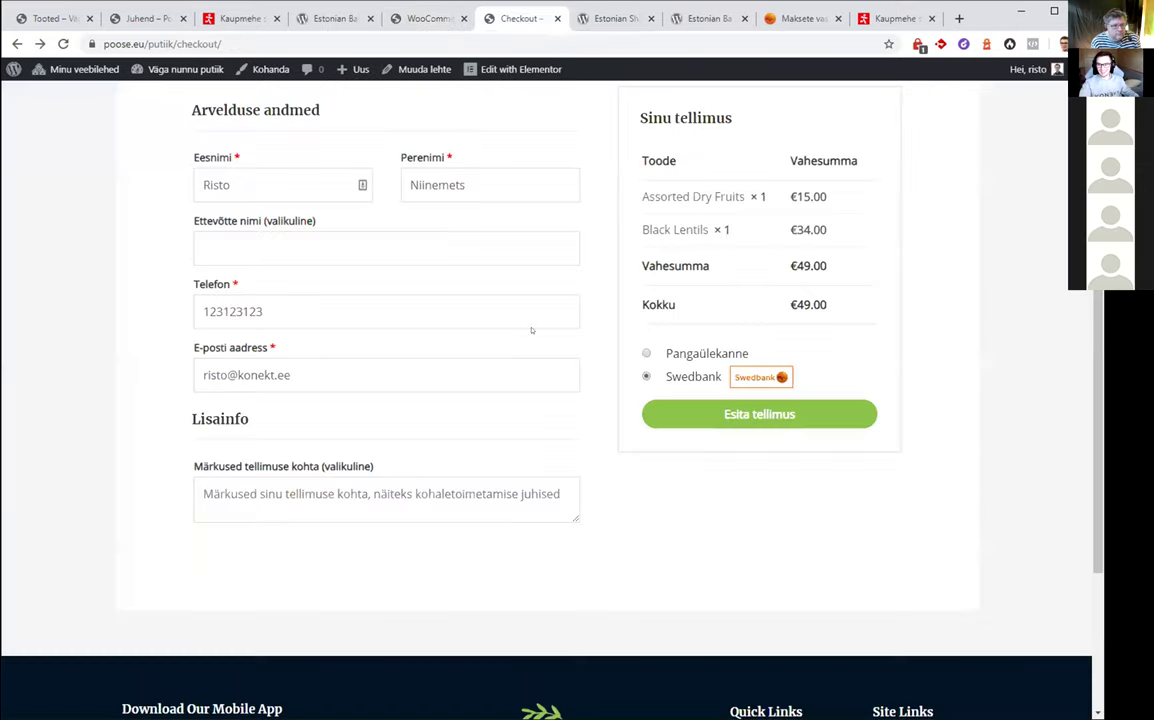
scroll(531, 330, up, 2)
right_click(484, 325)
right_click(478, 255)
click(544, 290)
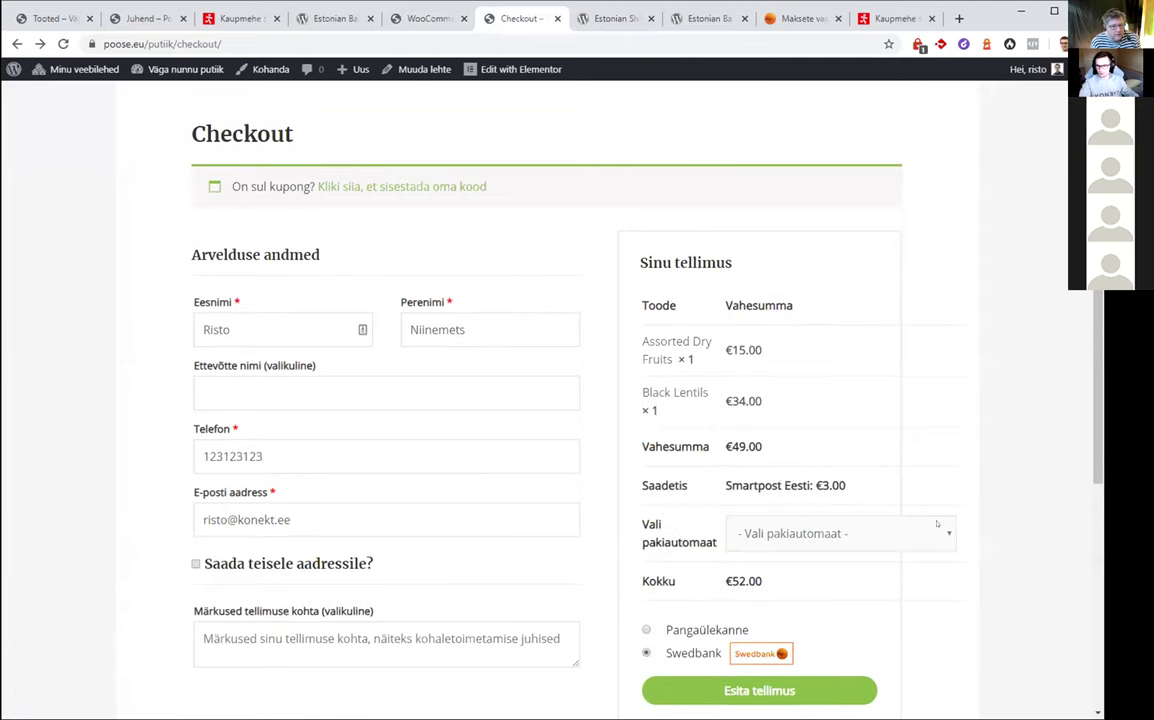
scroll(658, 372, down, 1)
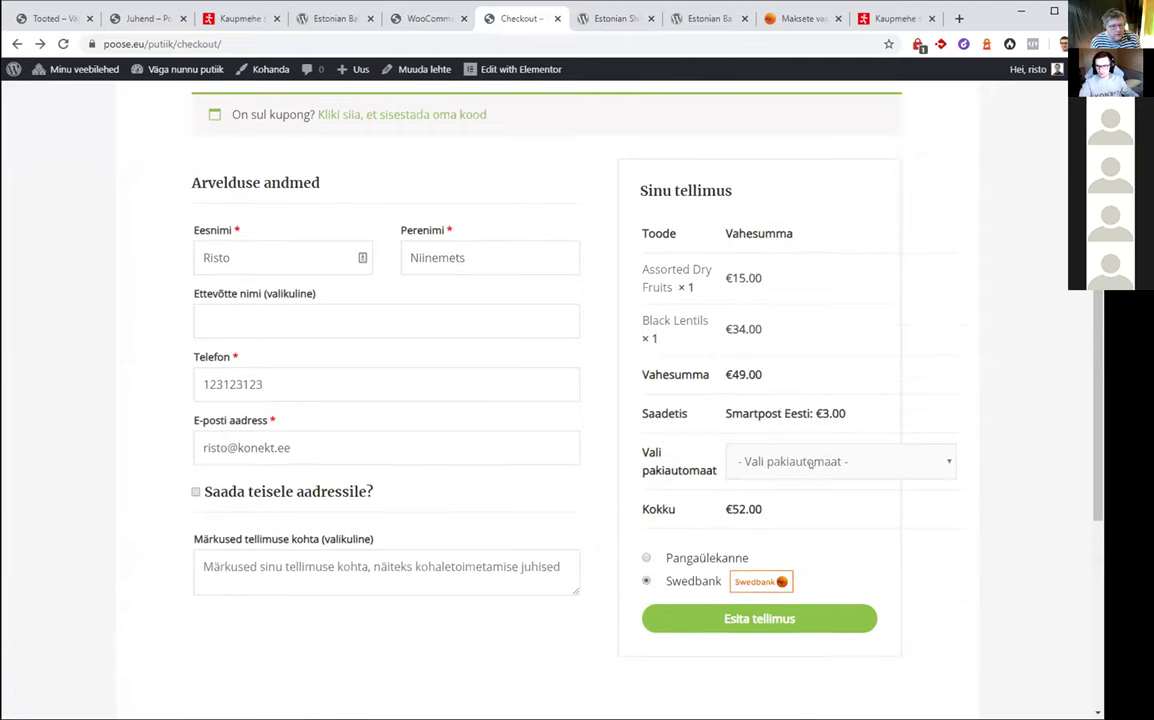
click(822, 463)
scroll(832, 540, down, 20)
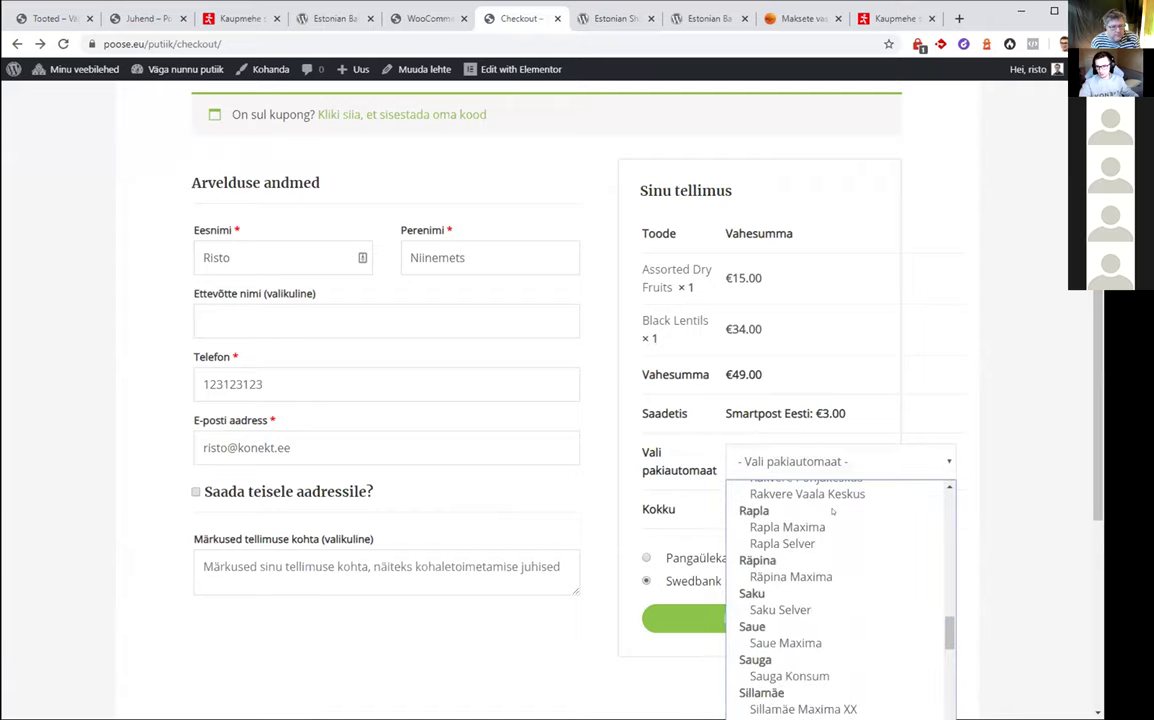
click(845, 420)
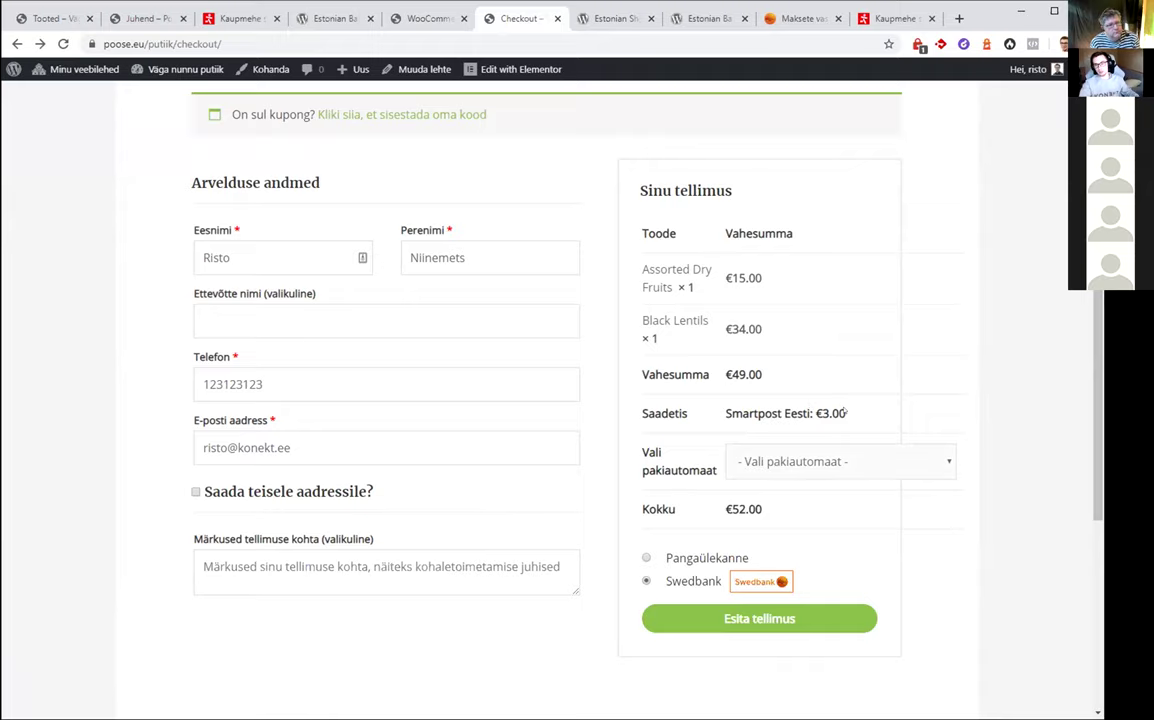
scroll(800, 376, up, 4)
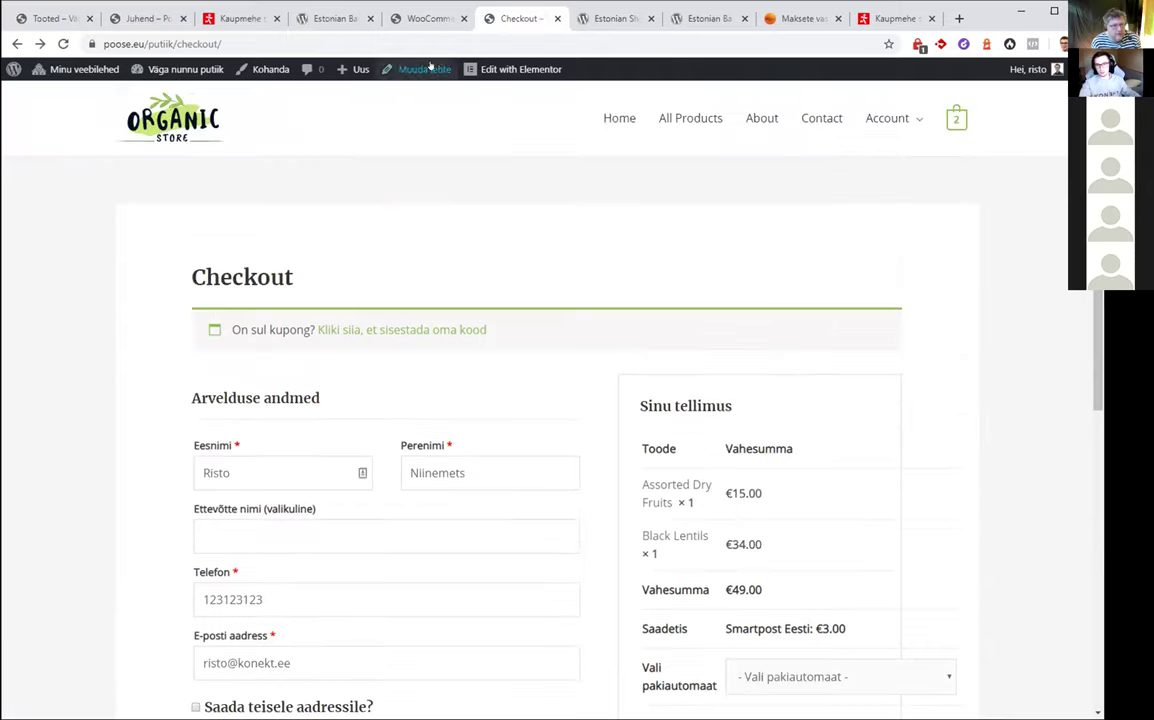
click(430, 18)
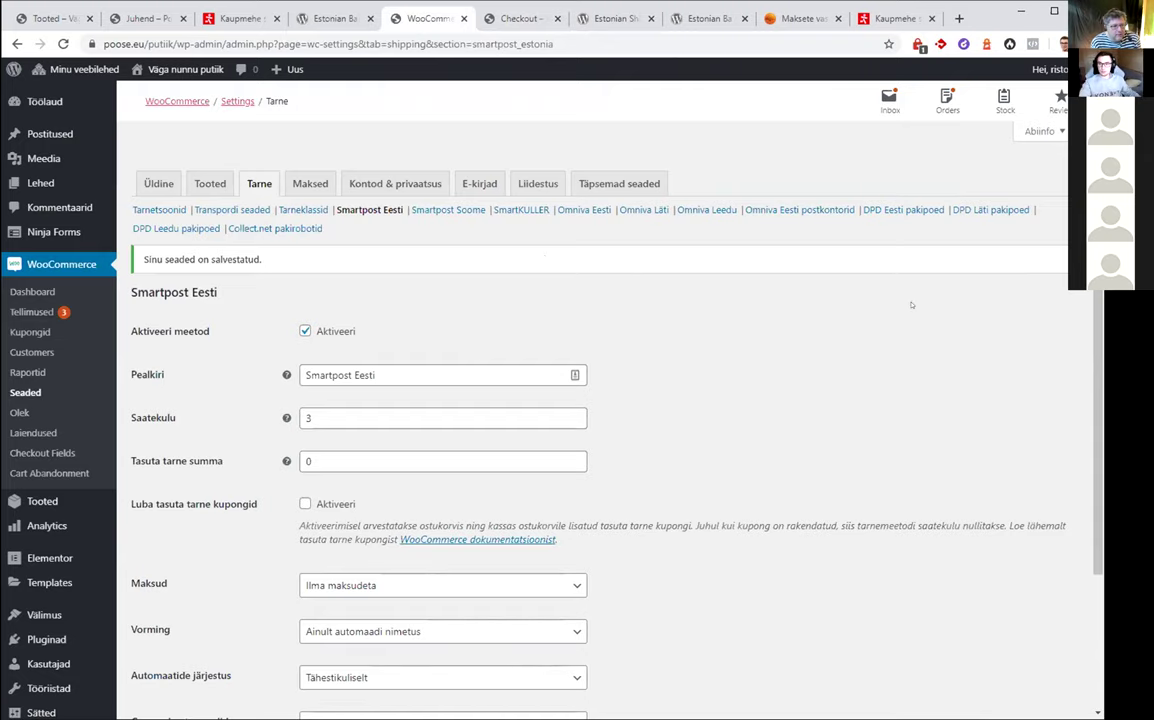
Tick Aktiveeri for DPD Eesti pakipoed, replace Saatekulu with 3, and save the changes
click(903, 210)
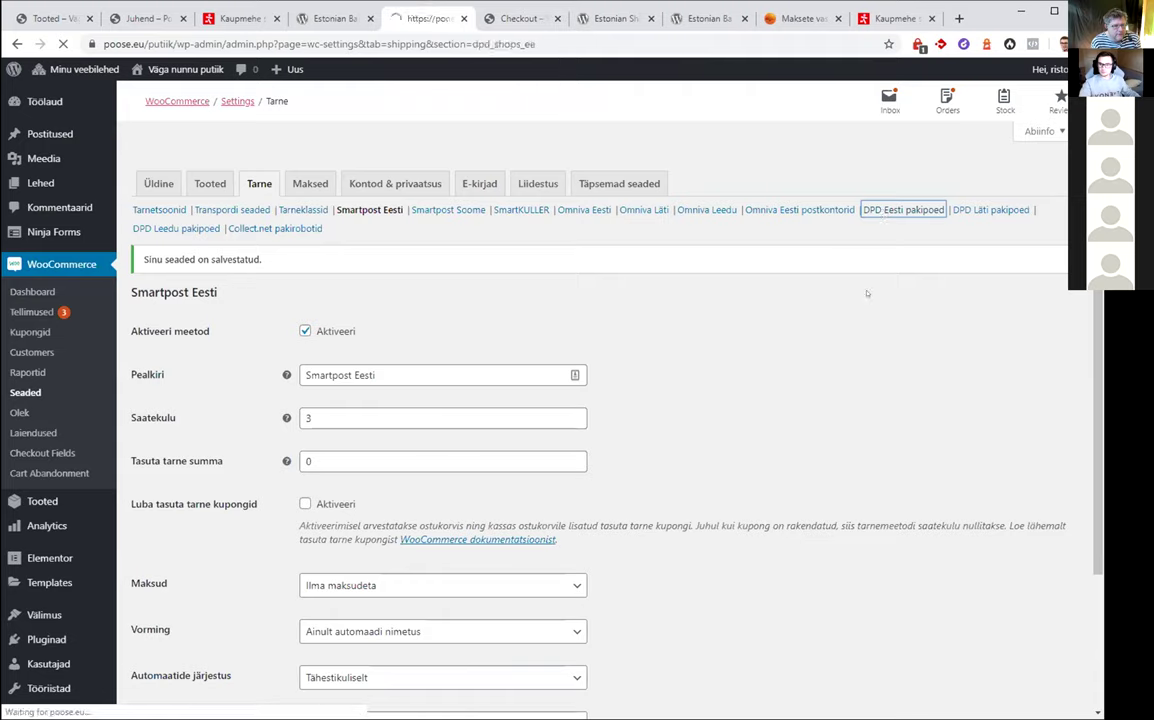
click(305, 295)
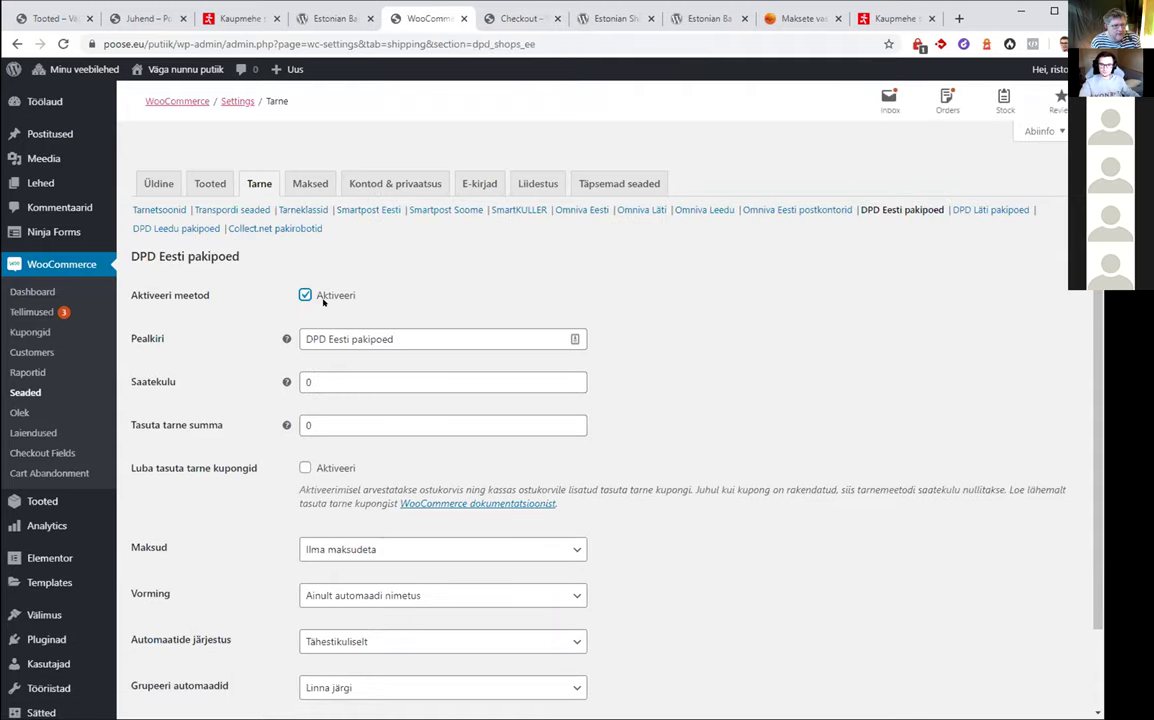
double_click(377, 377)
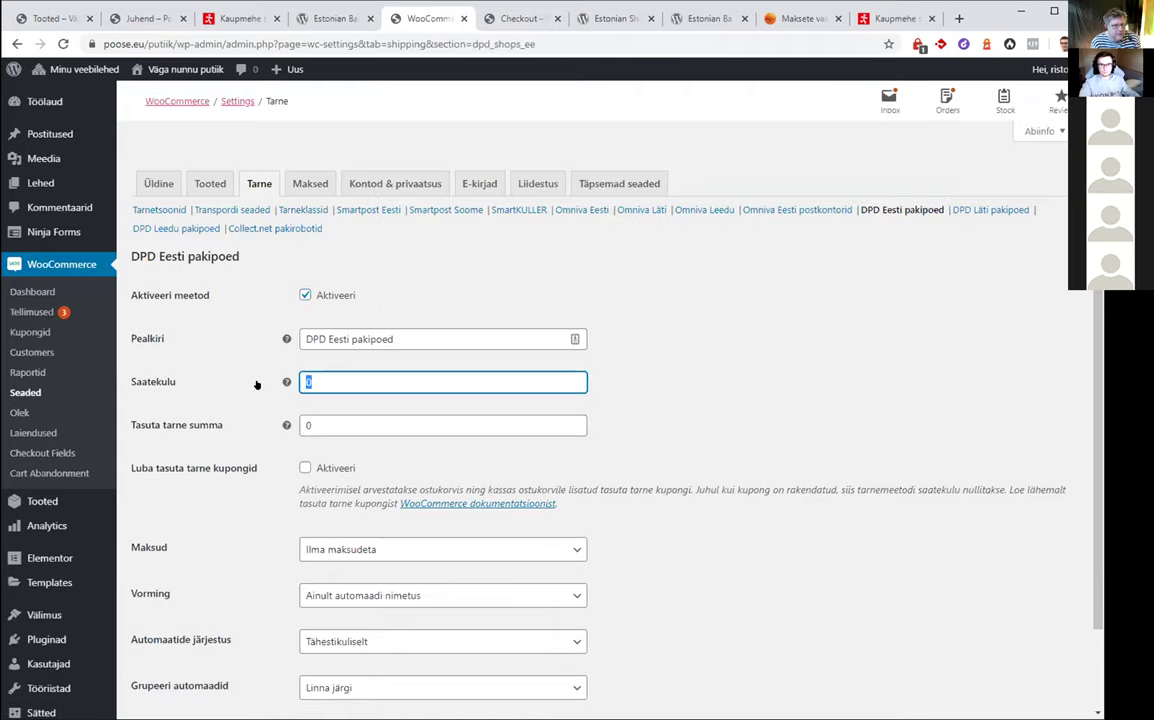
text(3)
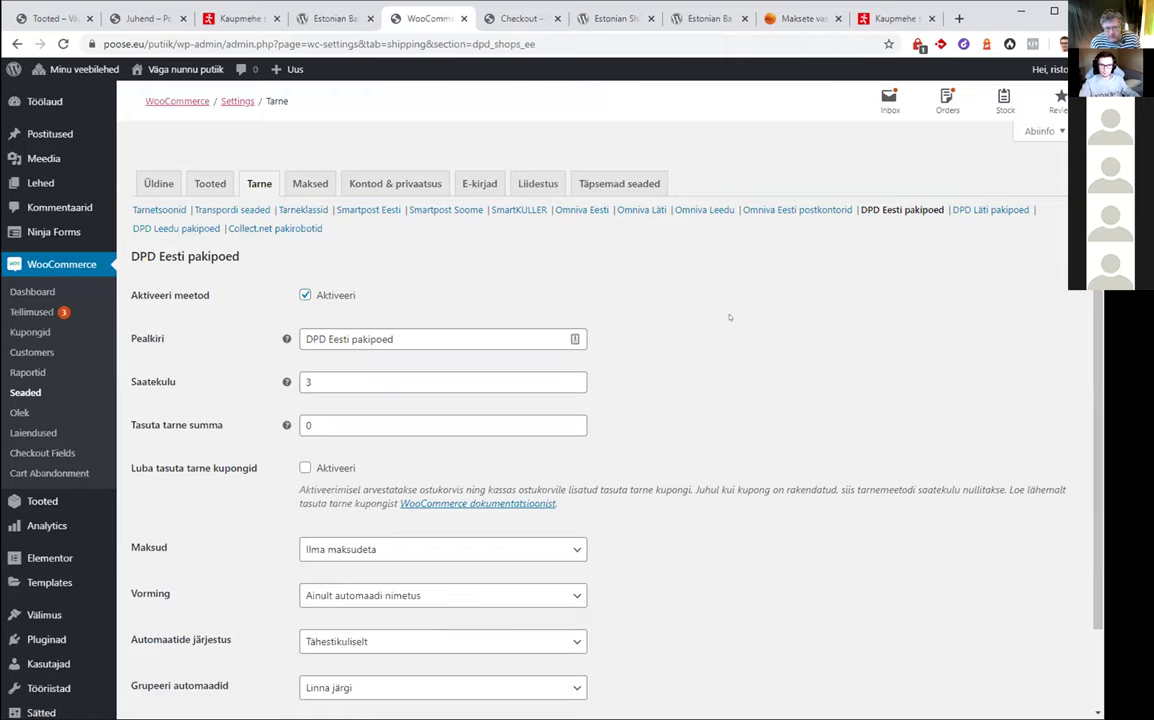
scroll(500, 340, down, 2)
click(182, 643)
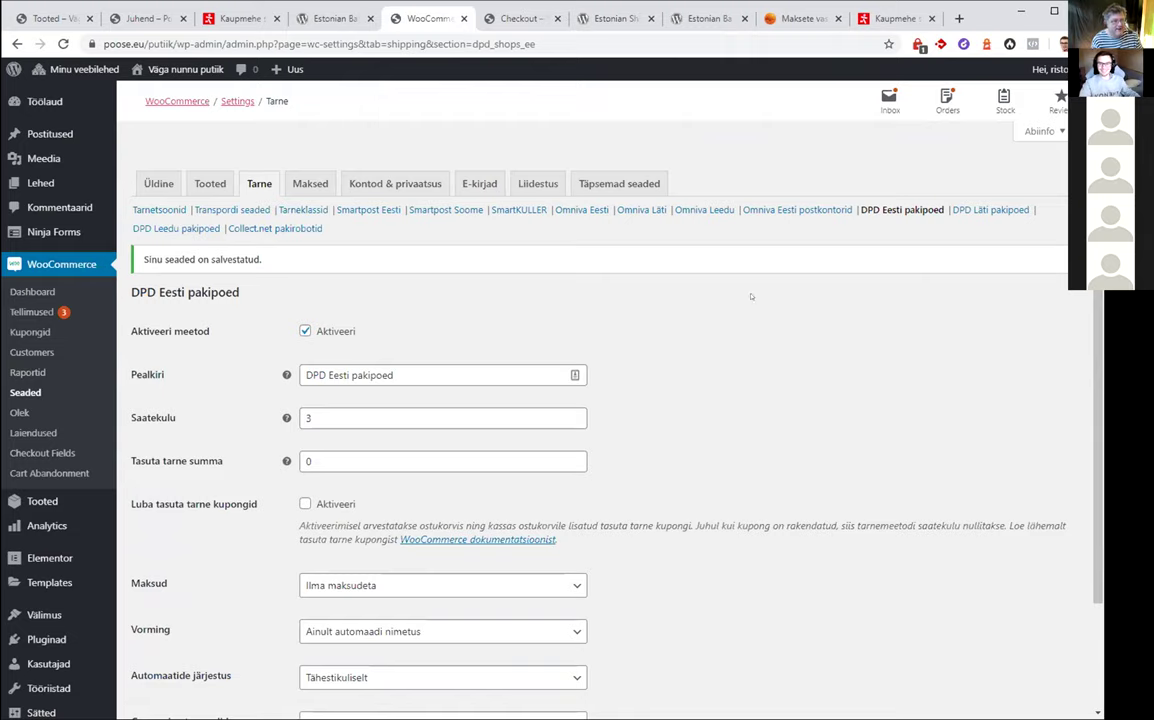
scroll(680, 315, down, 2)
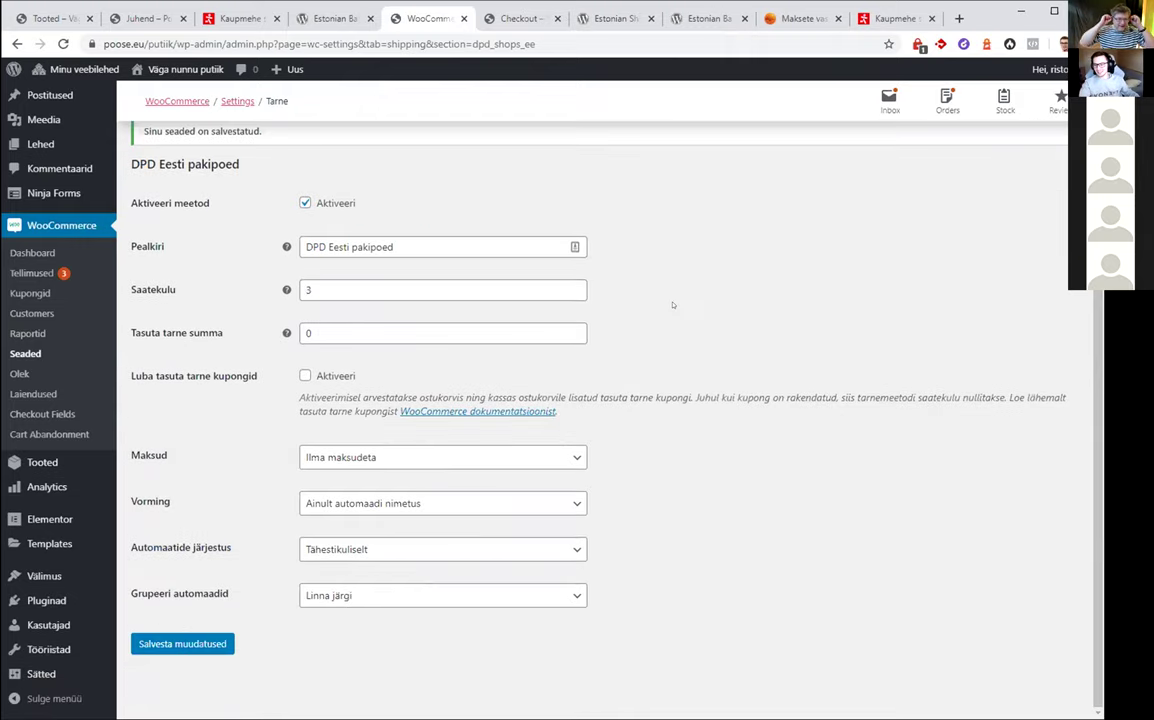
scroll(673, 305, up, 2)
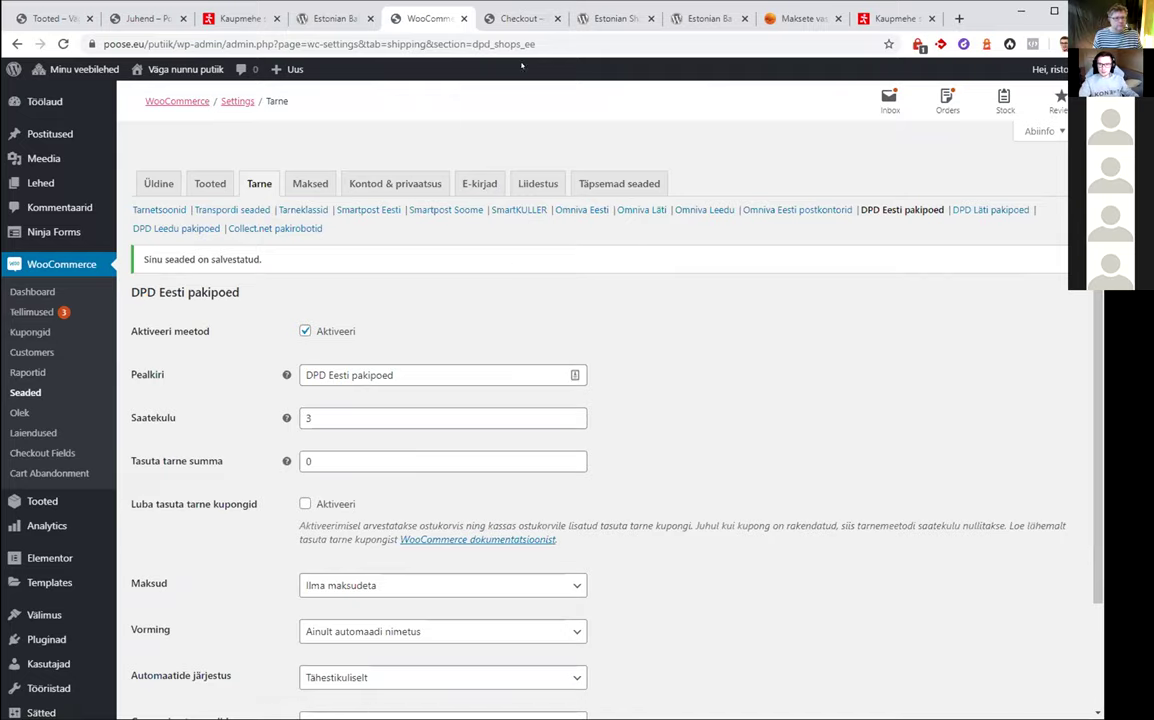
click(505, 18)
scroll(530, 230, down, 4)
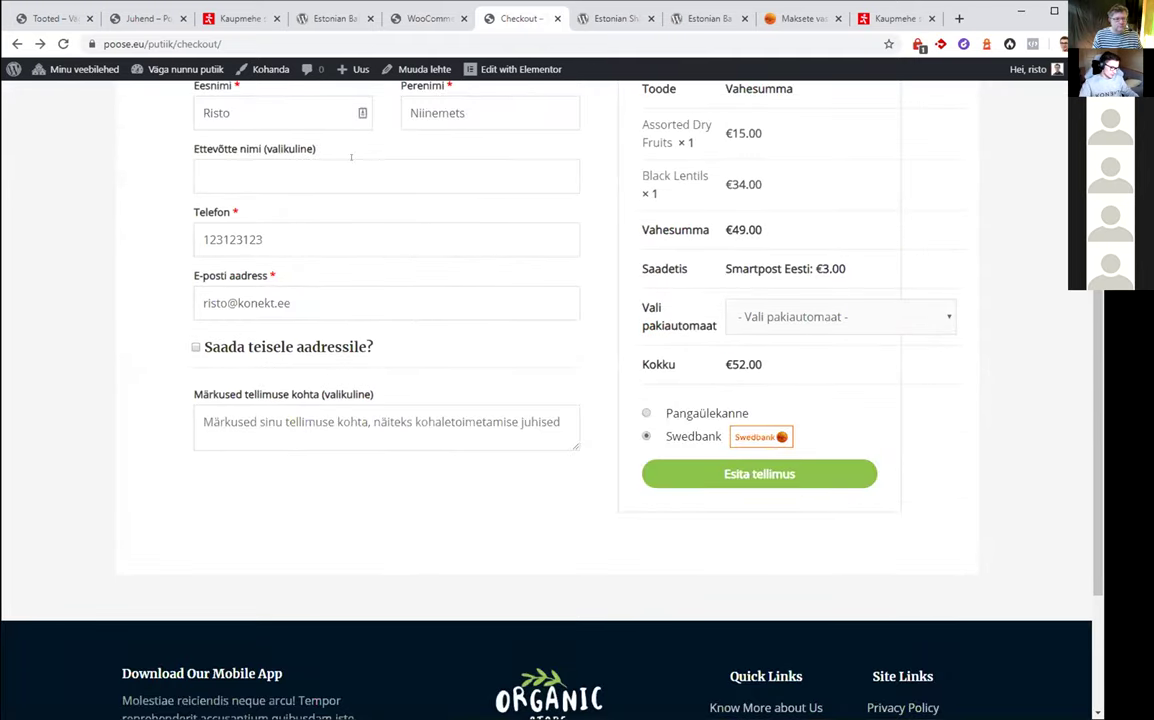
scroll(380, 140, up, 4)
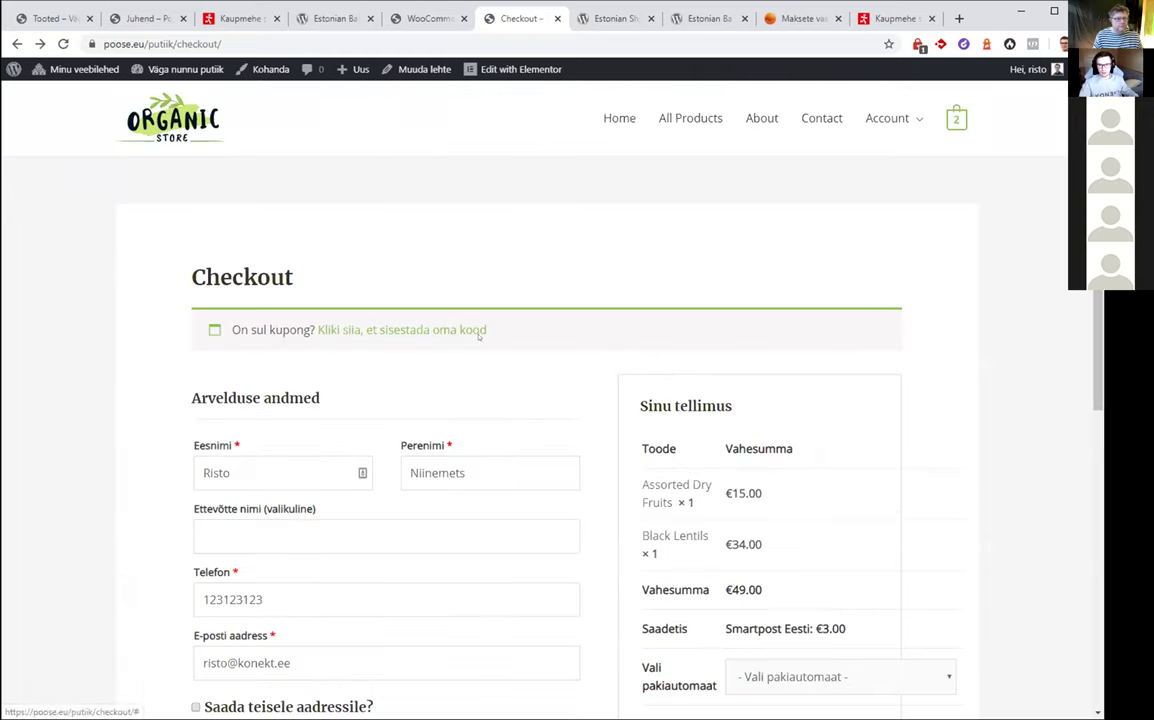
scroll(603, 318, down, 1)
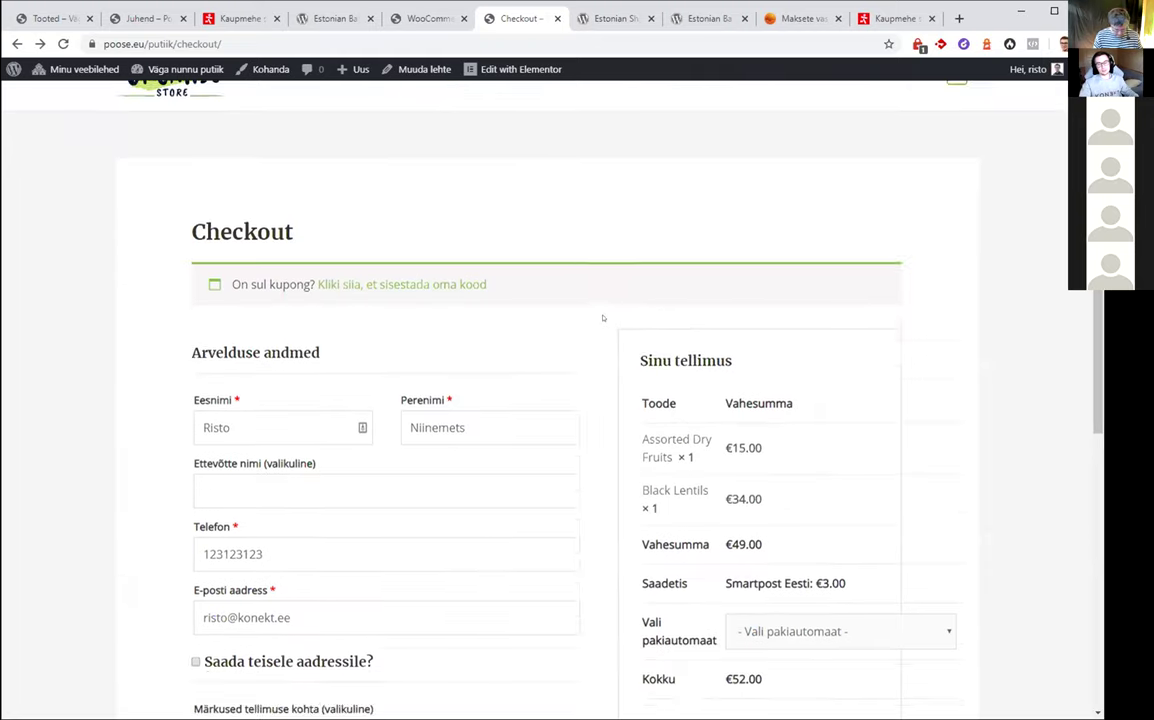
scroll(603, 318, down, 3)
scroll(598, 265, up, 1)
scroll(593, 260, up, 1)
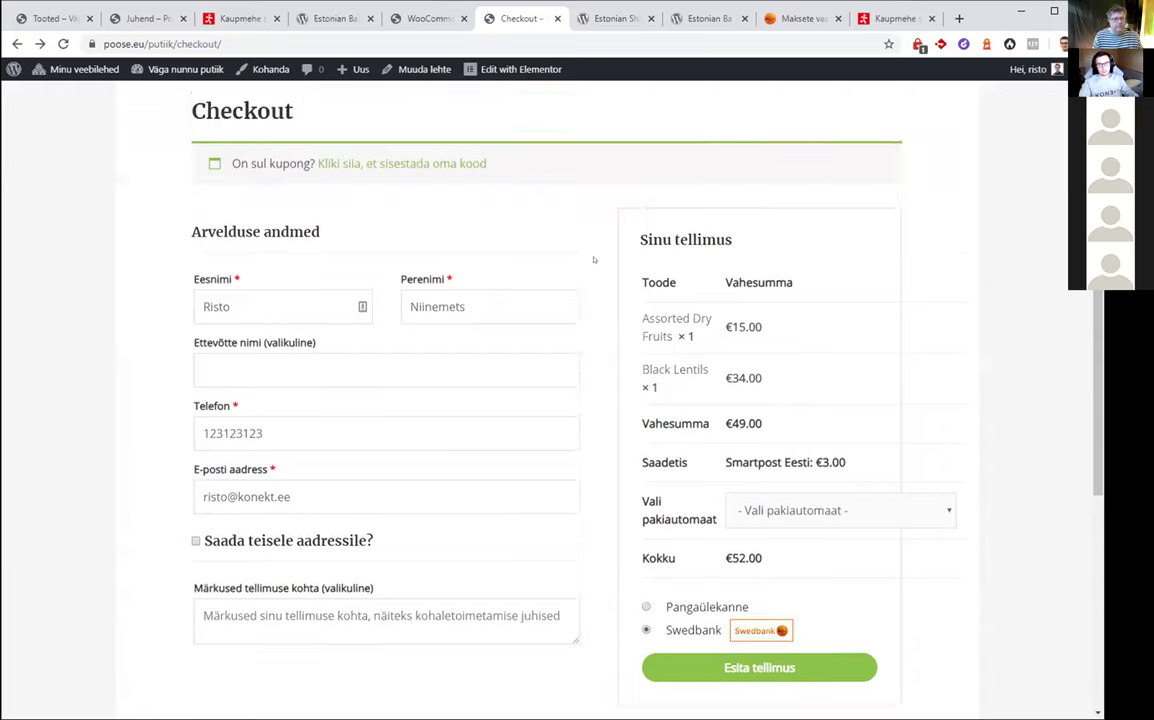
scroll(593, 260, up, 1)
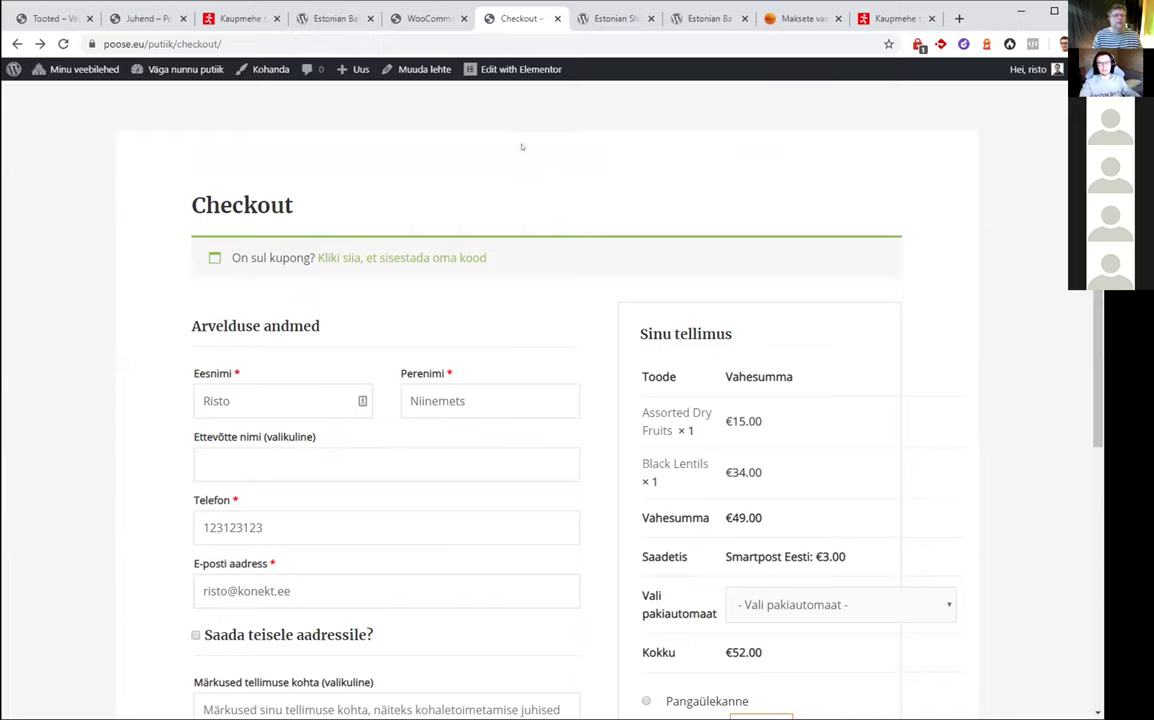
click(410, 18)
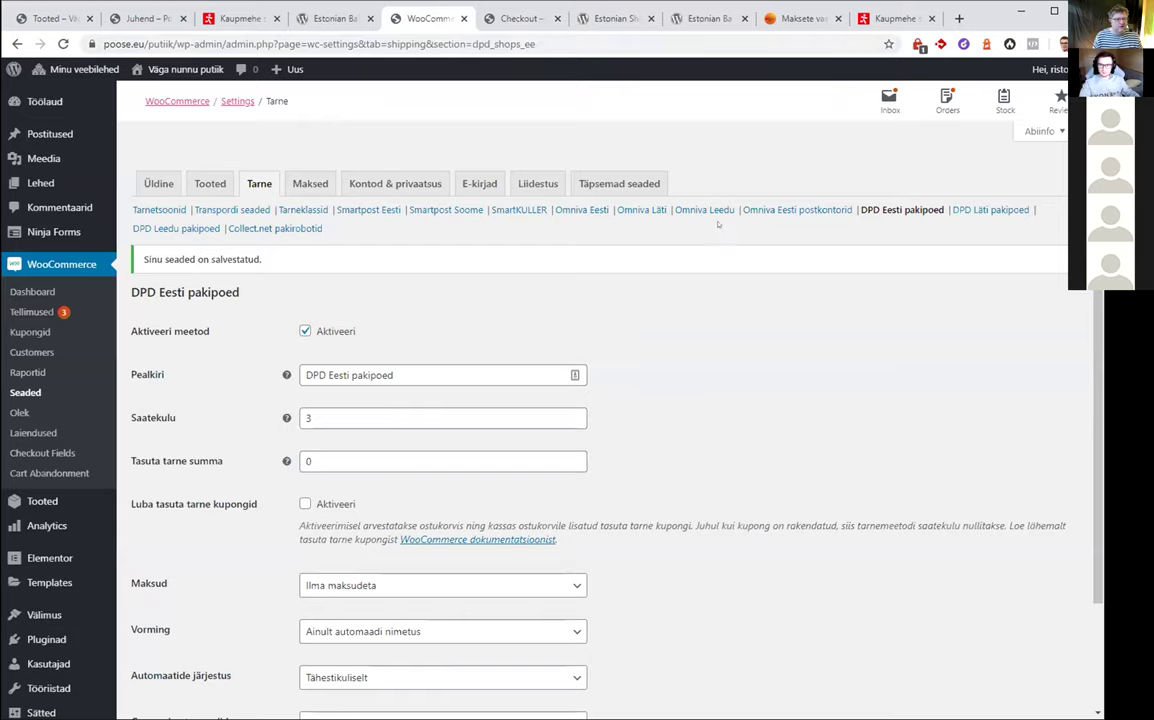
scroll(717, 225, down, 3)
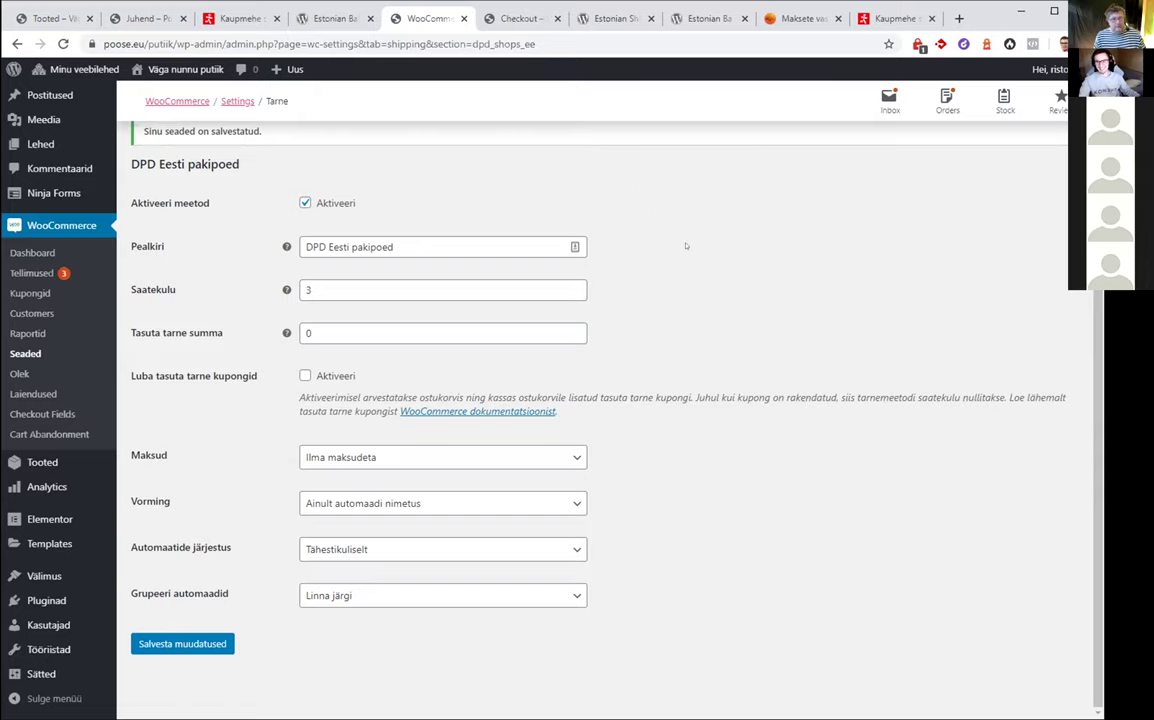
scroll(716, 292, up, 2)
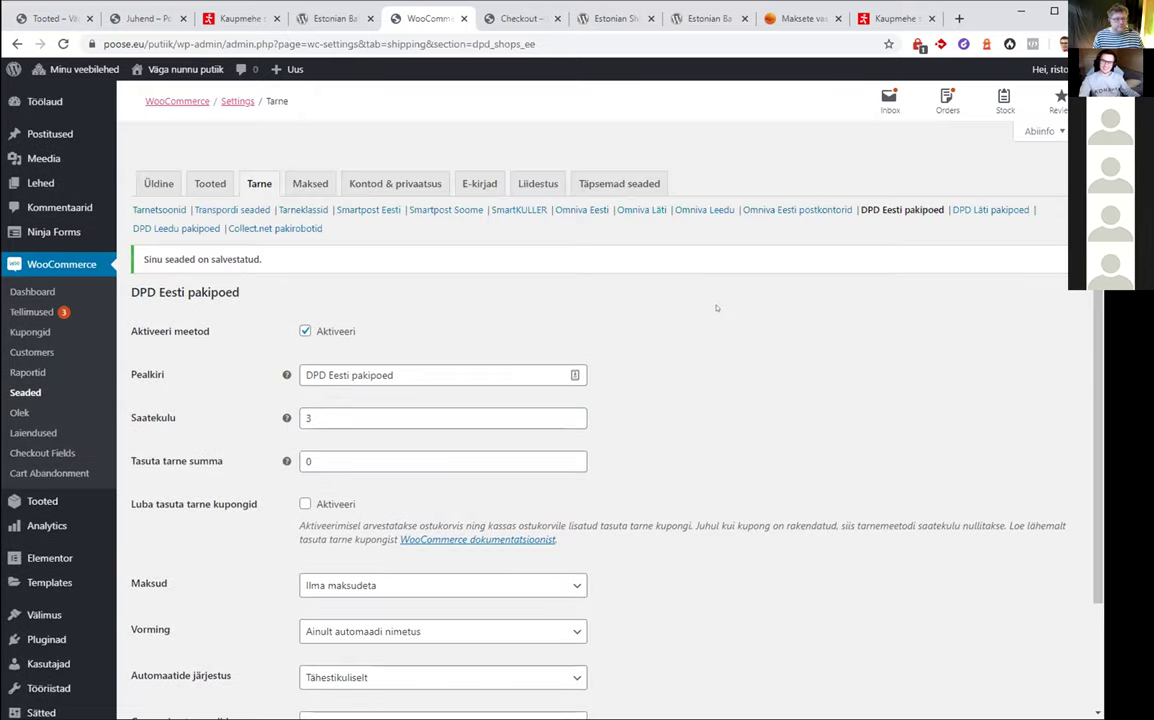
scroll(707, 307, down, 2)
scroll(705, 312, up, 2)
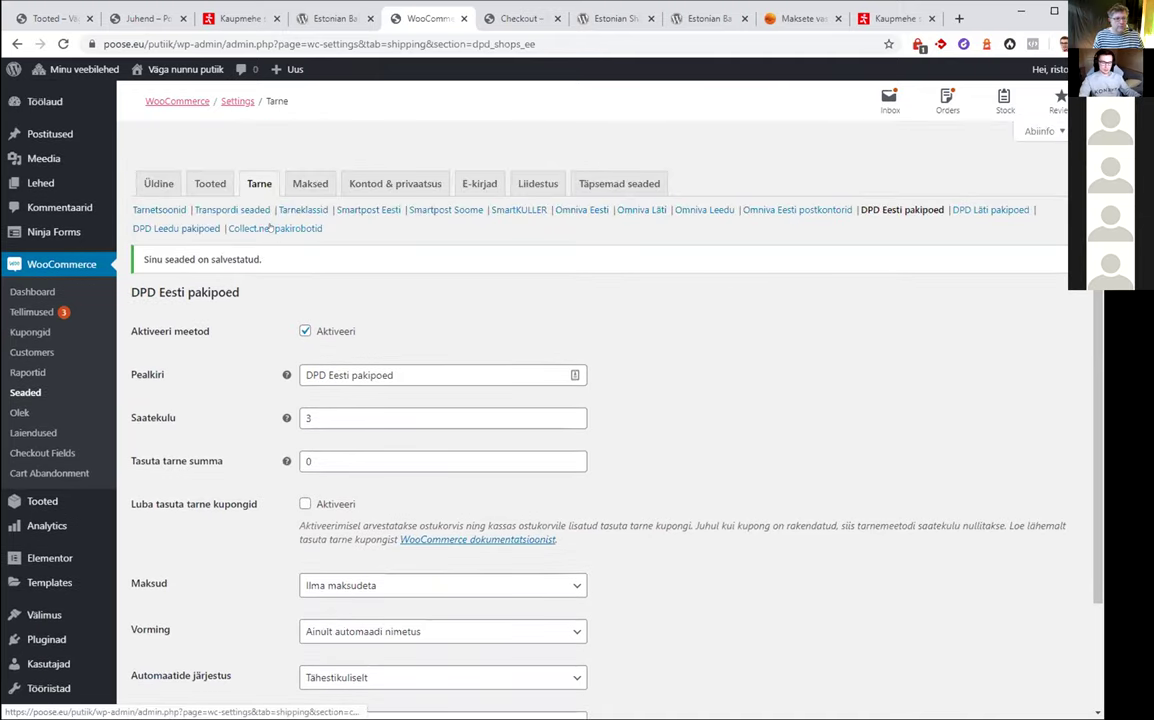
Review Collect.net pakirobotid settings: disabled, shipping cost 0, 7-day storage, username and password fields
click(270, 228)
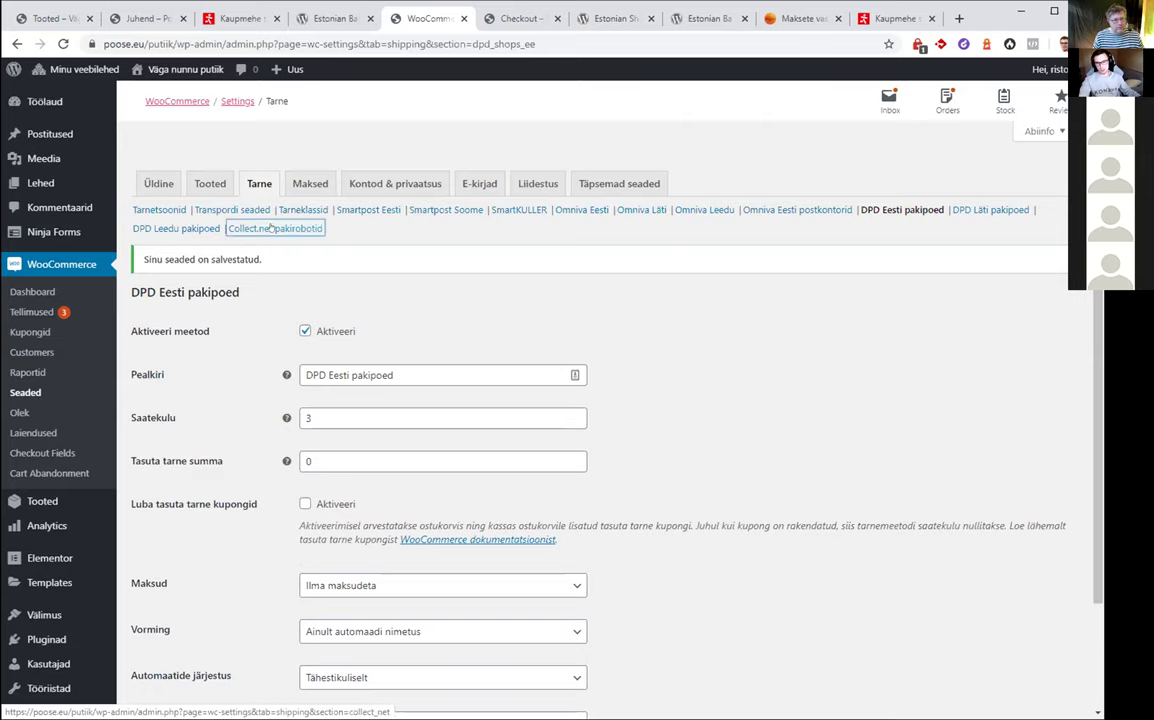
scroll(420, 433, down, 3)
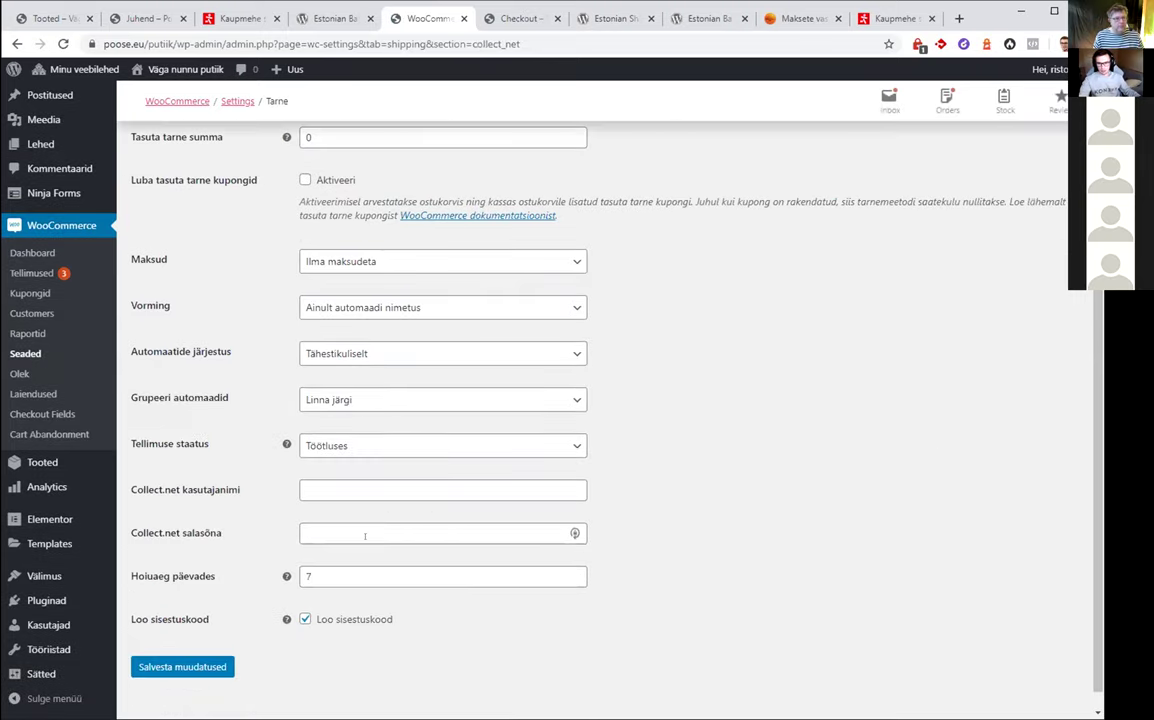
drag(137, 489, 593, 521)
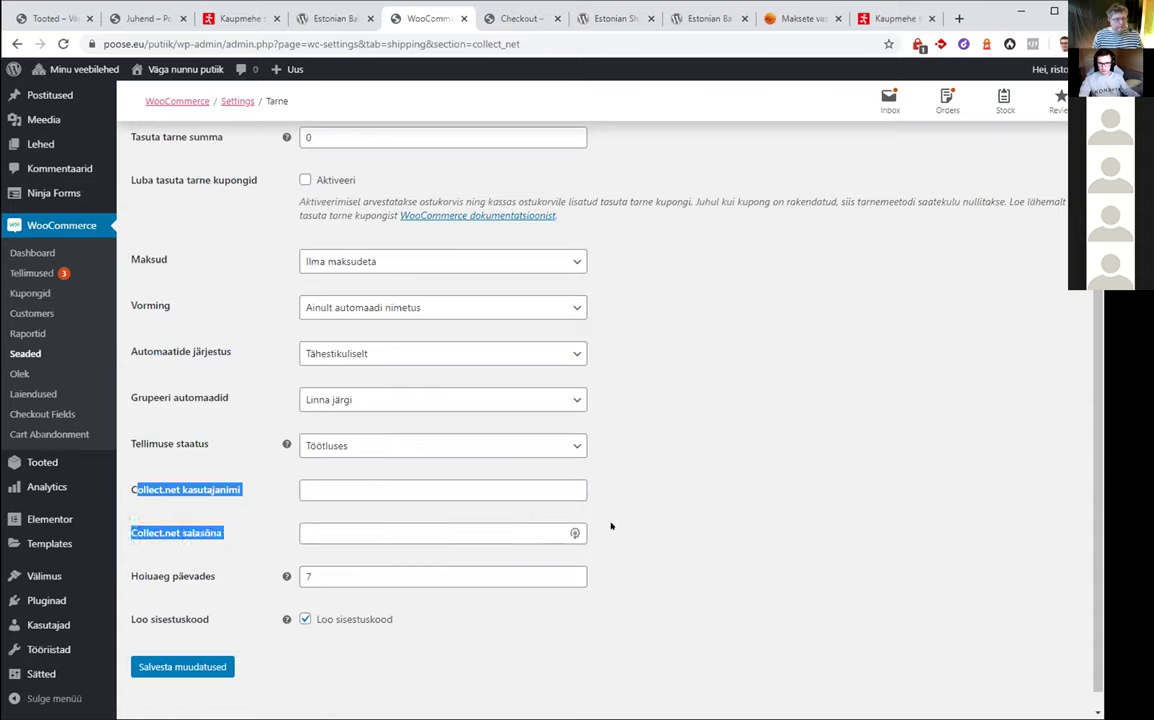
click(610, 532)
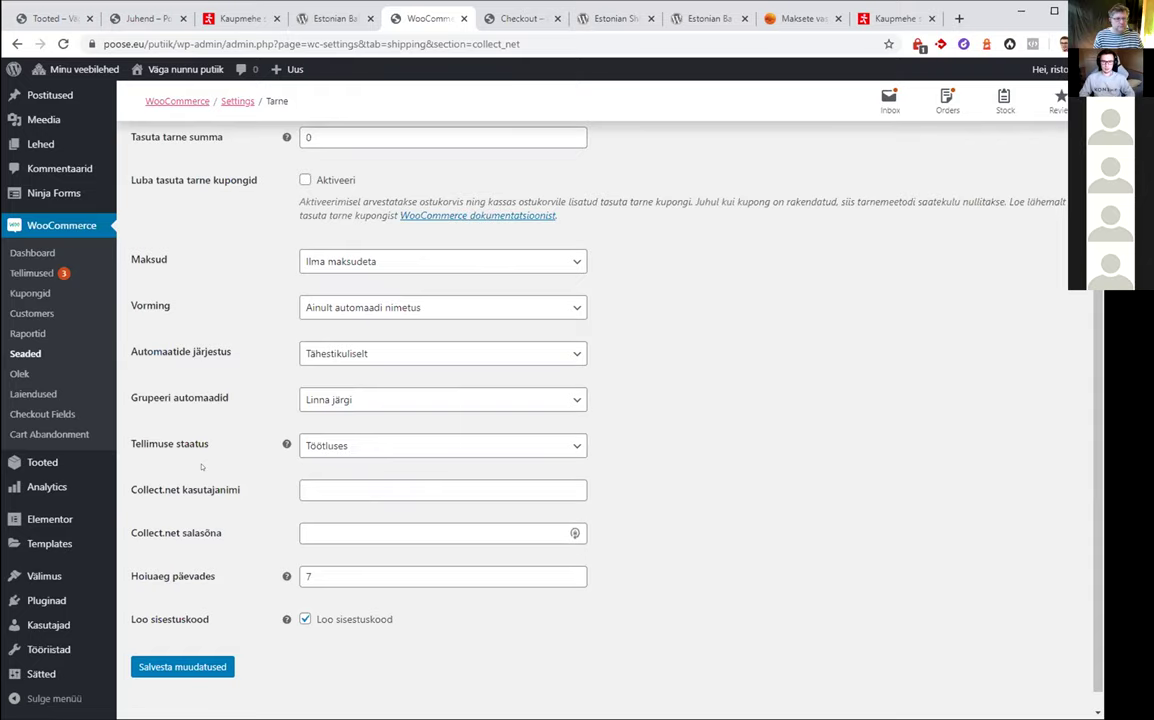
scroll(310, 460, up, 2)
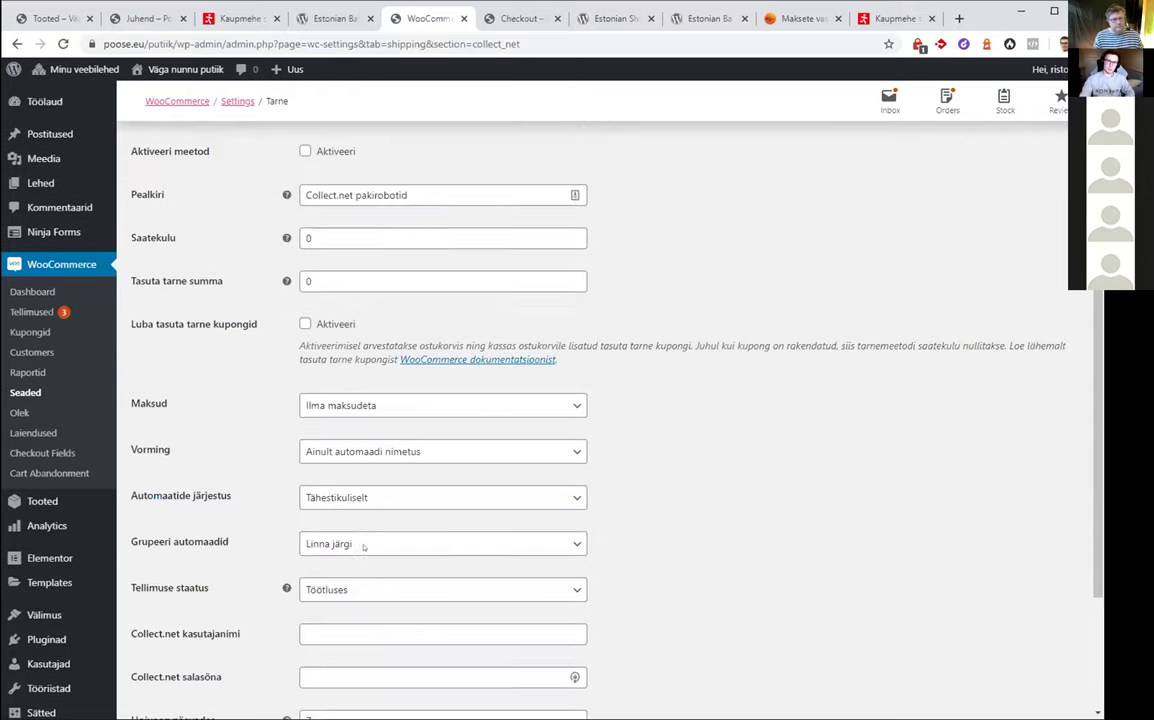
scroll(662, 497, down, 2)
scroll(595, 440, up, 4)
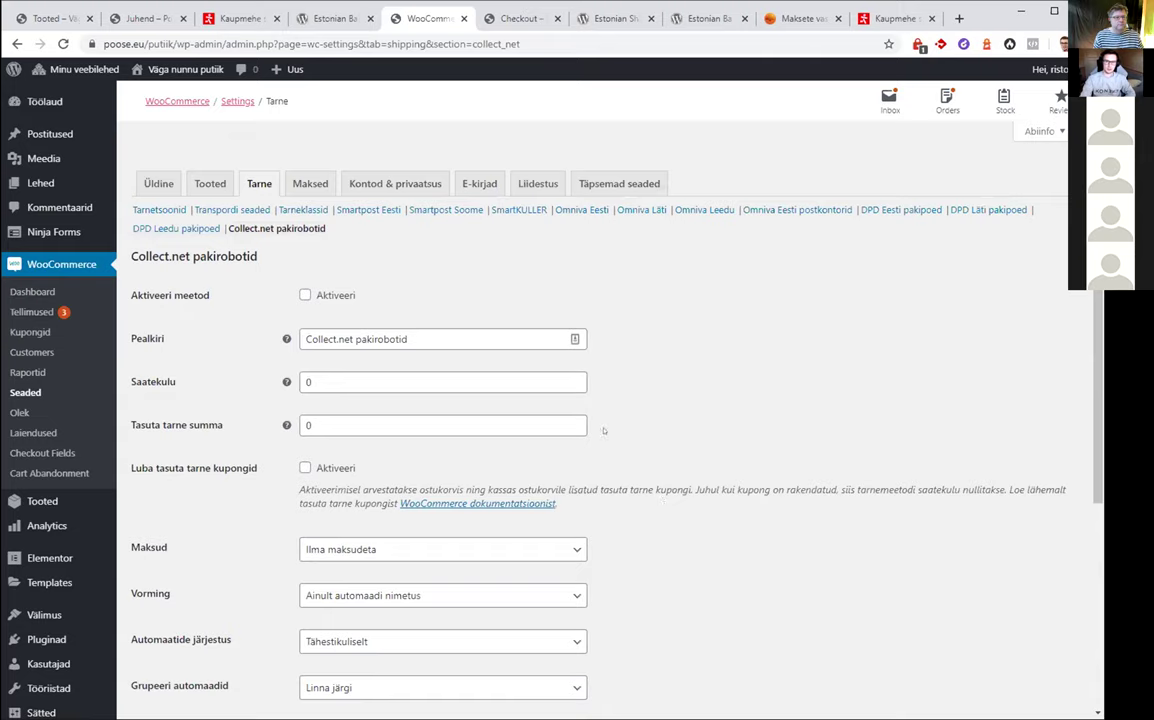
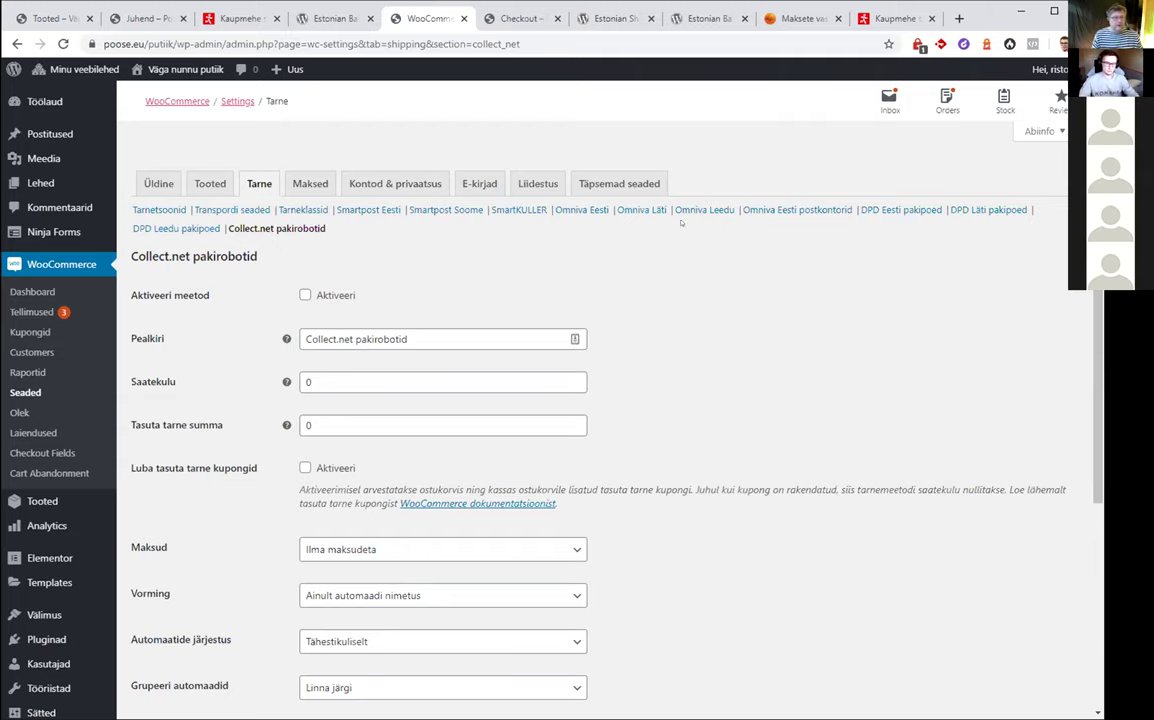
Search Google for 'woocommerce estonian translations' in a new tab and scroll the results
key(ctrl+t)
text(woocom)
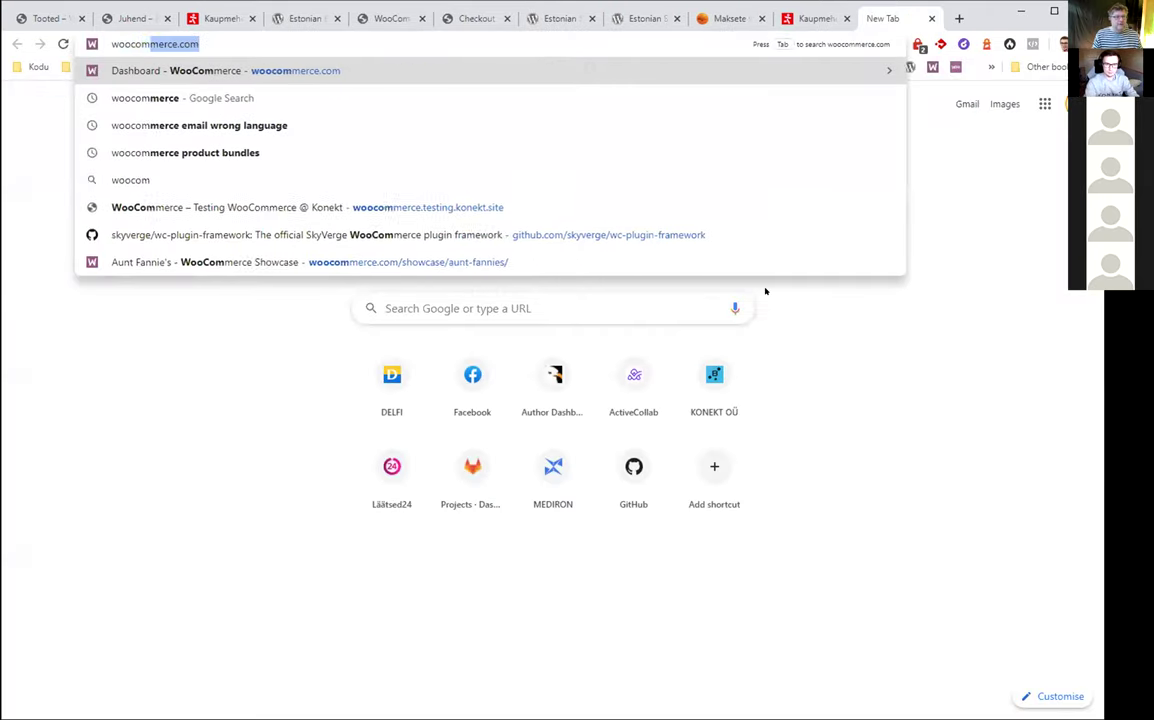
text(merce estonian translationb)
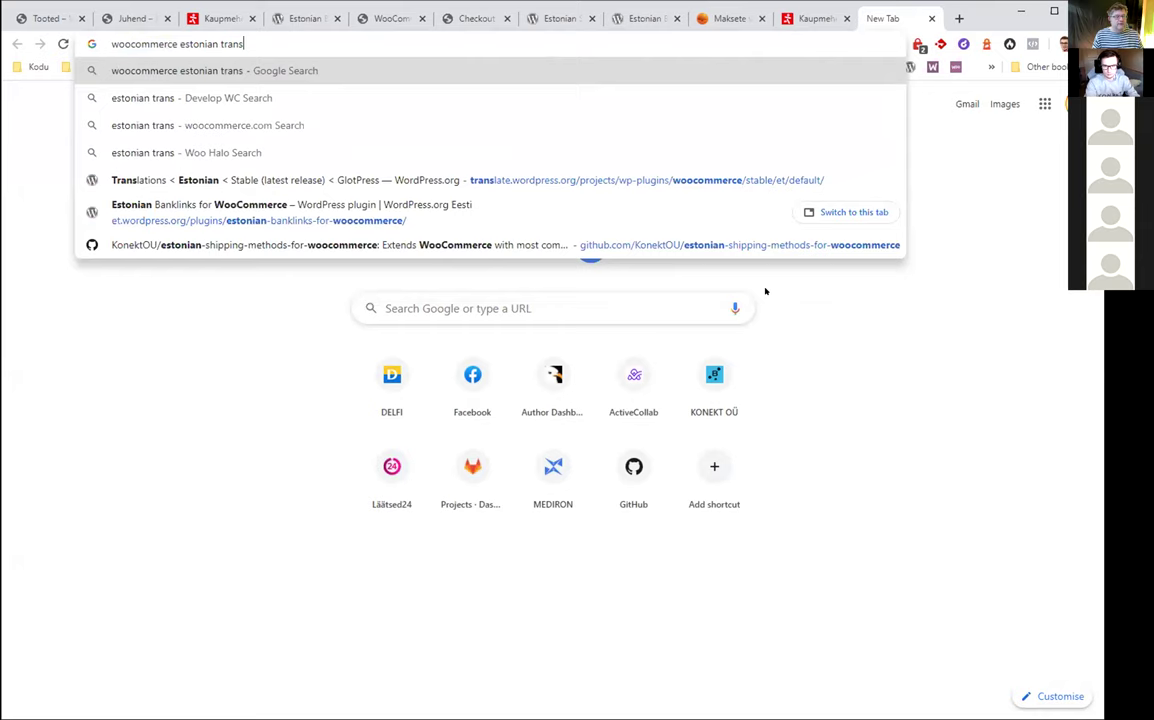
key(BackSpace)
text(s)
key(Return)
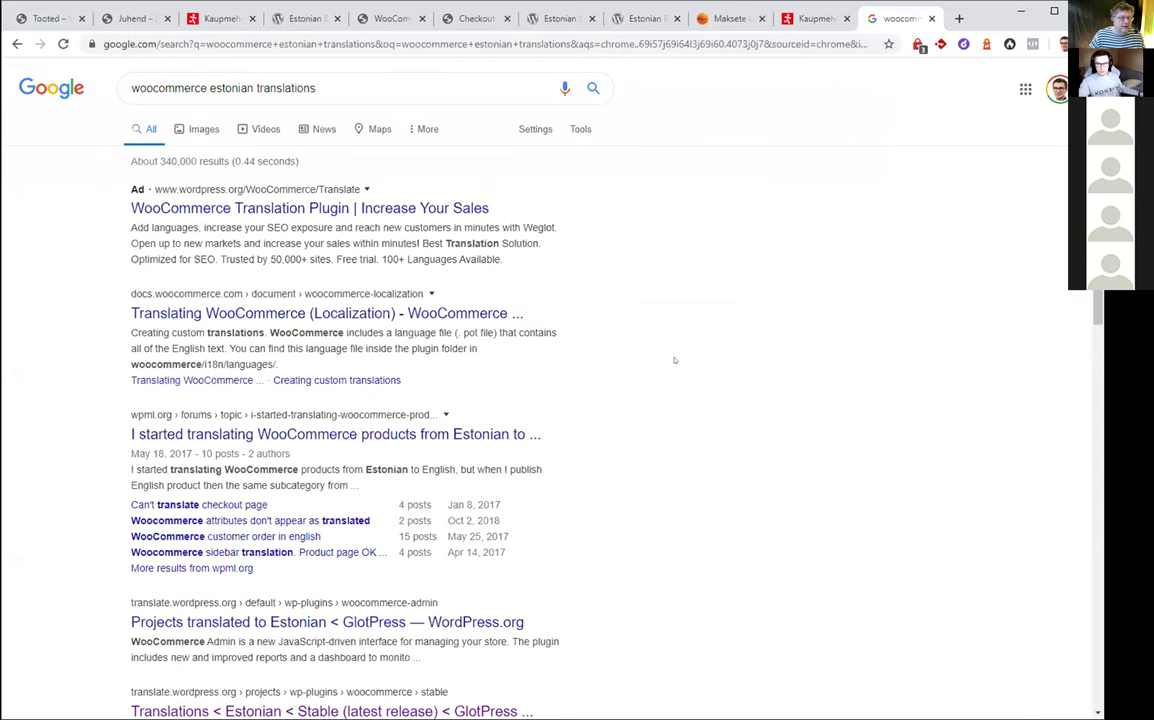
scroll(646, 338, down, 2)
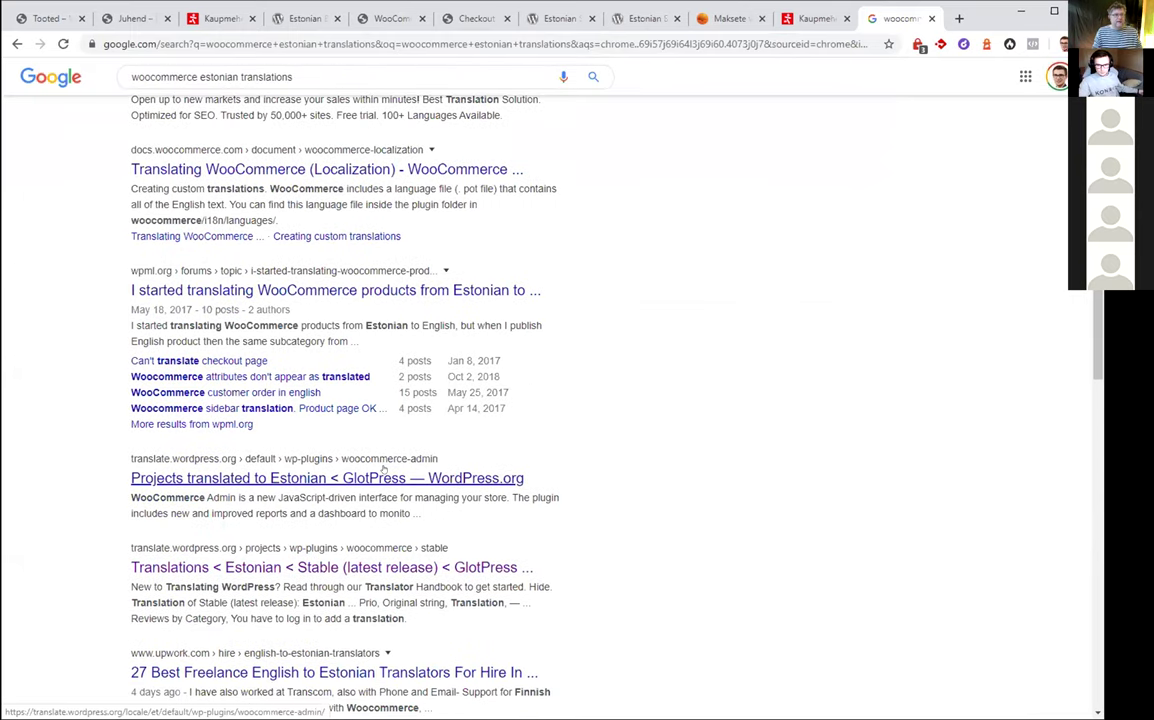
Browse the WooCommerce Estonian stable-release translation table, then go to the WordPress.org login page
click(355, 567)
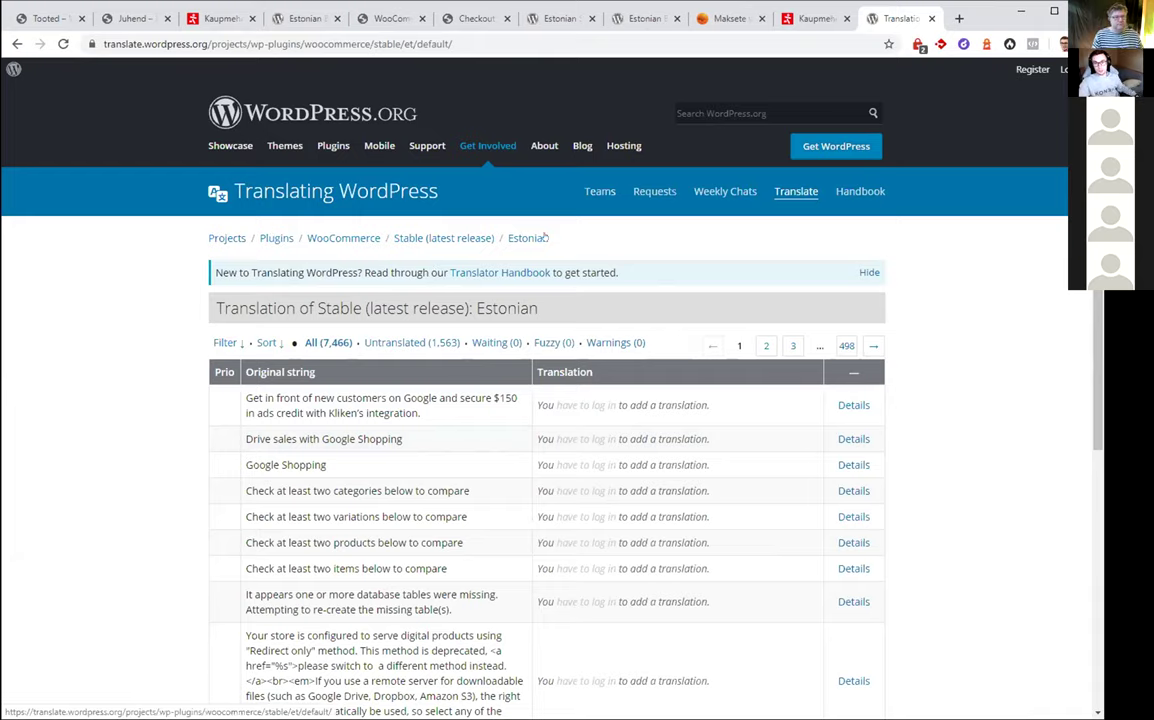
scroll(604, 280, down, 4)
scroll(715, 200, up, 4)
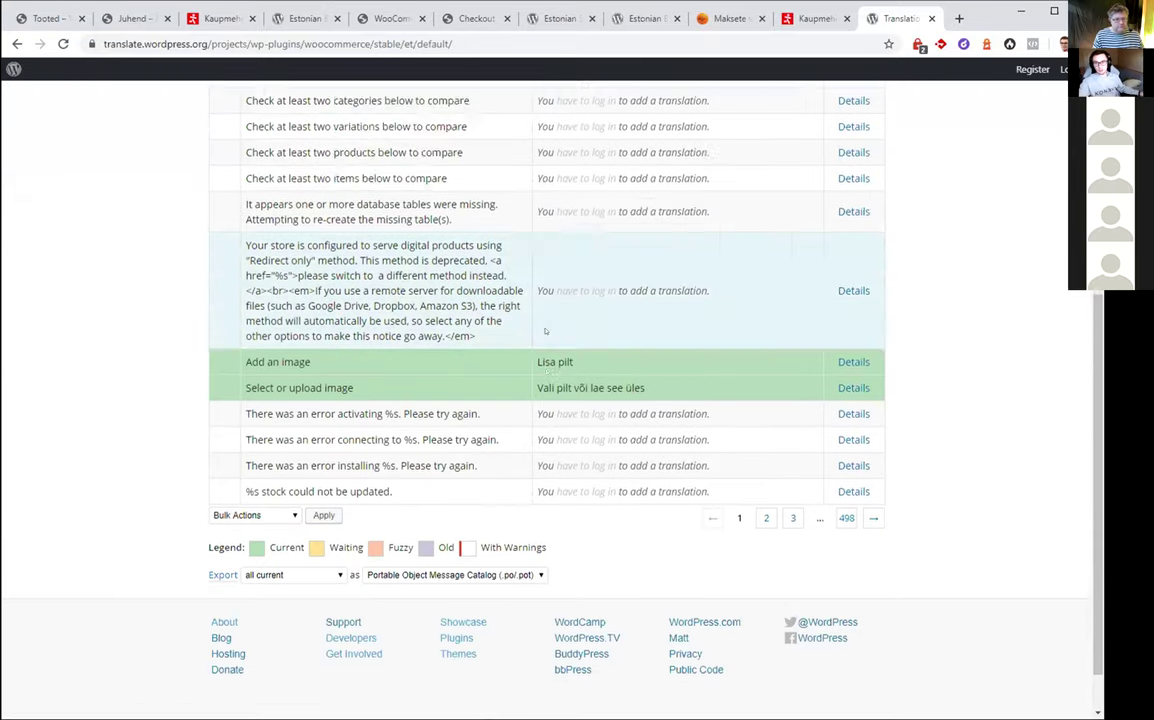
scroll(715, 200, up, 1)
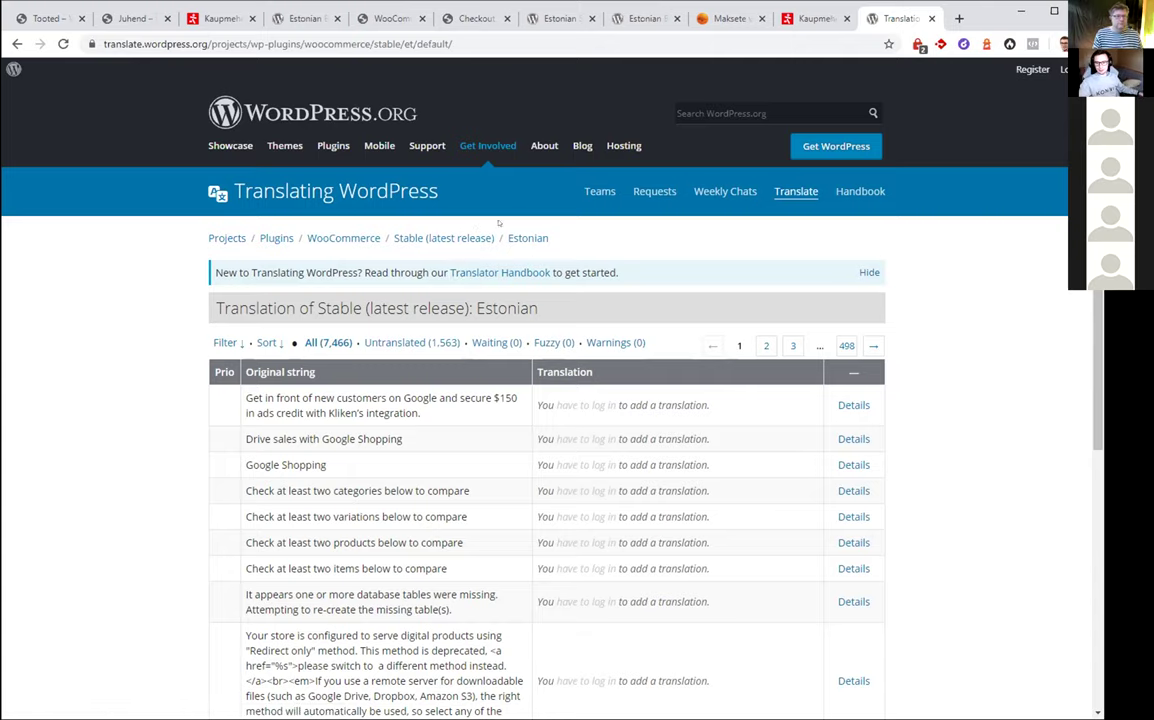
scroll(430, 210, down, 3)
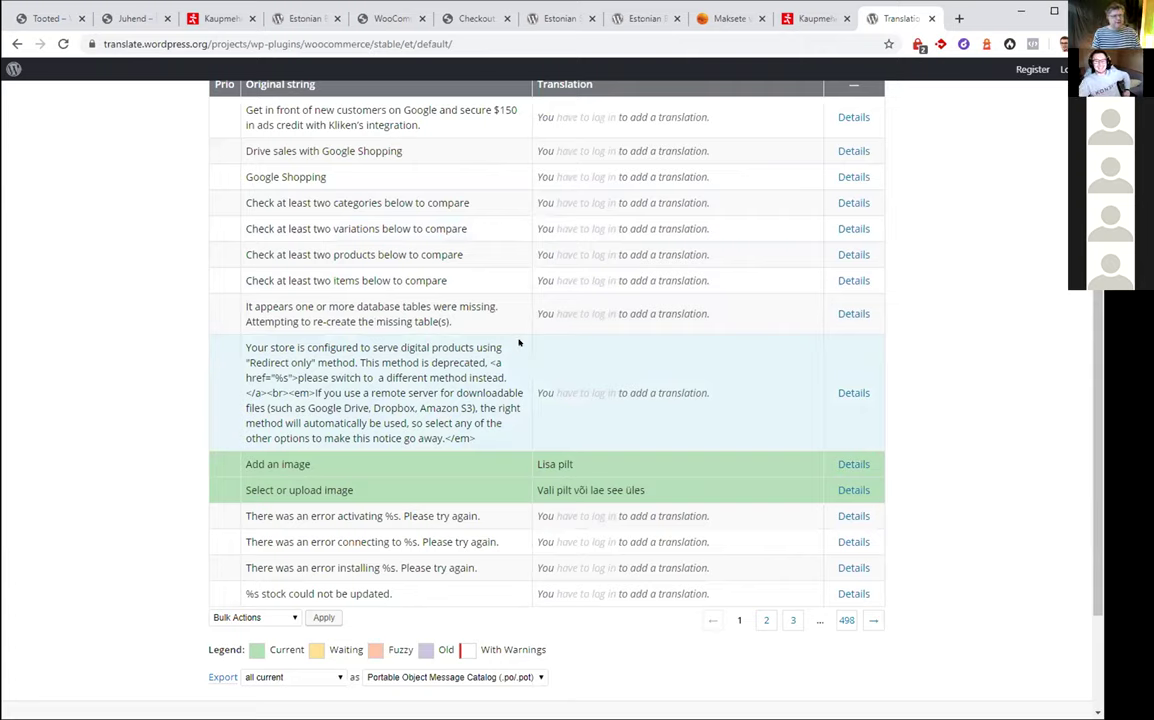
scroll(524, 372, up, 3)
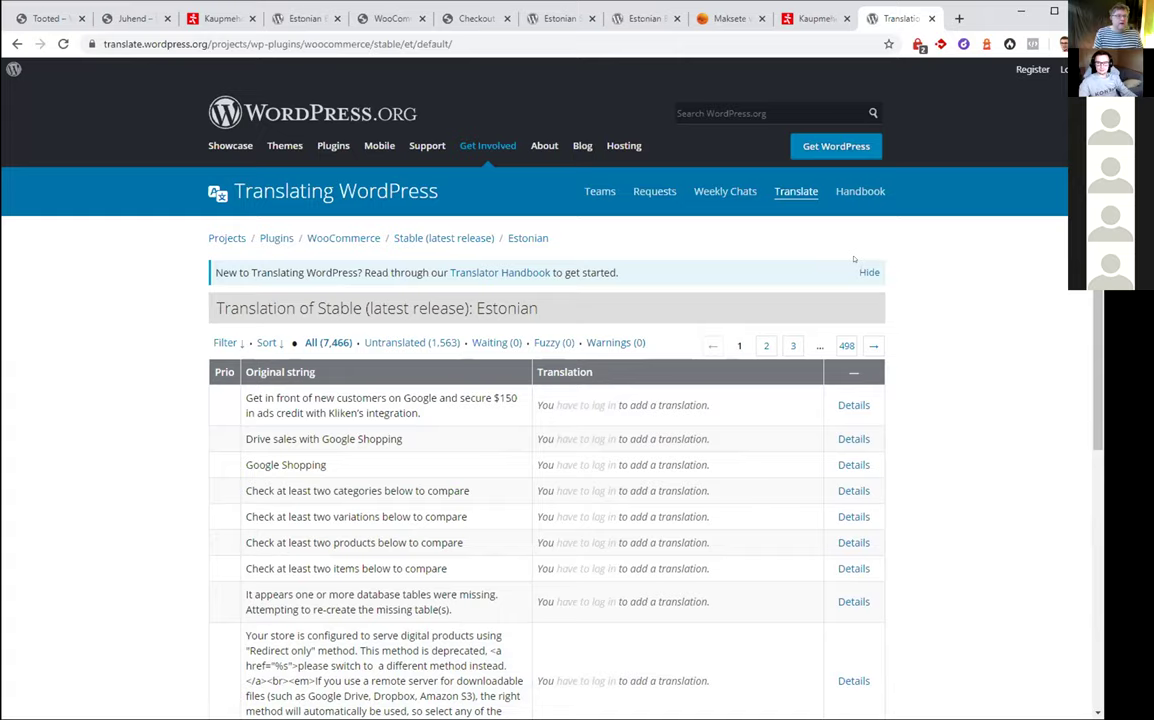
click(1064, 71)
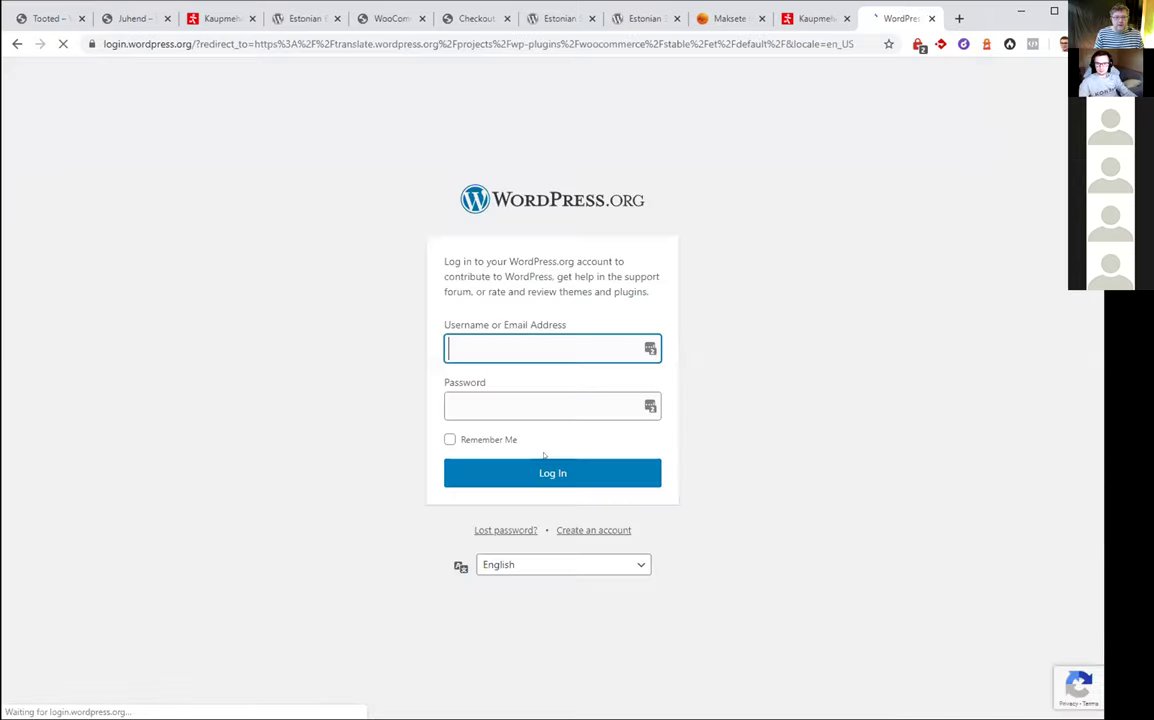
Sign in with saved credentials and scroll WooCommerce's locale table to Estonian (79%, 16%)
click(650, 348)
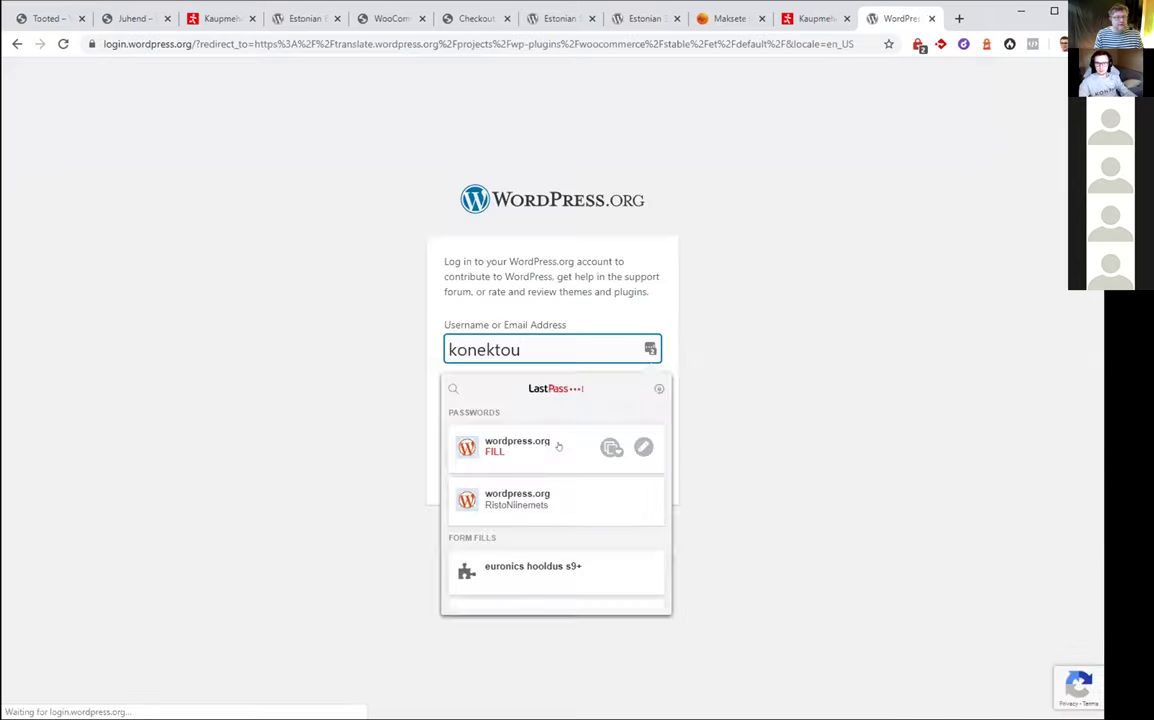
click(534, 500)
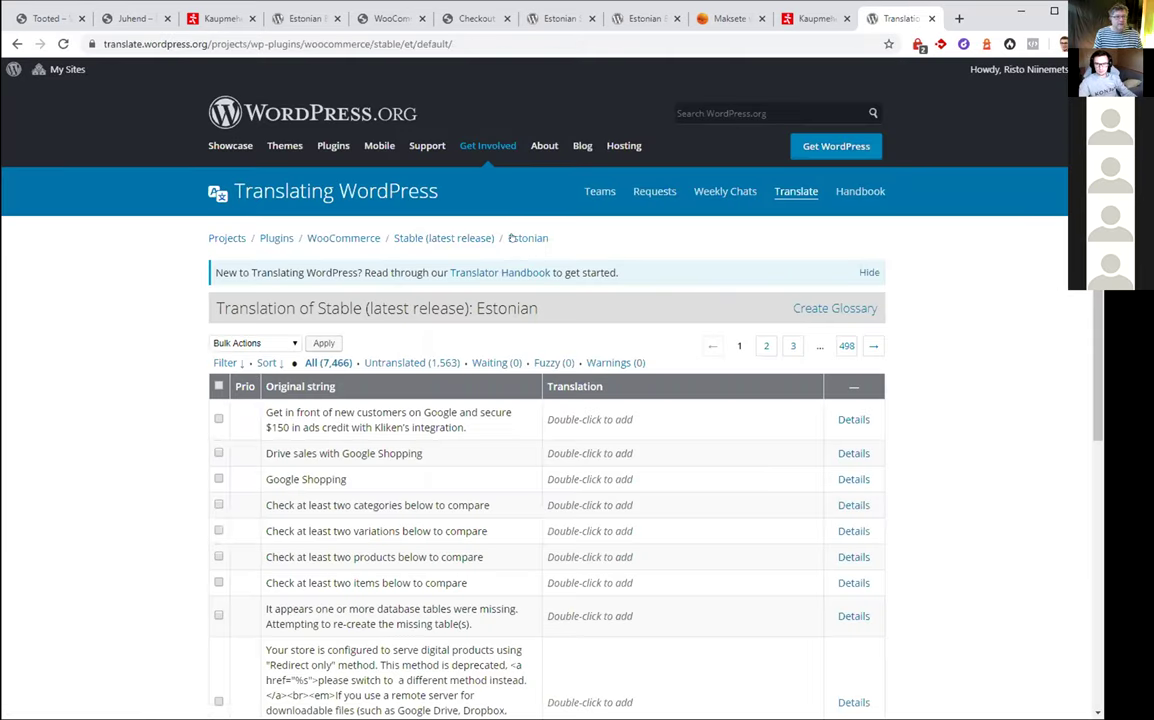
click(455, 237)
click(350, 238)
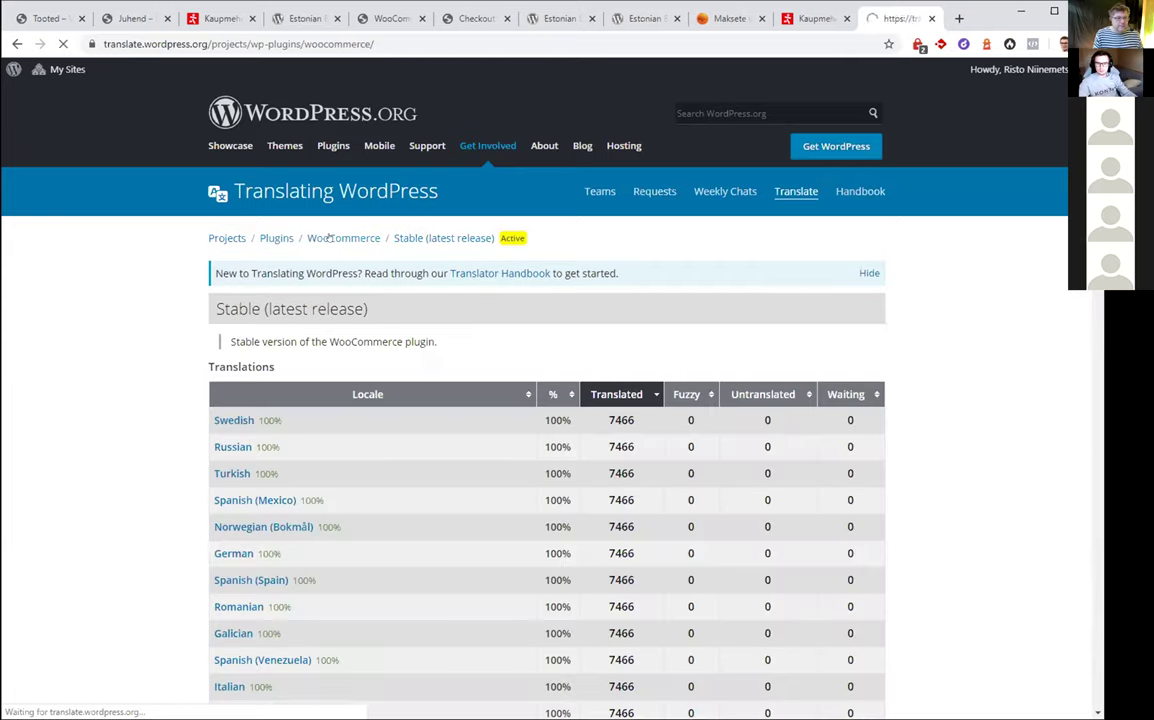
scroll(360, 247, down, 5)
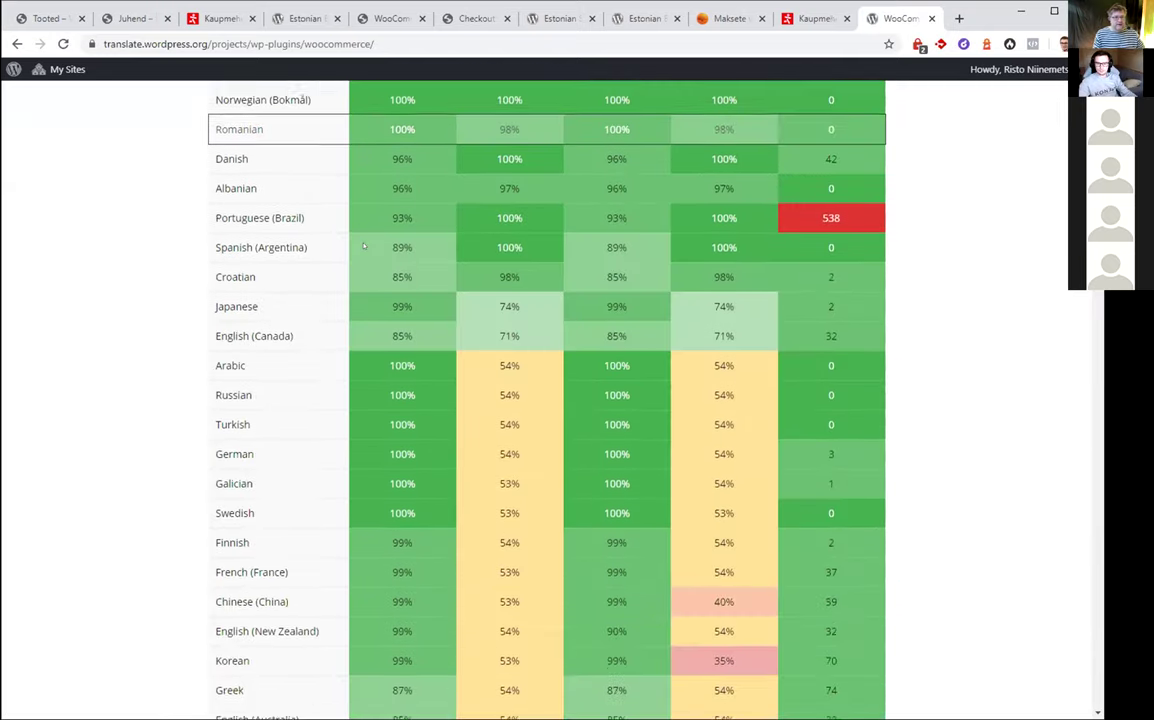
scroll(364, 246, down, 4)
scroll(370, 246, up, 10)
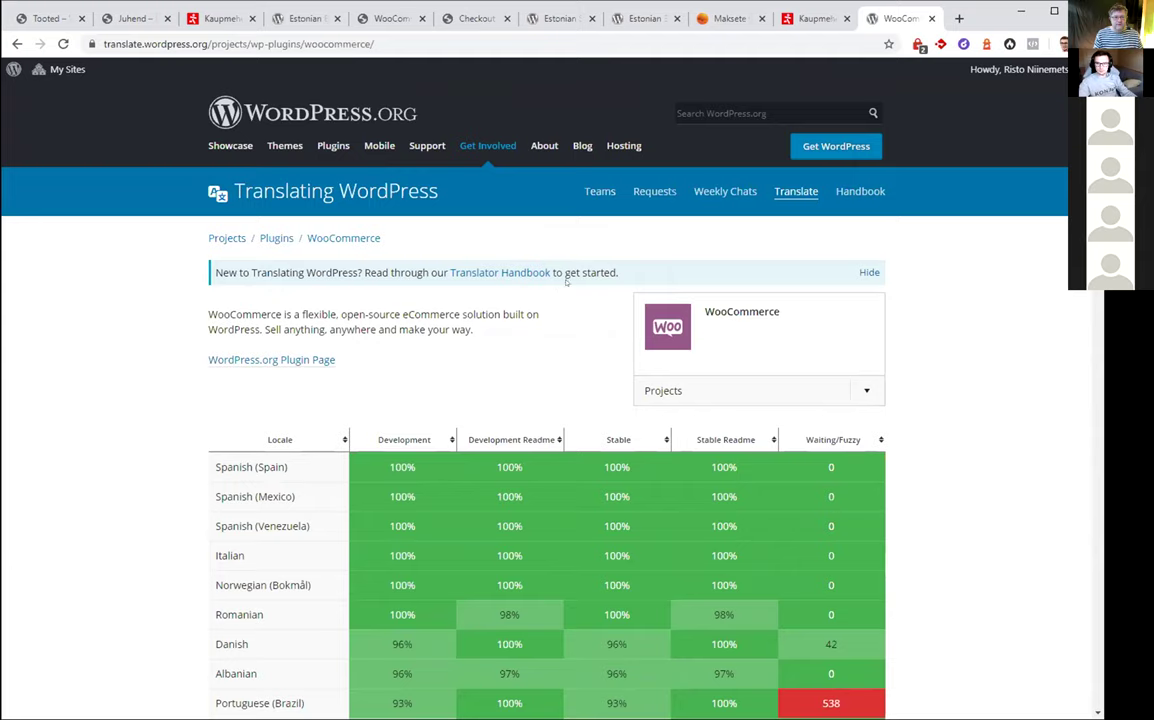
scroll(560, 283, down, 6)
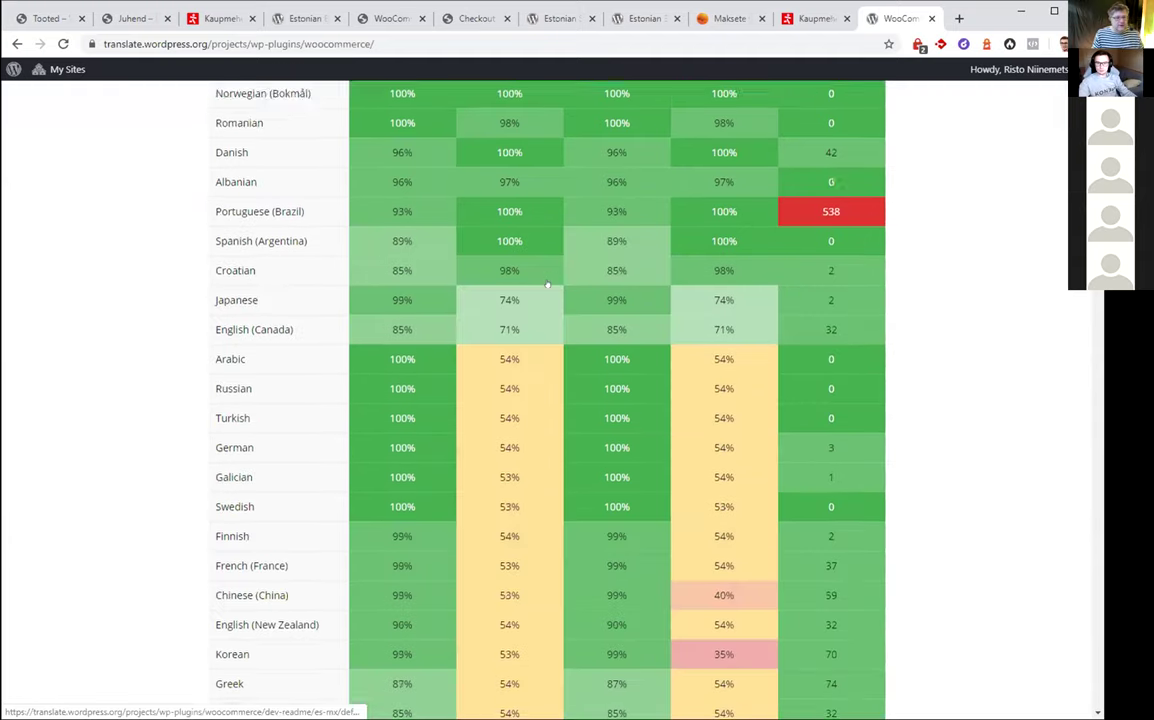
scroll(547, 283, down, 7)
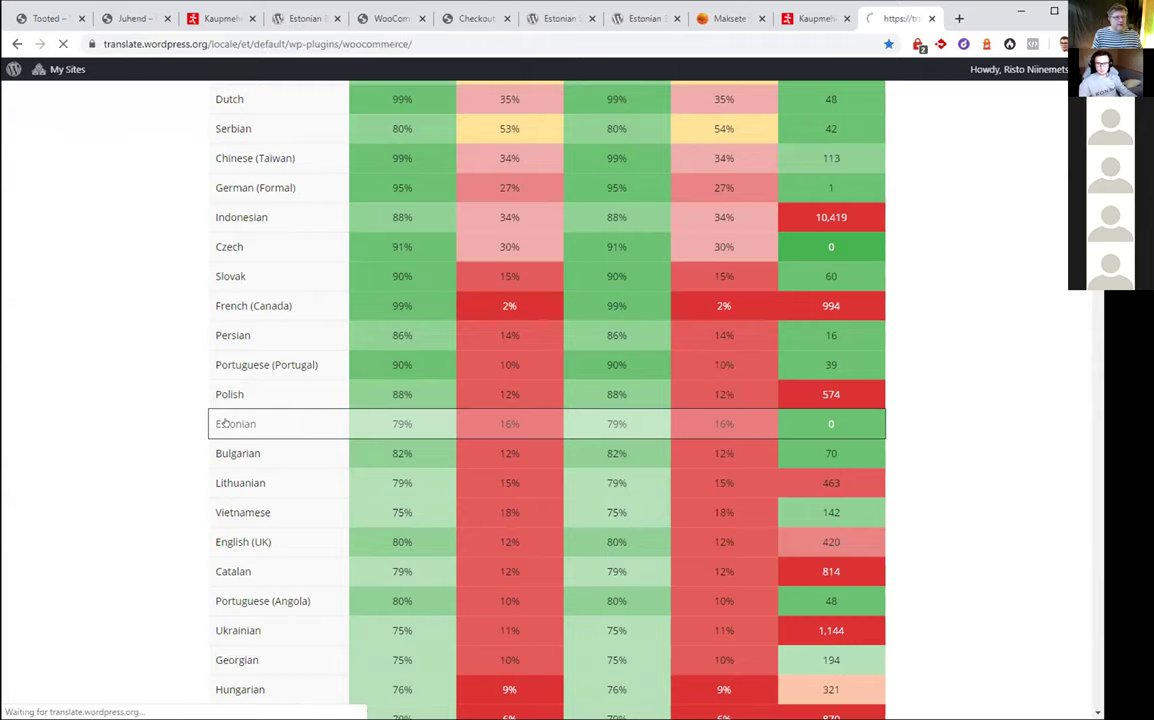
Scroll the Estonian WooCommerce page showing 77%, 5903 translated and 1563 untranslated strings
scroll(185, 396, down, 2)
scroll(185, 396, up, 2)
scroll(185, 396, up, 1)
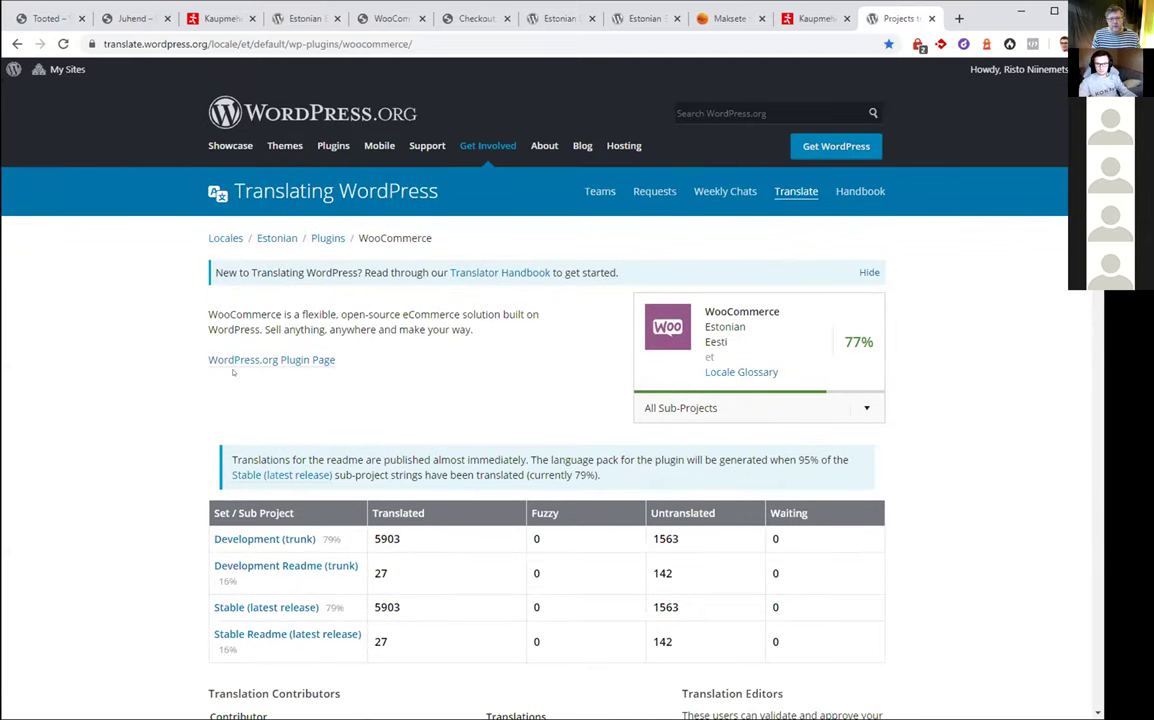
scroll(233, 372, down, 1)
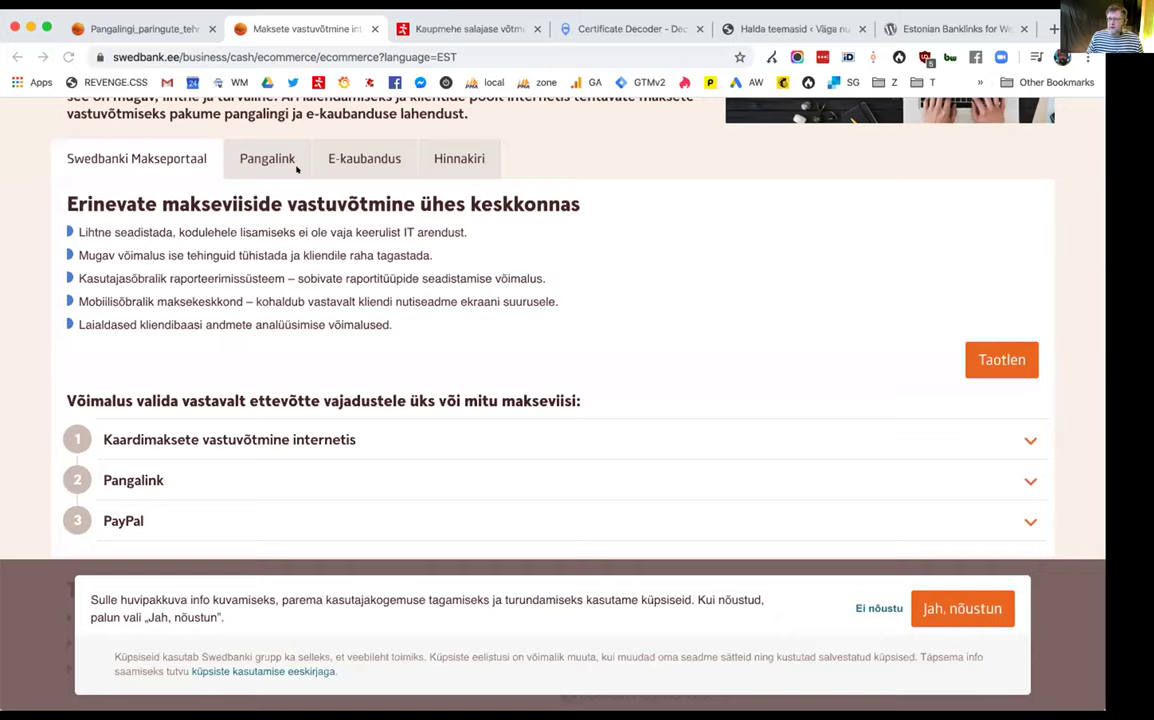
Select the browser address bar to enter a different web address
click(488, 50)
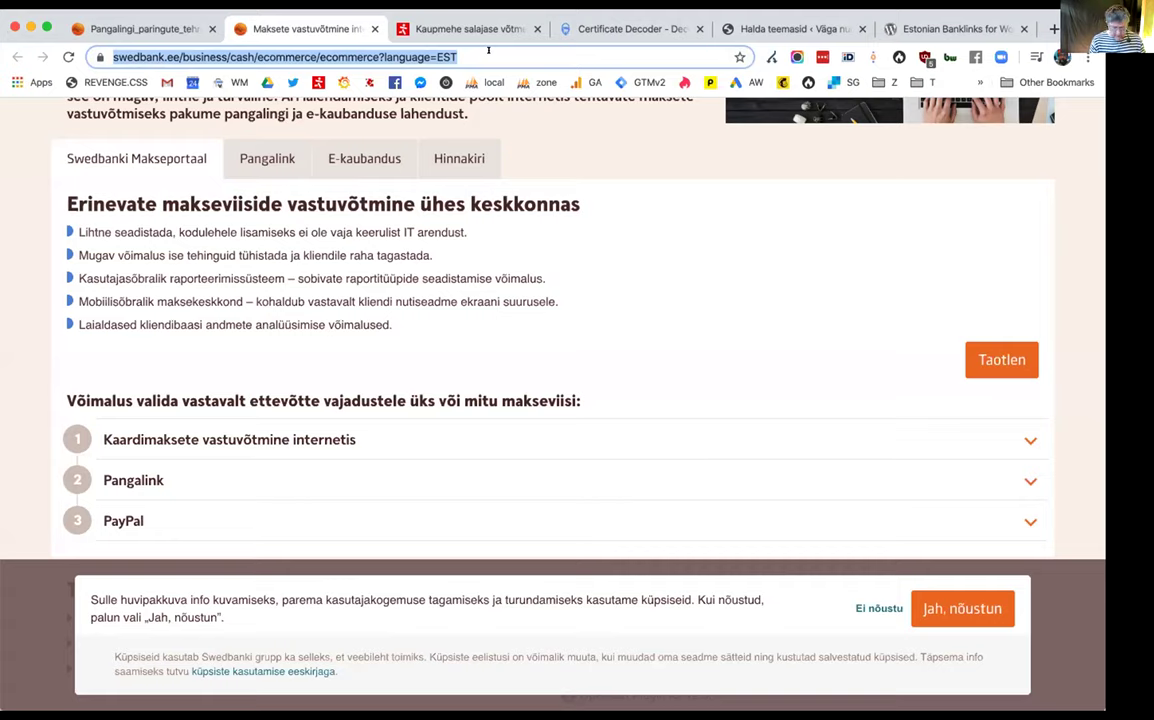
Load tallinn.sar.ee, then open the Kingitud Elu donors page in a new tab
text(ta)
key(Return)
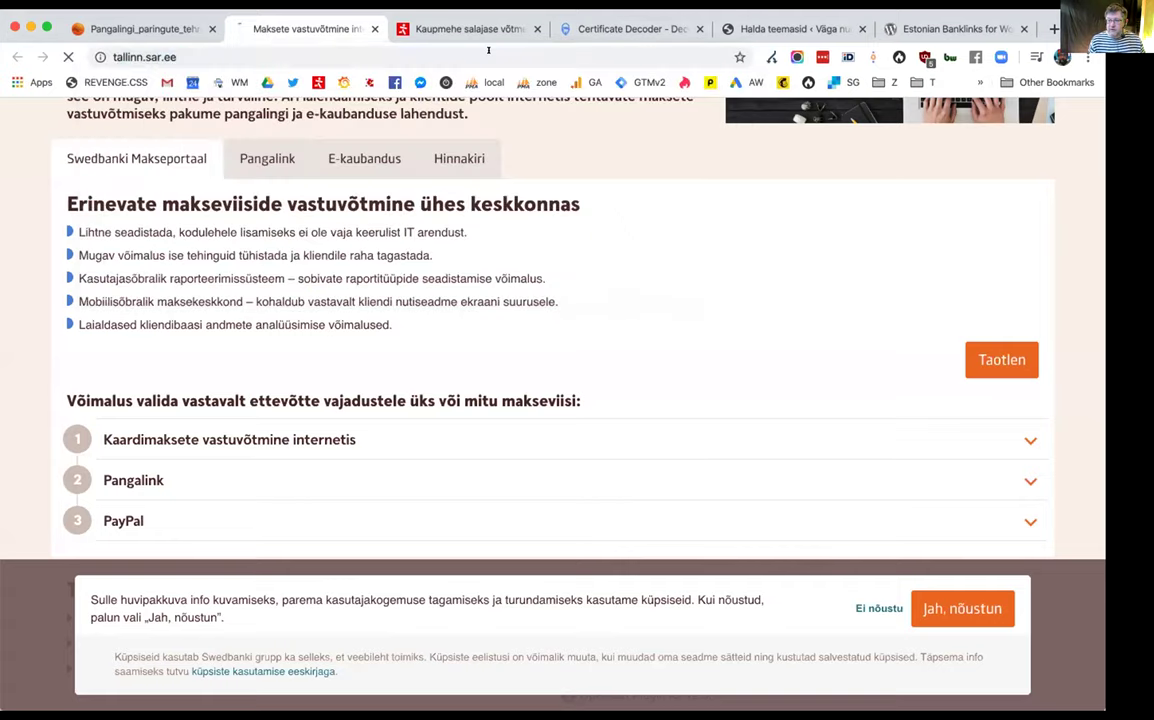
key(super+t)
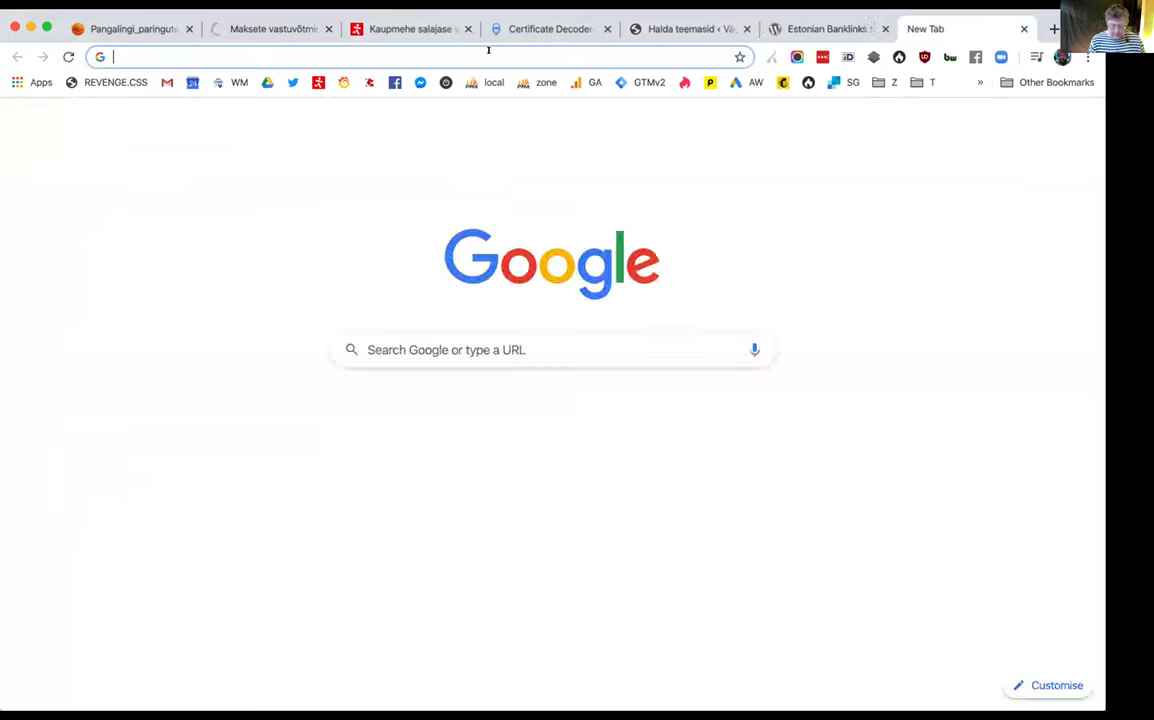
text(kingi)
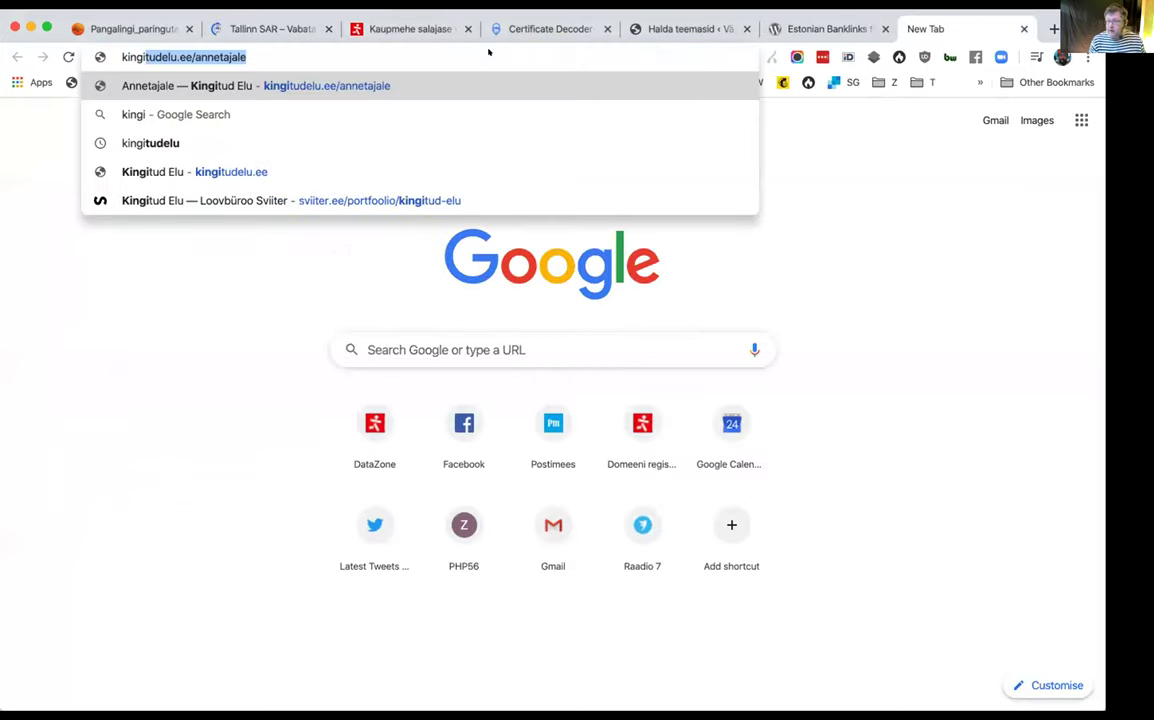
key(Return)
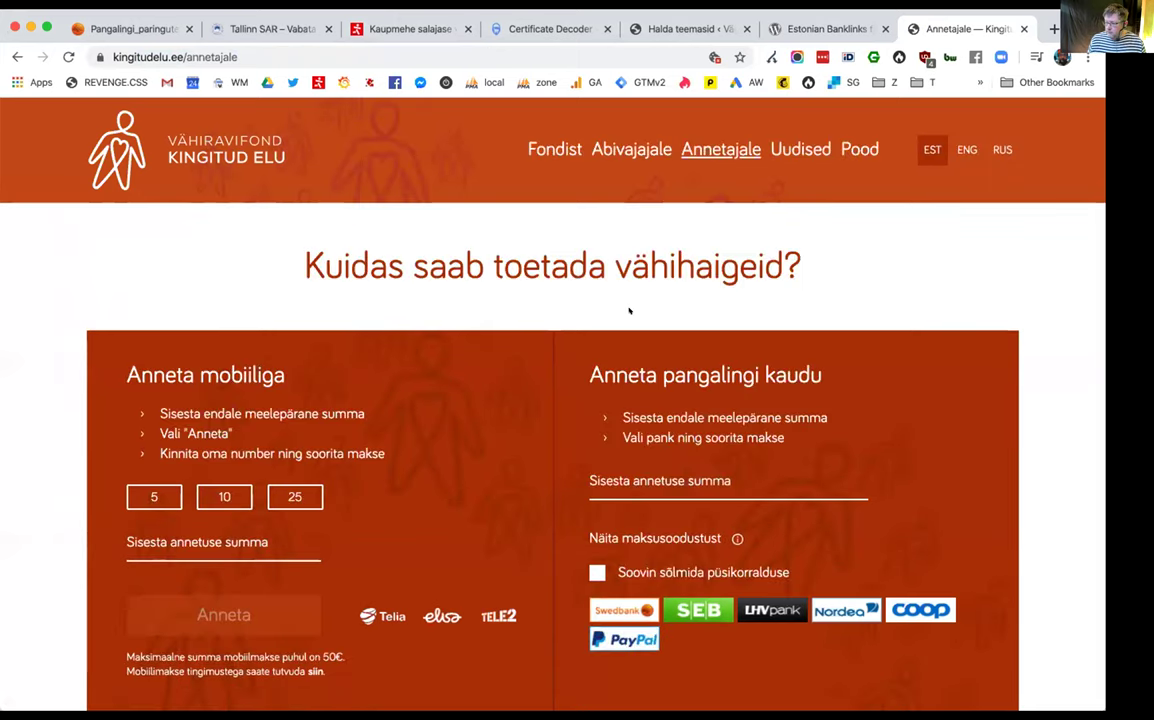
Tick the standing-order option and enter 5 as the bank-link donation amount
click(597, 572)
click(618, 480)
text(5)
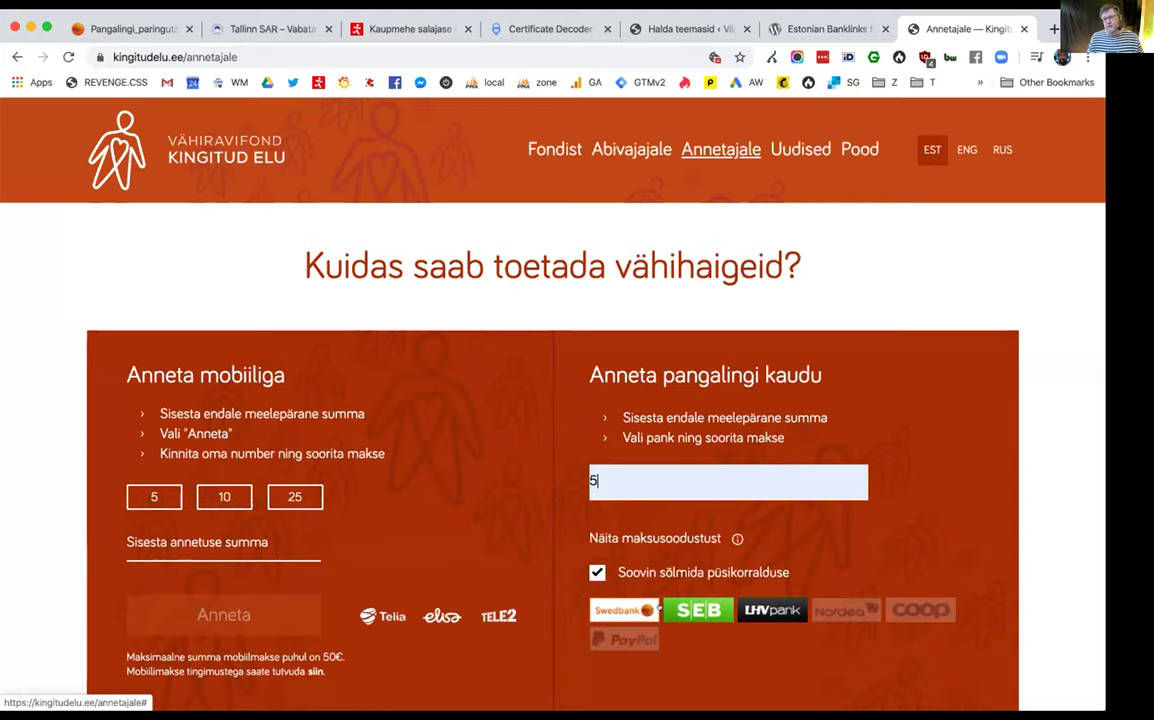
mouse_move(735, 539)
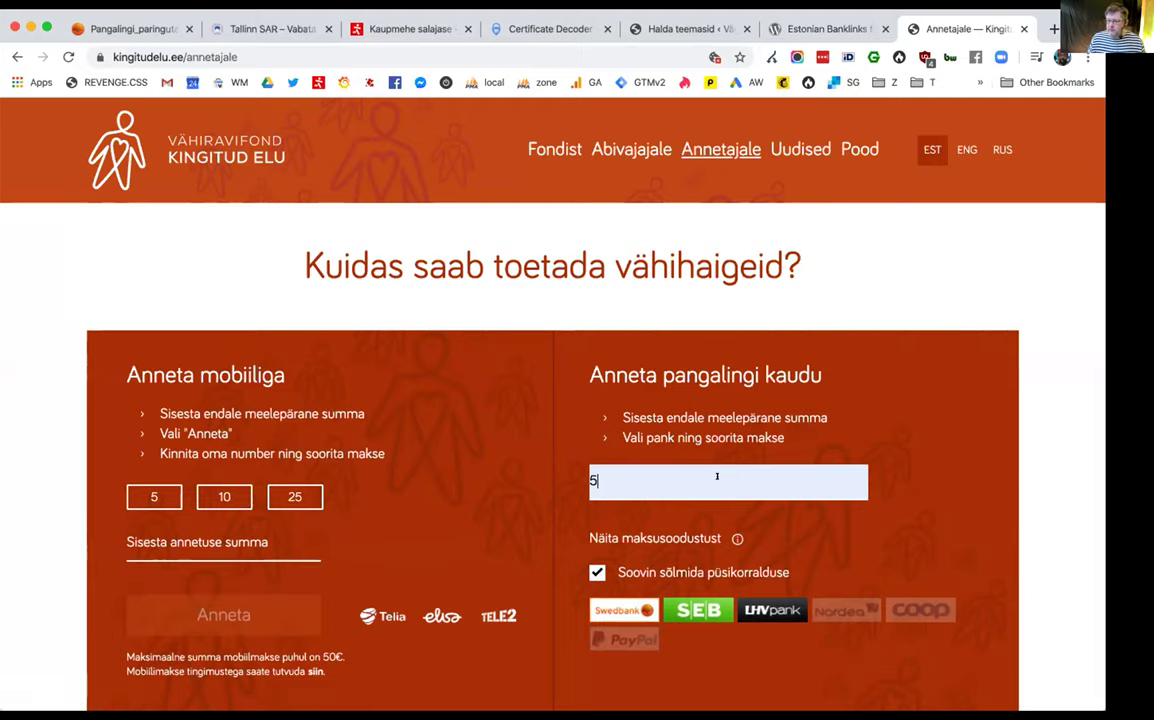
click(601, 52)
Go to tallinn.sar.ee's Tule toetajaks page and scroll to the SEB, Swedbank and LHV links
text(tallinn)
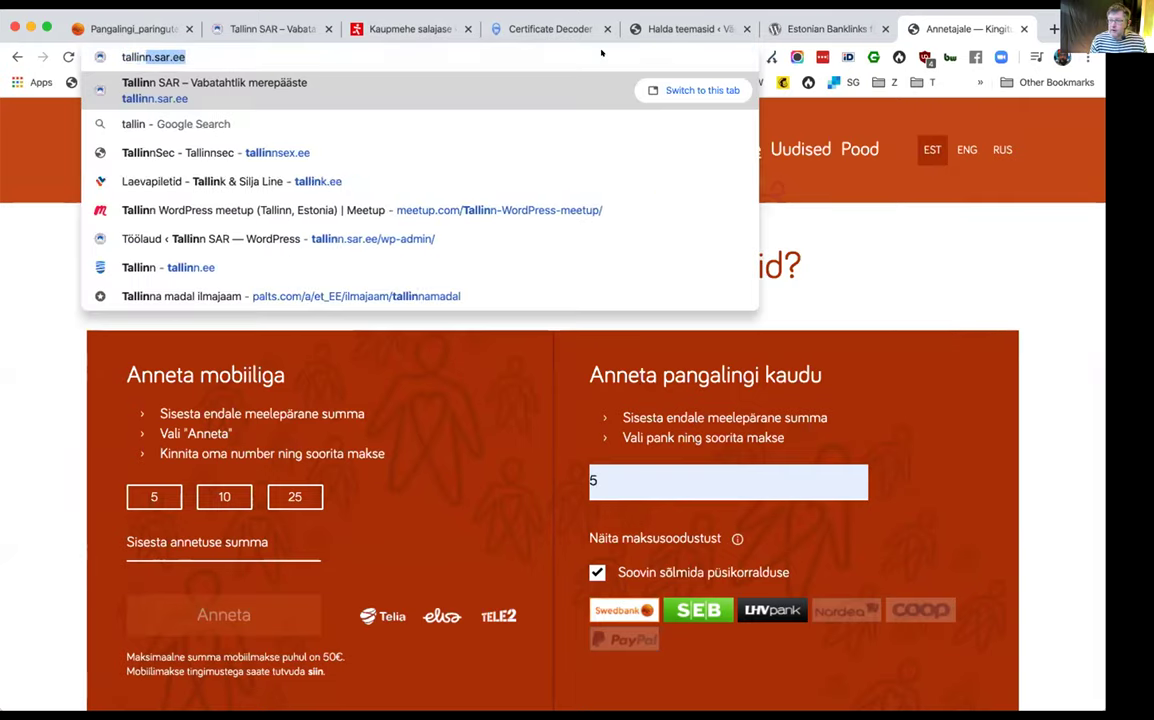
key(Return)
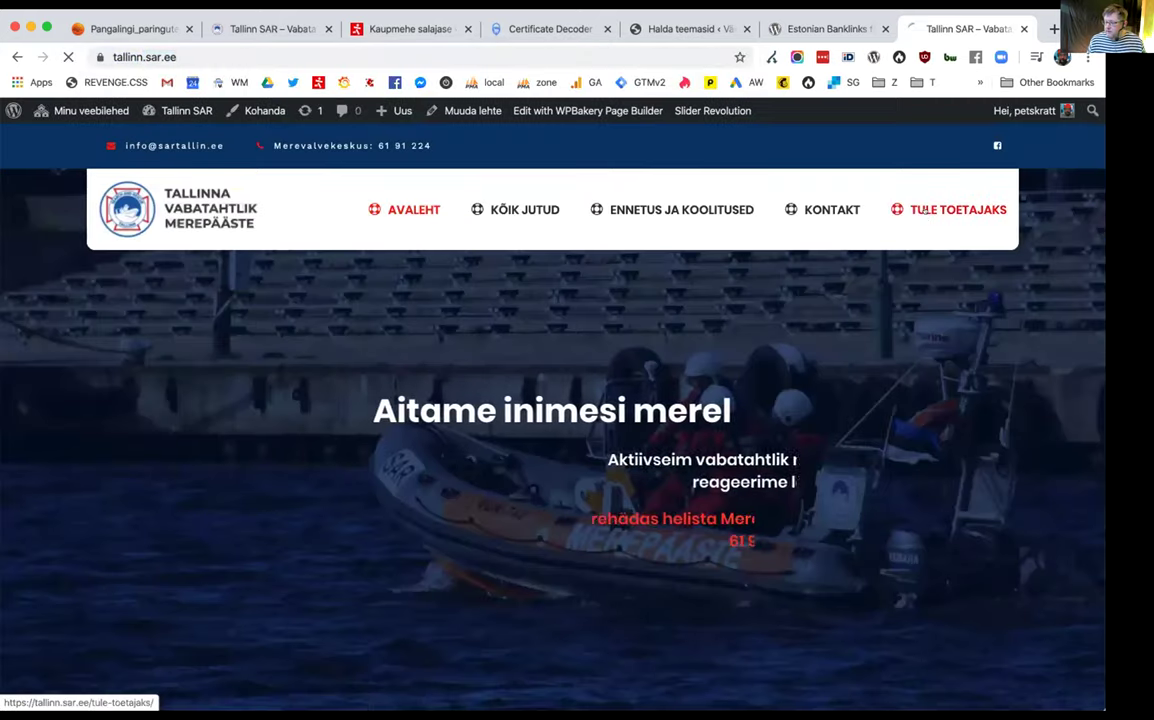
click(923, 209)
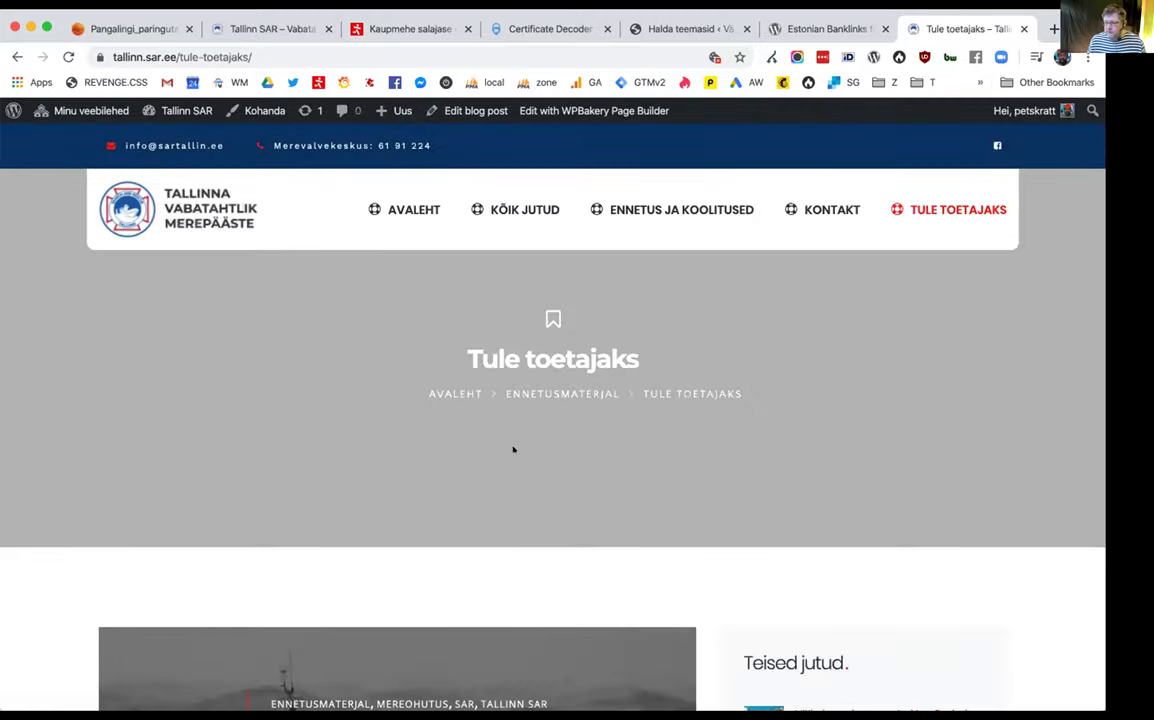
scroll(513, 449, down, 15)
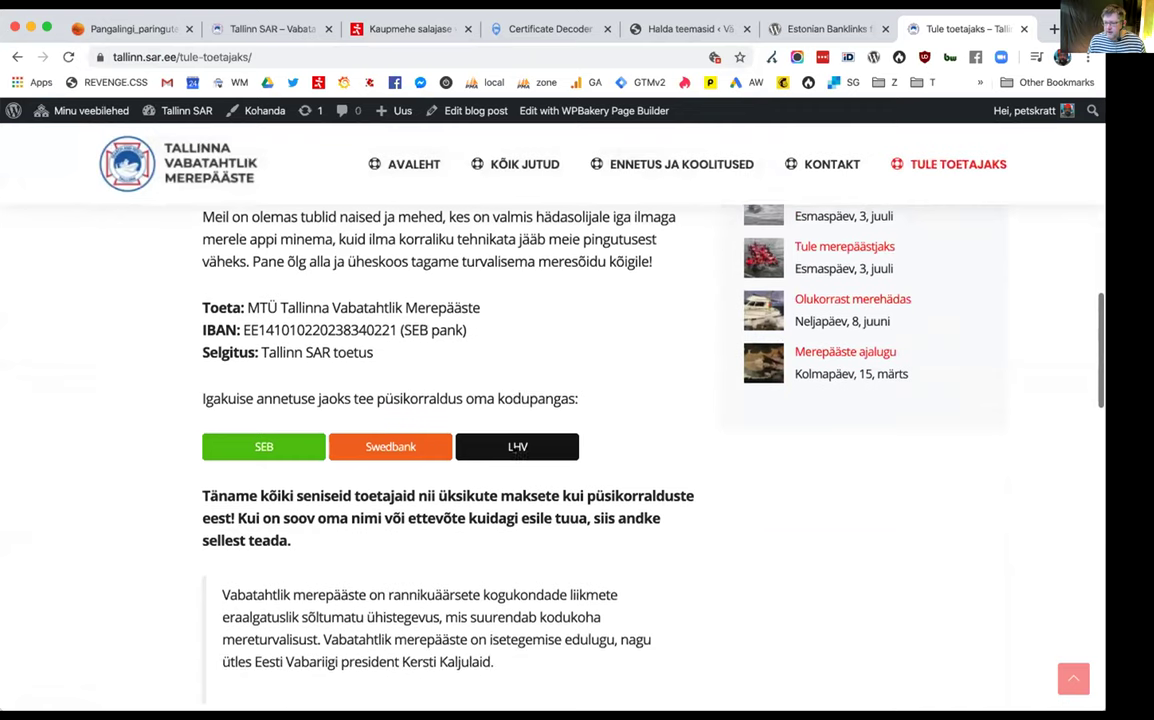
scroll(515, 447, down, 1)
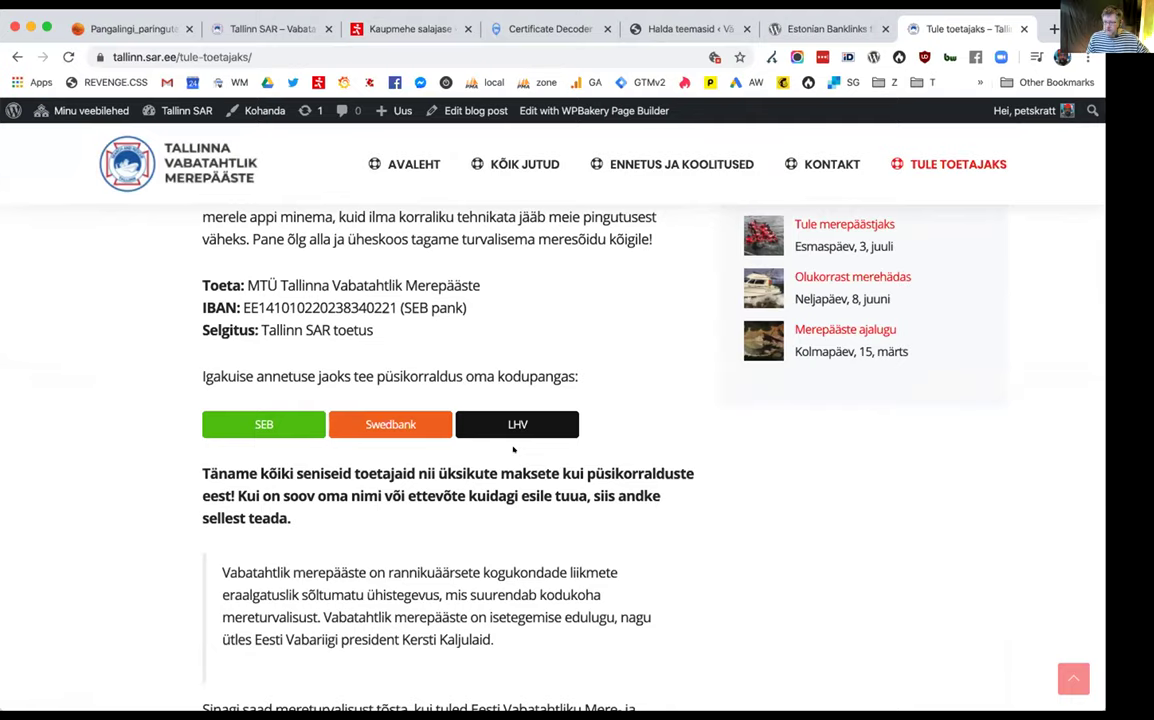
scroll(347, 439, up, 1)
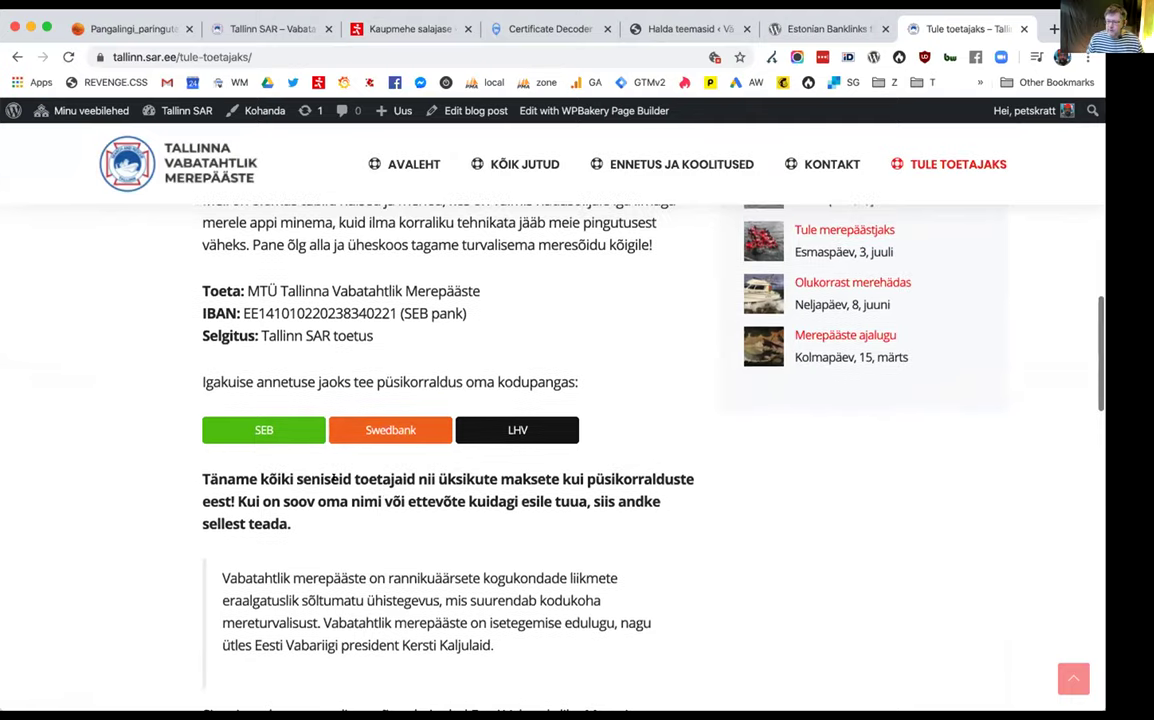
Follow the SEB standing-order donation link, then close the extra SEB login tab
click(282, 422)
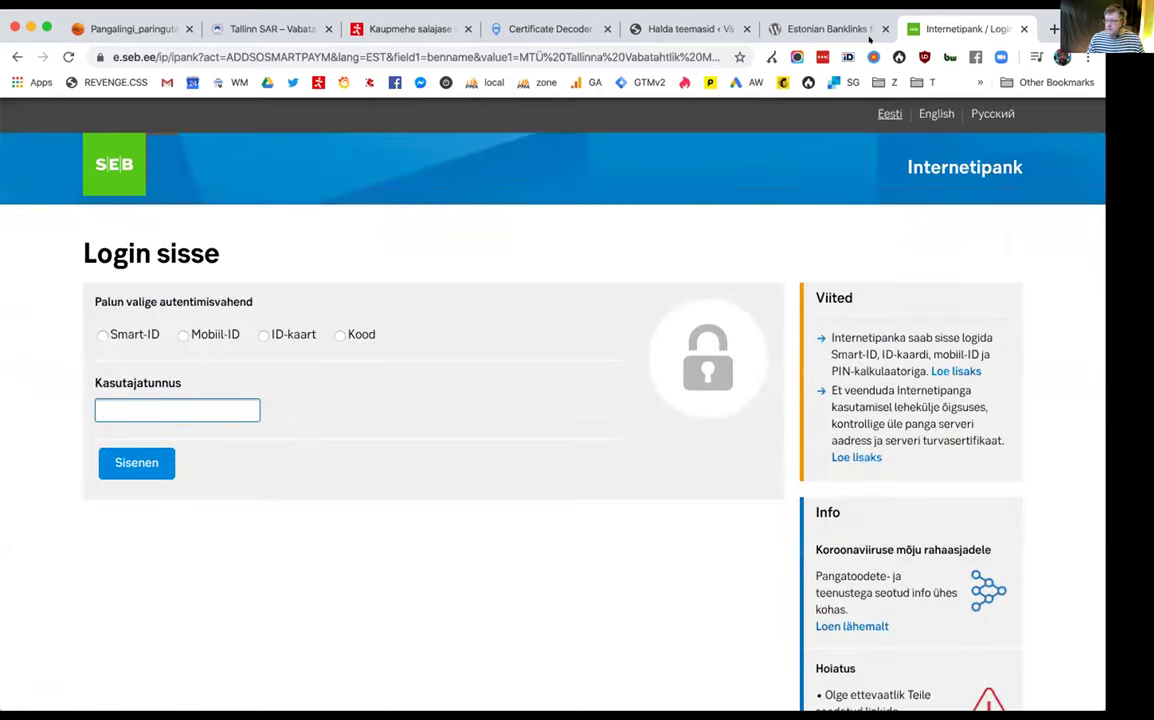
key(super+w)
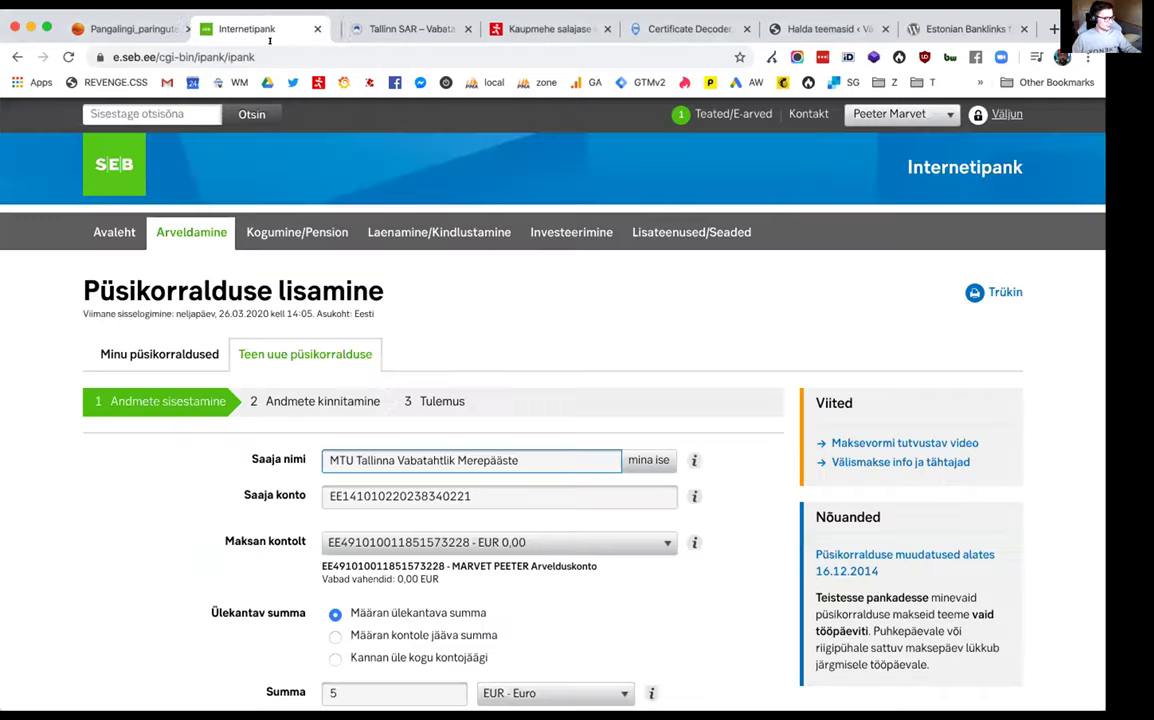
Review the prefilled monthly 5 EUR Tallinn SAR annetus standing order, then return to Tallinn SAR's tab
mouse_move(297, 232)
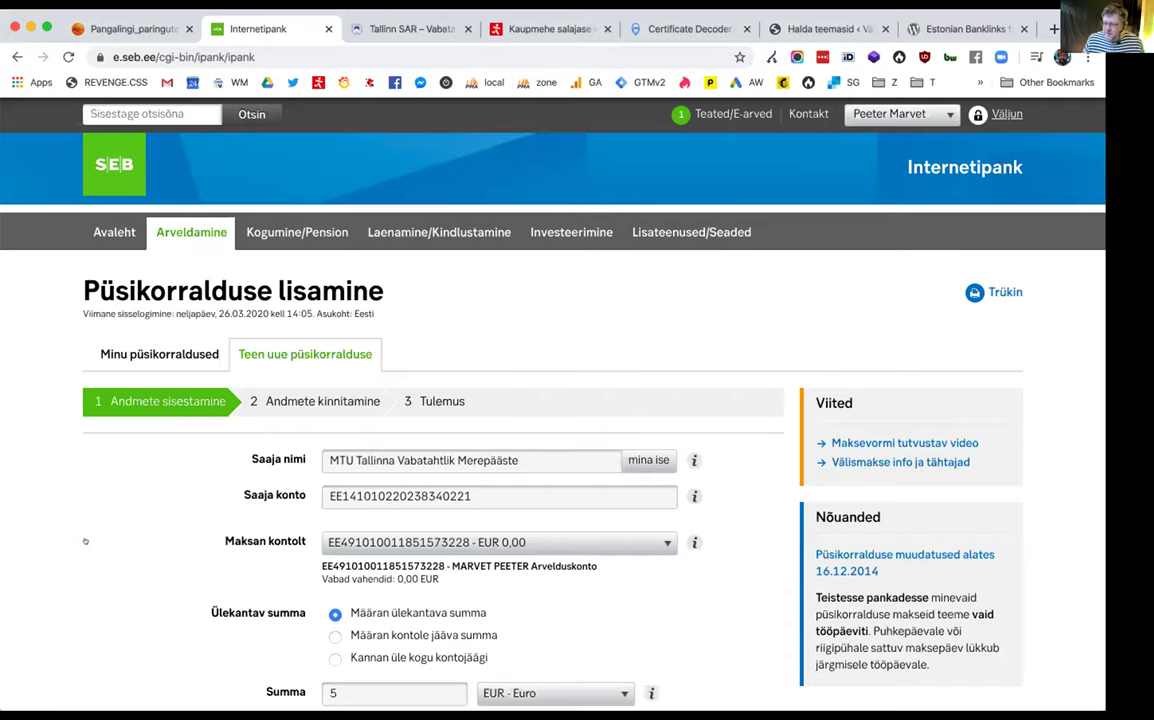
scroll(97, 527, down, 2)
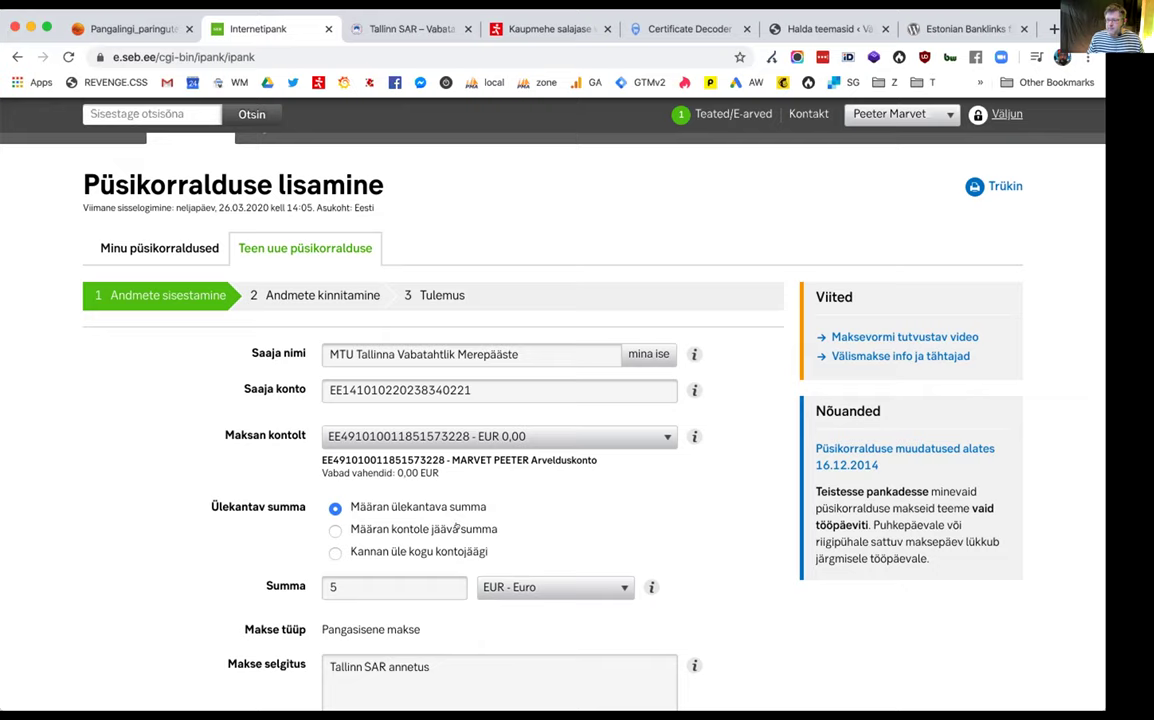
scroll(410, 472, down, 2)
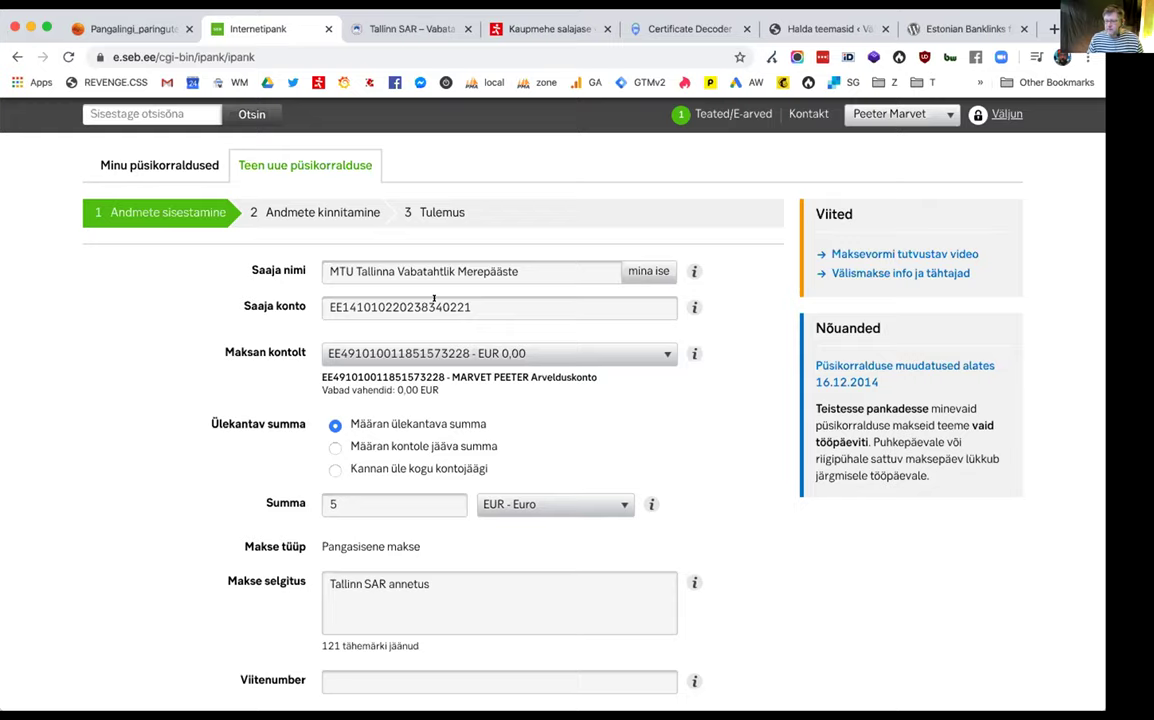
scroll(420, 400, down, 5)
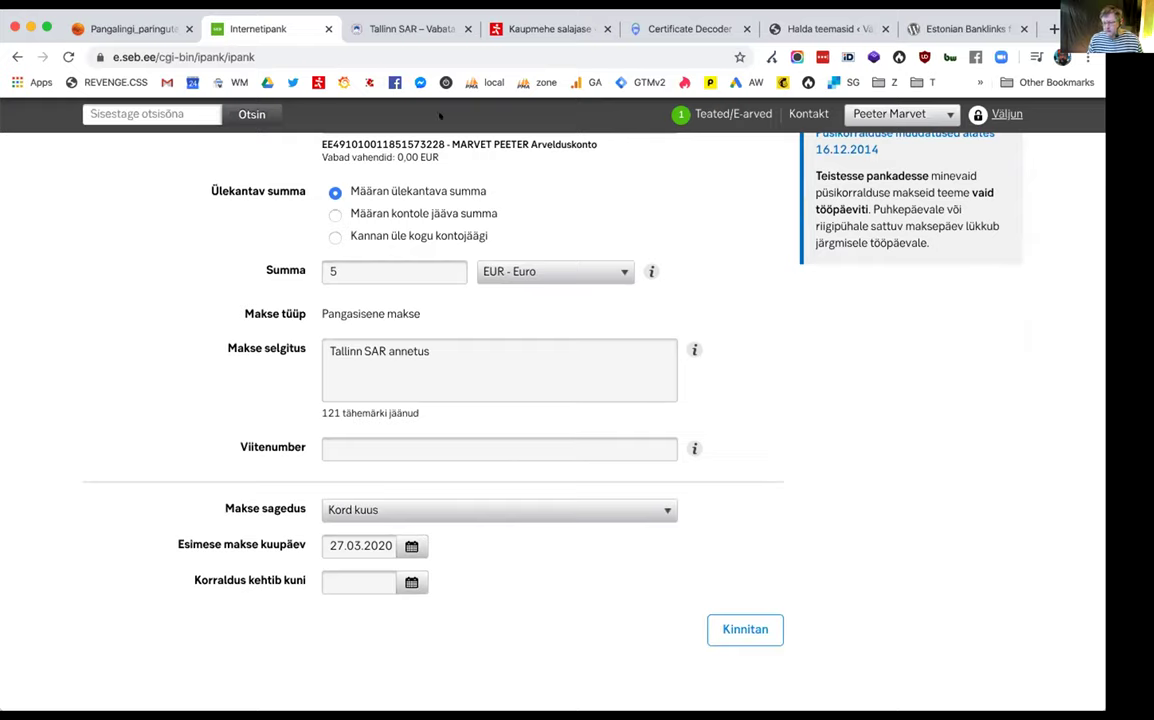
click(406, 29)
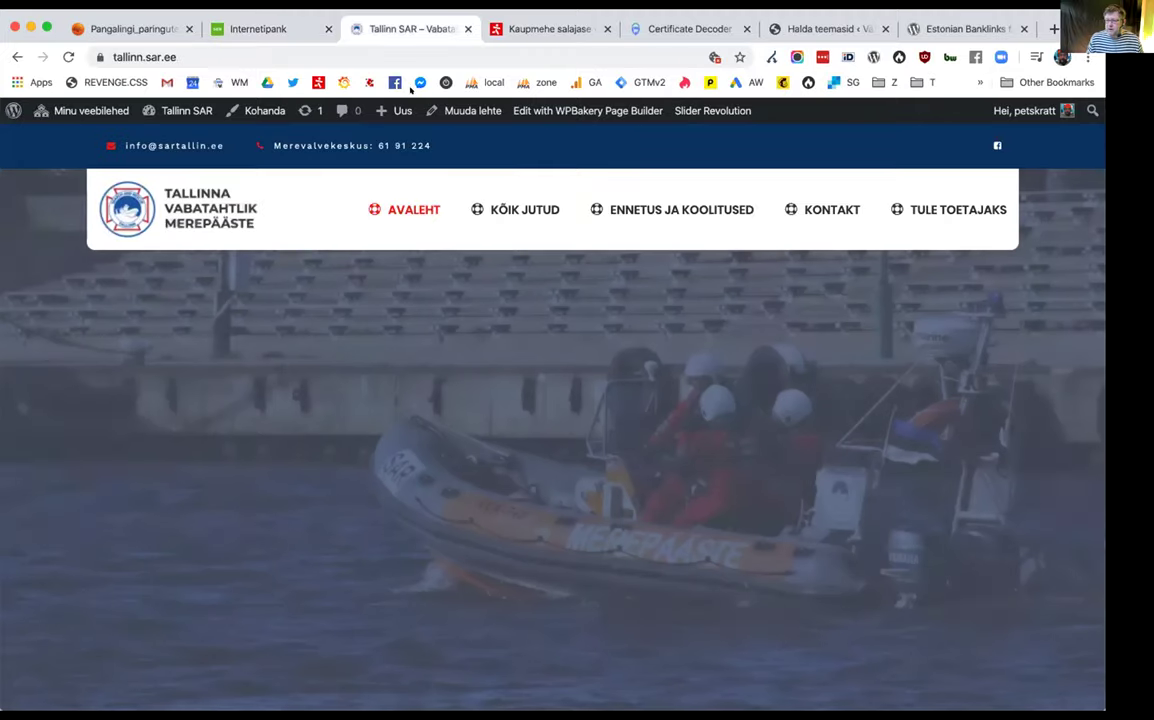
Open the Tule toetajaks page and launch it in WPBakery Page Builder
scroll(870, 243, down, 3)
scroll(870, 243, up, 3)
click(957, 206)
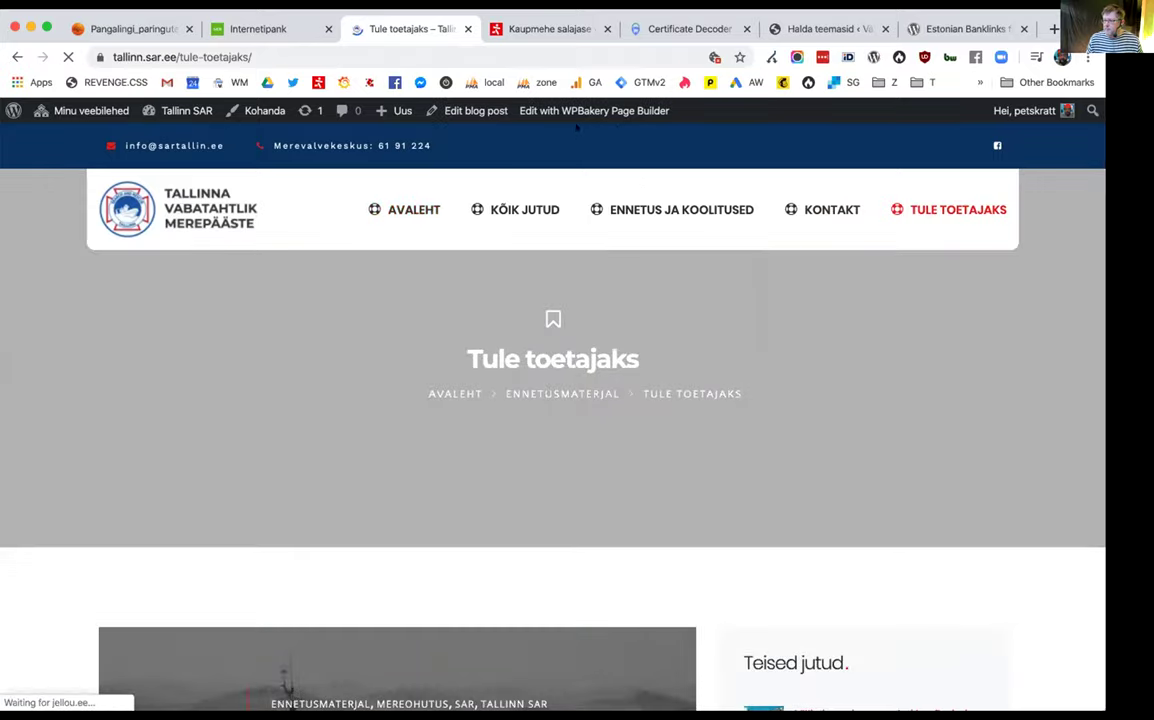
click(570, 111)
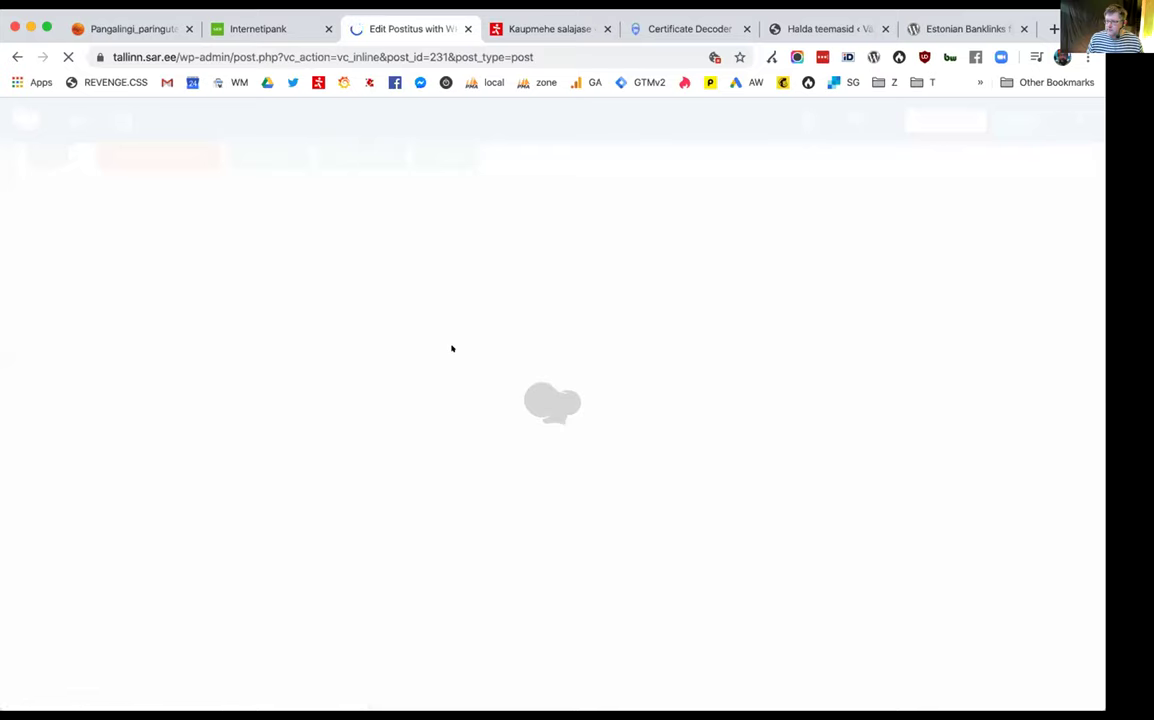
Open the donation text block's settings and move the panel away from the page content
scroll(476, 446, down, 3)
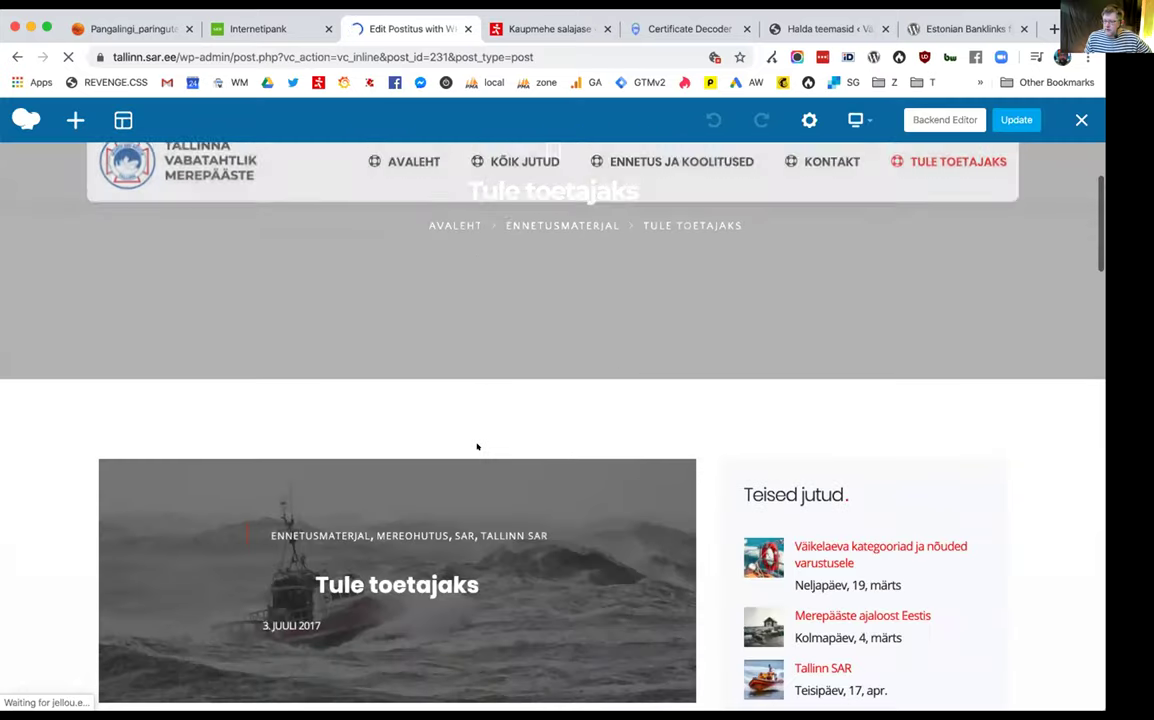
scroll(560, 400, up, 4)
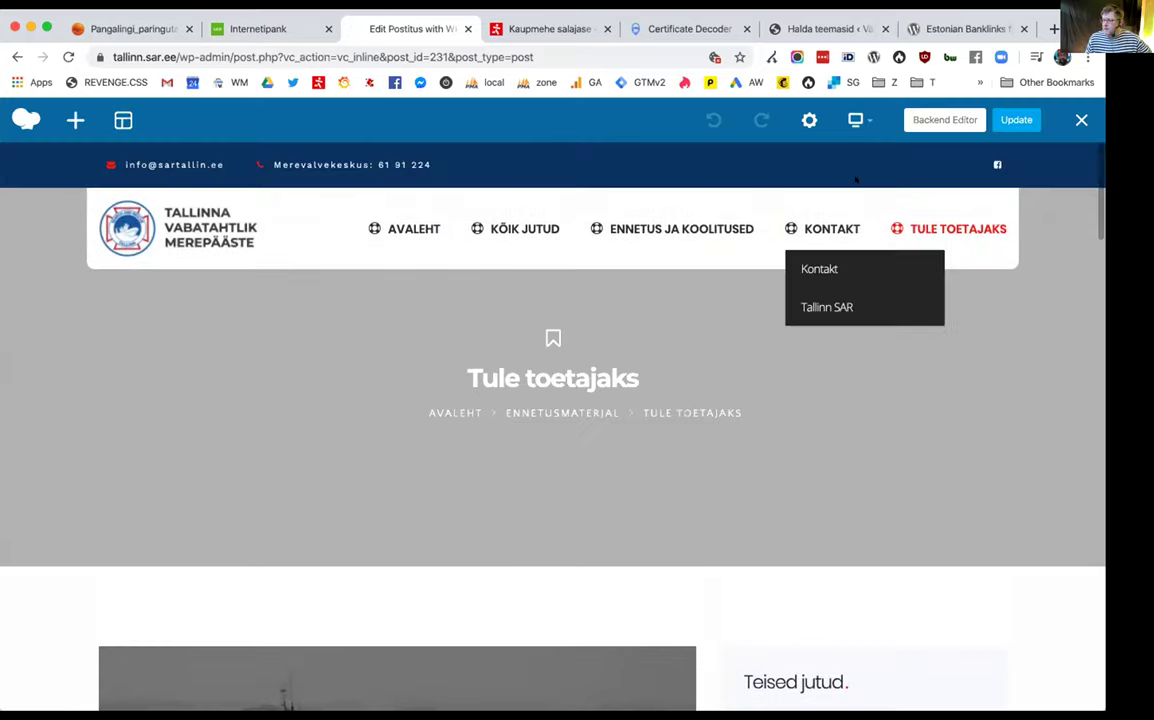
scroll(408, 410, down, 15)
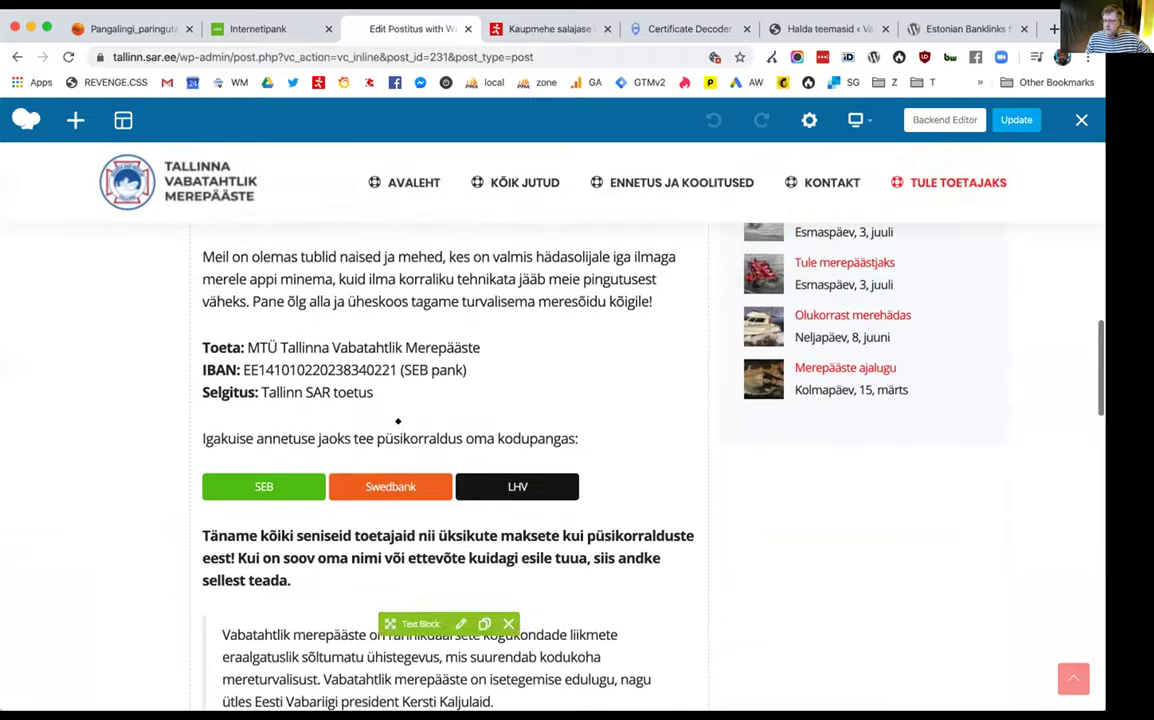
click(460, 427)
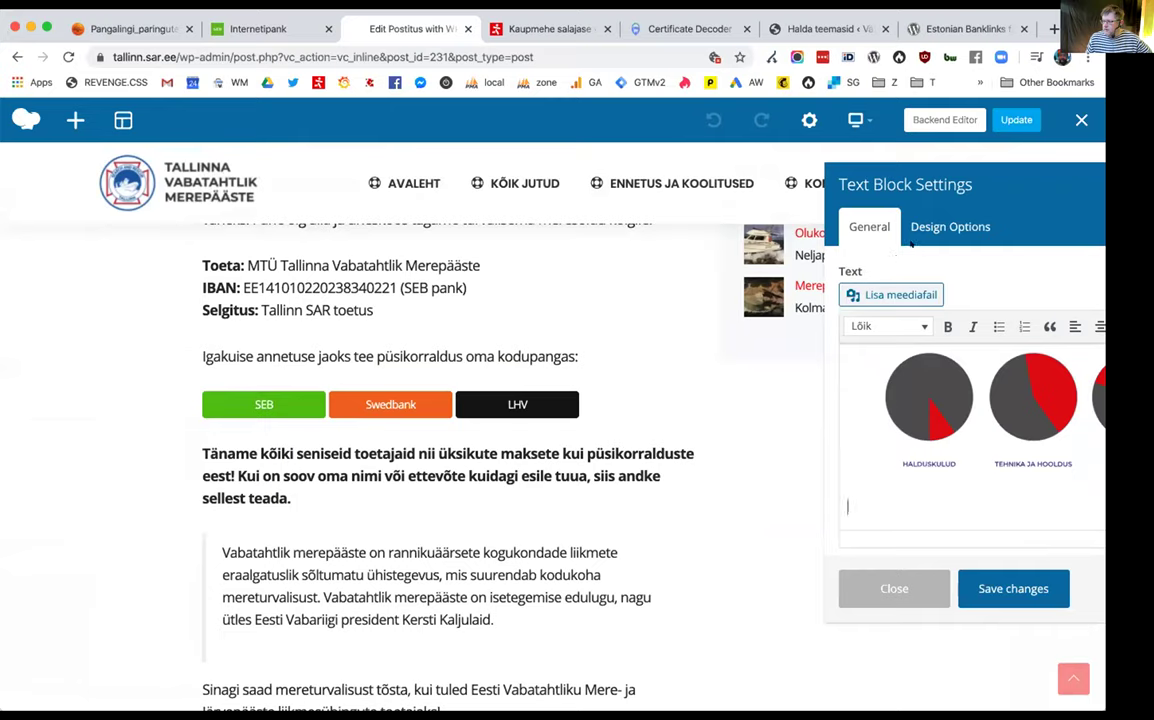
drag(984, 170, 227, 166)
scroll(412, 286, down, 5)
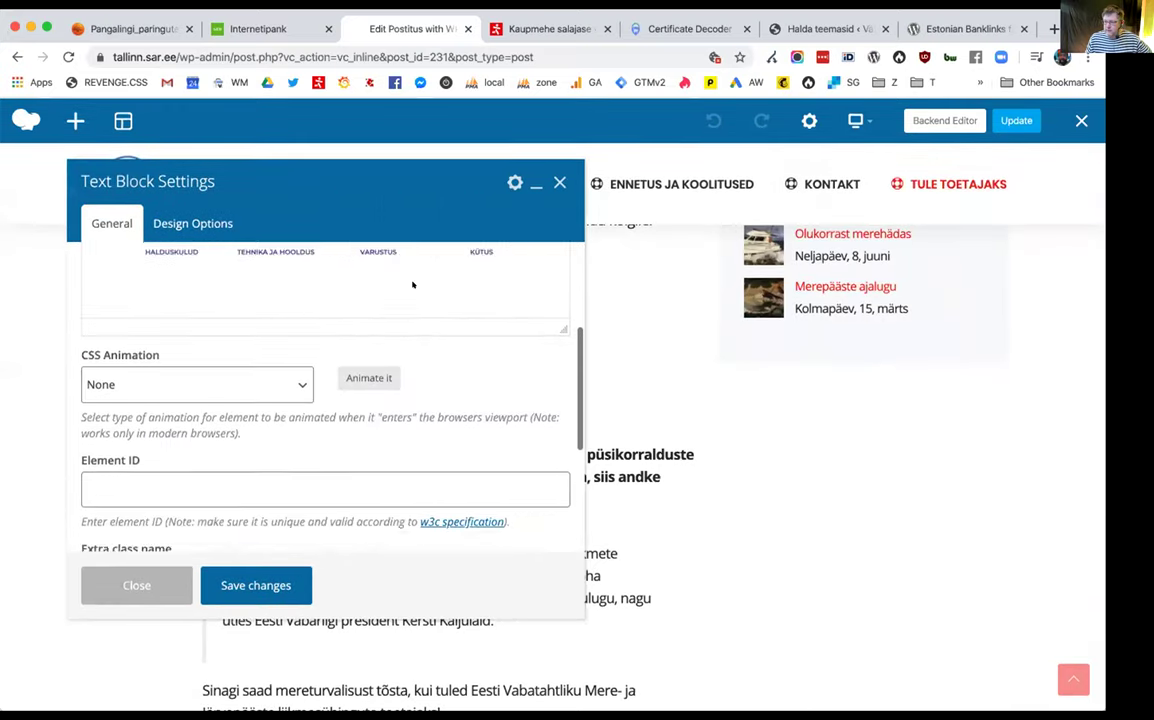
scroll(451, 360, up, 4)
scroll(451, 360, up, 10)
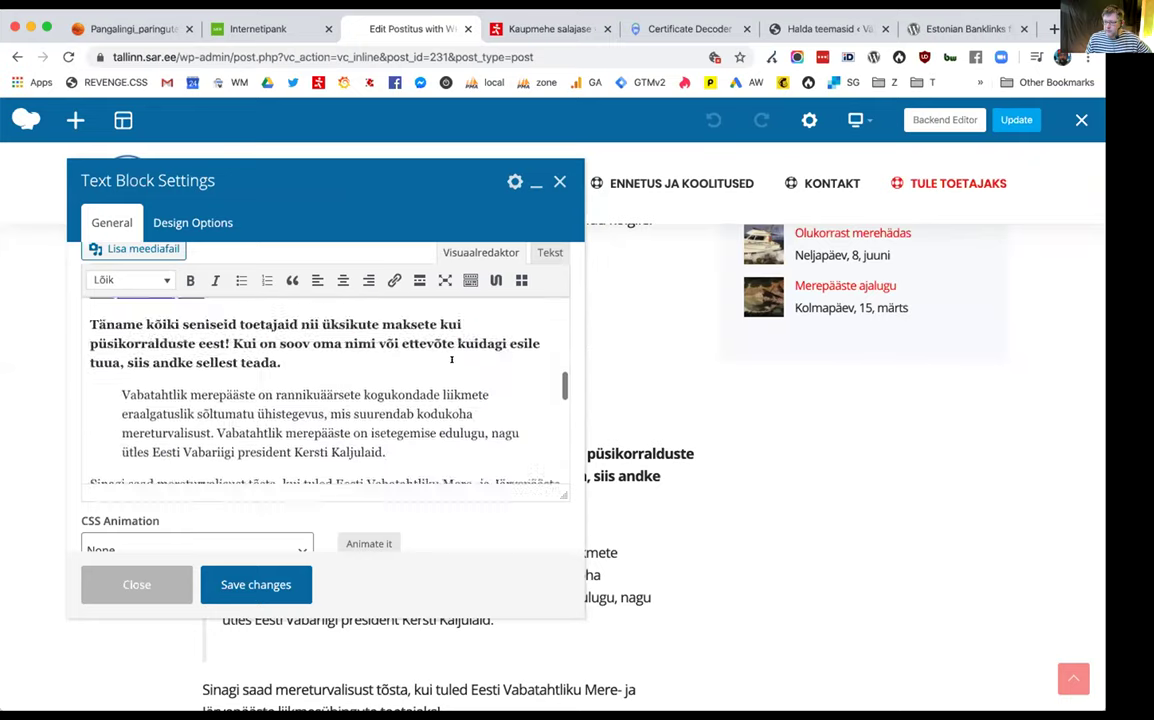
Check the block's raw HTML, select the start of the SEB link, then close the settings
click(550, 252)
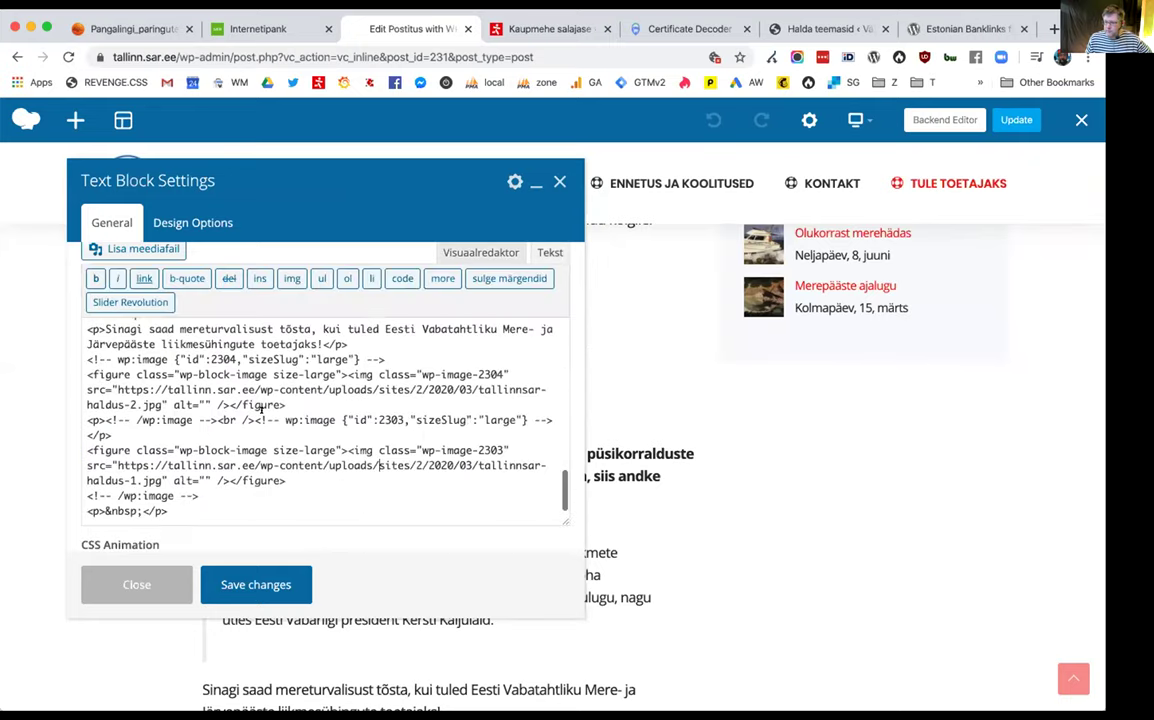
scroll(246, 413, down, 3)
scroll(220, 418, up, 6)
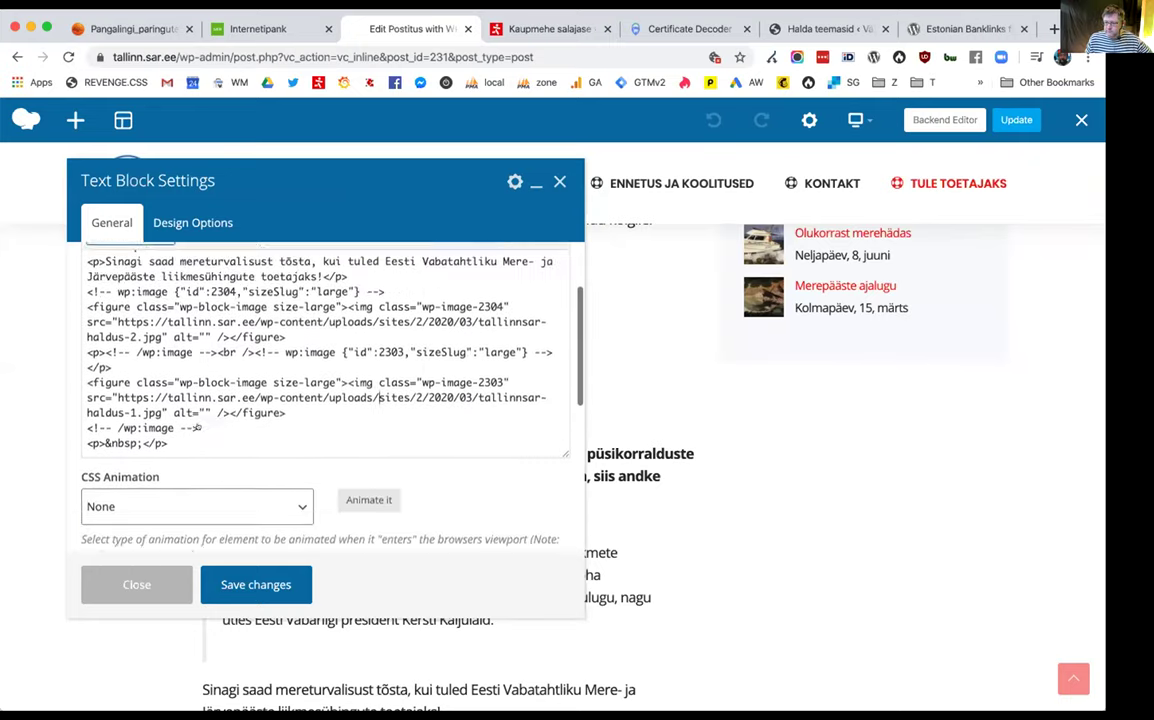
scroll(196, 424, up, 2)
scroll(197, 424, up, 8)
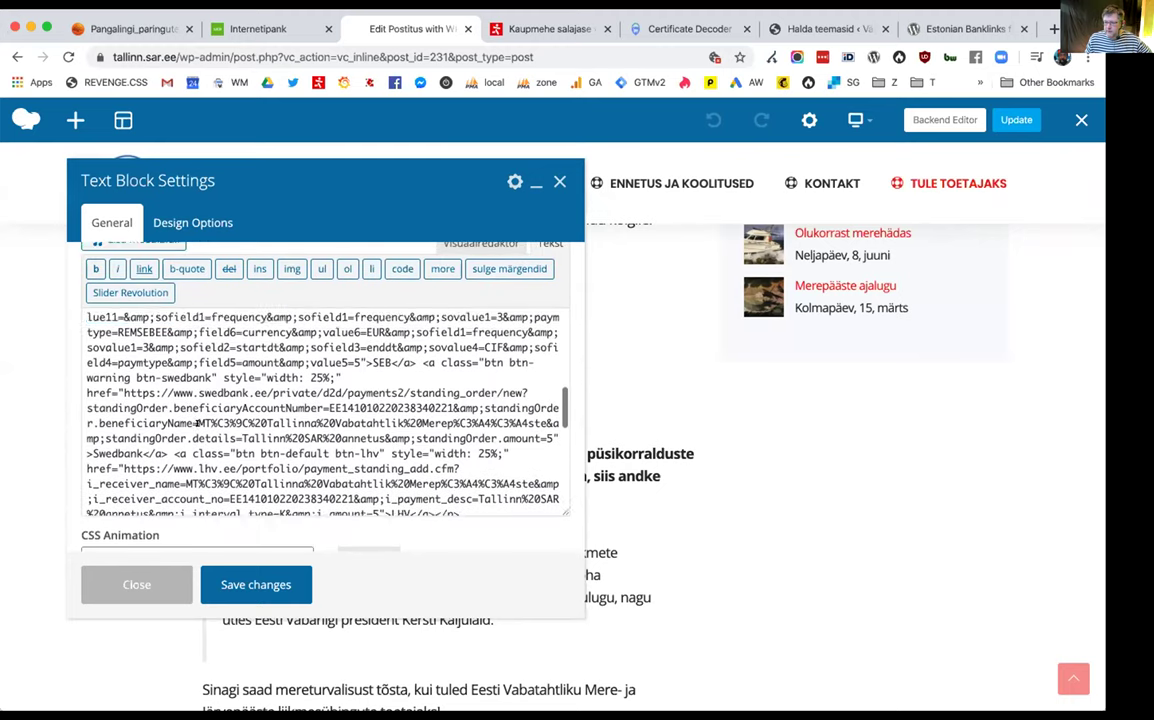
scroll(178, 383, up, 2)
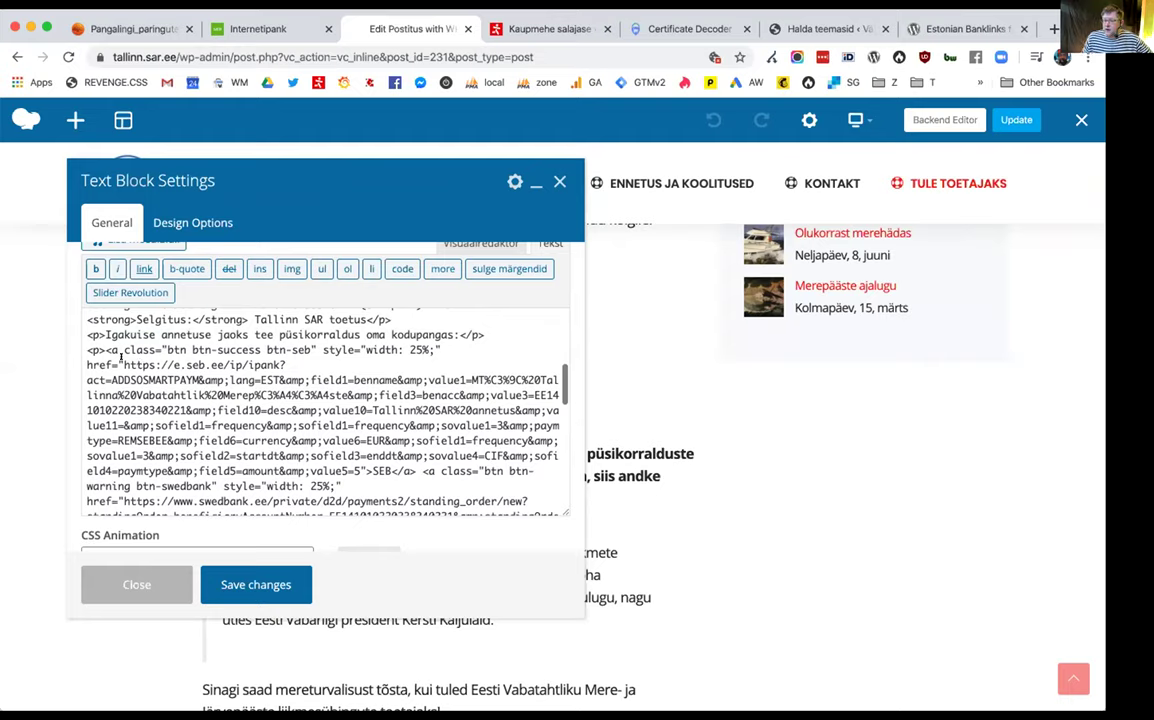
drag(105, 350, 183, 338)
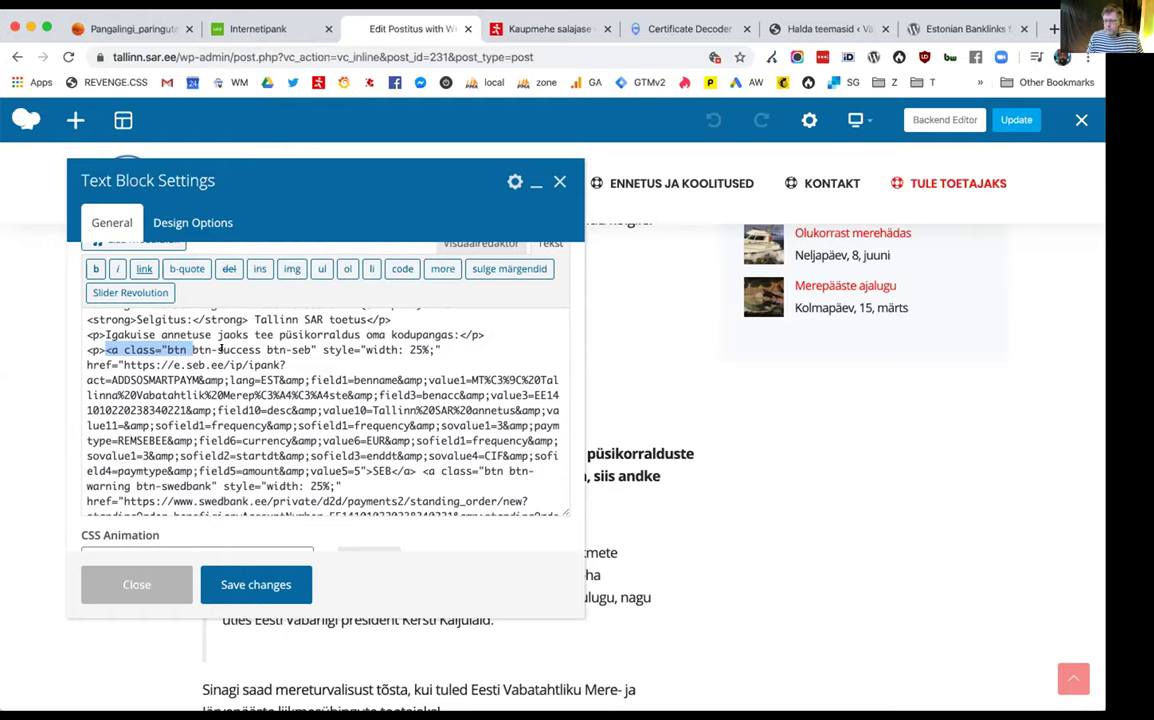
key(Escape)
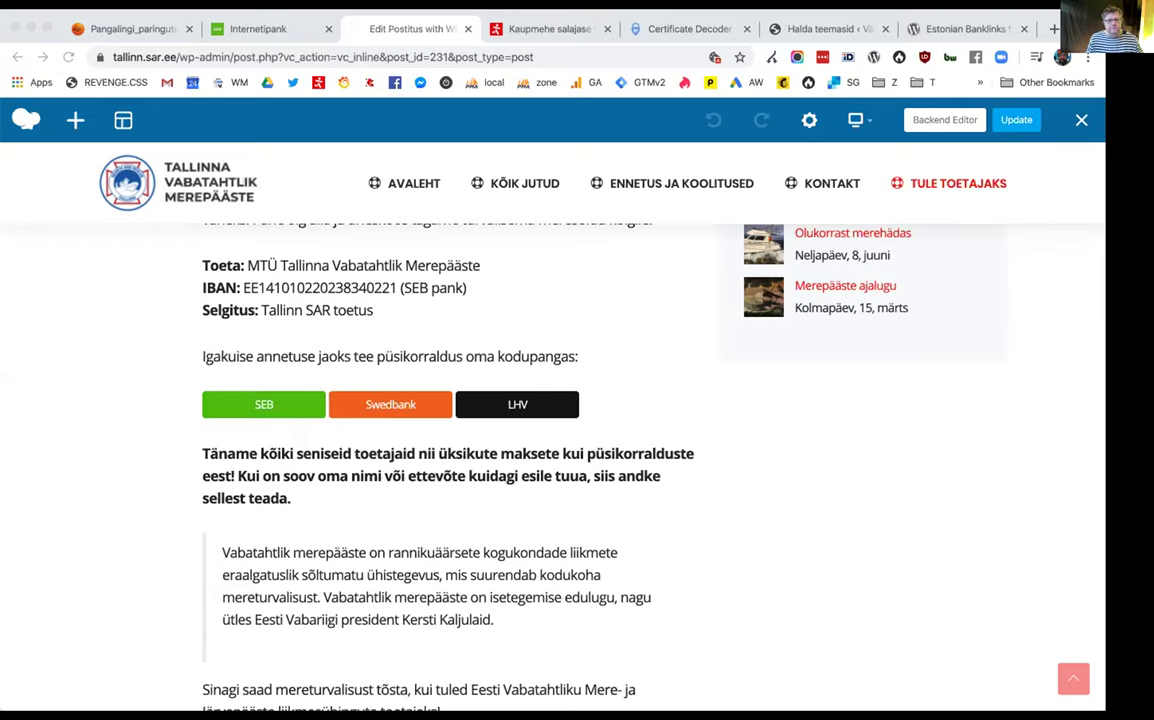
Switch from Chrome to the SEB püsimakse request in Paw
key(super+Tab)
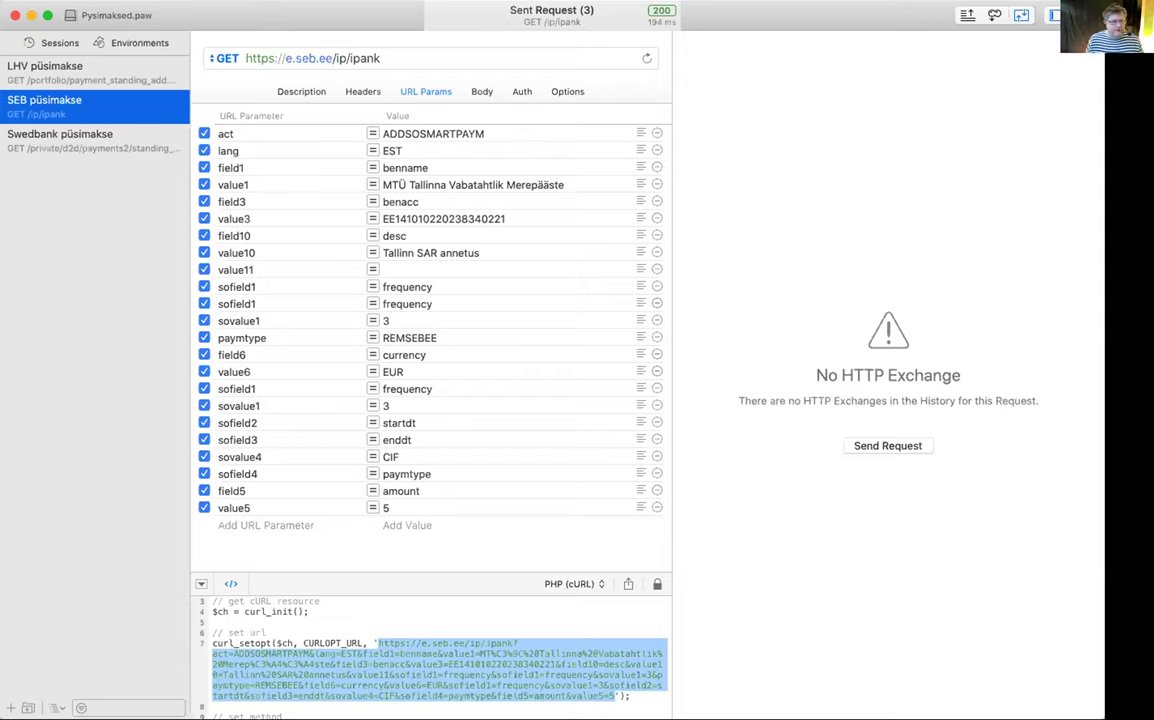
key(super+Tab)
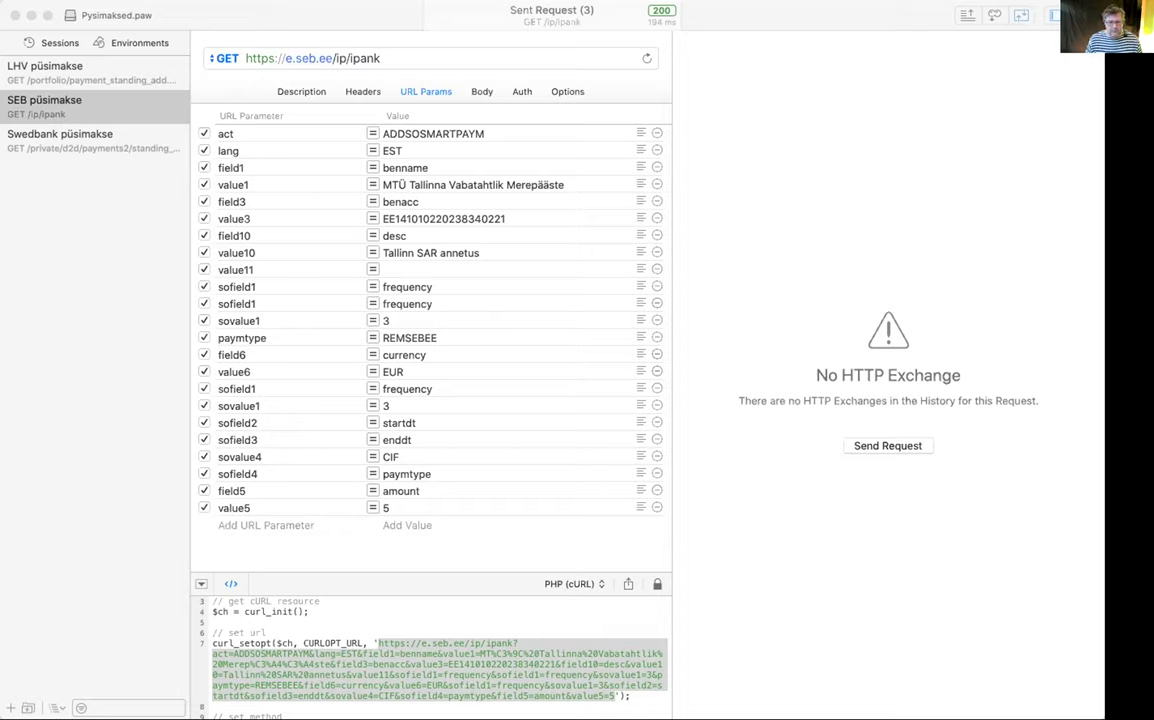
Switch to Chrome to view SEB's prefilled 5 EUR standing-order form
key(super+Tab)
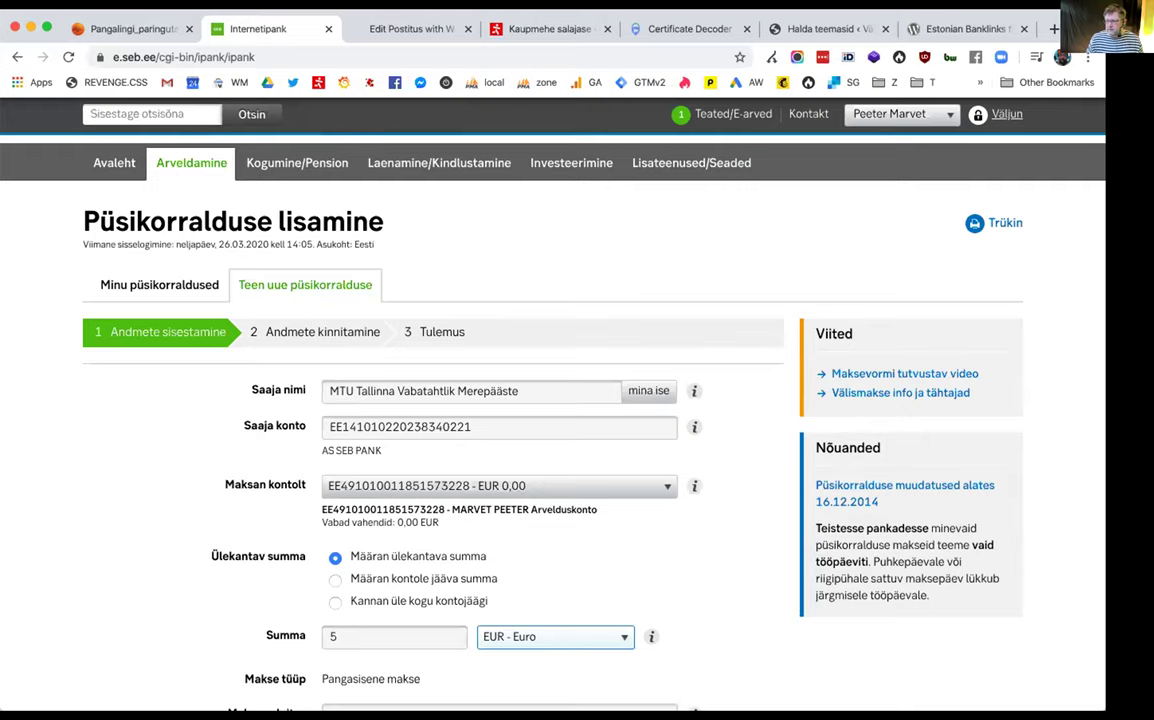
scroll(328, 541, down, 3)
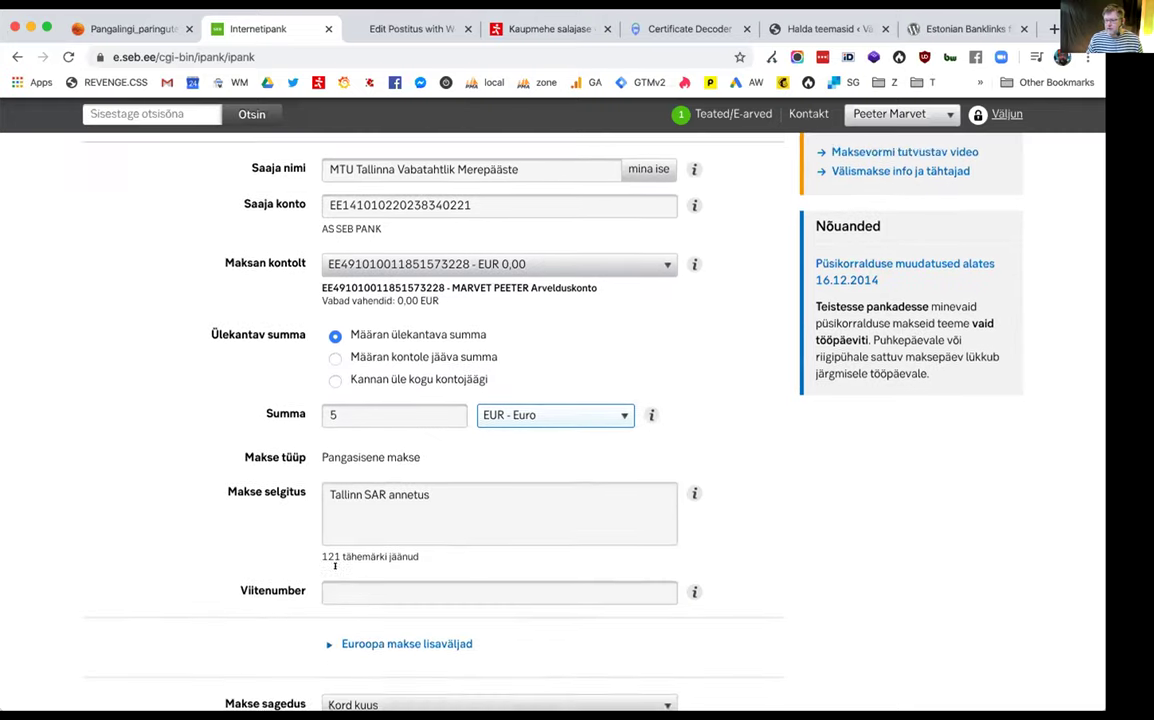
scroll(335, 564, down, 3)
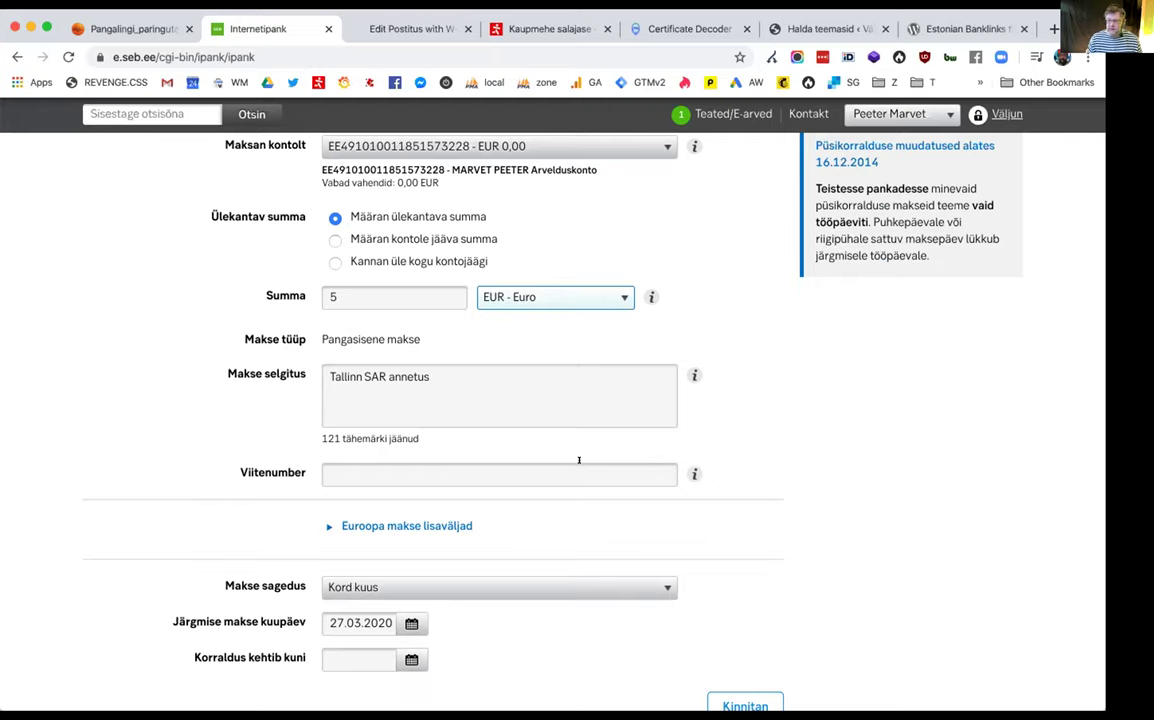
click(552, 472)
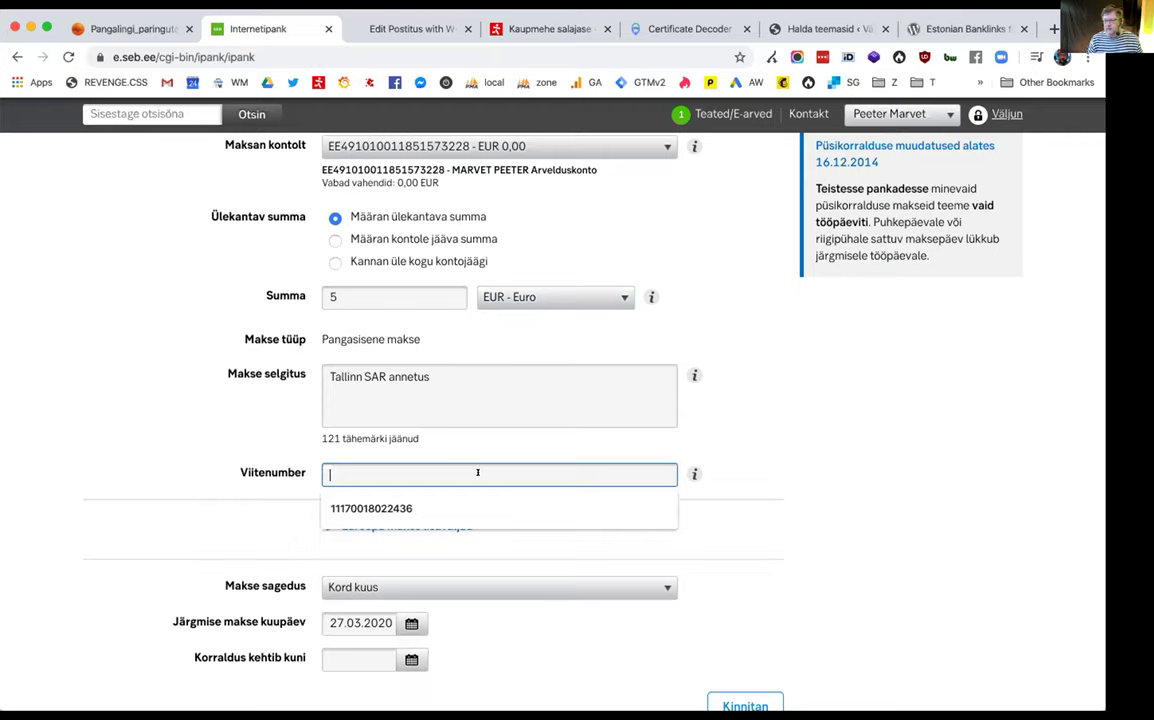
click(463, 374)
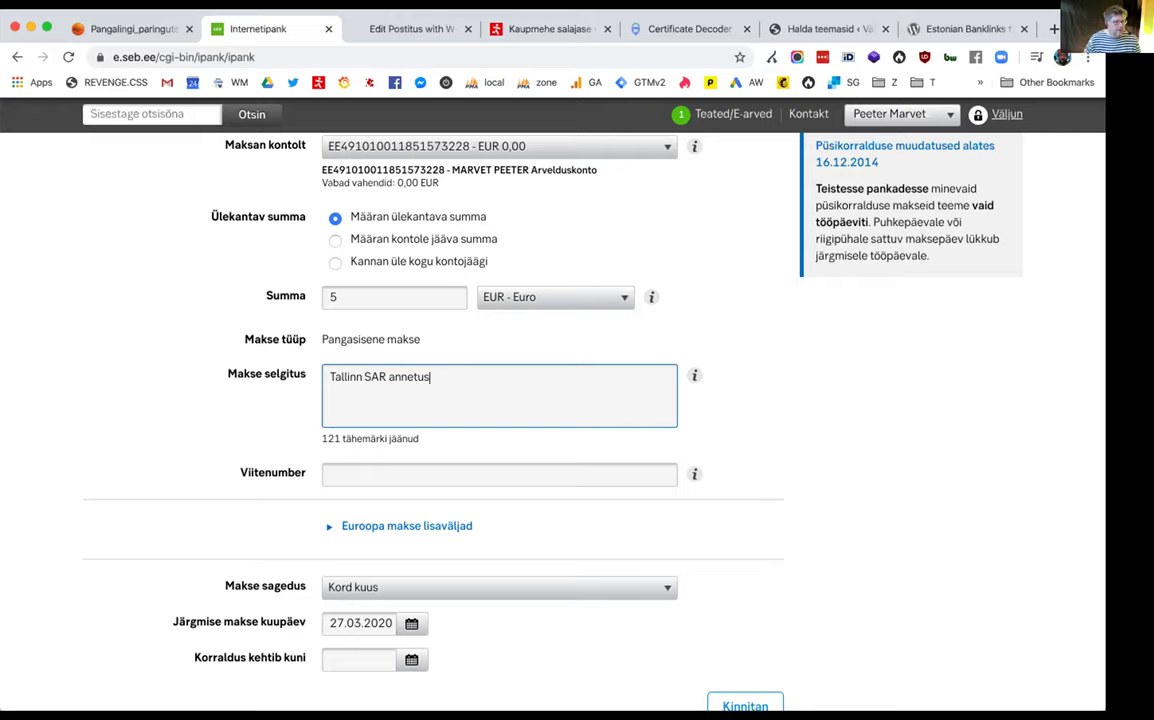
key(super+Tab)
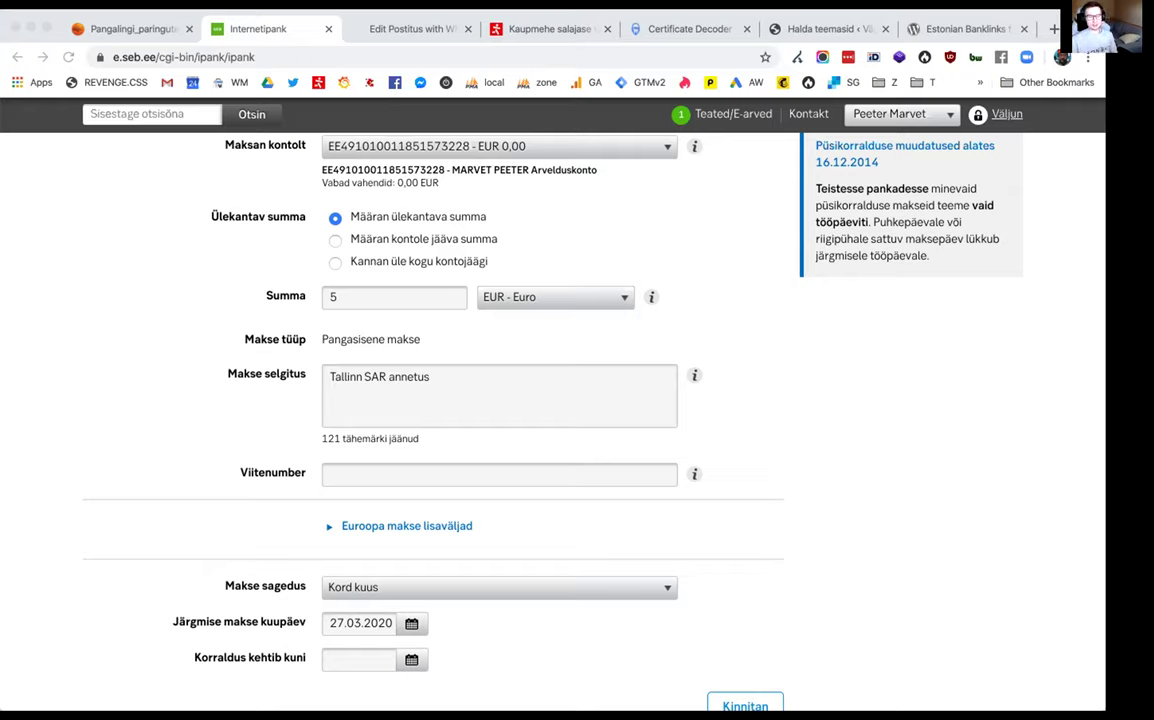
Scroll the SEB standing-order form back to the top
scroll(472, 485, up, 5)
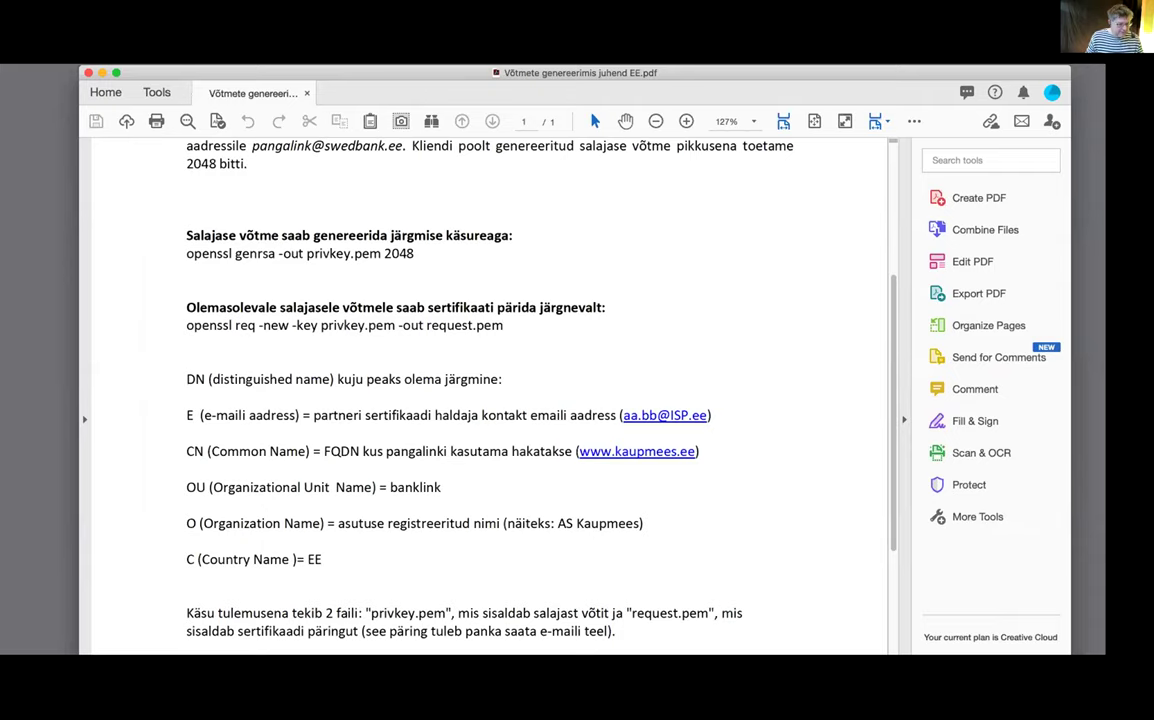
Place Terminal and the key guide PDF side by side and select the openssl genrsa -out privkey.pem 2048 line
key(super+Tab)
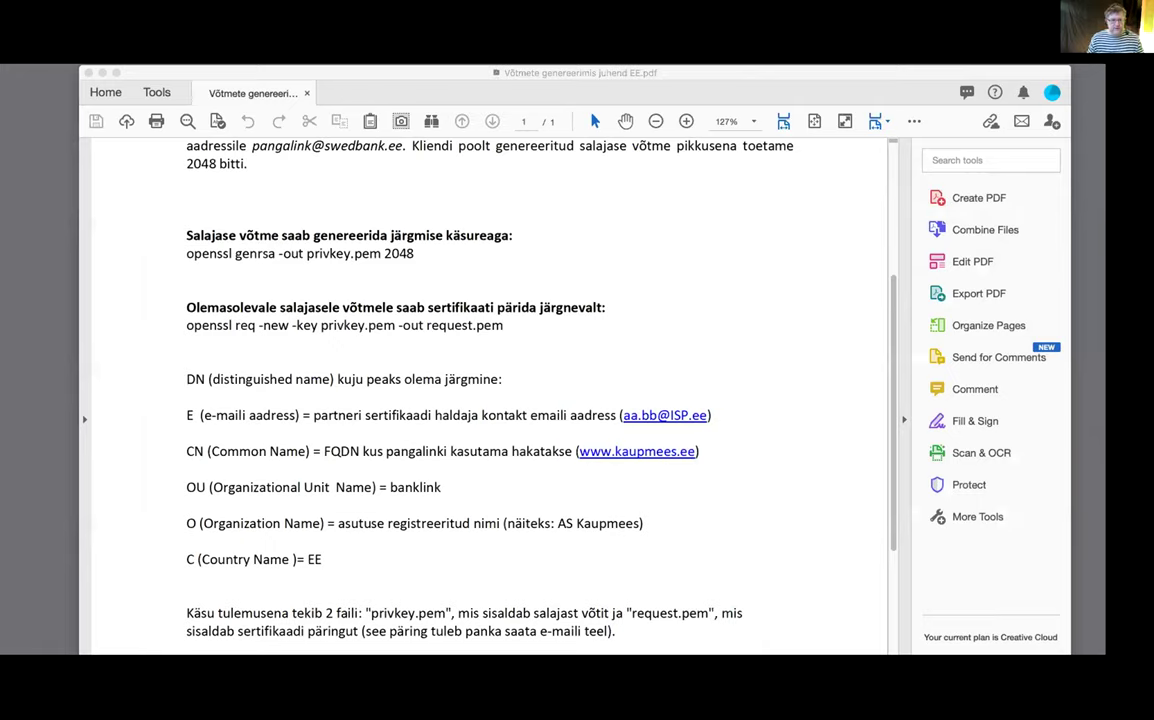
key(super+Tab)
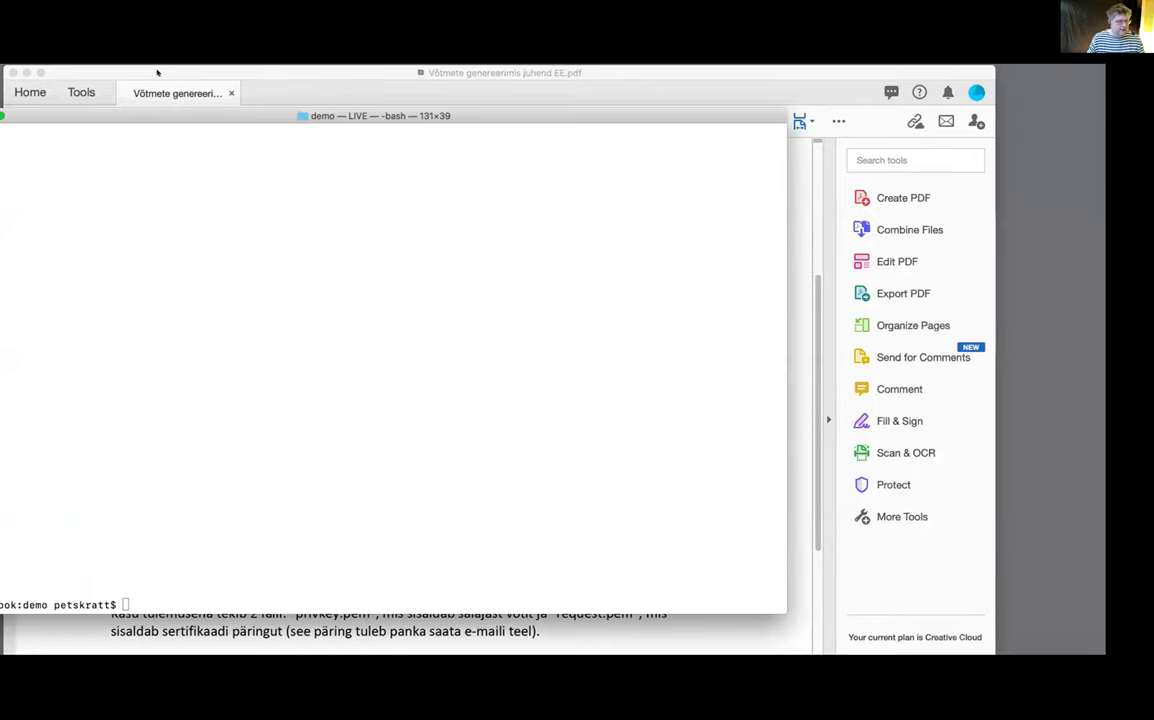
key(super+Tab)
key(alt+super+Right)
drag(227, 115, 290, 97)
drag(849, 84, 1043, 76)
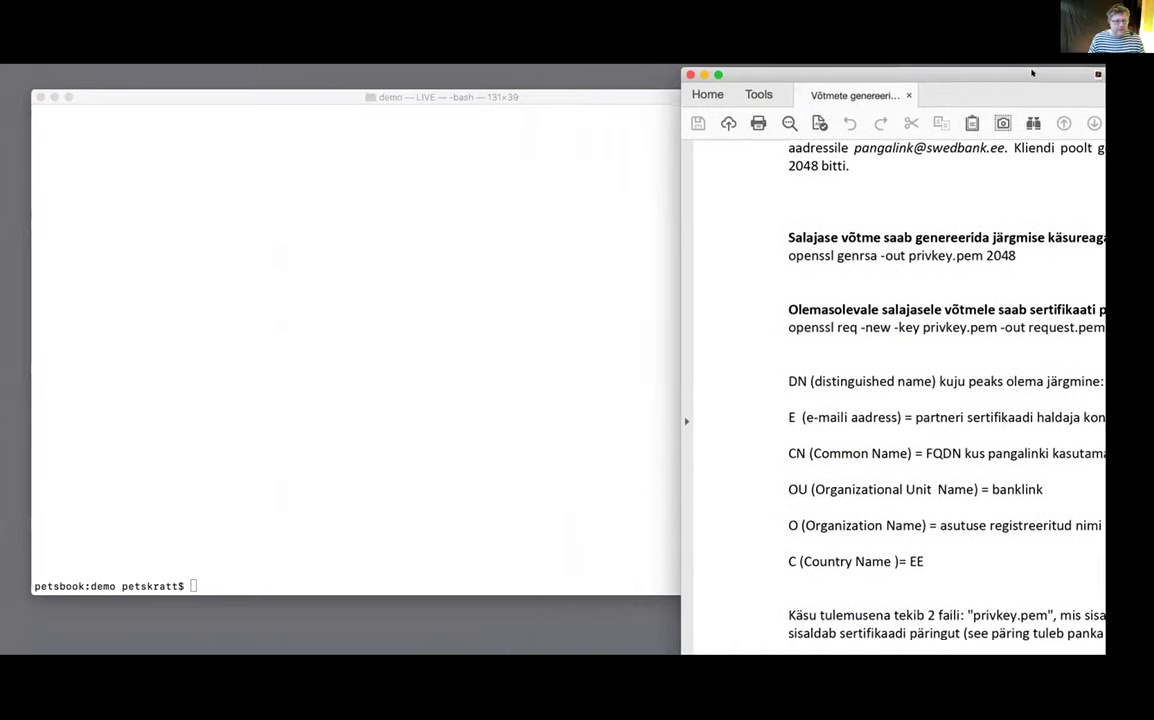
drag(879, 80, 772, 130)
scroll(780, 230, up, 5)
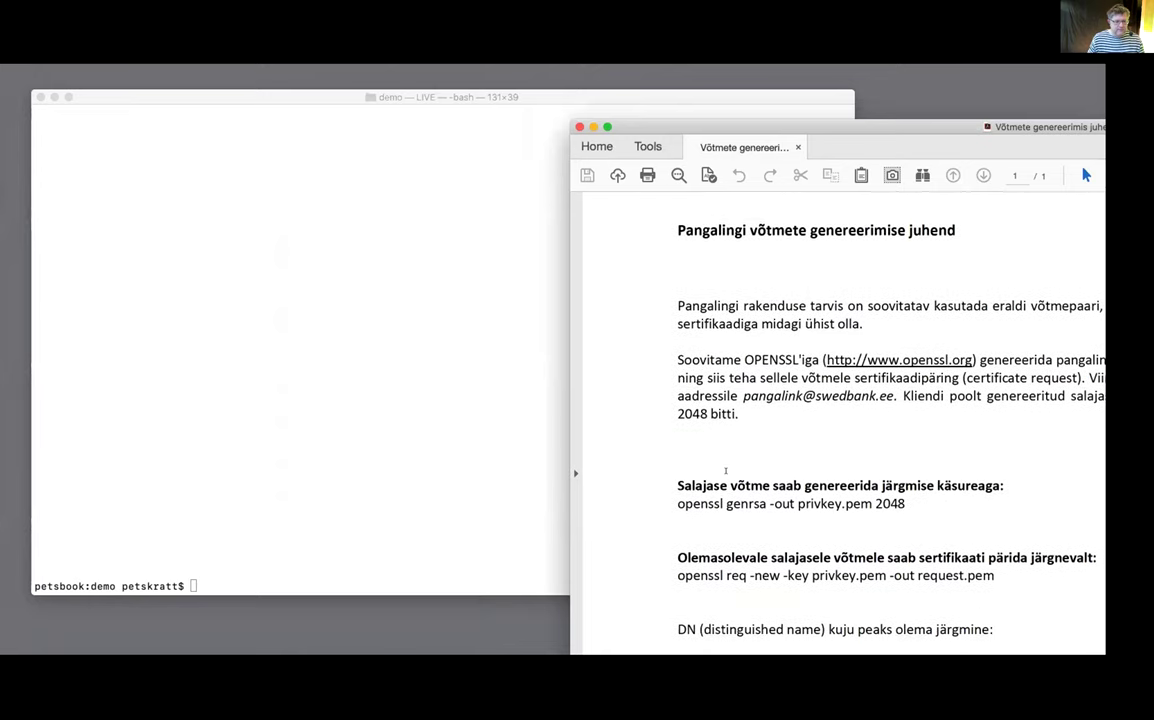
drag(677, 503, 905, 504)
key(super+c)
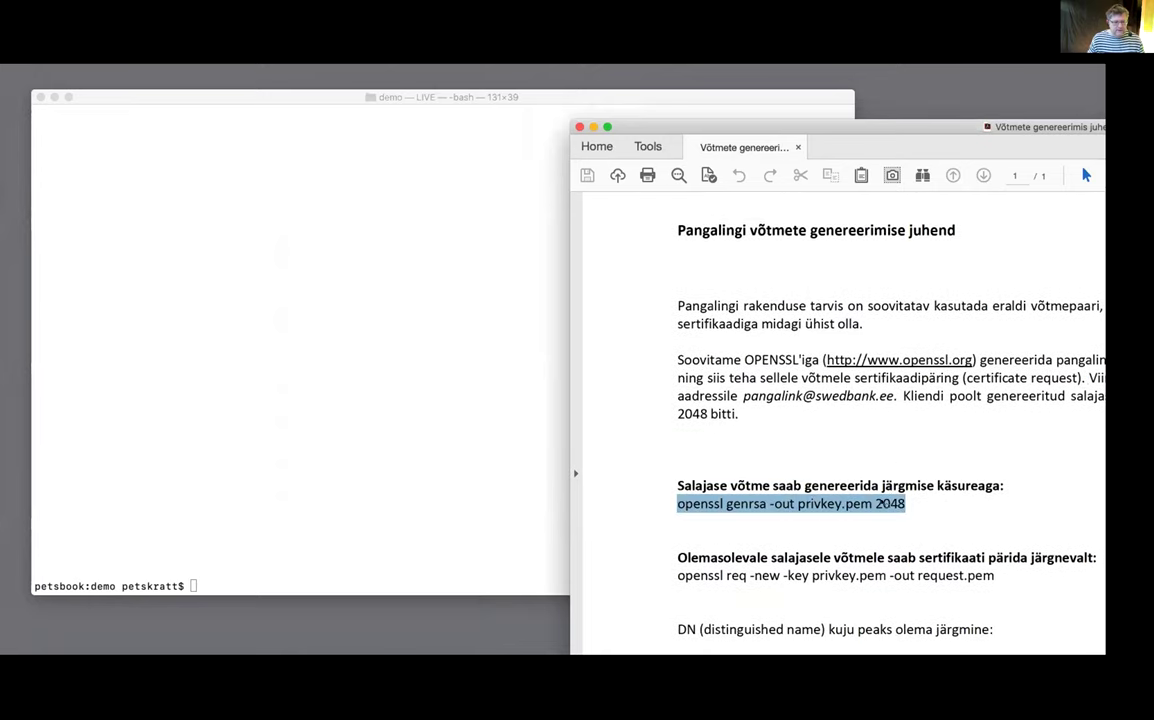
Run openssl genrsa -out privkey.pem 2048 in Terminal to create the 2048-bit RSA key
click(239, 491)
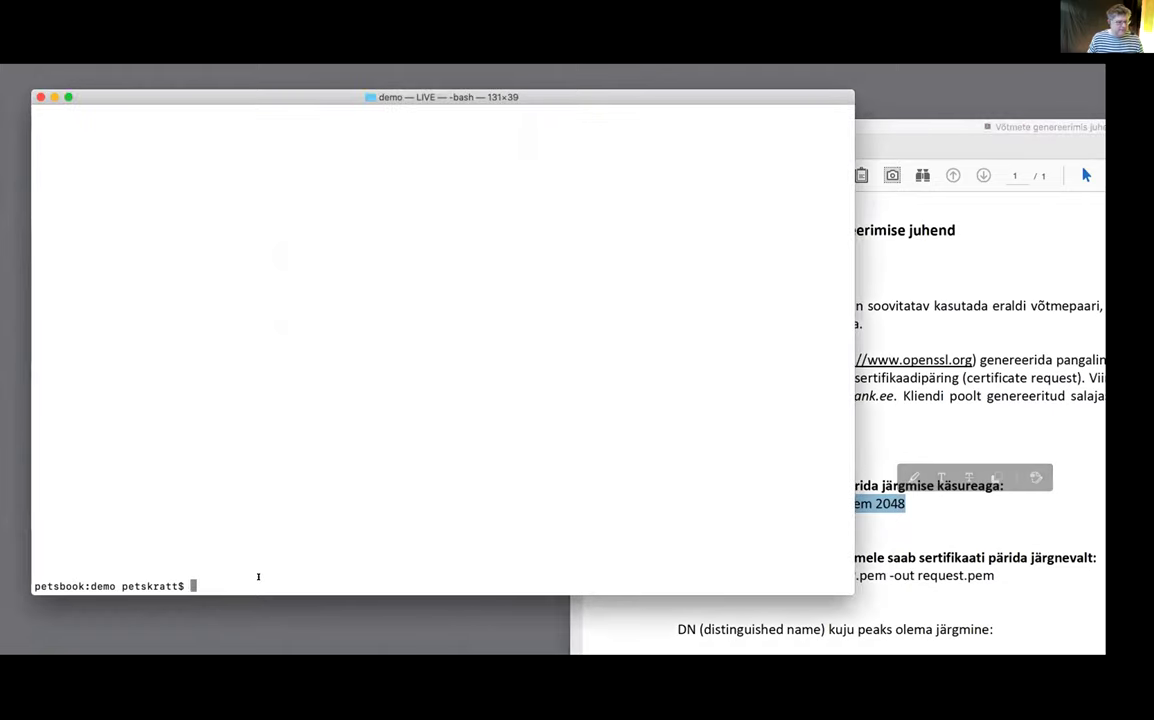
key(super+v)
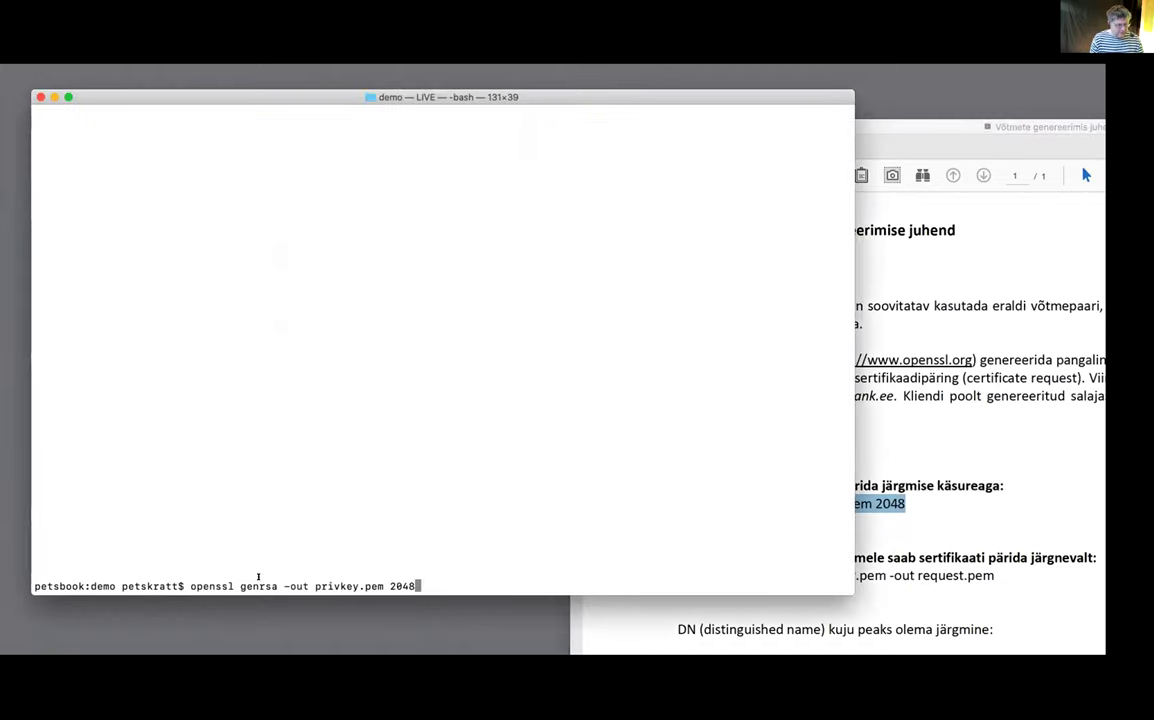
key(Return)
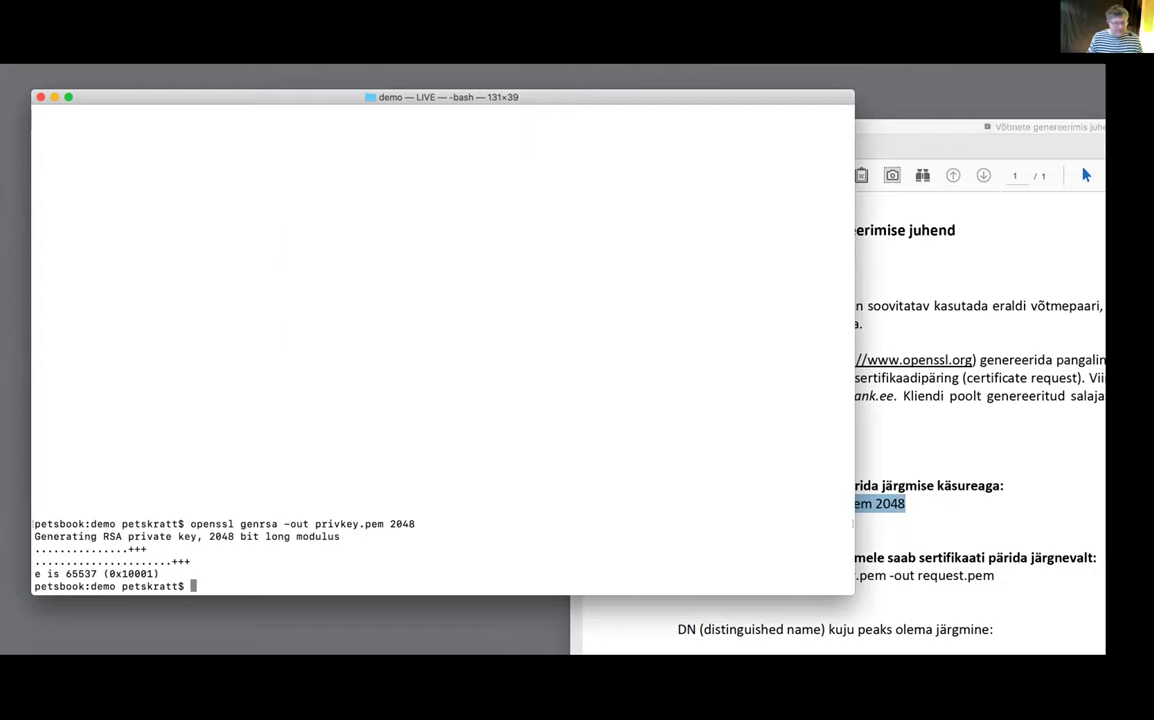
Copy openssl req -new -key privkey.pem -out request.pem from the guide and run it
click(937, 486)
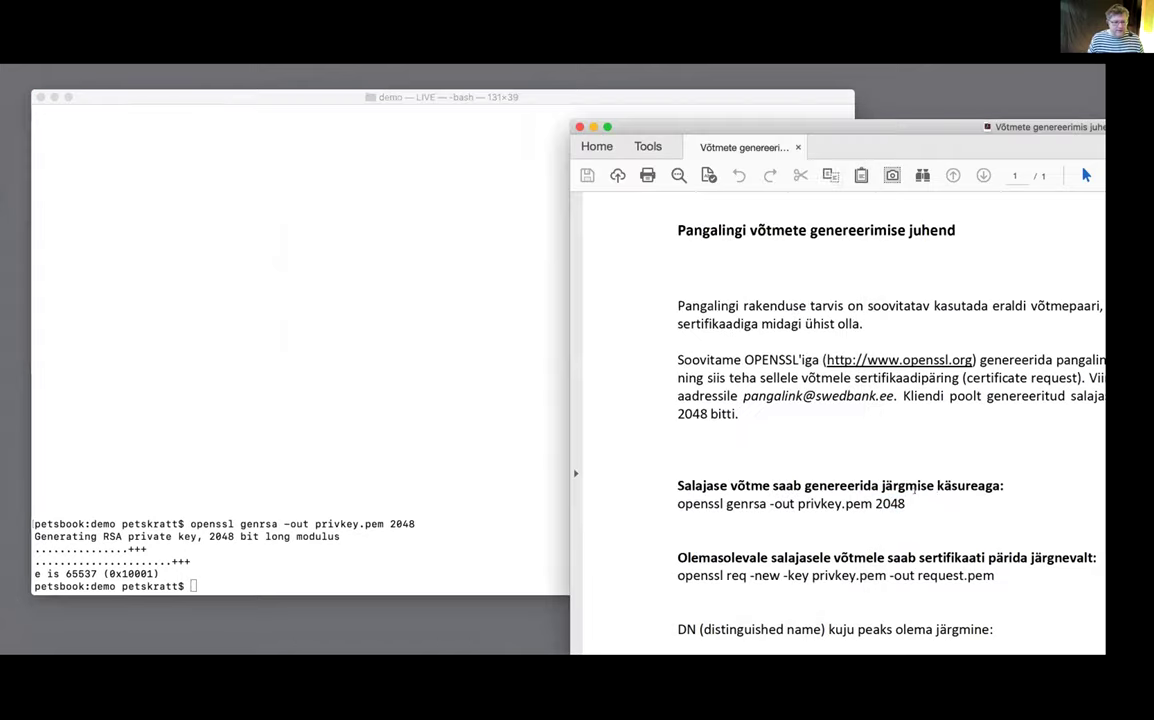
drag(677, 575, 985, 575)
key(super+c)
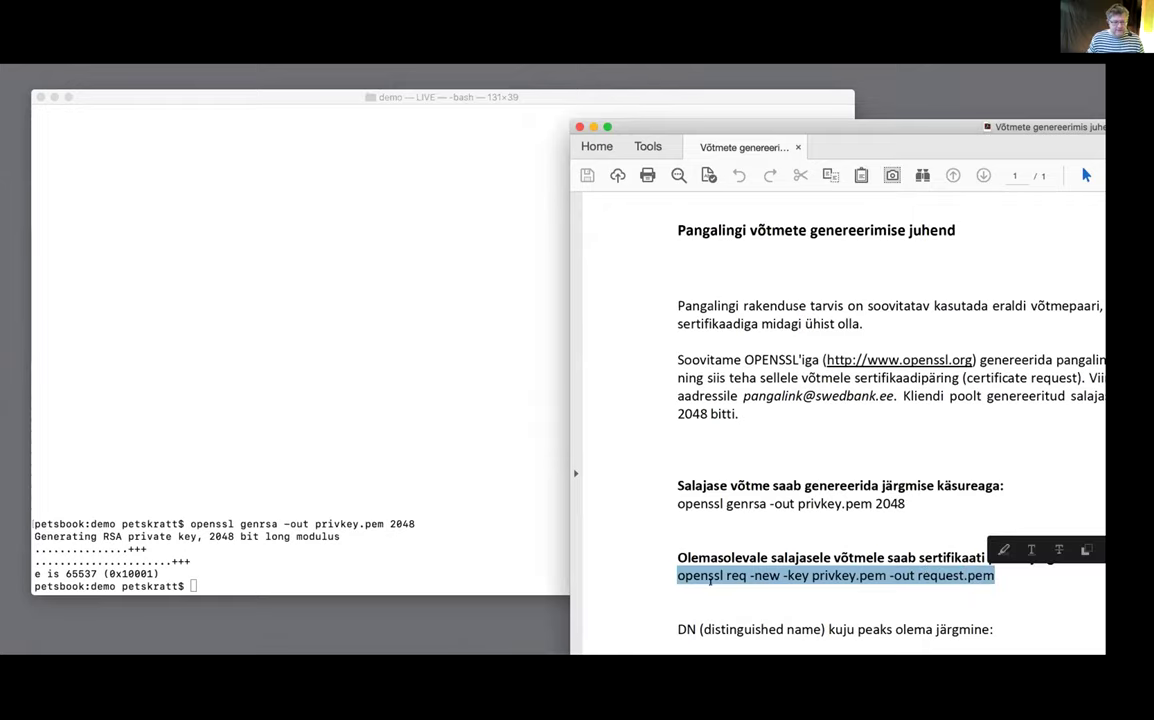
click(626, 577)
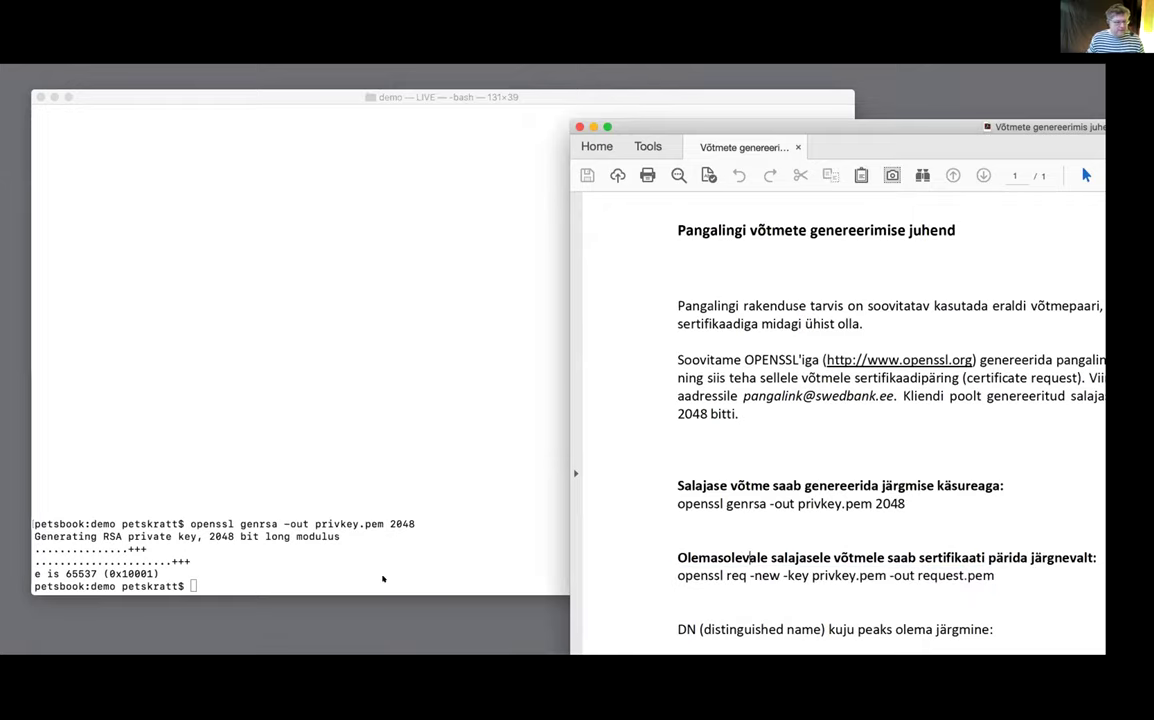
click(381, 575)
key(super+v)
key(Return)
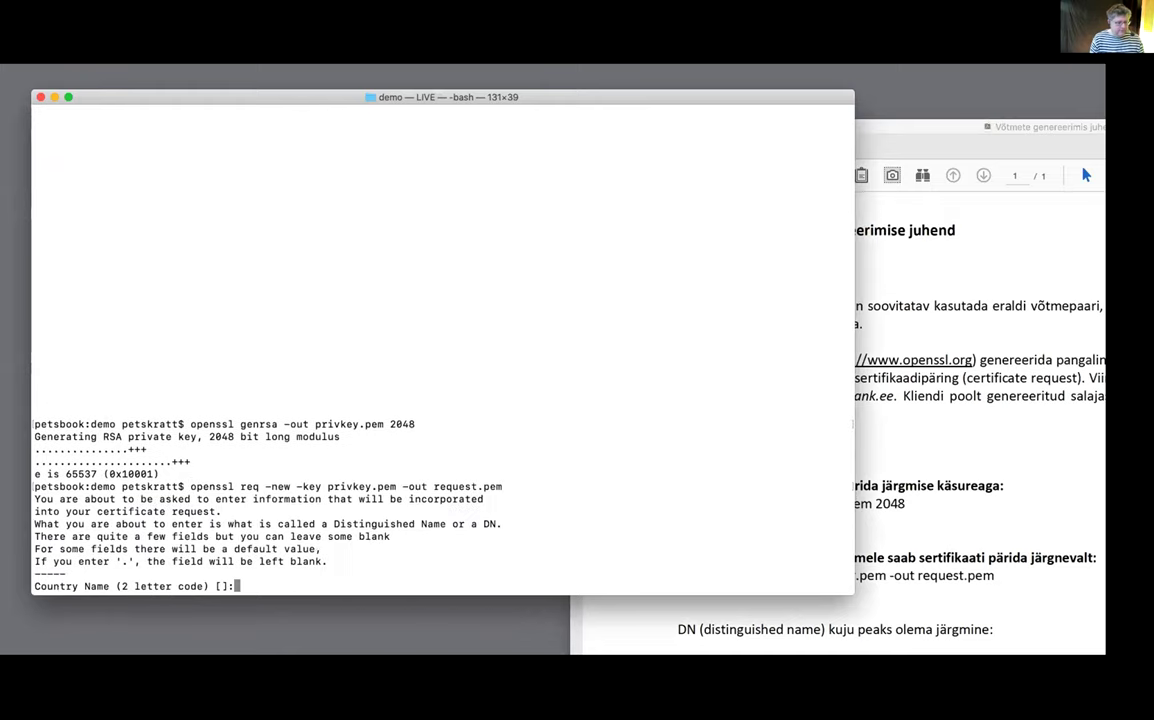